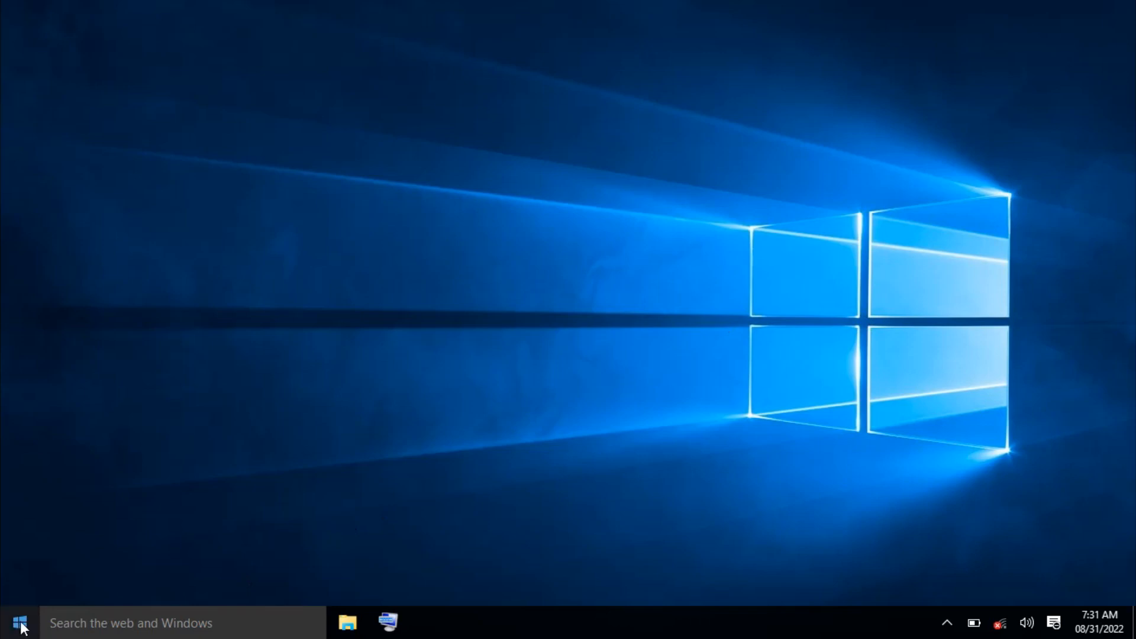
Launch Microsoft Access 2010 from the Microsoft Office folder in the Start menu's app list.
left_click(21, 624)
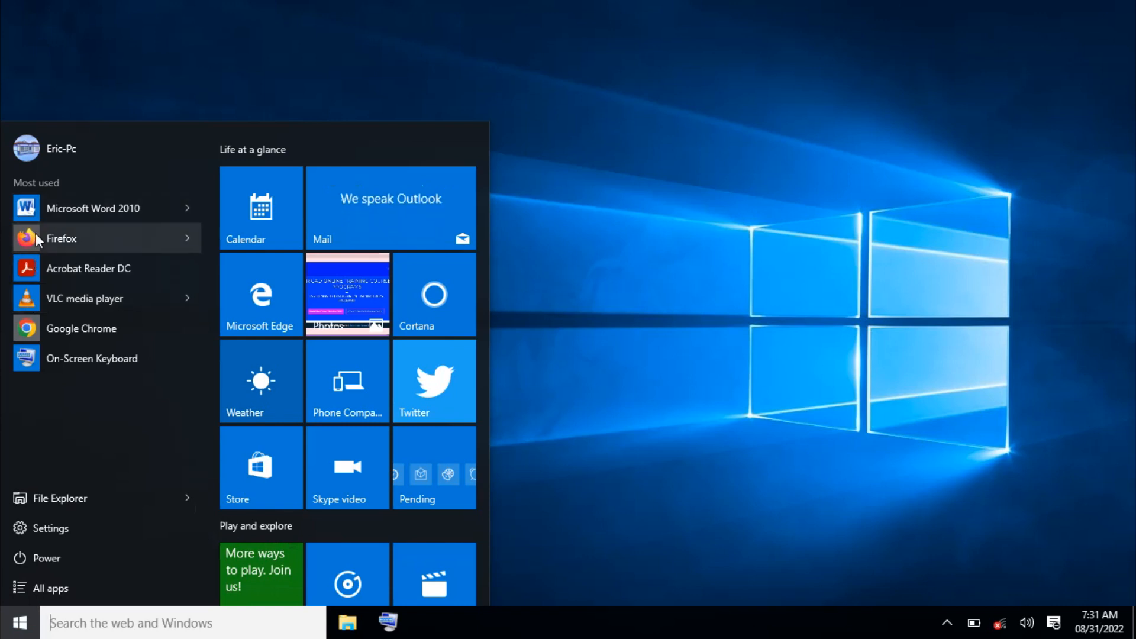
left_click(45, 588)
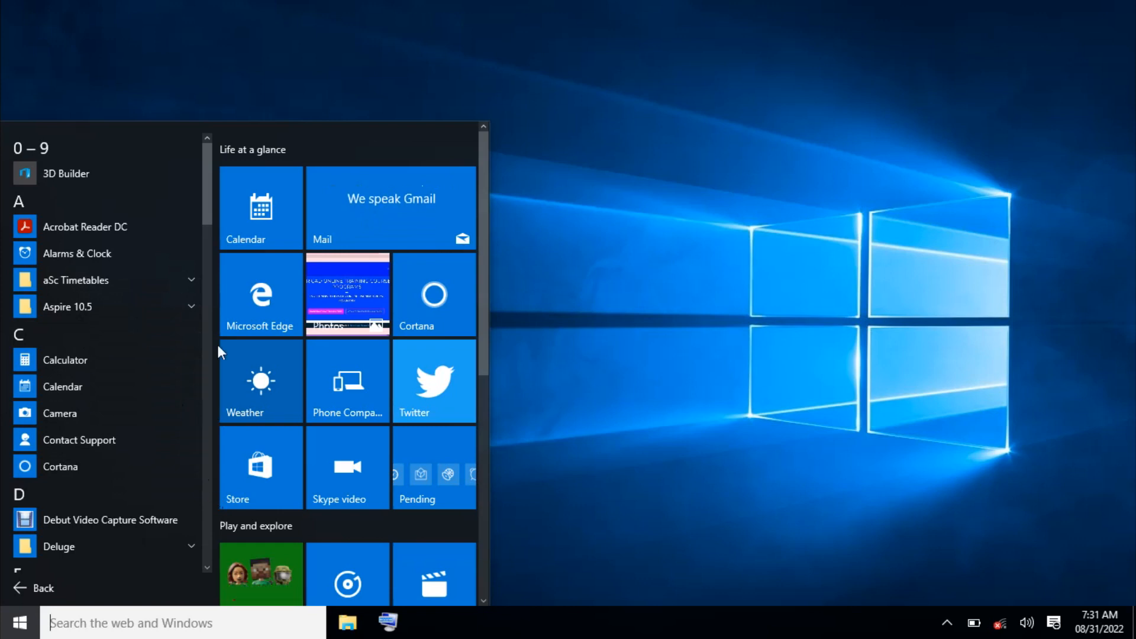
left_click_drag(208, 204, 213, 332)
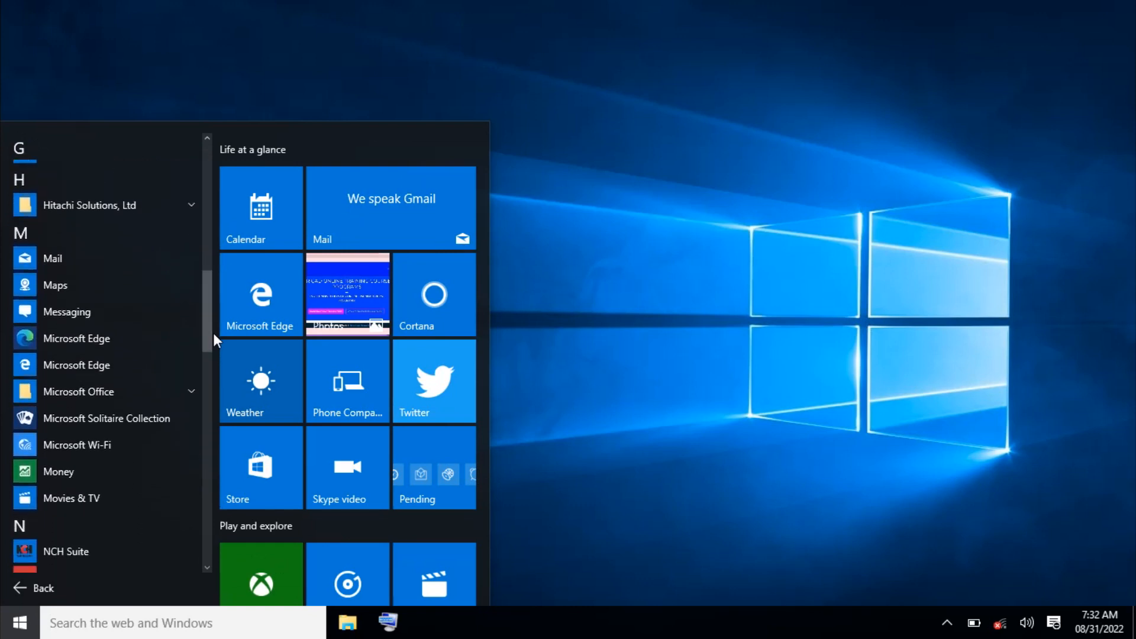
left_click(96, 391)
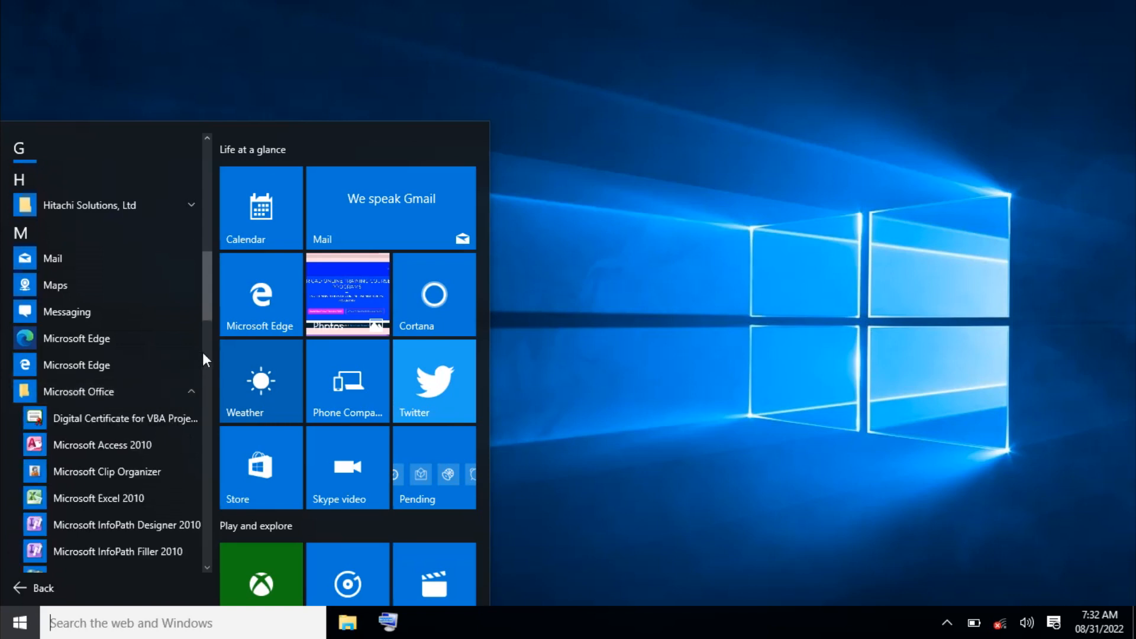
left_click(136, 446)
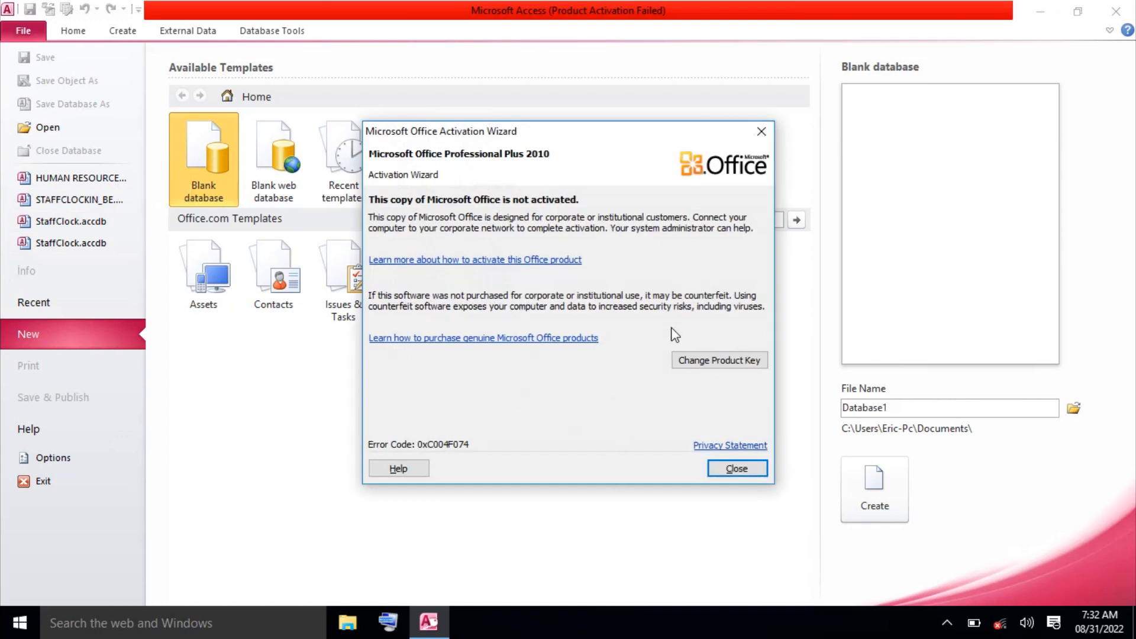
Close the Microsoft Office Activation Wizard notice.
left_click(735, 468)
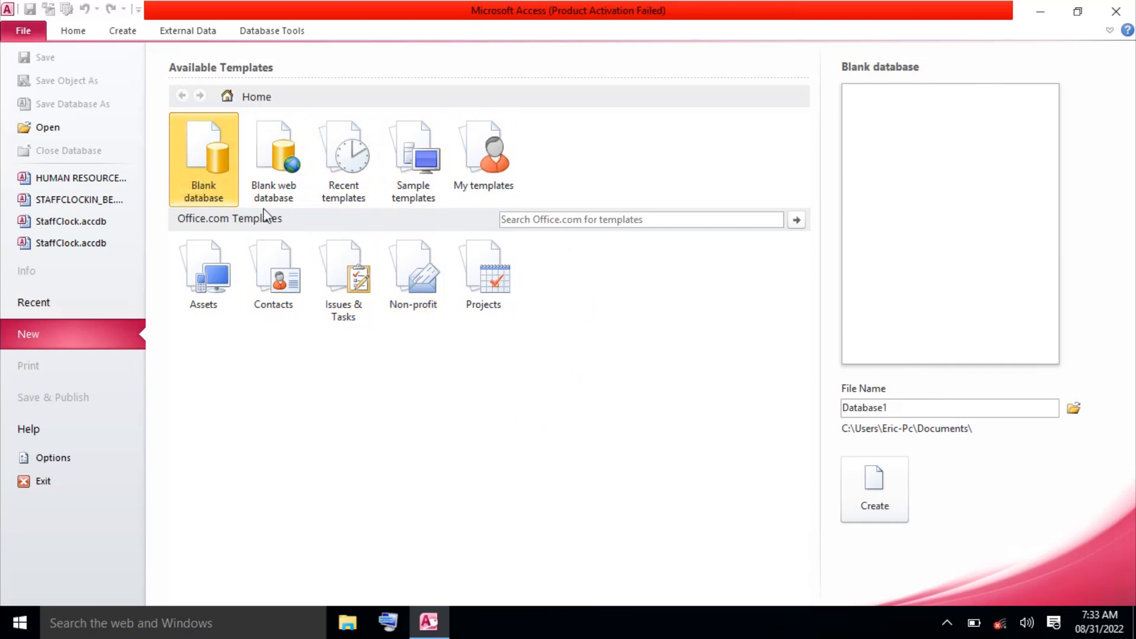
Create a blank database named 'KENYA MEDICAL TRAINING COLLEGE', replacing a mistyped name first.
double_click(889, 408)
type("ERICAD TRAINING CENTER")
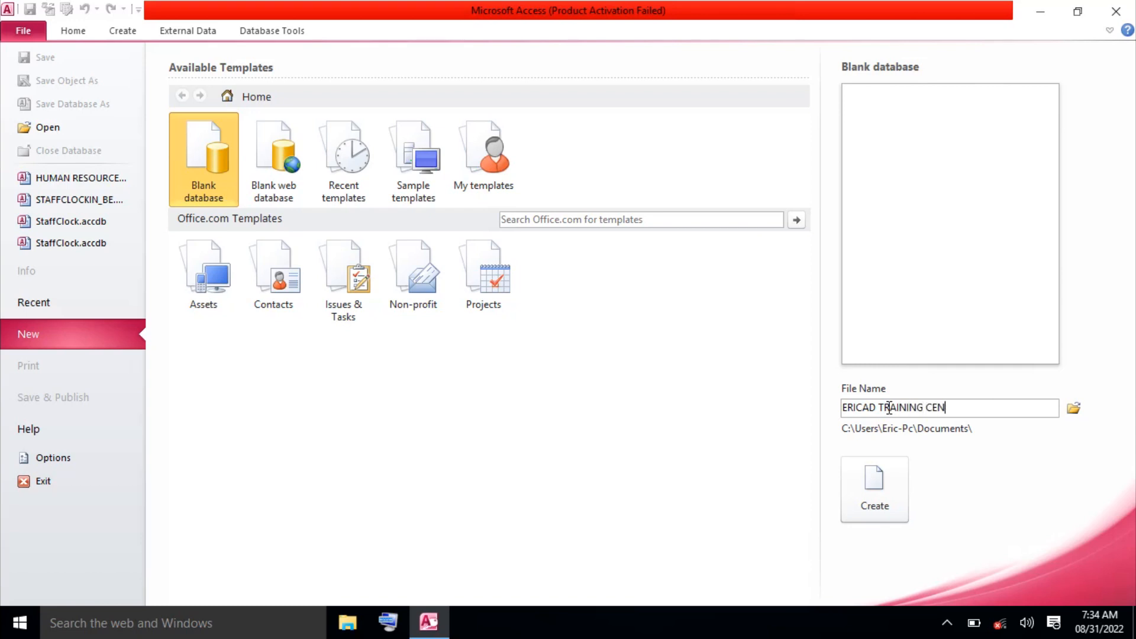
key("BackSpace")
key("BackSpace")
key("BackSpace")
key("BackSpace")
key("BackSpace")
key("BackSpace")
key("BackSpace")
key("BackSpace")
key("BackSpace")
key("BackSpace")
key("BackSpace")
key("BackSpace")
key("BackSpace")
key("BackSpace")
key("BackSpace")
key("BackSpace")
key("BackSpace")
key("BackSpace")
key("BackSpace")
key("BackSpace")
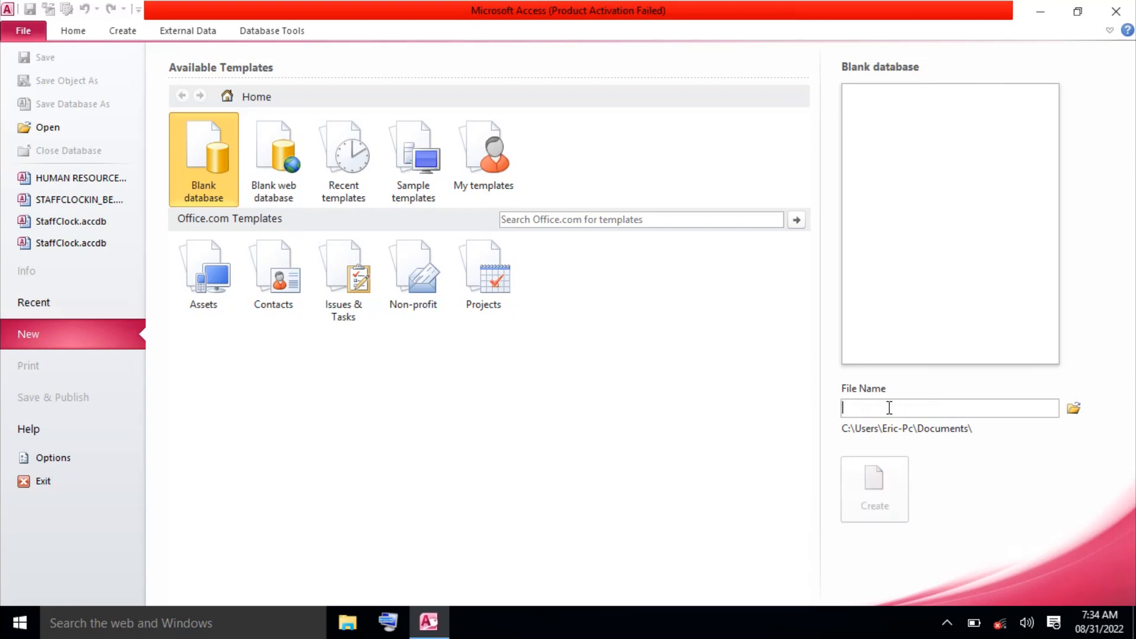
type("KENYA")
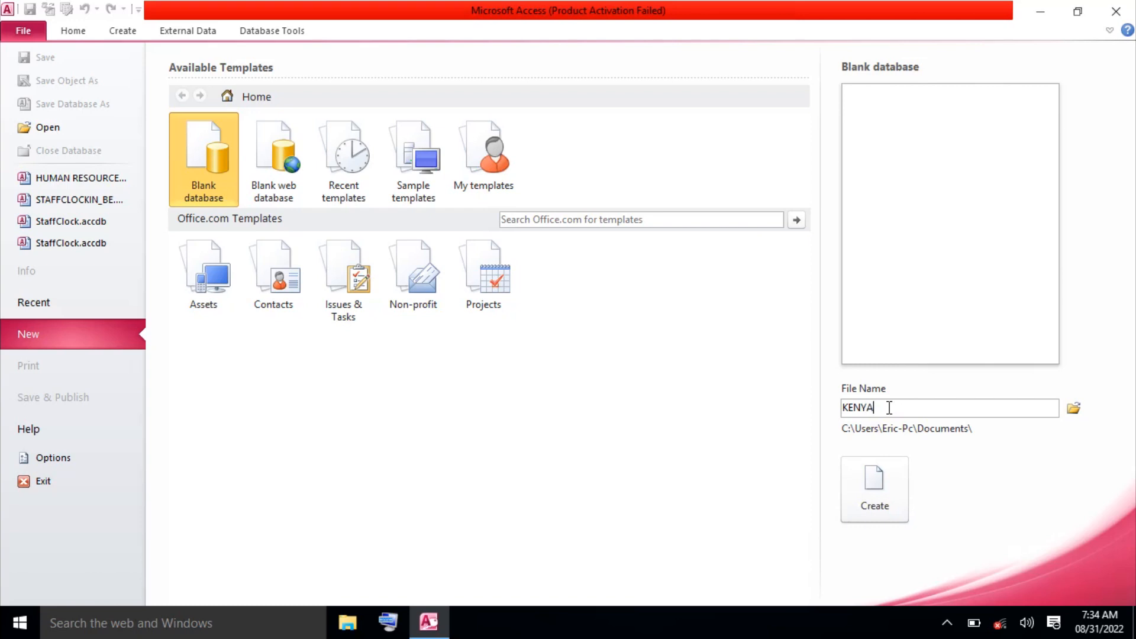
type(" MEDICAL TRAINING")
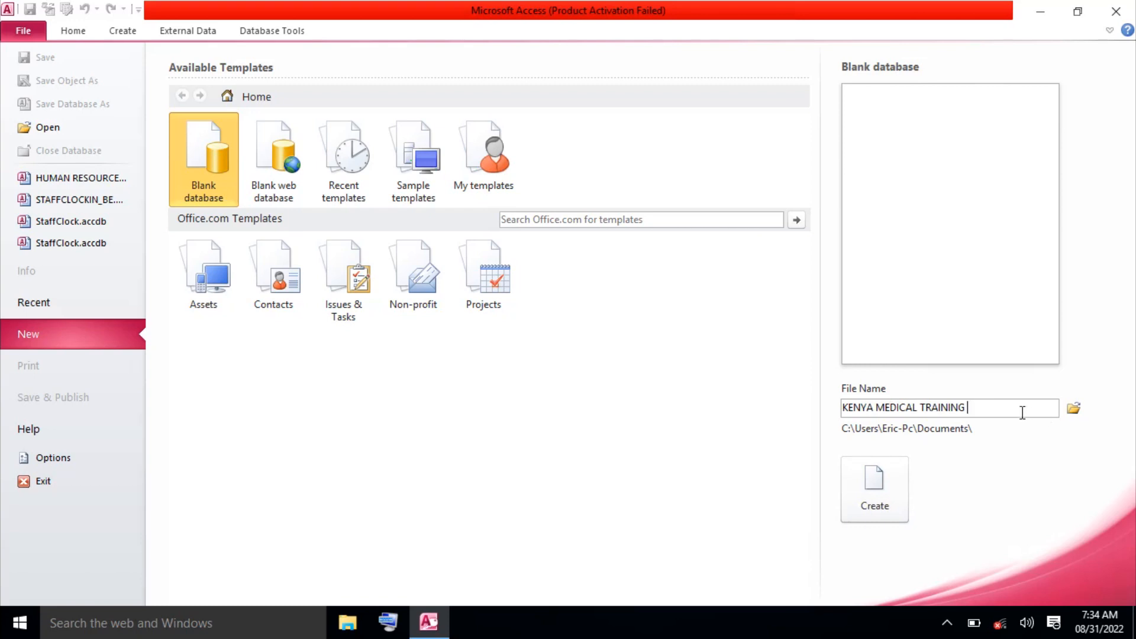
type("COLLEGE")
left_click(878, 498)
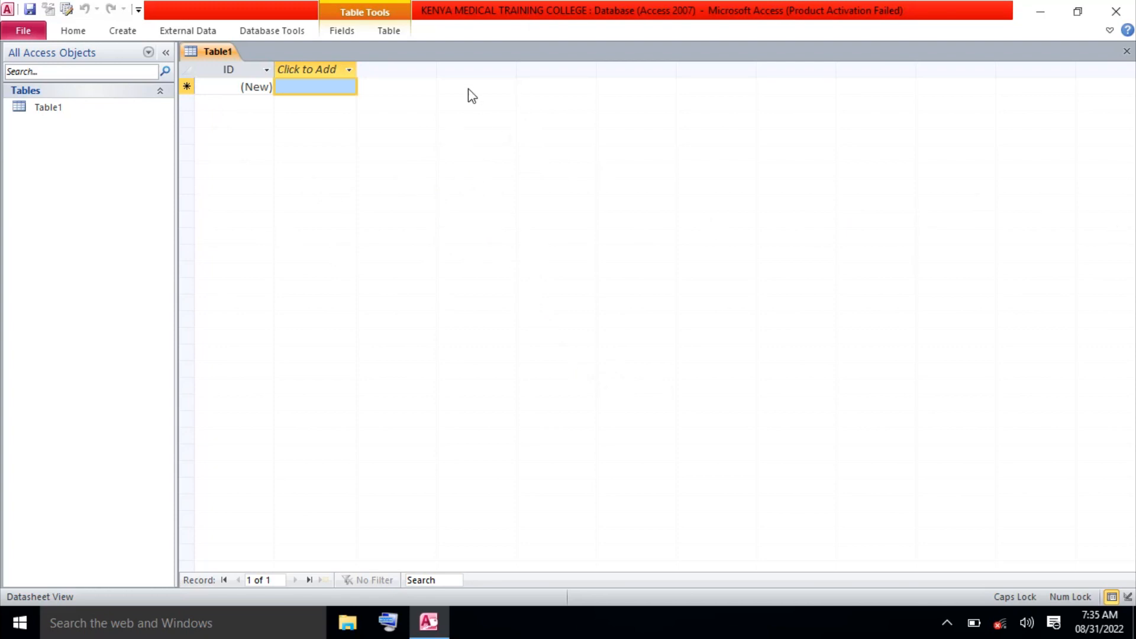
Close the default Table1 datasheet without saving it.
left_click(243, 87)
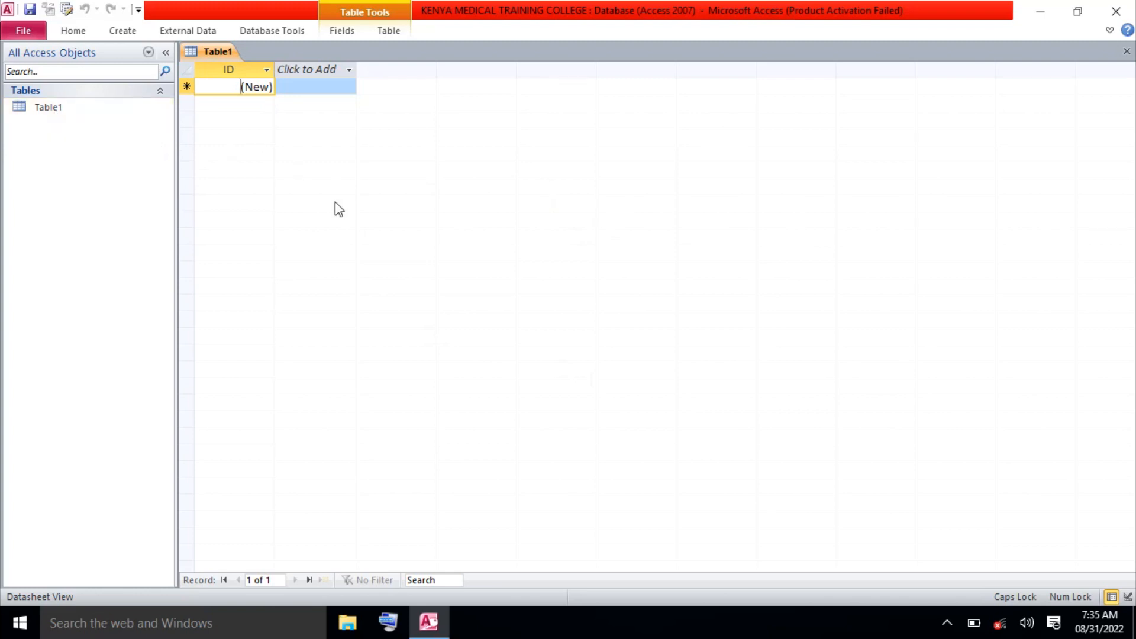
left_click(1127, 53)
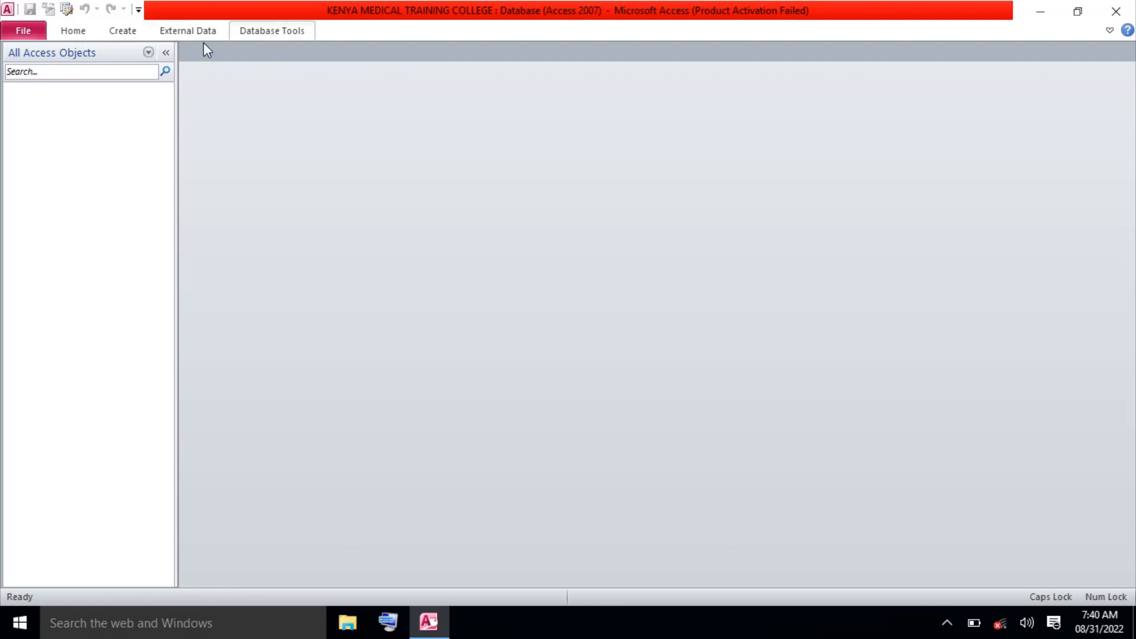
Open a new Table1 in Table Design view and turn on Caps Lock for field names.
left_click(124, 31)
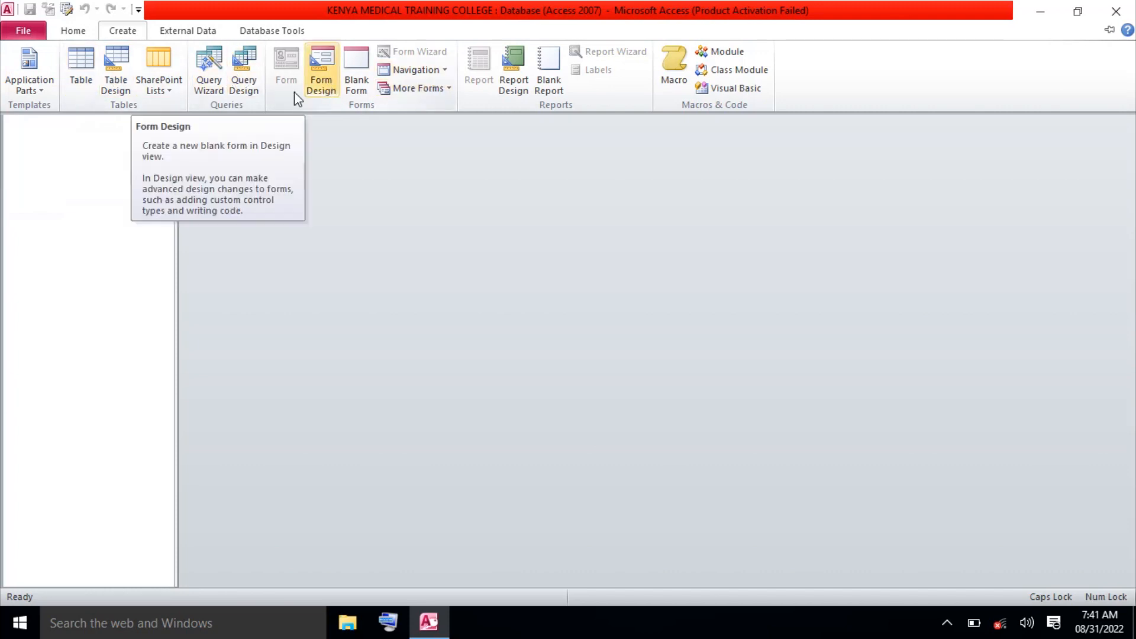
left_click(125, 93)
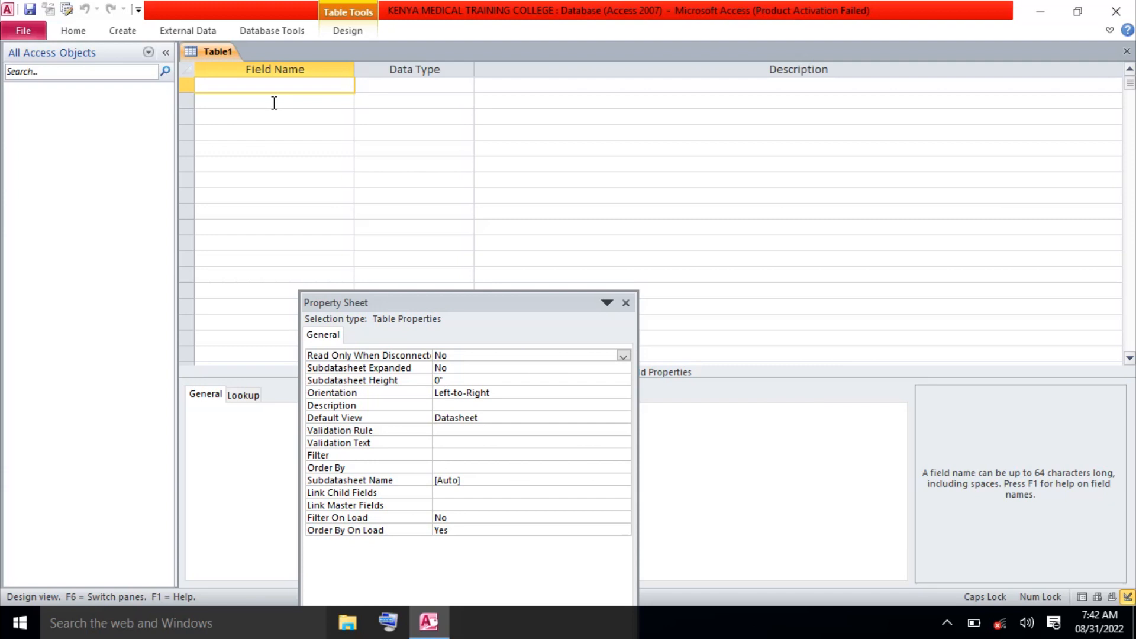
key("Caps_Lock")
key("Caps_Lock")
Enter the STUDENT NAME and ADM NO field names, fixing typos in ADM NO.
type("STUDENT NAME")
left_click(272, 102)
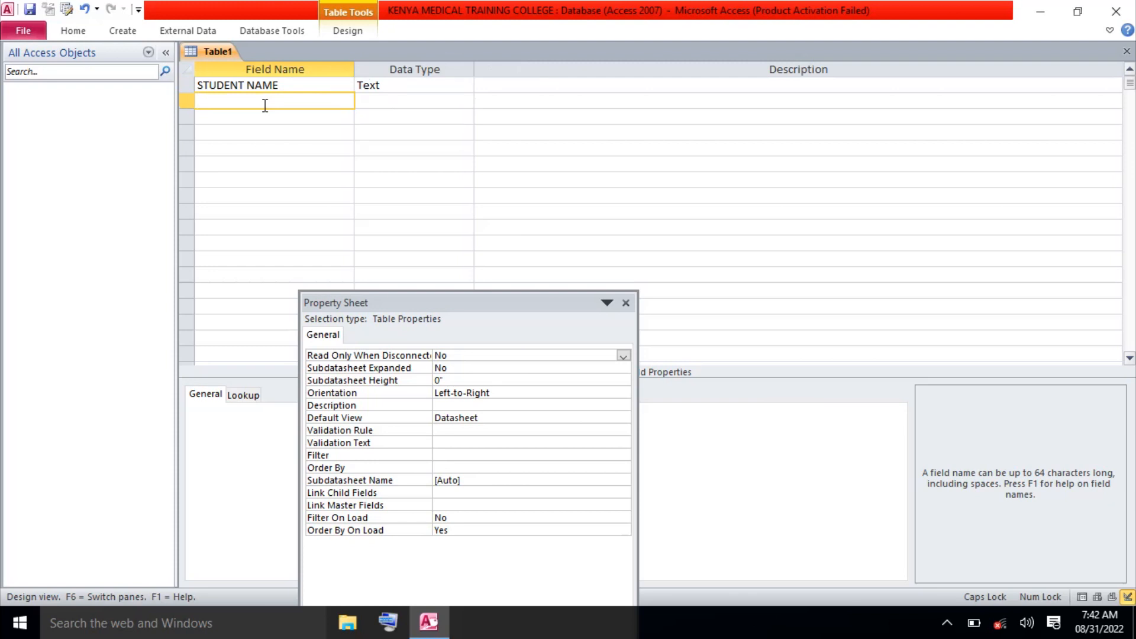
type("ADM NO")
type(".")
key("BackSpace")
key("BackSpace")
type("UMBER")
key("BackSpace")
key("BackSpace")
key("BackSpace")
key("BackSpace")
key("BackSpace")
type("O")
left_click(219, 120)
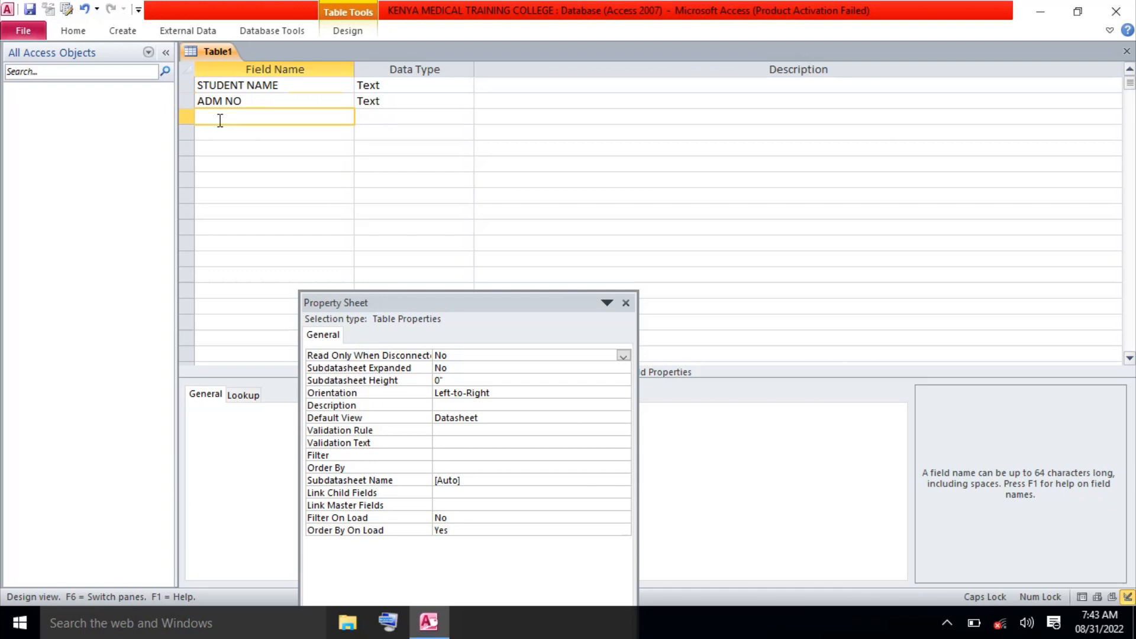
Add COURSE and FEES as the third and fourth field names.
type("COURSE")
left_click(221, 134)
type("F")
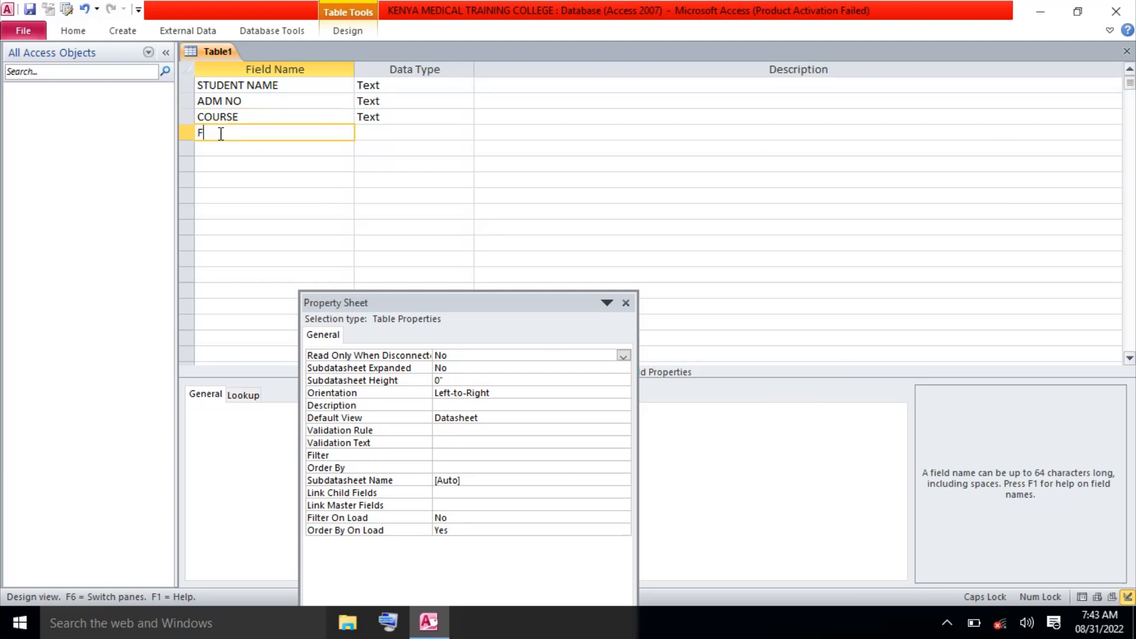
type("EES")
left_click(225, 150)
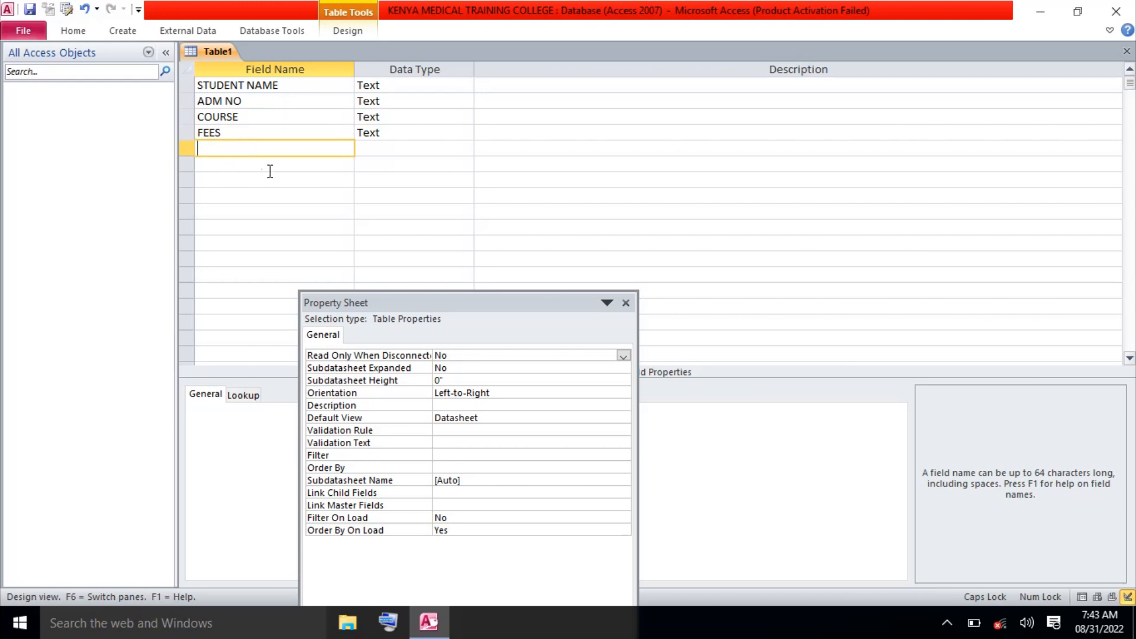
left_click(247, 117)
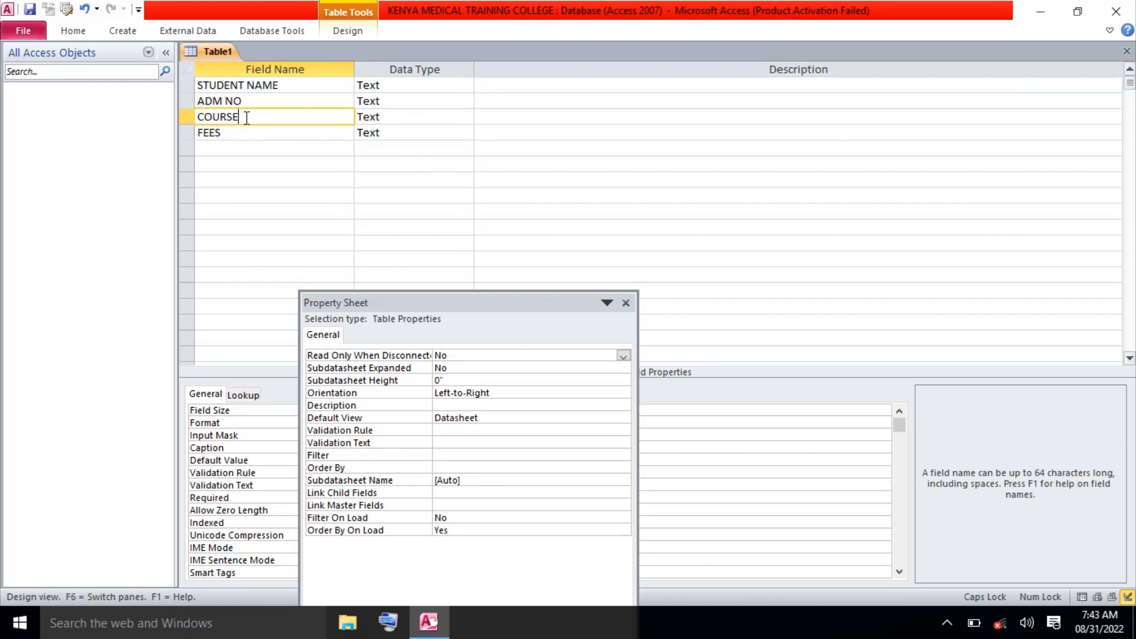
Rename the third and fourth fields from COURSE and FEES to CONTACT and ORIGIN.
key("BackSpace")
key("BackSpace")
key("BackSpace")
key("BackSpace")
key("BackSpace")
key("BackSpace")
type("CONTACT")
left_click(241, 132)
key("BackSpace")
key("BackSpace")
key("BackSpace")
type("OR")
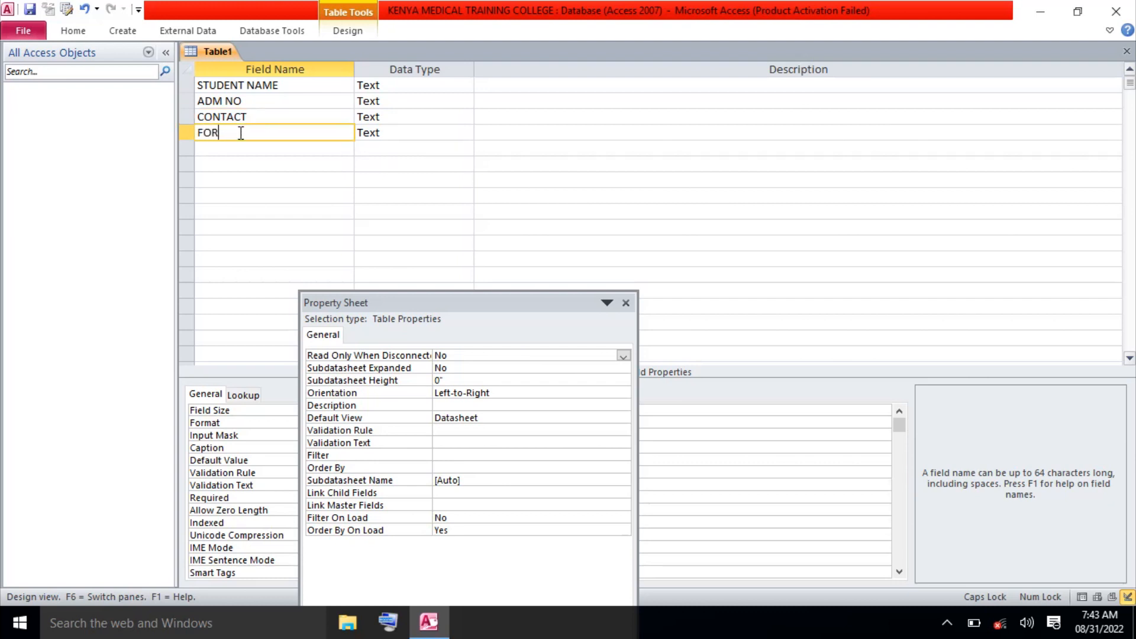
type("IGIN")
left_click(204, 135)
key("BackSpace")
Add GENDER, COURSE and FEES field names below ORIGIN.
left_click(207, 148)
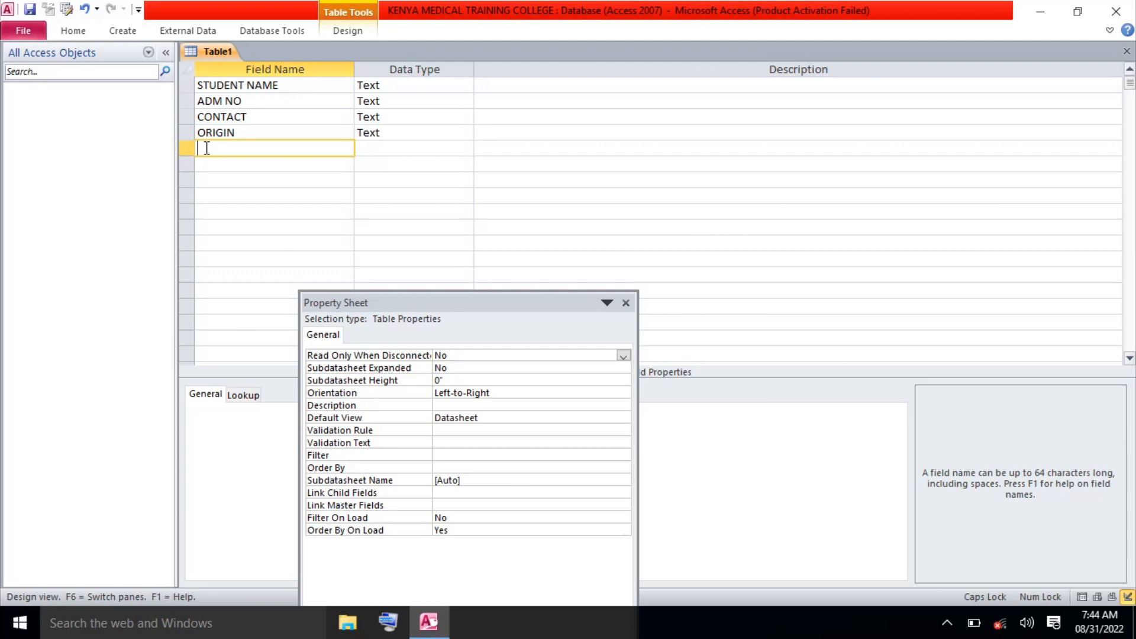
type("GENDER")
left_click(215, 162)
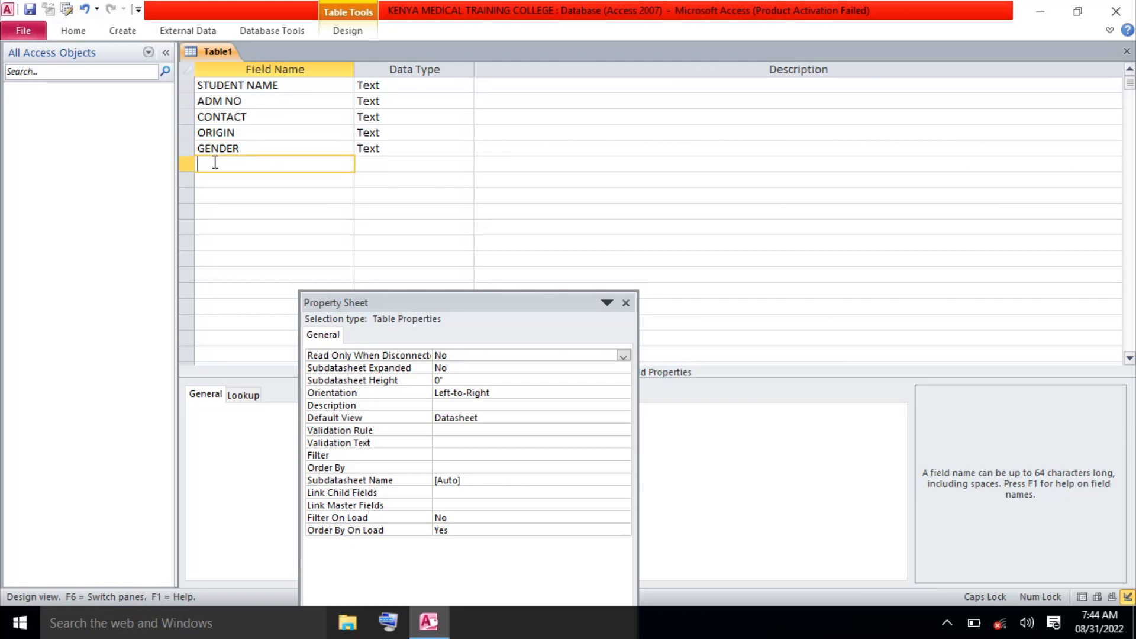
type("COURSE")
left_click(218, 180)
type("FEES")
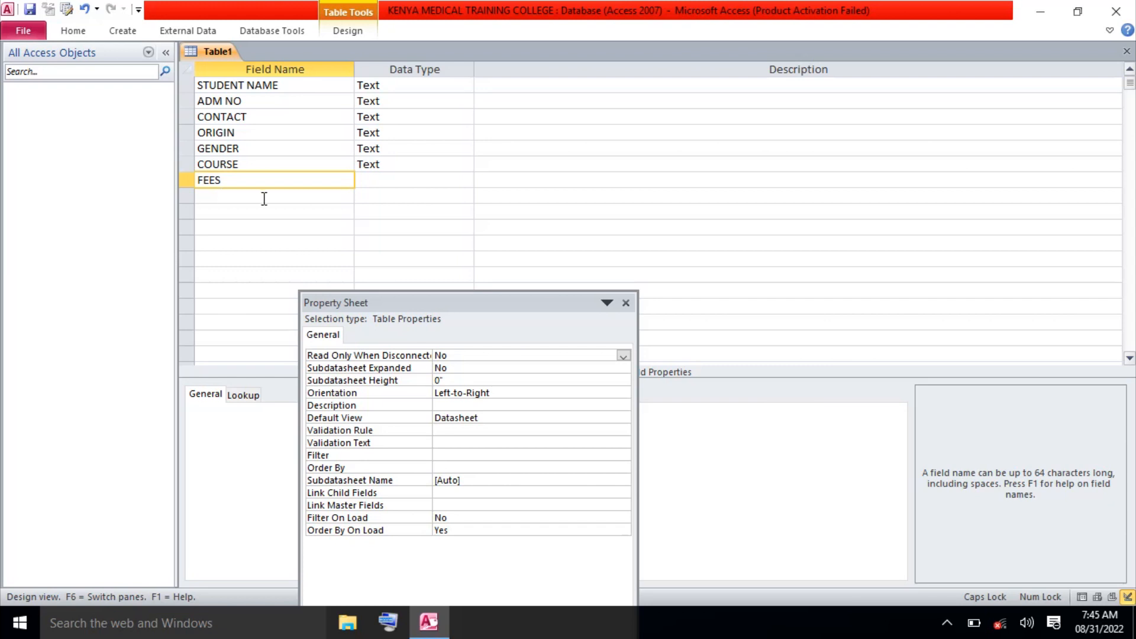
Replace the last field with LEVEL and add FEES after it as a Text field.
key("BackSpace")
key("BackSpace")
key("BackSpace")
key("BackSpace")
type("LEVEL")
left_click(255, 198)
type("FEE")
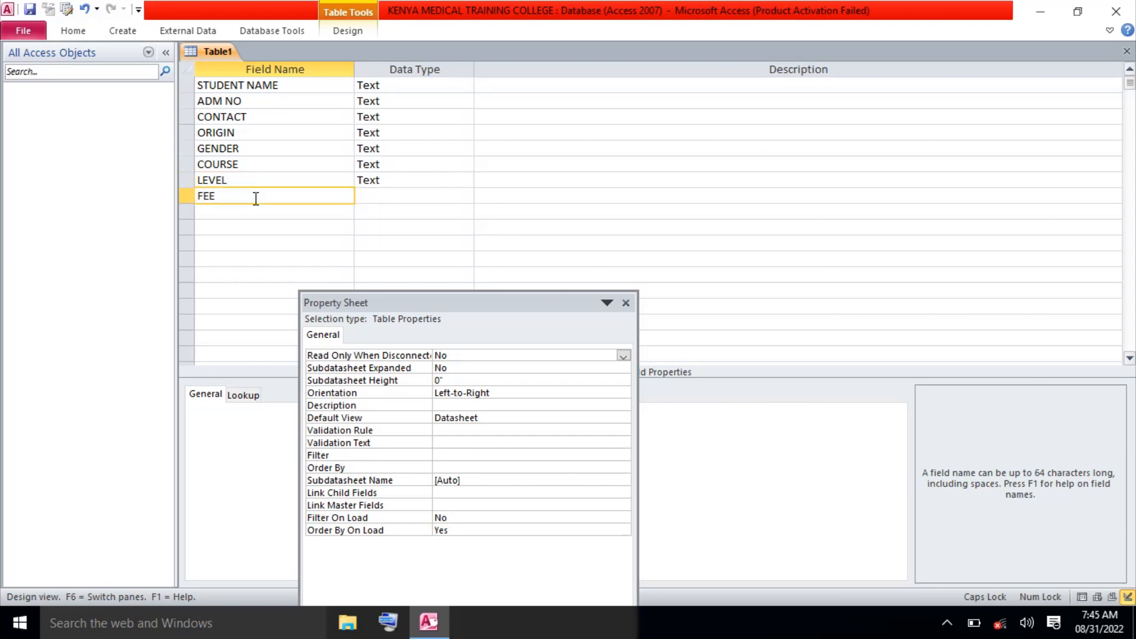
type("S")
left_click(413, 85)
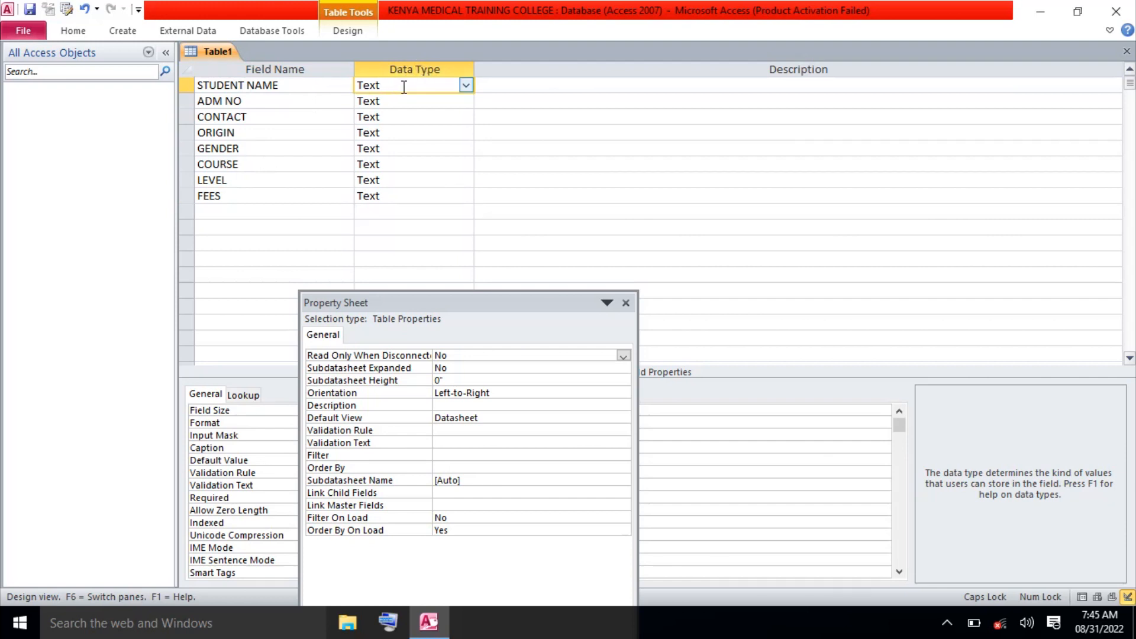
Open the Data Type dropdown for the STUDENT NAME field.
left_click(466, 87)
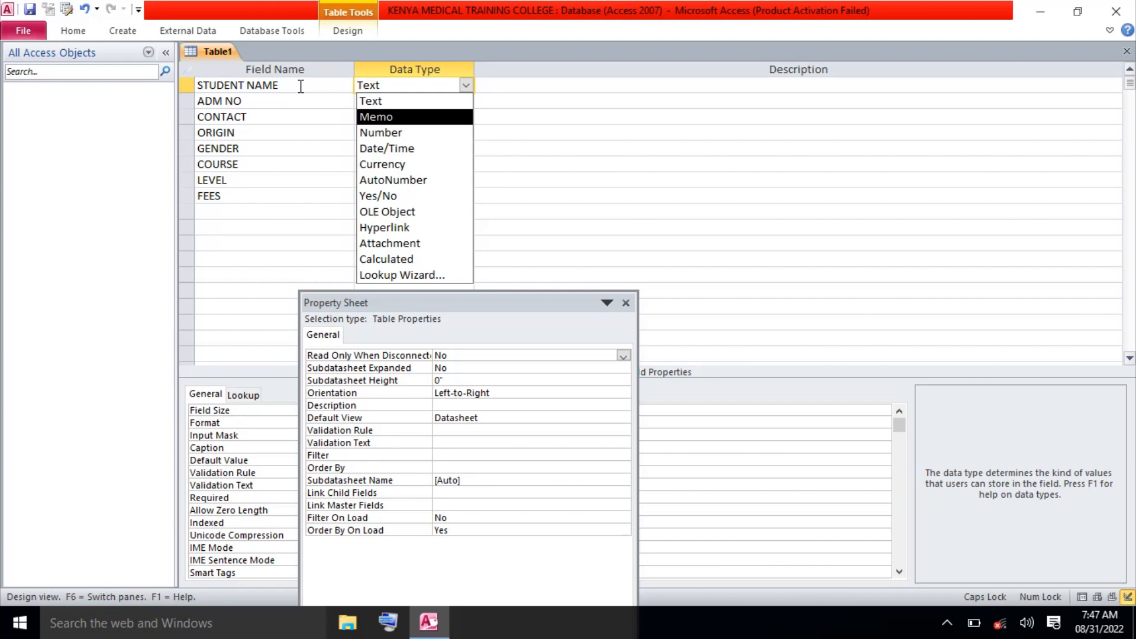
Keep STUDENT NAME as Text and set ADM NO and CONTACT to Number.
left_click(374, 103)
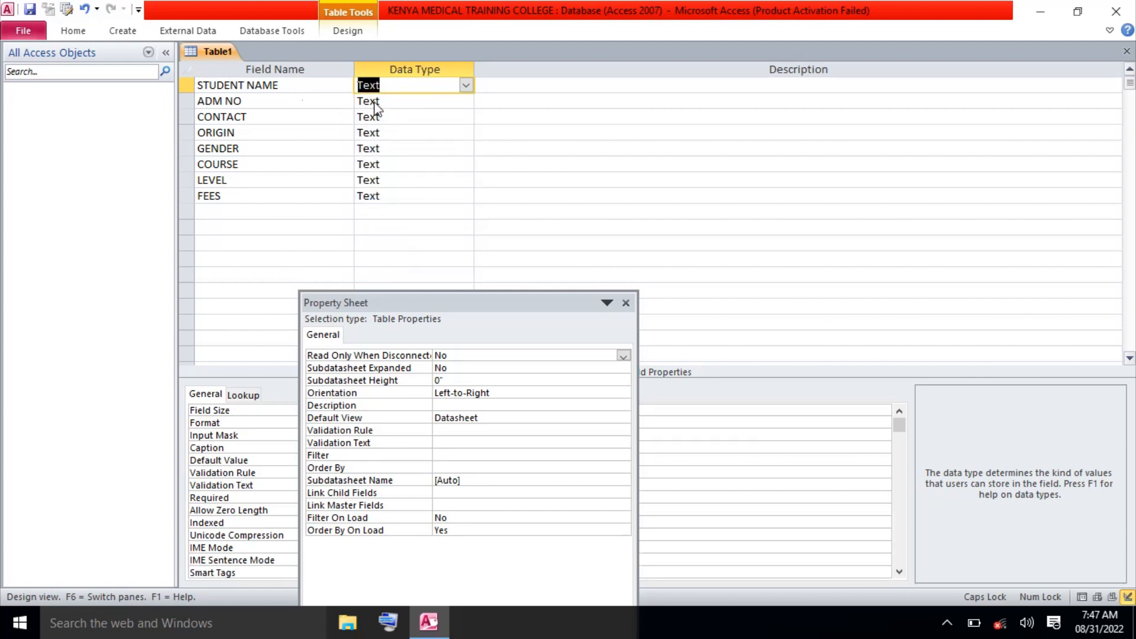
left_click(410, 101)
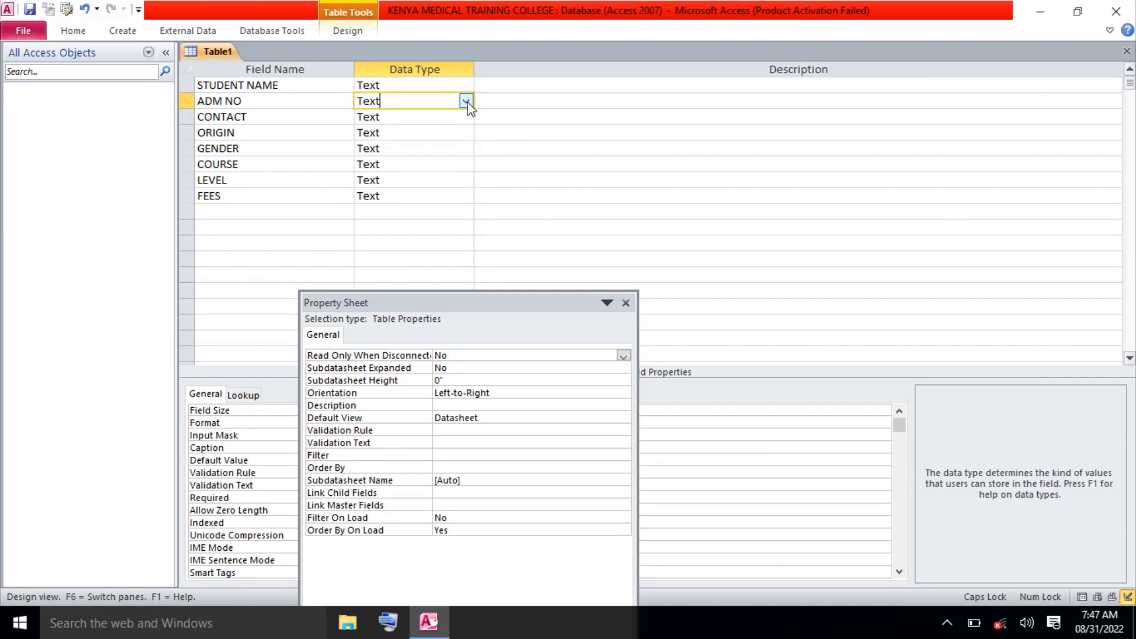
left_click(466, 102)
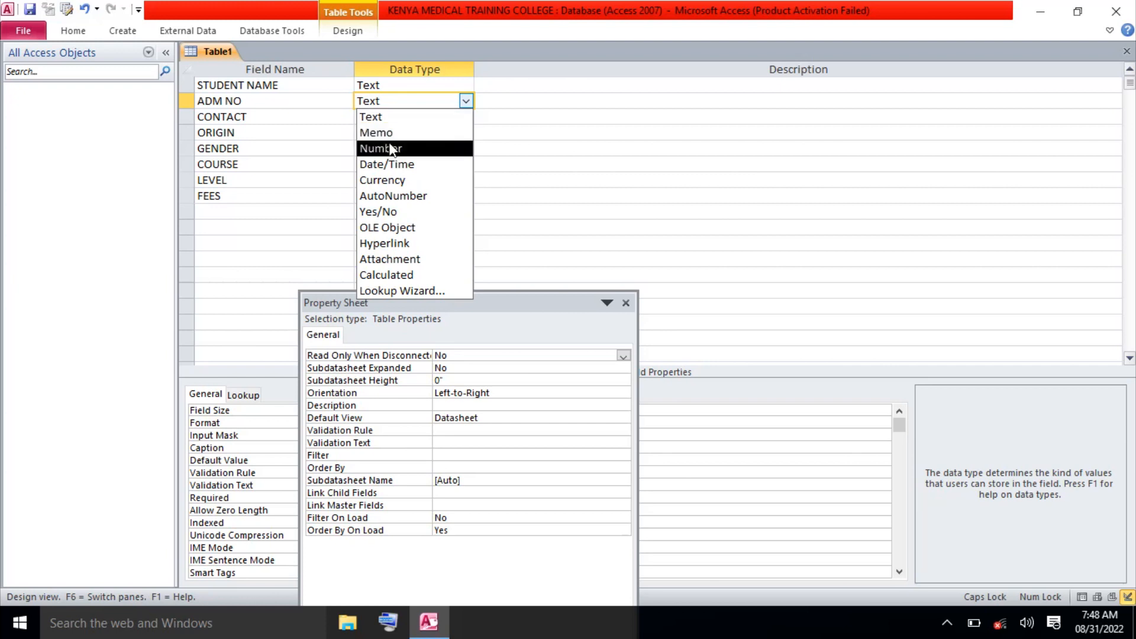
left_click(390, 148)
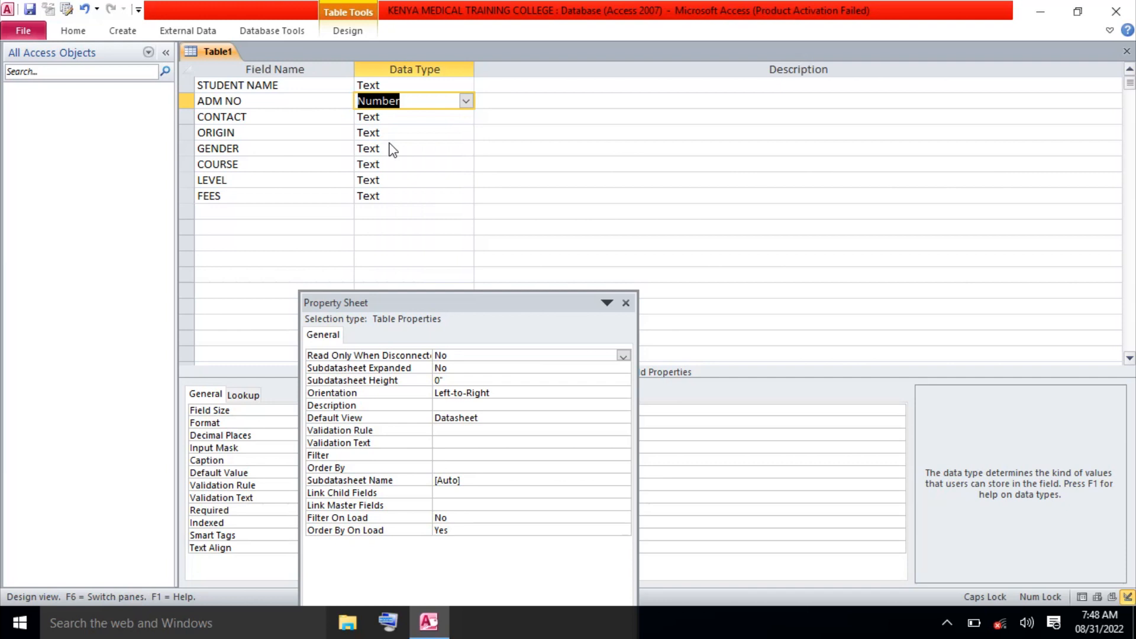
left_click(405, 118)
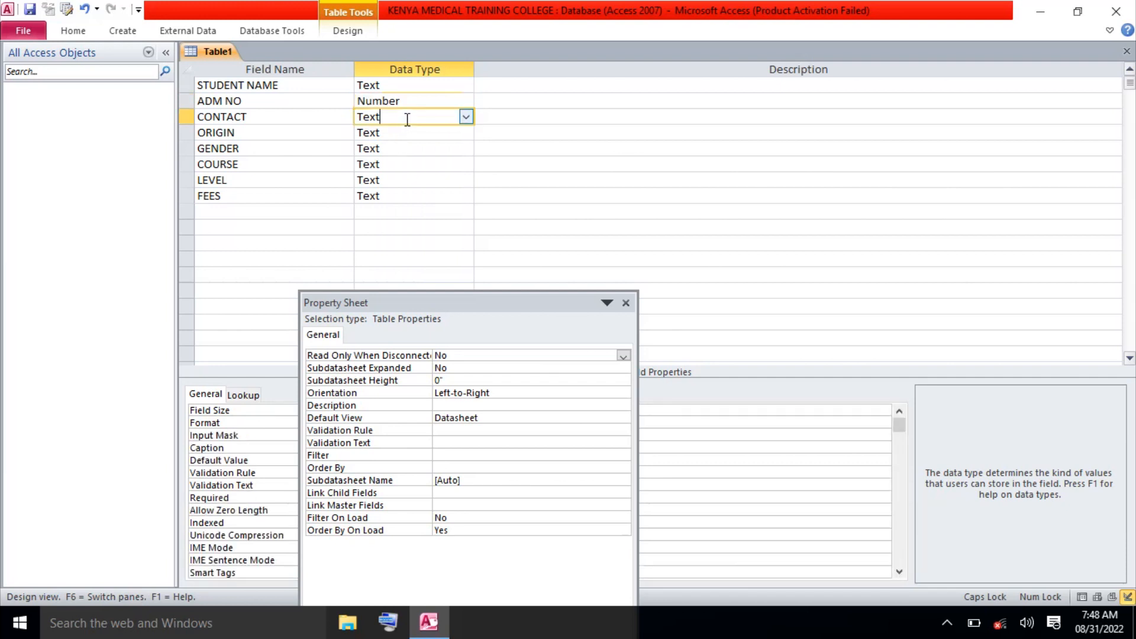
left_click(466, 117)
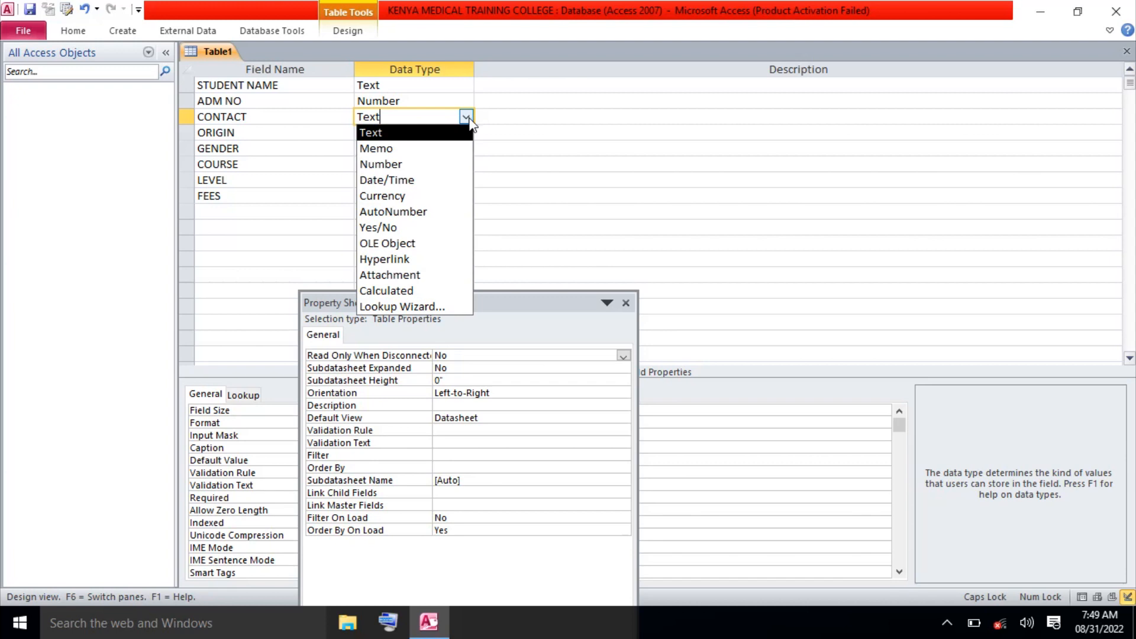
left_click(420, 166)
Keep ORIGIN as Text and open the Data Type choices for GENDER.
left_click(423, 135)
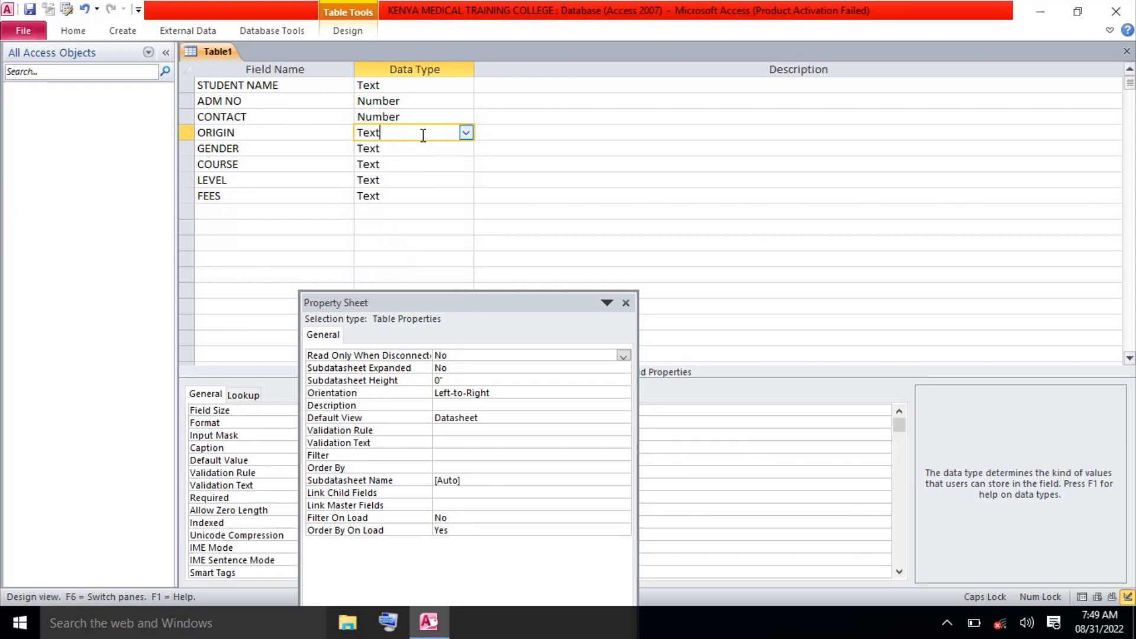
left_click(466, 132)
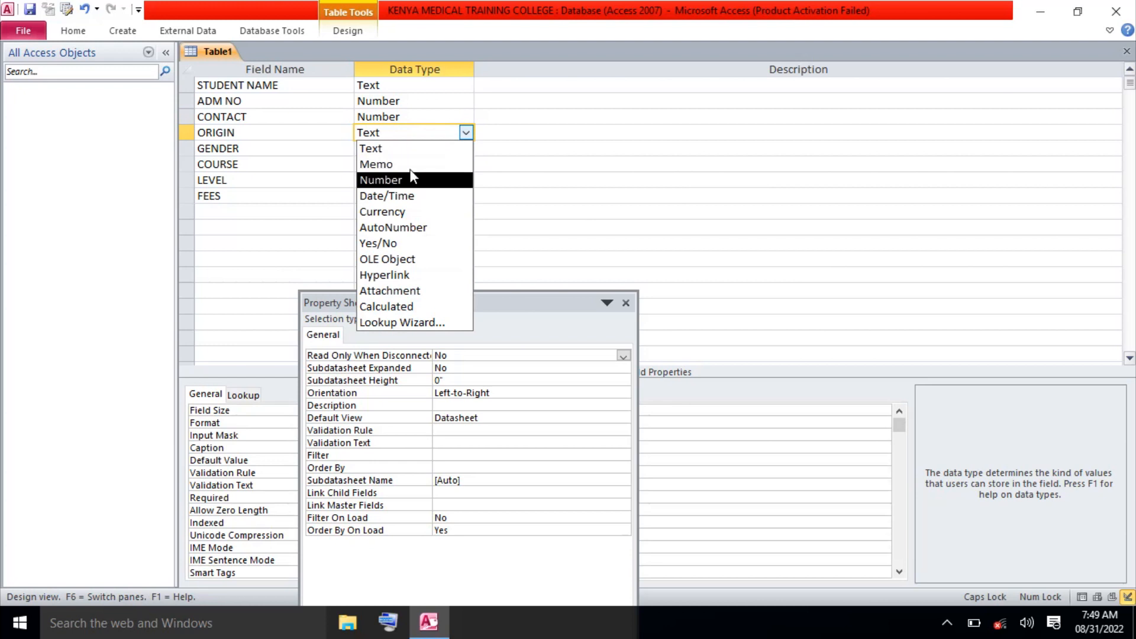
left_click(397, 153)
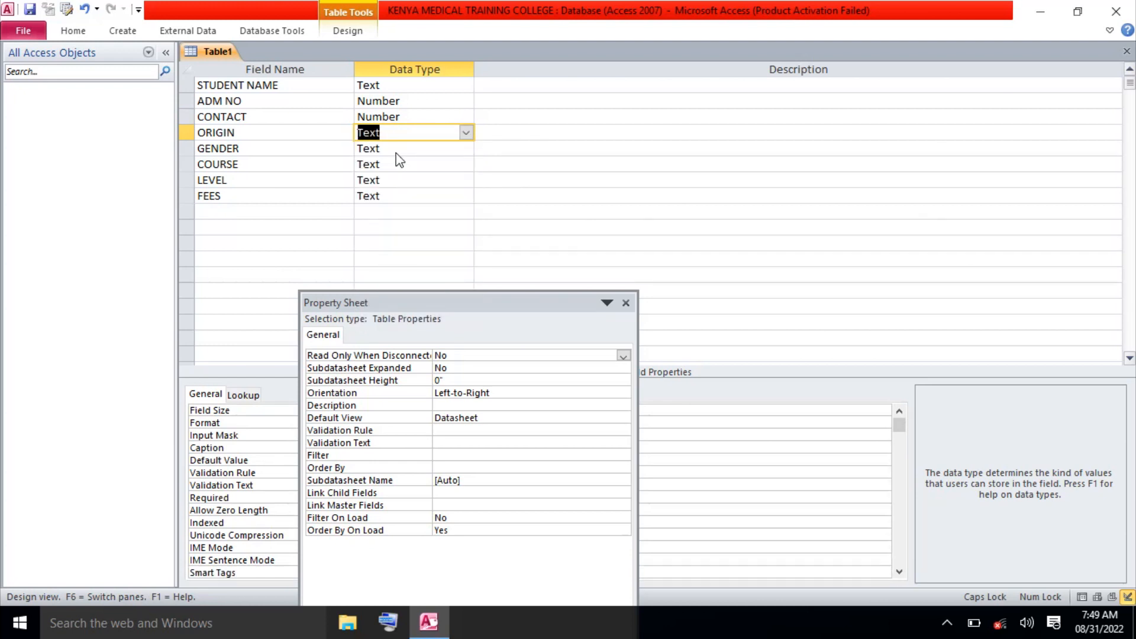
left_click(413, 148)
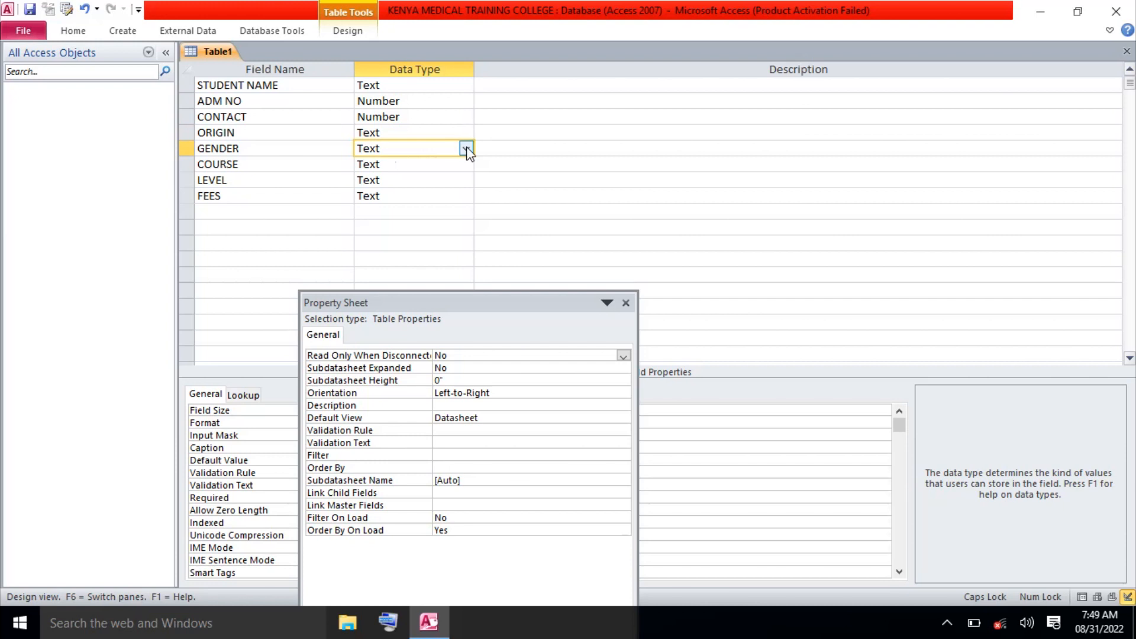
left_click(466, 148)
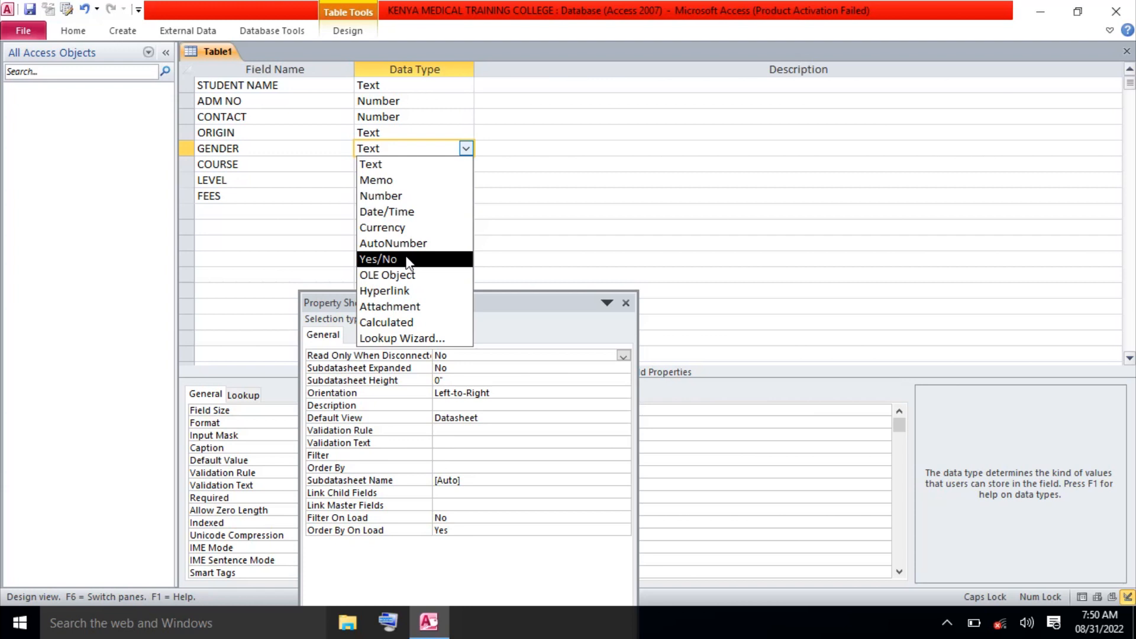
Set GENDER to Yes/No and keep COURSE and LEVEL as Text.
left_click(407, 260)
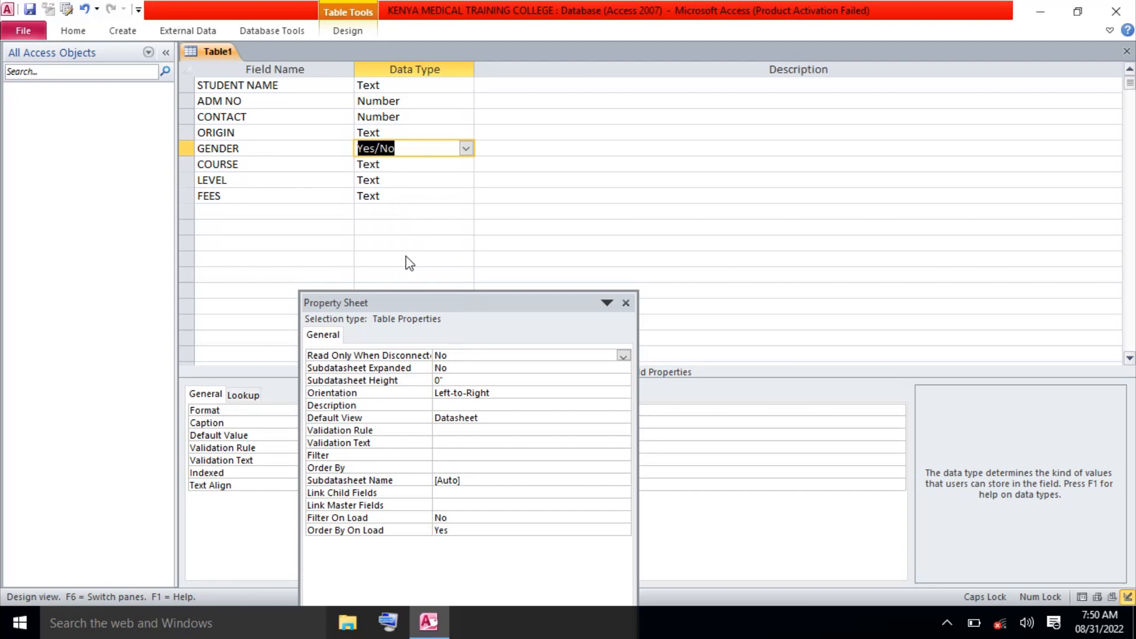
left_click(430, 165)
left_click(465, 164)
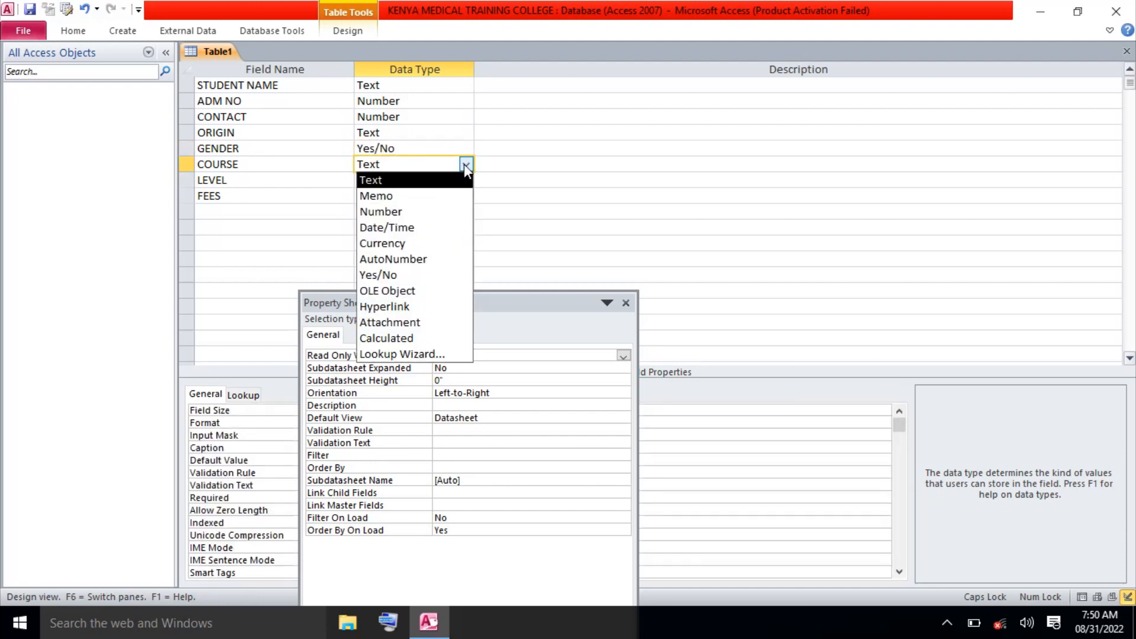
left_click(390, 182)
left_click(401, 180)
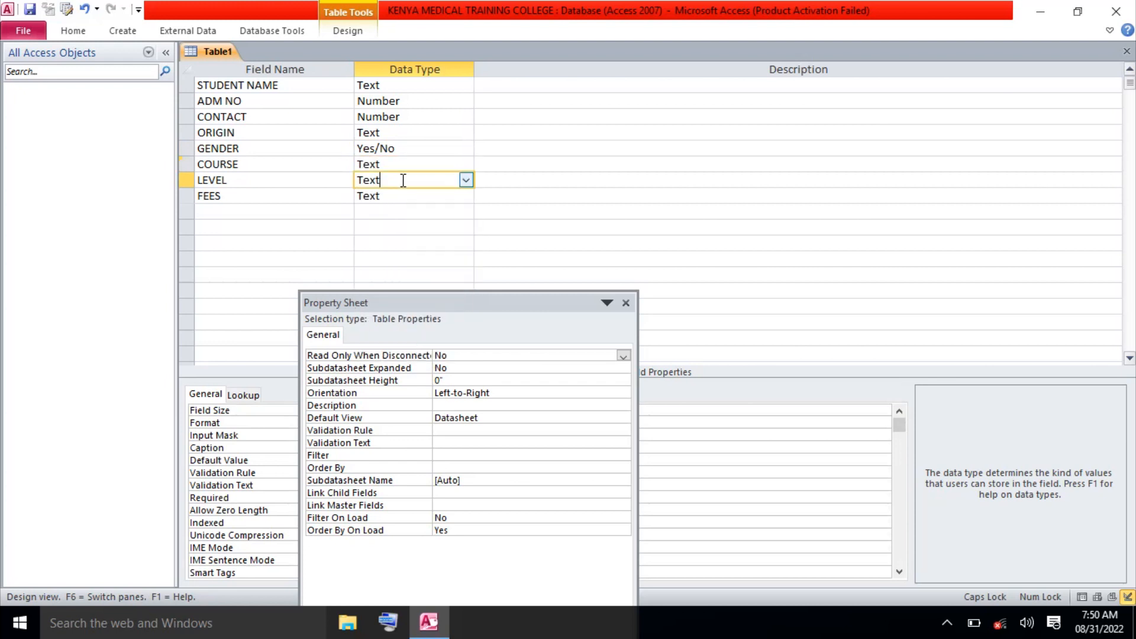
left_click(466, 180)
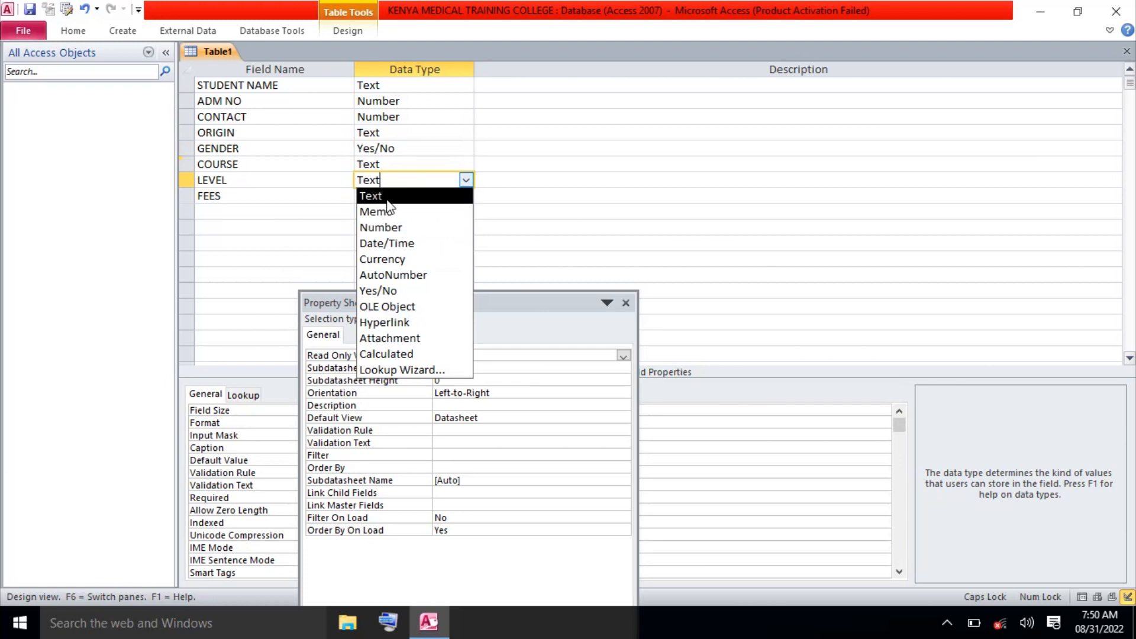
left_click(388, 200)
Change the FEES data type to Currency.
left_click(461, 196)
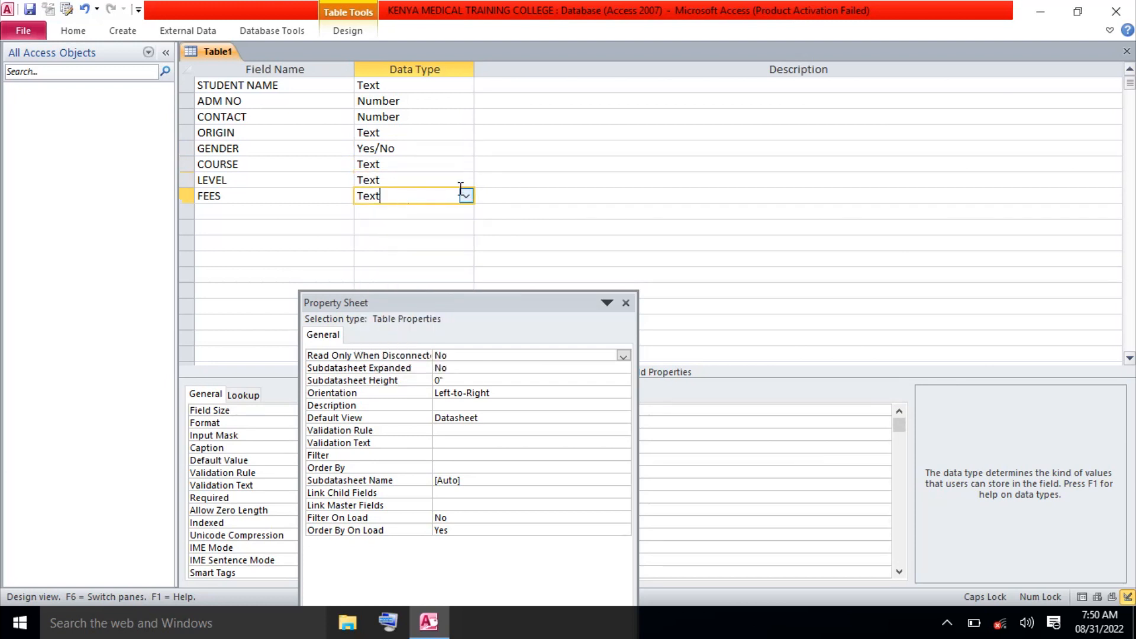
left_click(466, 198)
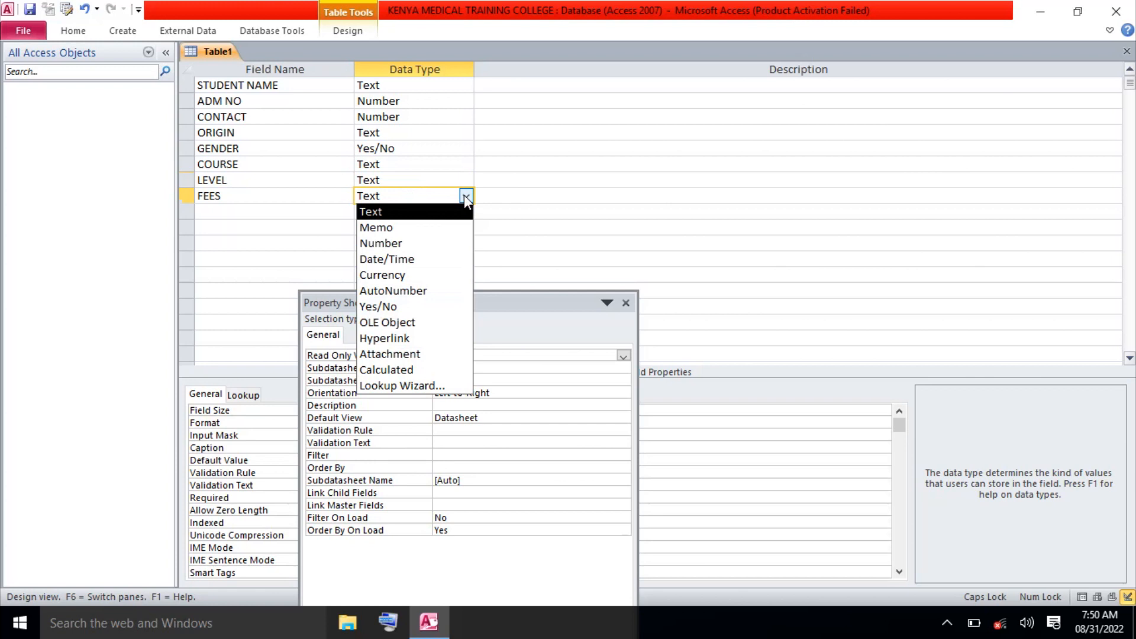
left_click(418, 280)
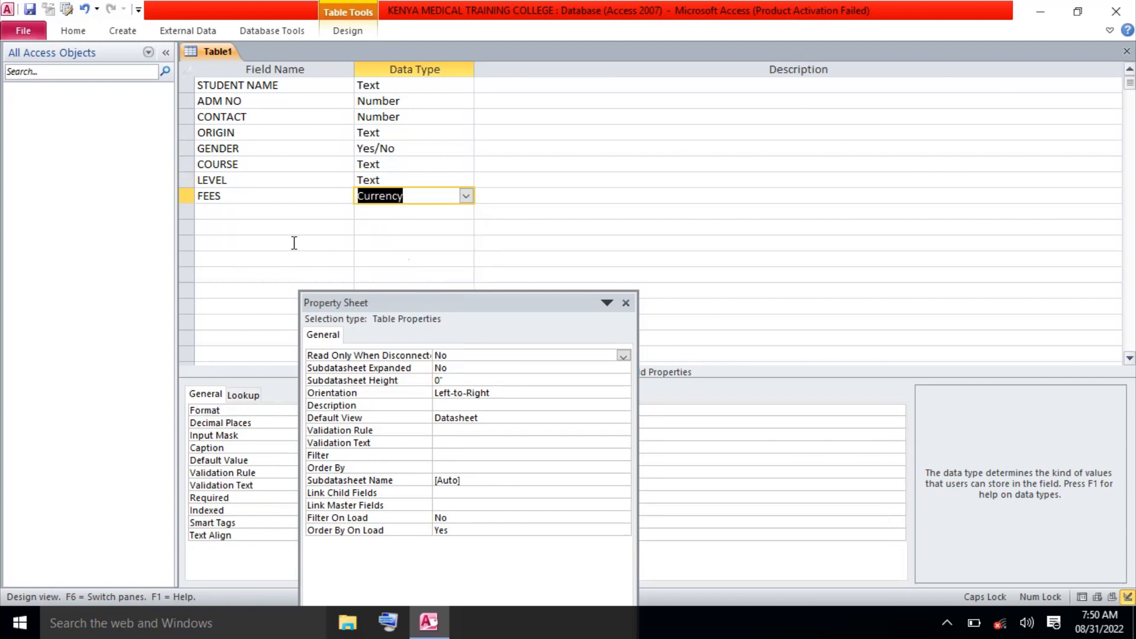
left_click(276, 214)
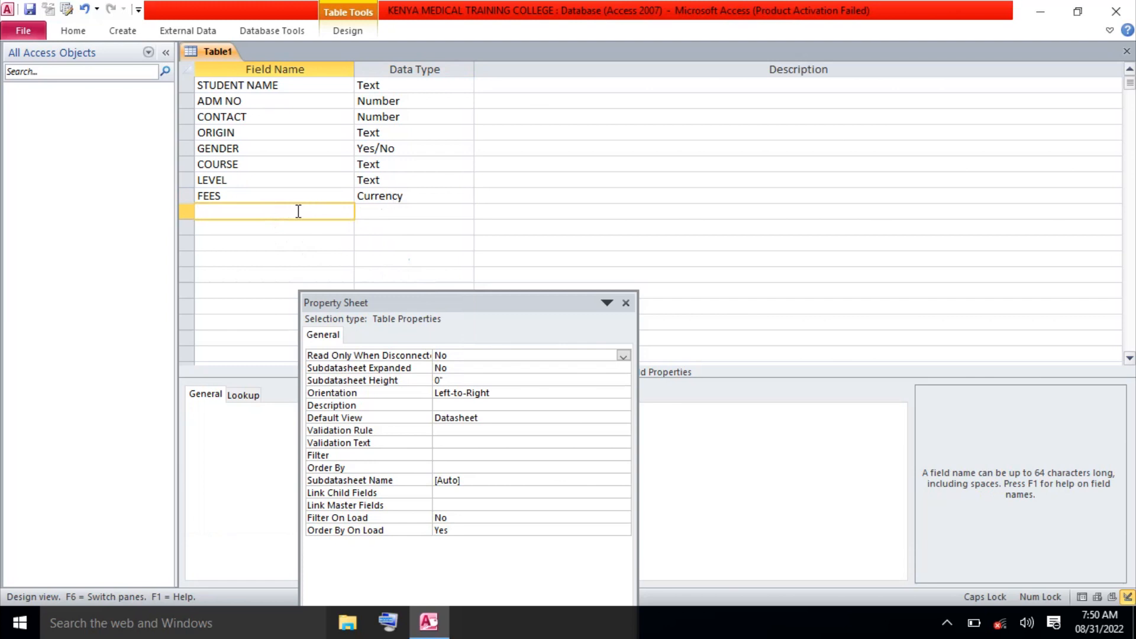
Show the FEES field's data type list again, with Currency selected.
left_click(417, 194)
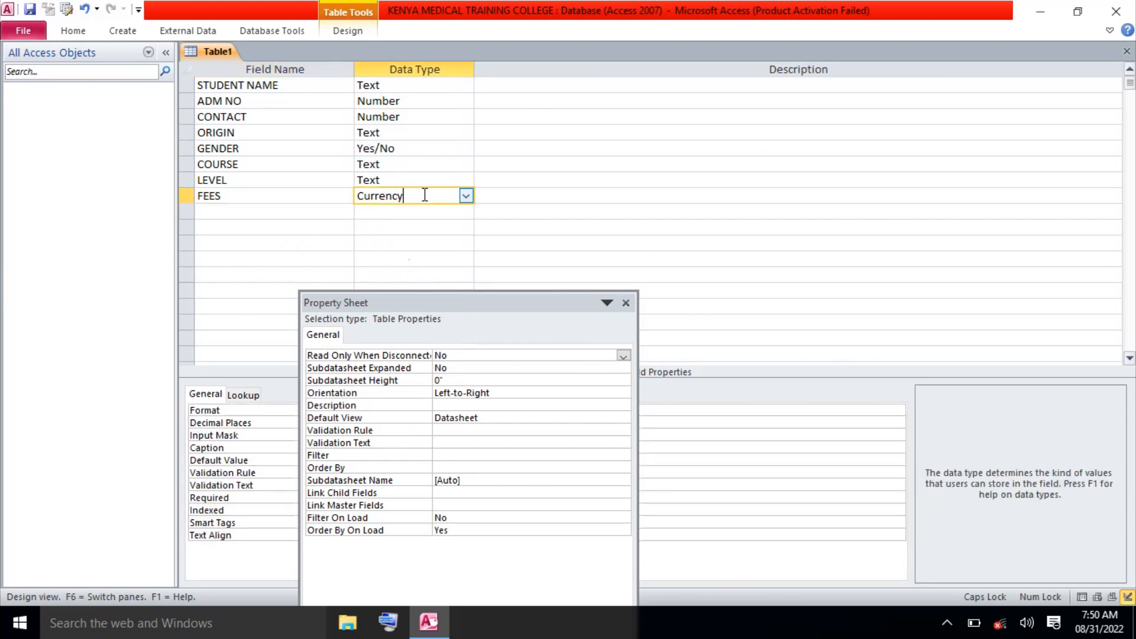
left_click(467, 196)
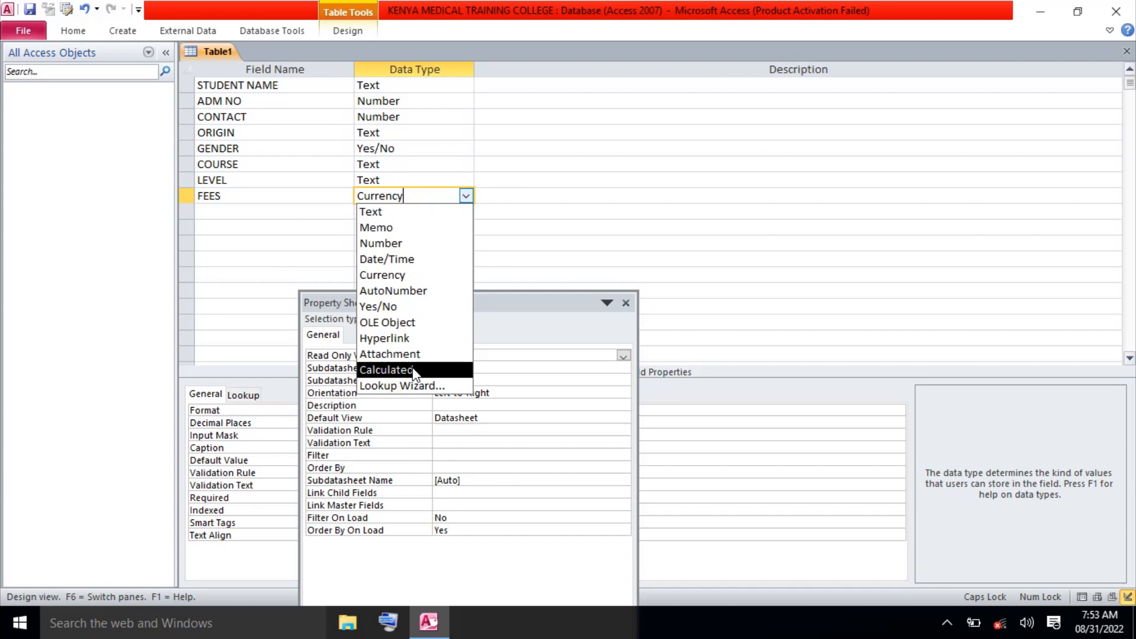
left_click(273, 214)
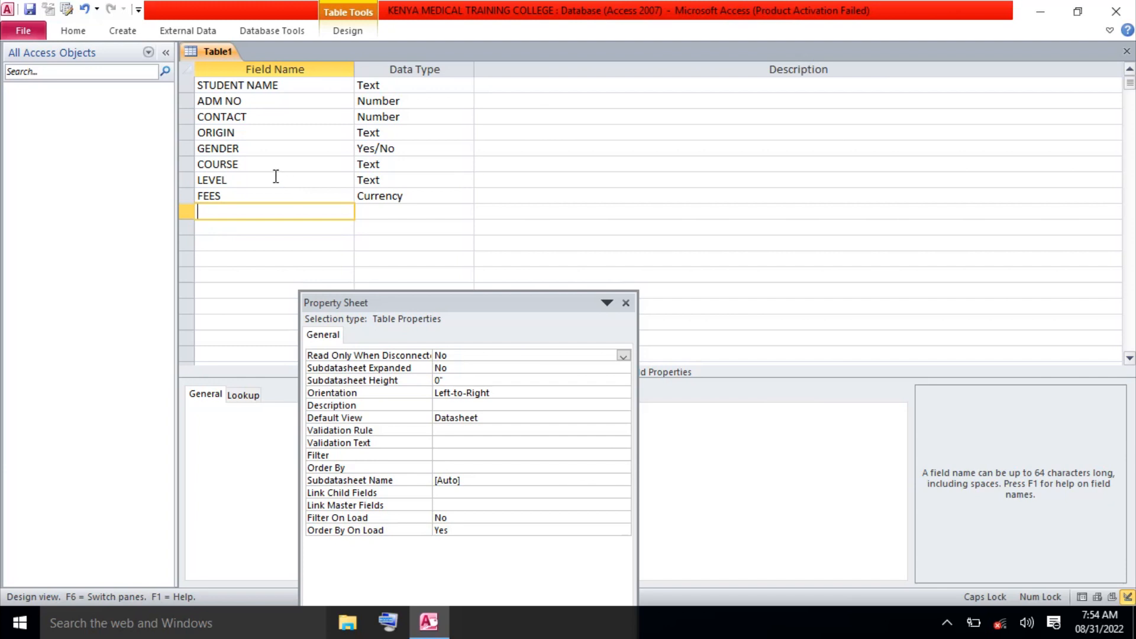
left_click(250, 118)
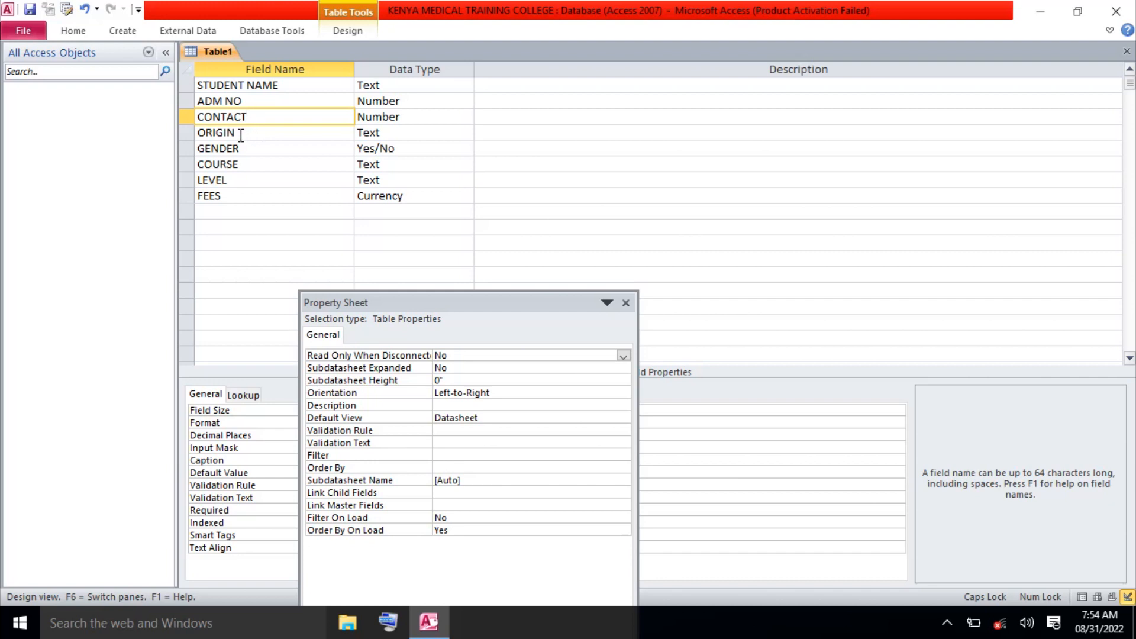
left_click(191, 132)
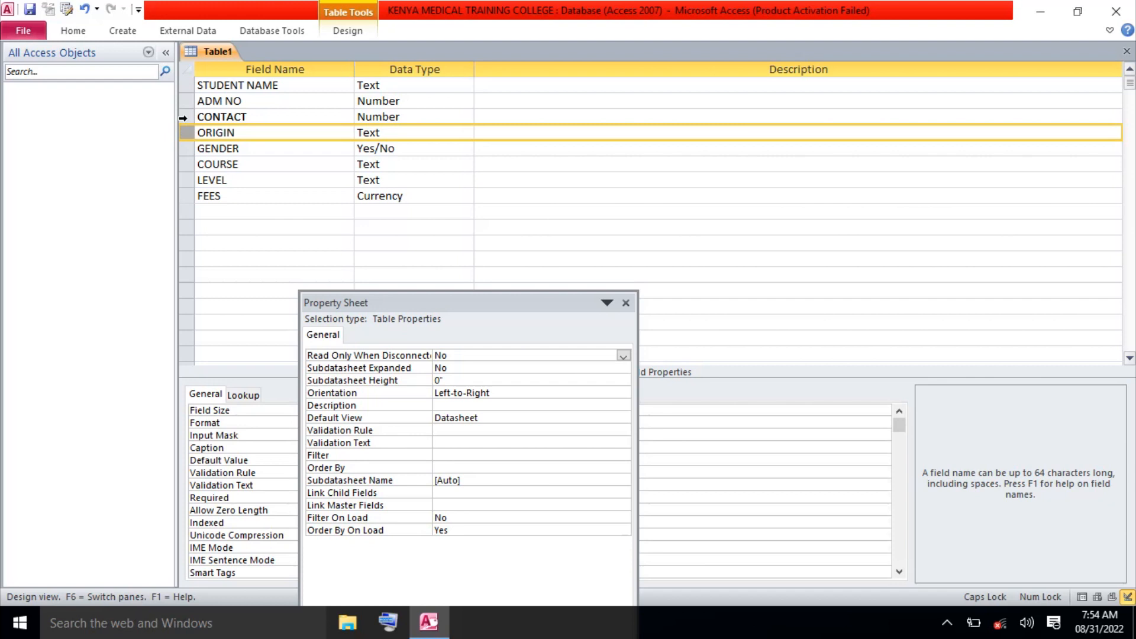
left_click(183, 118)
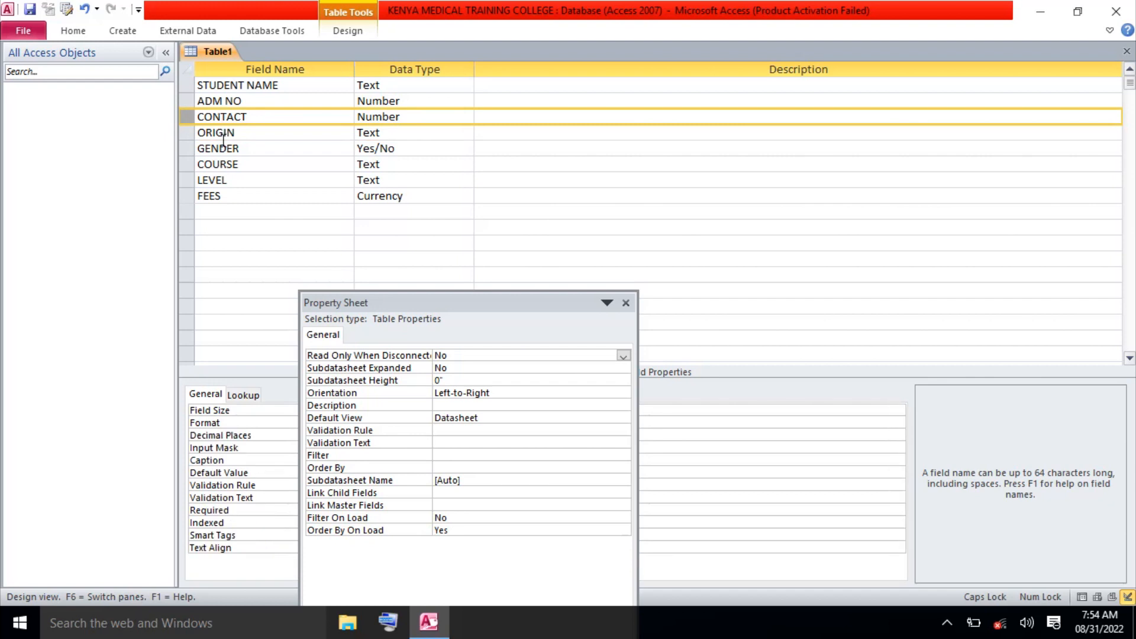
Insert blank rows above the CONTACT and ORIGIN fields.
right_click(187, 117)
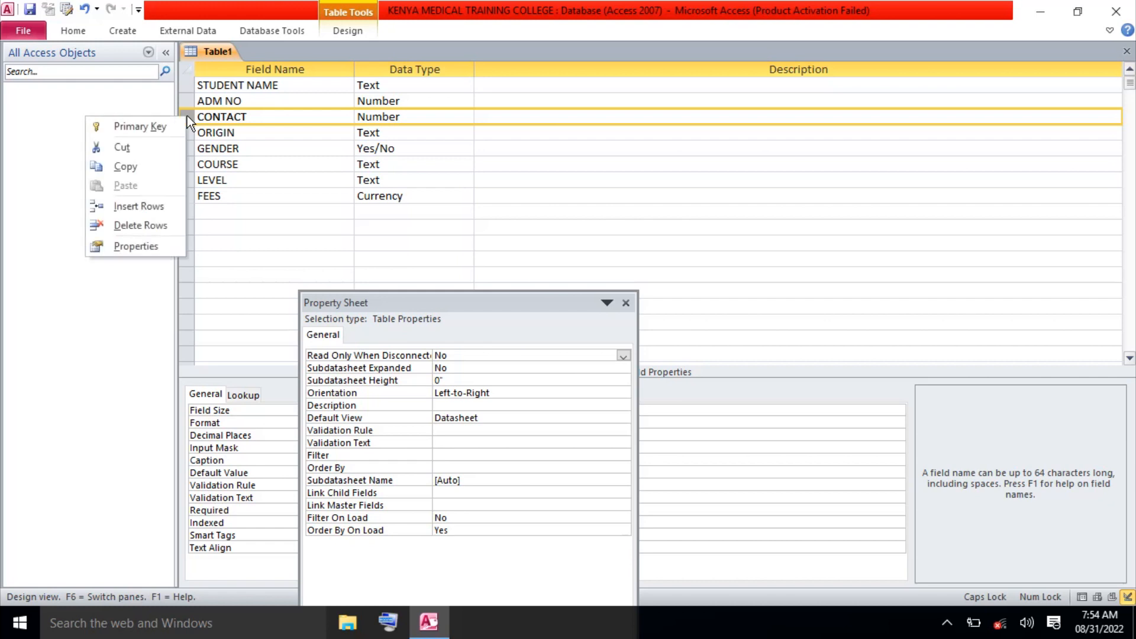
left_click(139, 206)
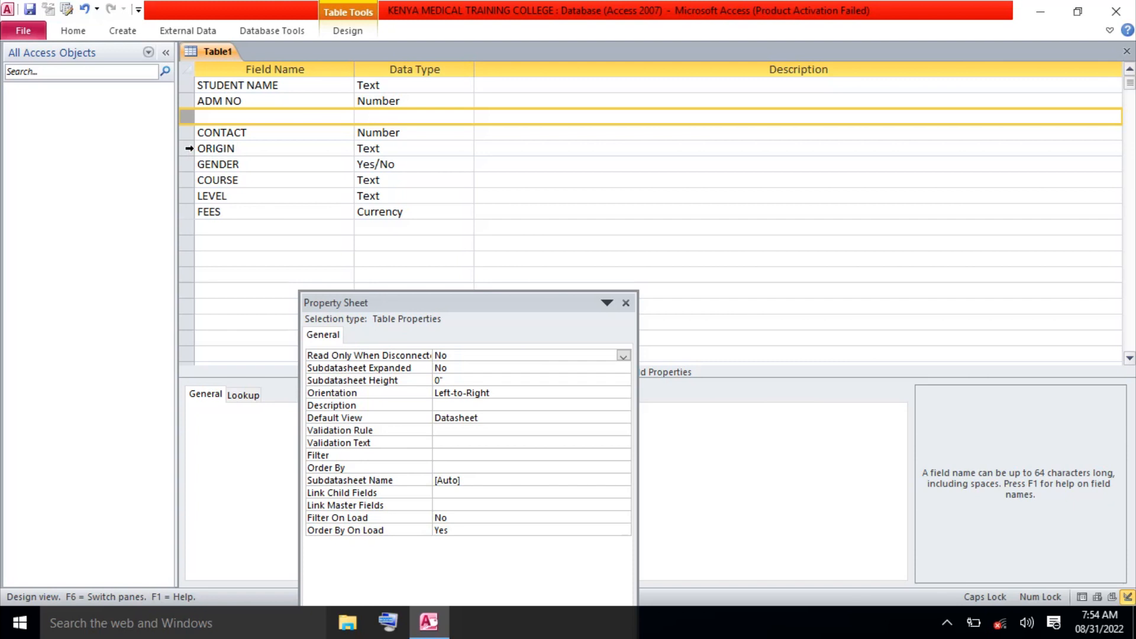
left_click(188, 148)
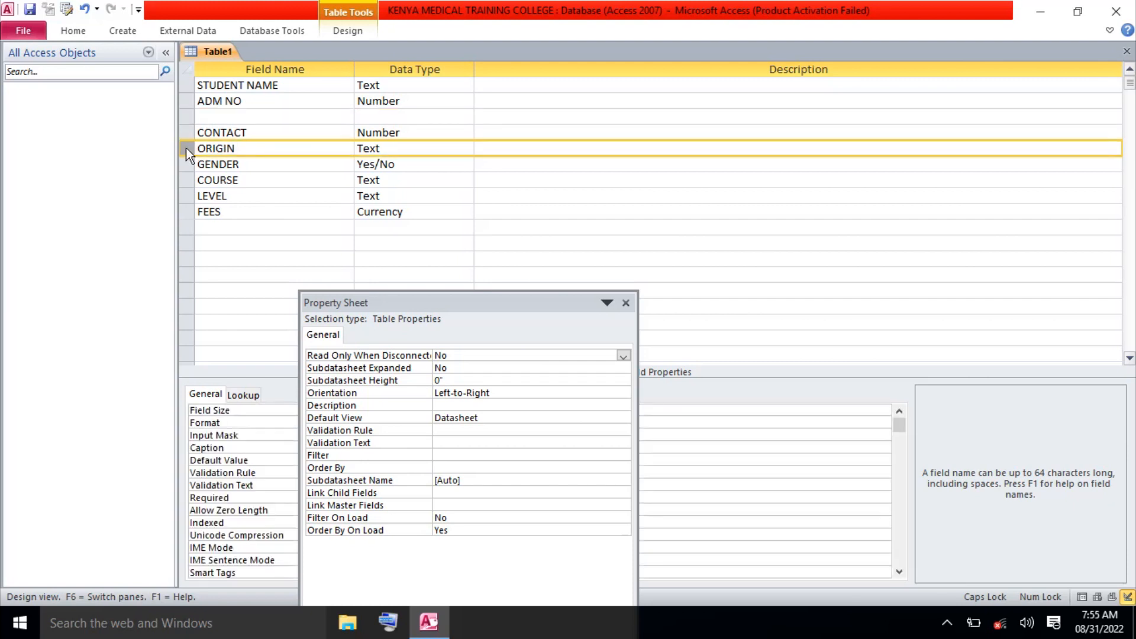
right_click(185, 148)
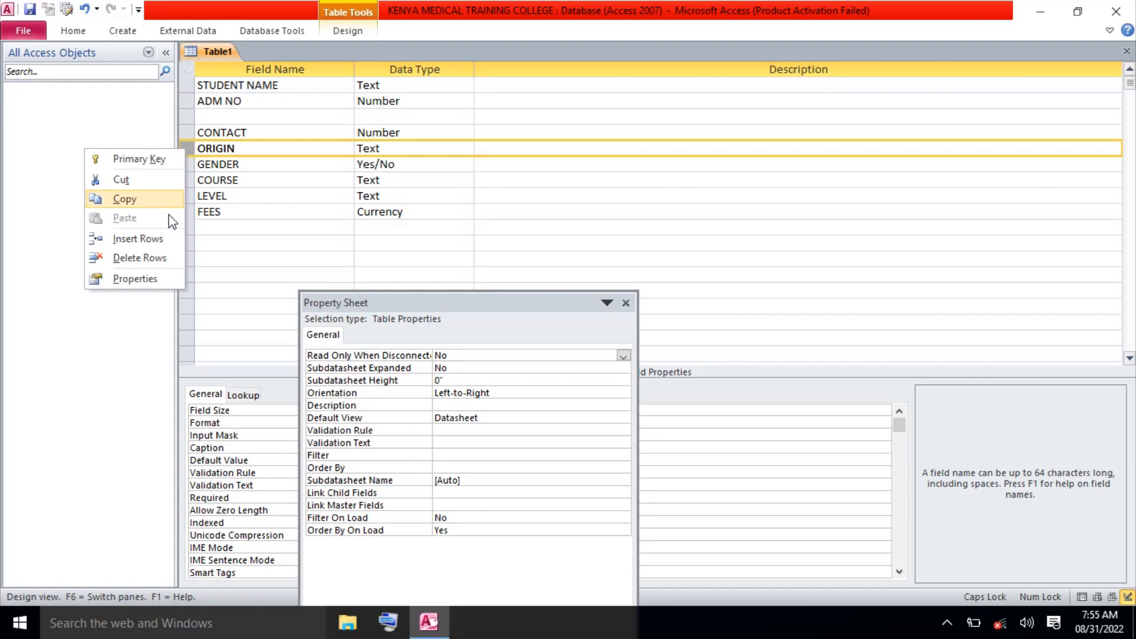
left_click(157, 239)
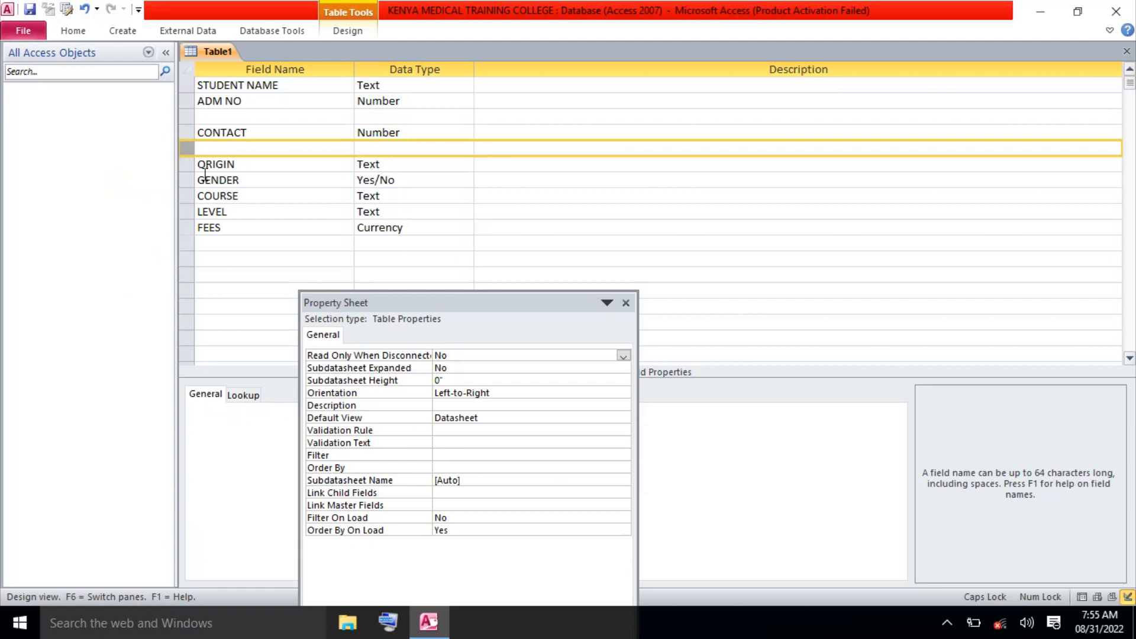
Name the new row above ORIGIN 'EMAIL ADDRESS', fixing the typos.
left_click(222, 152)
type("E")
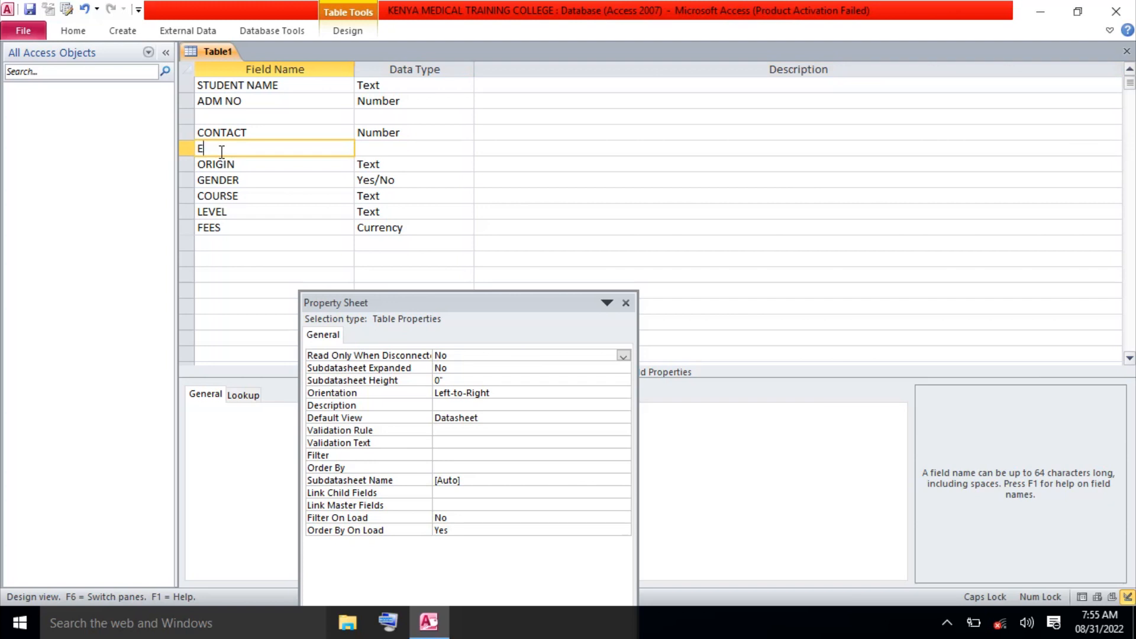
type("MAIL ADREE")
key("BackSpace")
type("SS")
left_click(239, 149)
type("D")
left_click(183, 116)
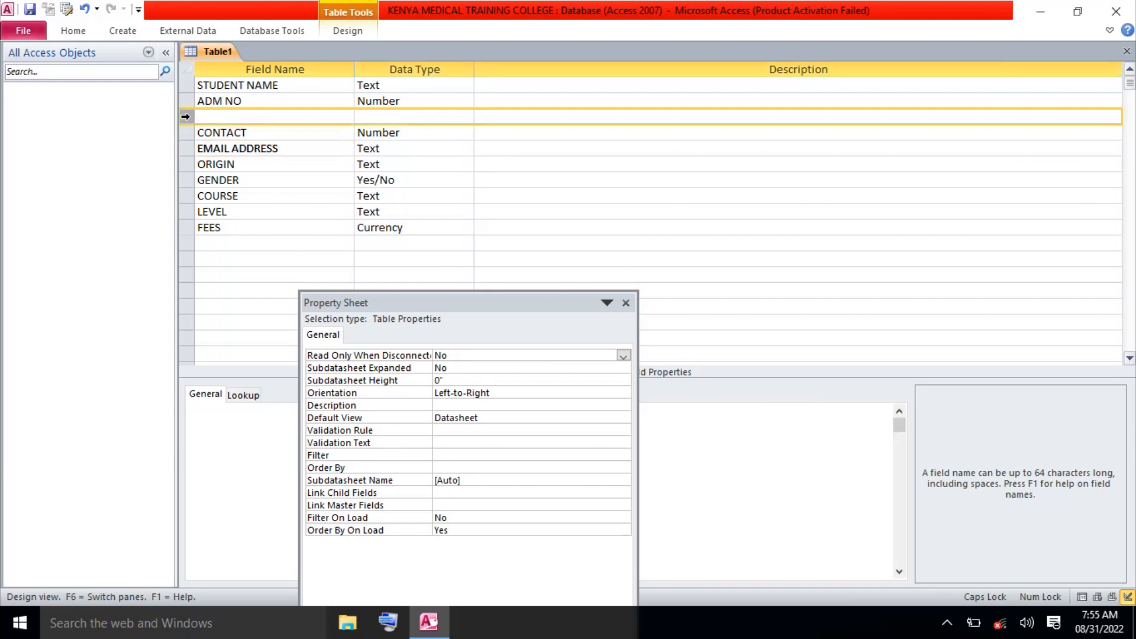
Delete the stray blank row above CONTACT and change EMAIL ADDRESS's data type to Hyperlink.
right_click(185, 116)
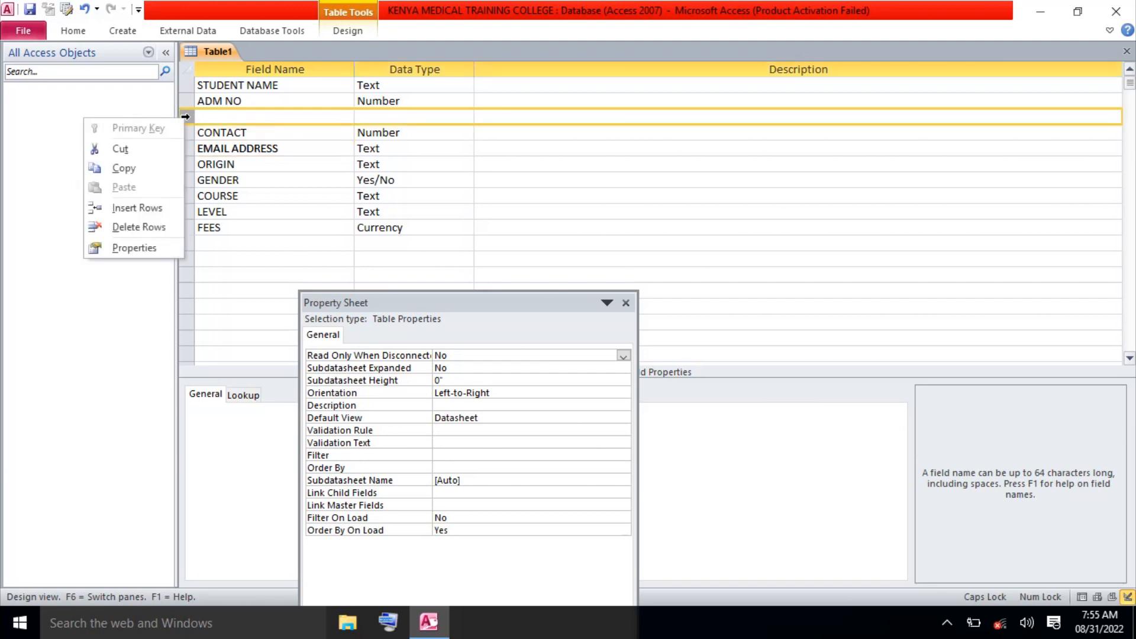
left_click(148, 228)
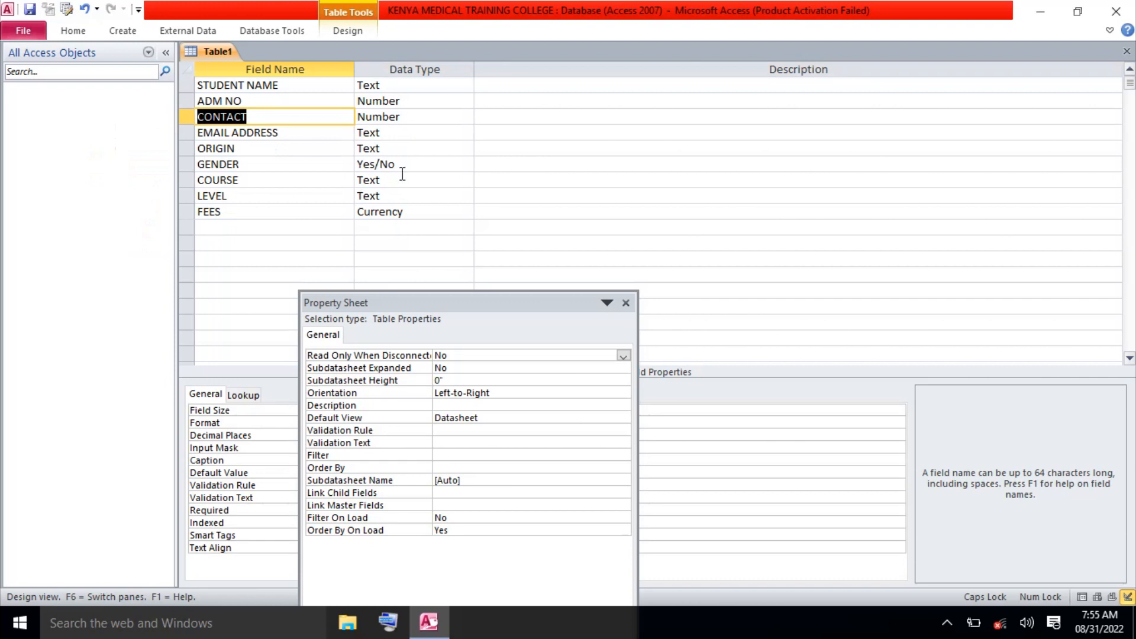
left_click(402, 138)
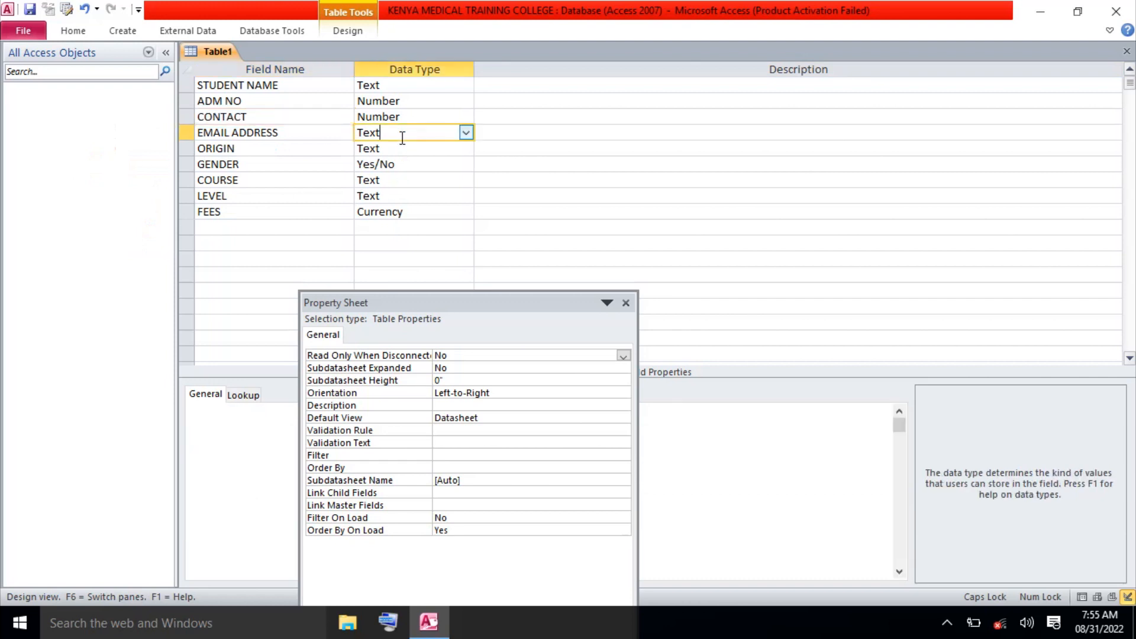
left_click(466, 132)
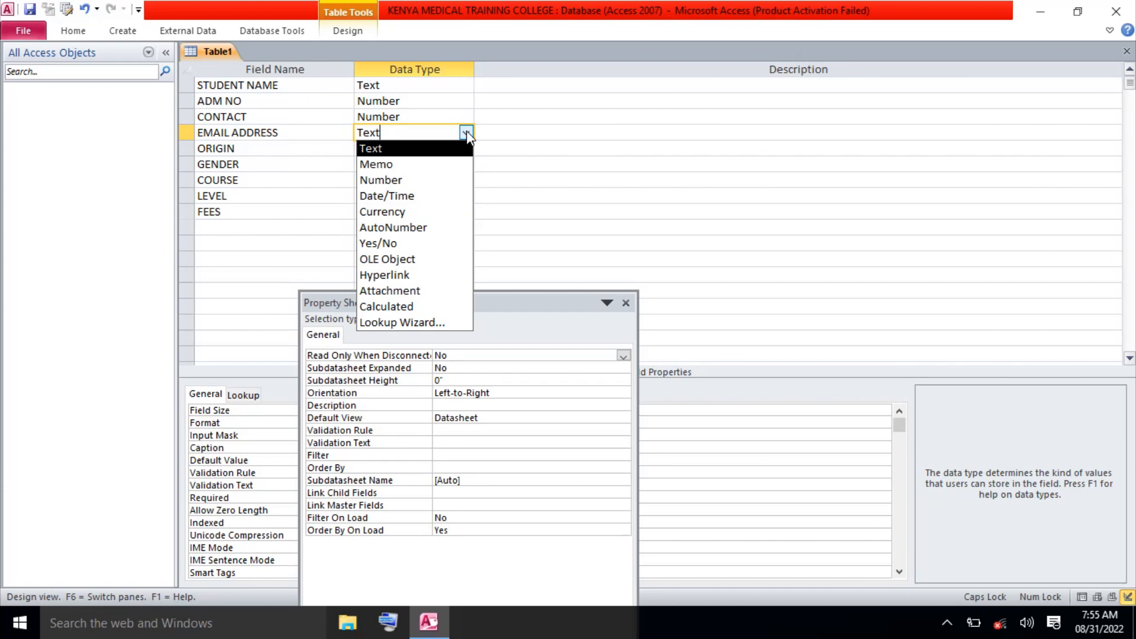
left_click(384, 275)
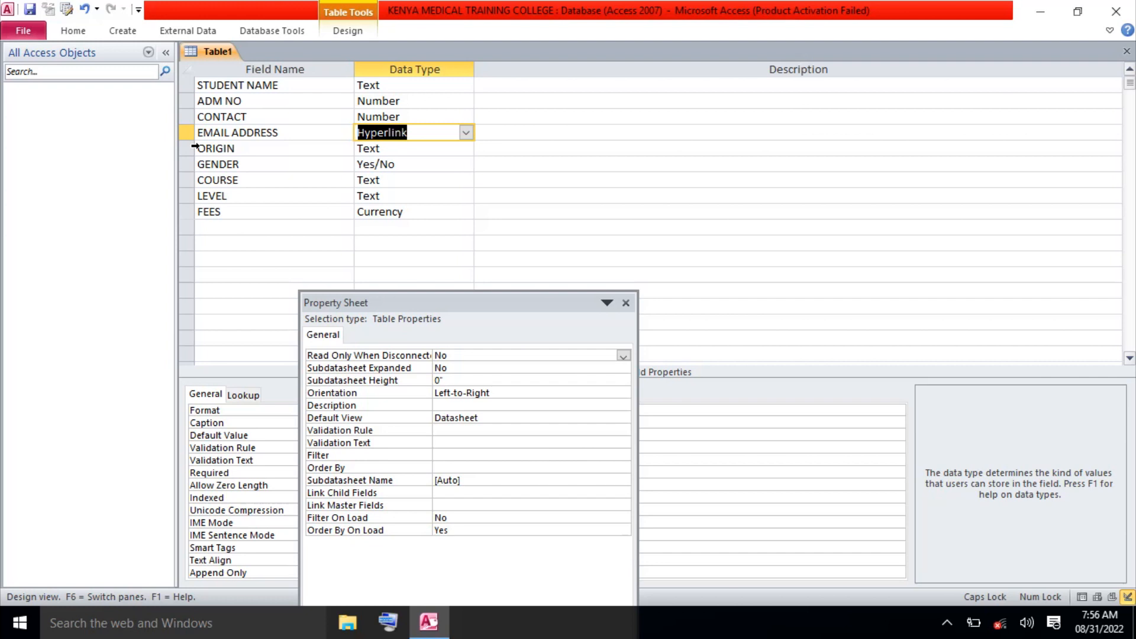
Add PASSPORT and ADM DATE as new field names below FEES, trimming extra letters.
left_click(222, 227)
type("PASSPO")
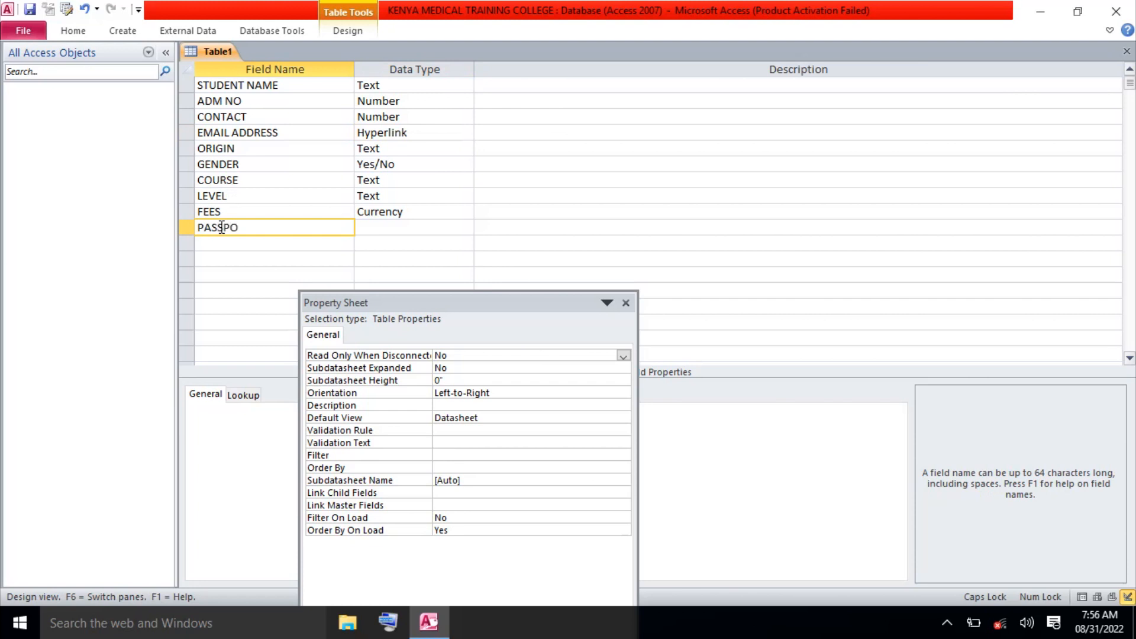
type("RT")
left_click(221, 242)
type("ADMISSIONNDATE")
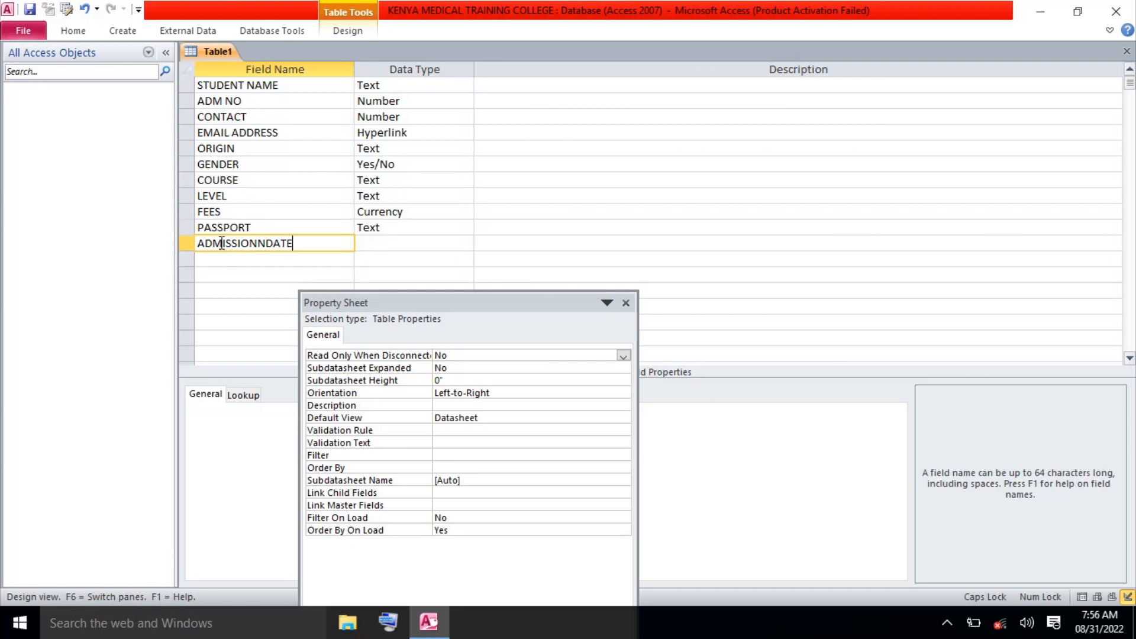
left_click(258, 247)
key("BackSpace")
key("BackSpace")
key("BackSpace")
key("BackSpace")
key("BackSpace")
key("BackSpace")
key("BackSpace")
Make PASSPORT an OLE Object field, fix ADM DATE's name, and set it to Date/Time.
left_click(421, 227)
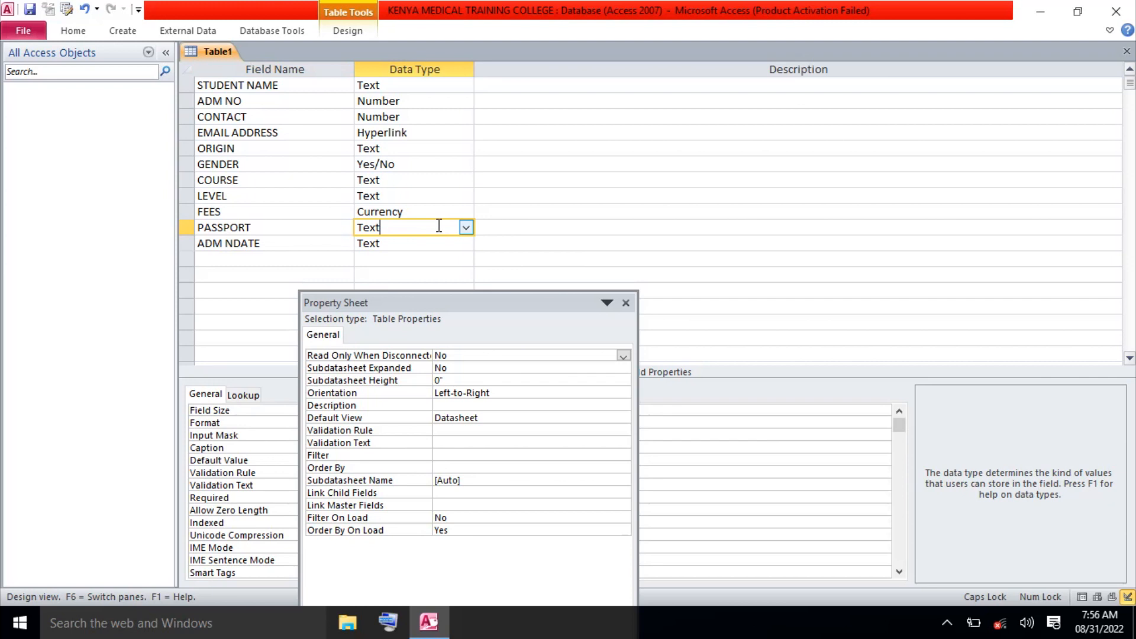
left_click(465, 228)
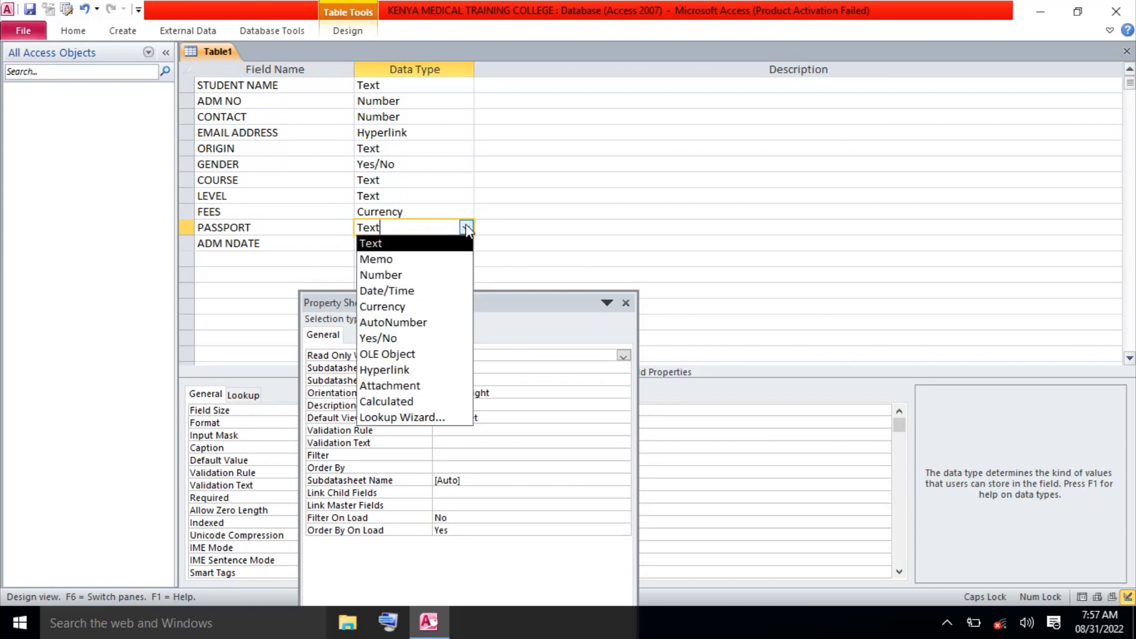
left_click(413, 355)
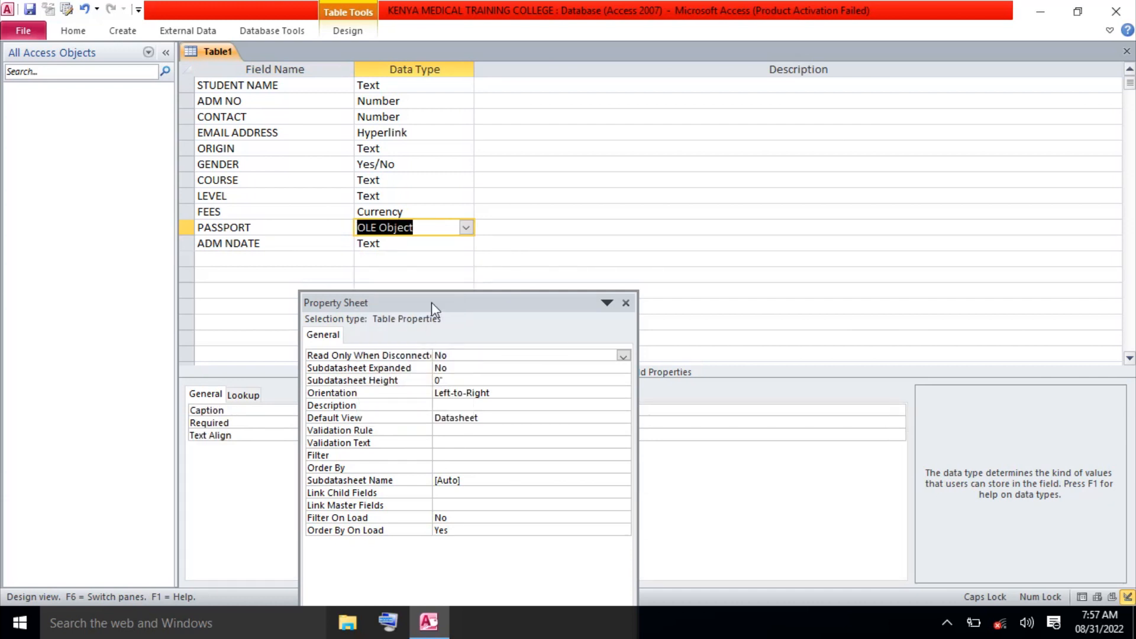
left_click(234, 246)
key("BackSpace")
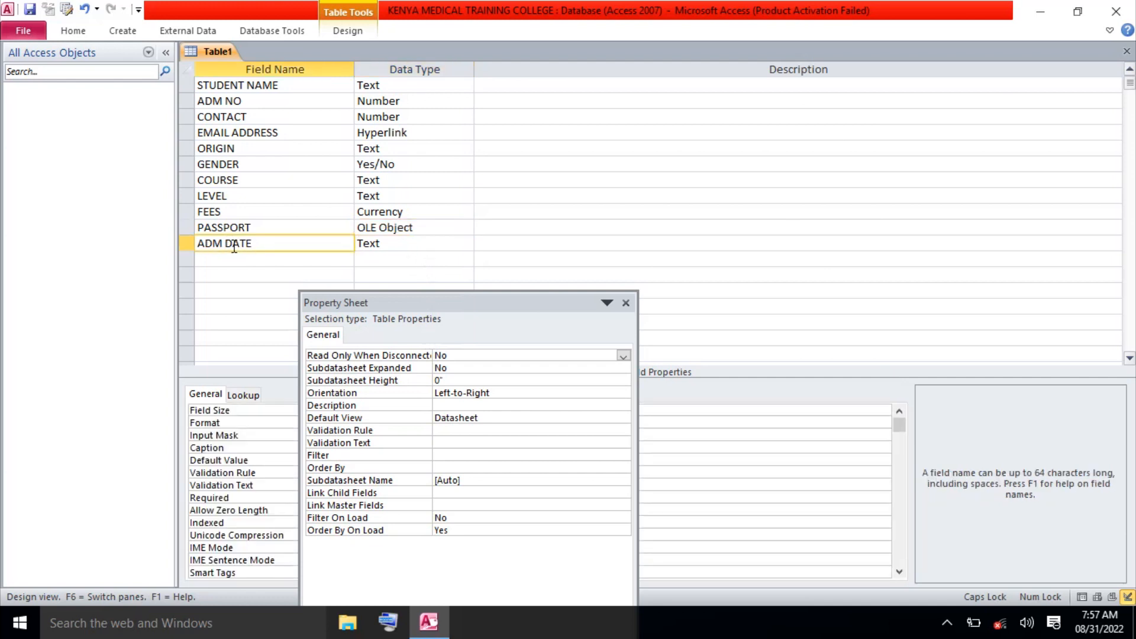
left_click(439, 244)
left_click(466, 243)
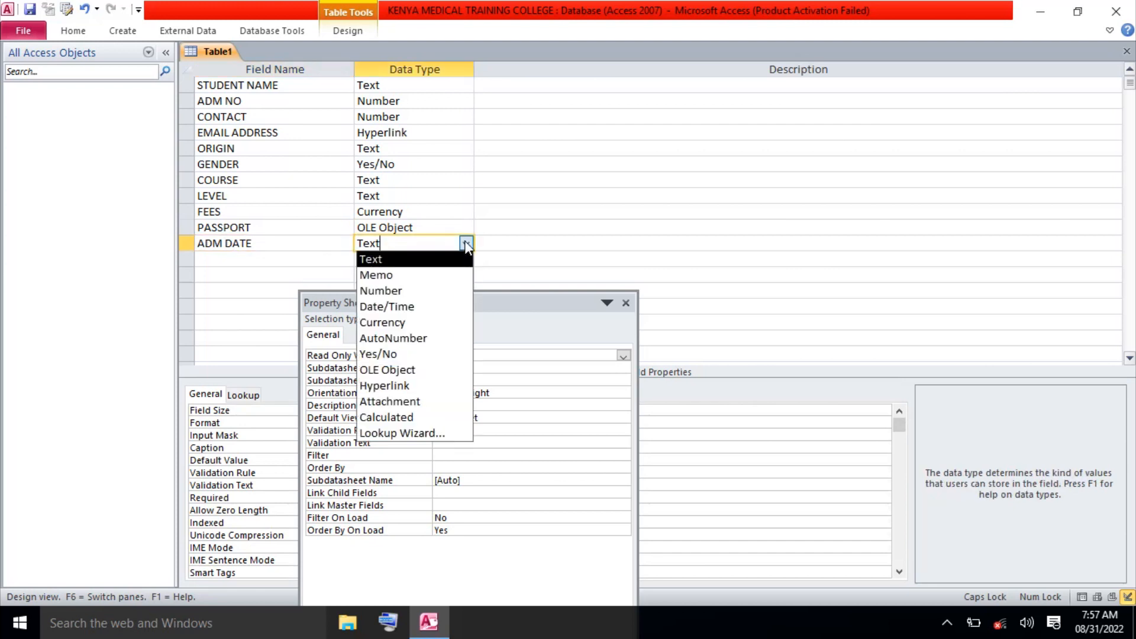
left_click(424, 307)
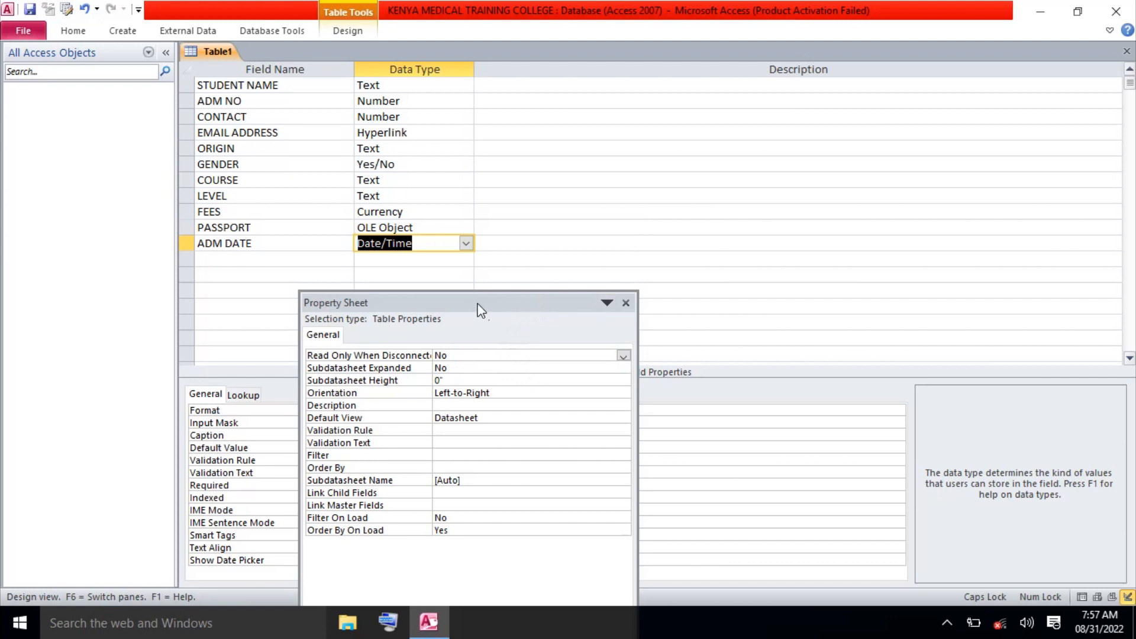
Drag the Property Sheet to the upper right so all eleven field rows are visible.
left_click_drag(478, 305, 509, 261)
left_click_drag(546, 258, 973, 129)
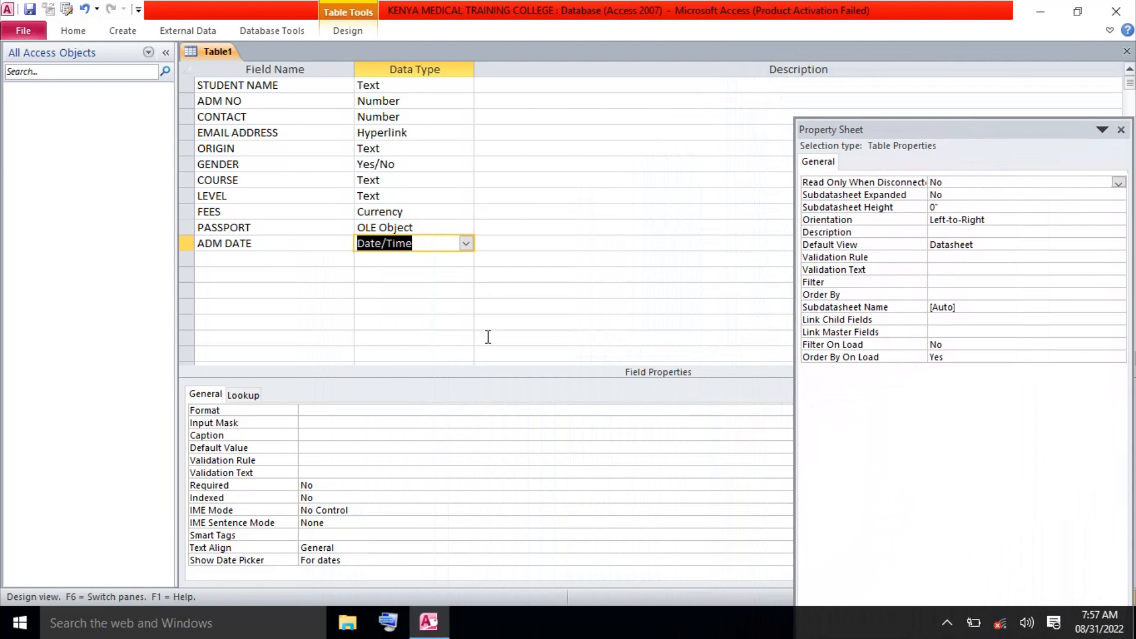
scroll(488, 337, "down", 10)
left_click(1129, 70)
Close the Table1 design, agree to save, and enter STUDENTS as the table name.
left_click(1126, 54)
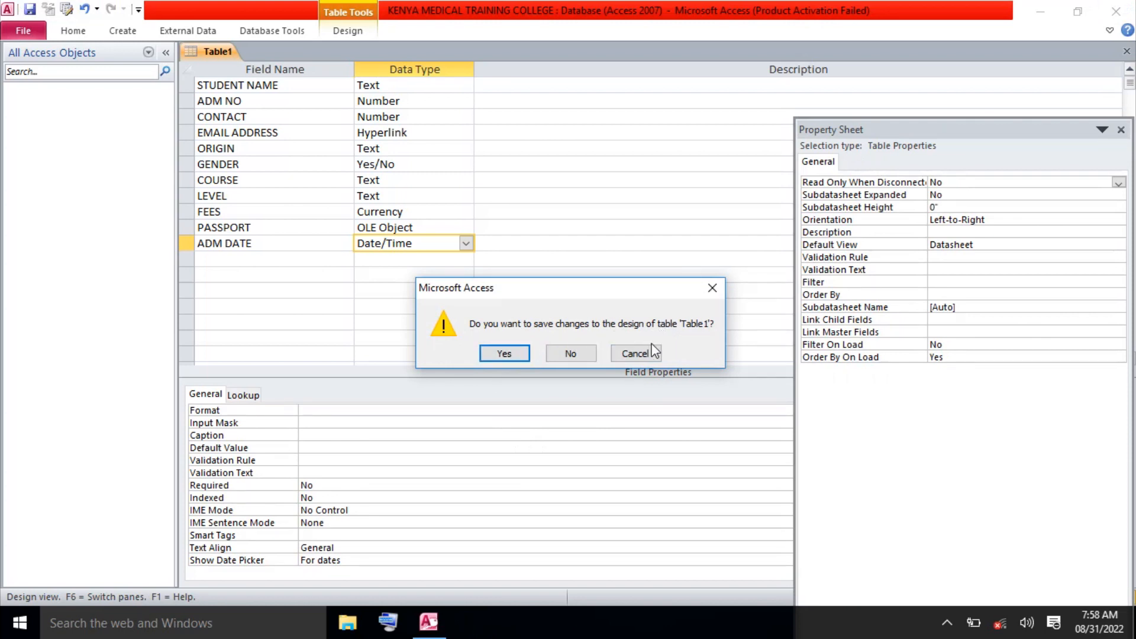
left_click(504, 354)
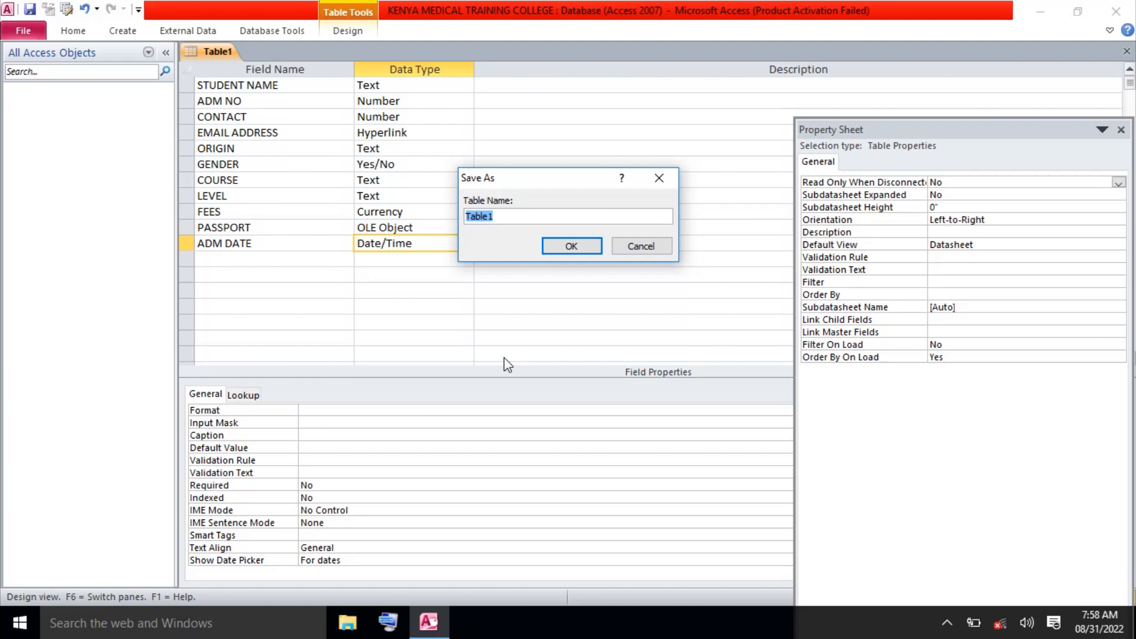
type("STUDENTS")
Confirm the STUDENTS name, then cancel at the no-primary-key warning.
left_click(573, 252)
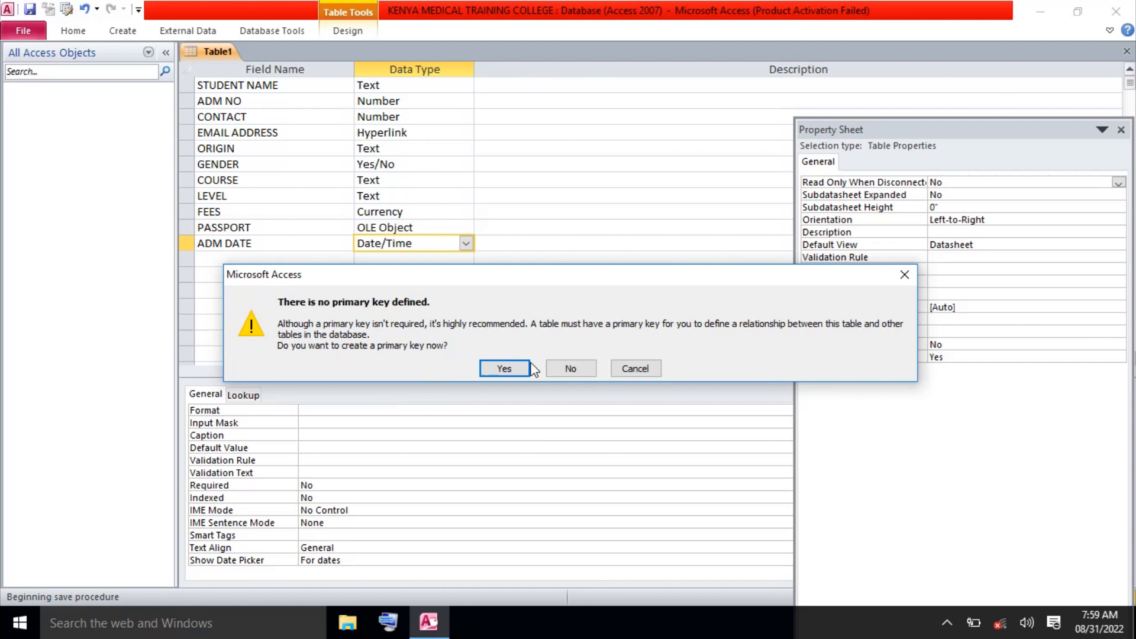
left_click(647, 369)
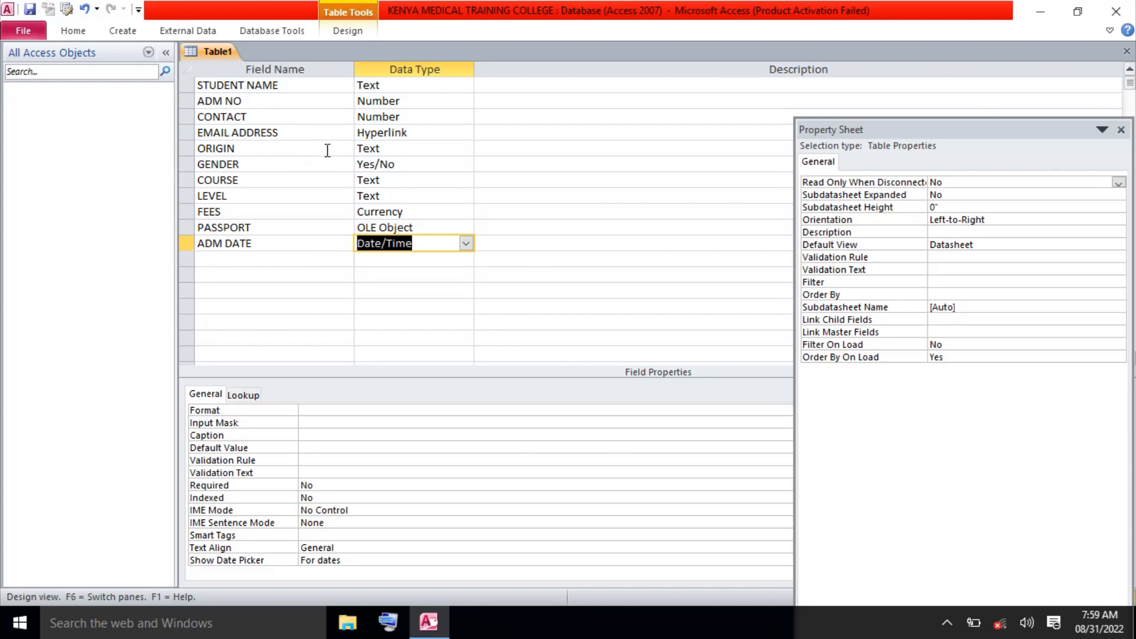
left_click(252, 103)
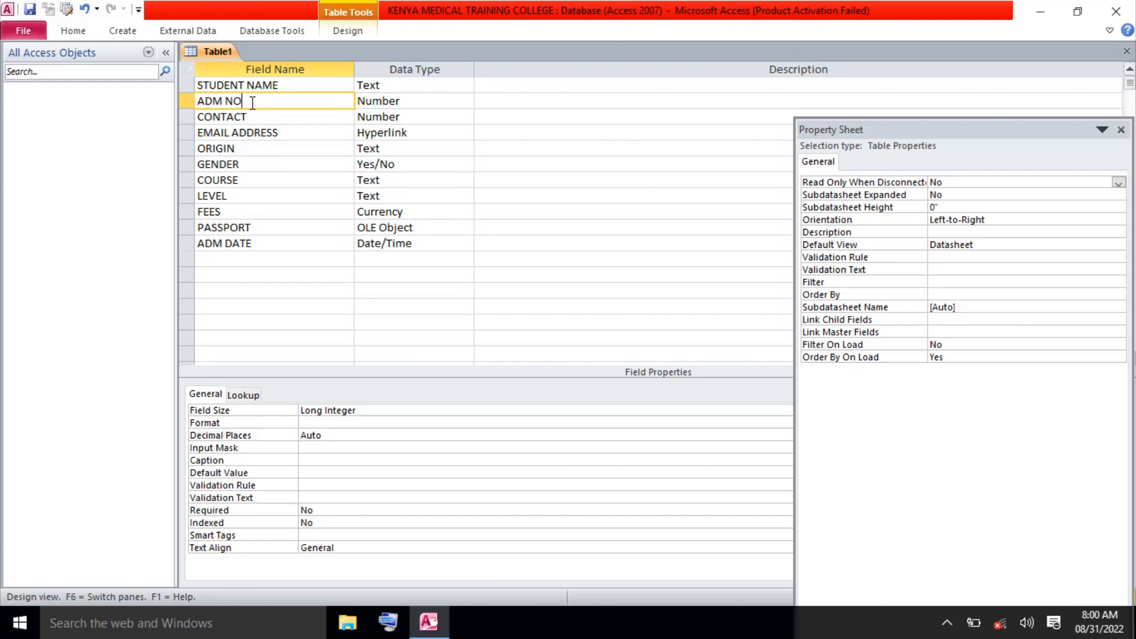
left_click(252, 149)
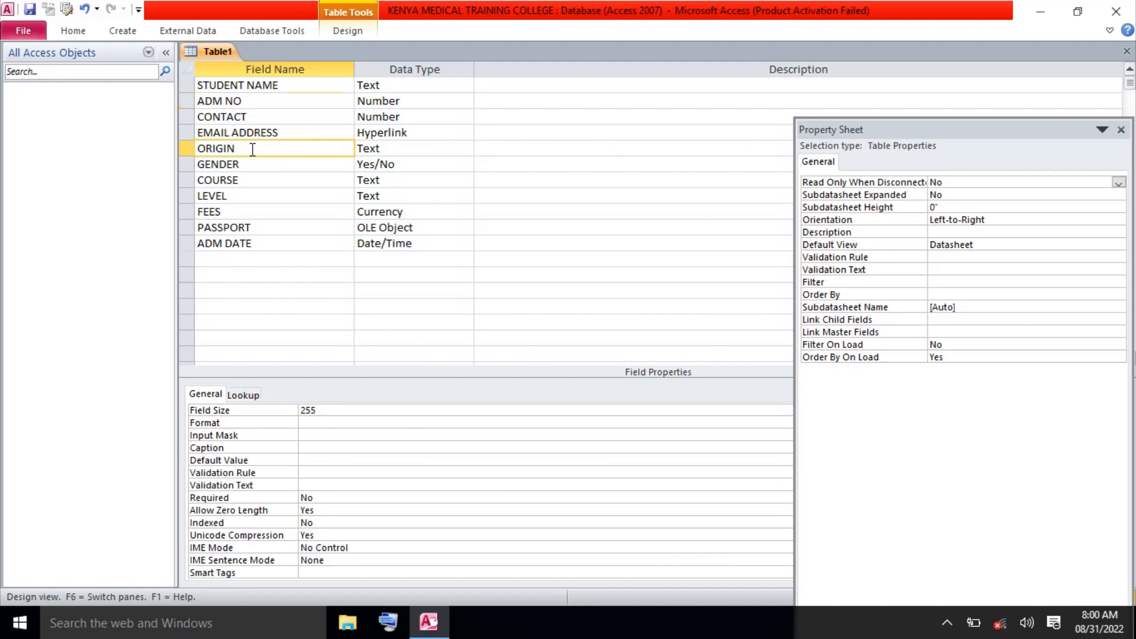
left_click(256, 161)
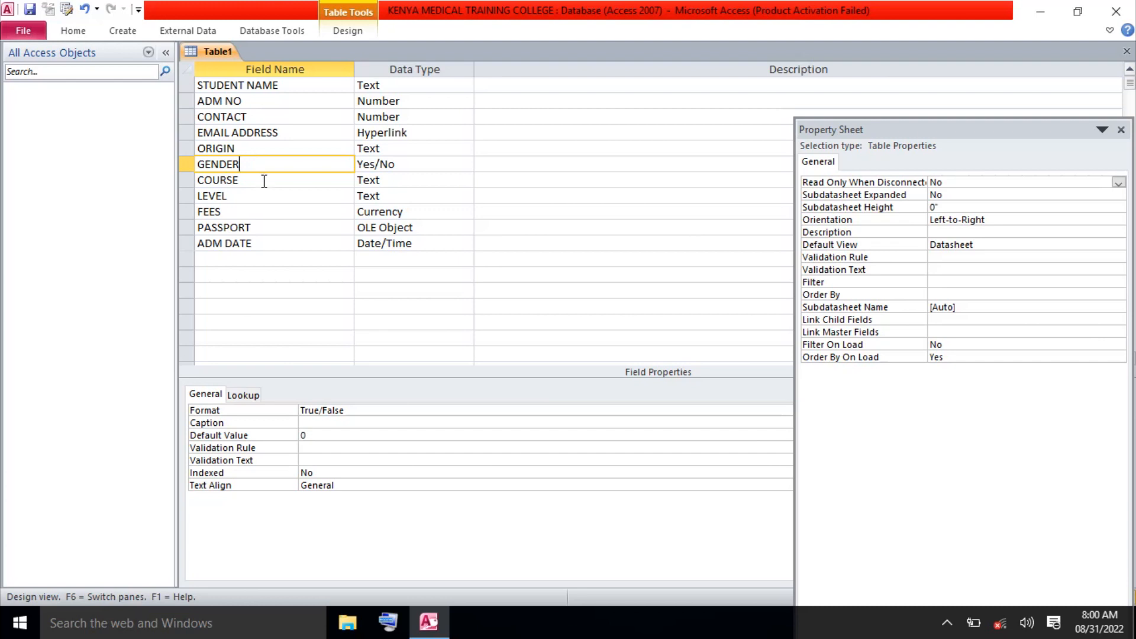
left_click(264, 181)
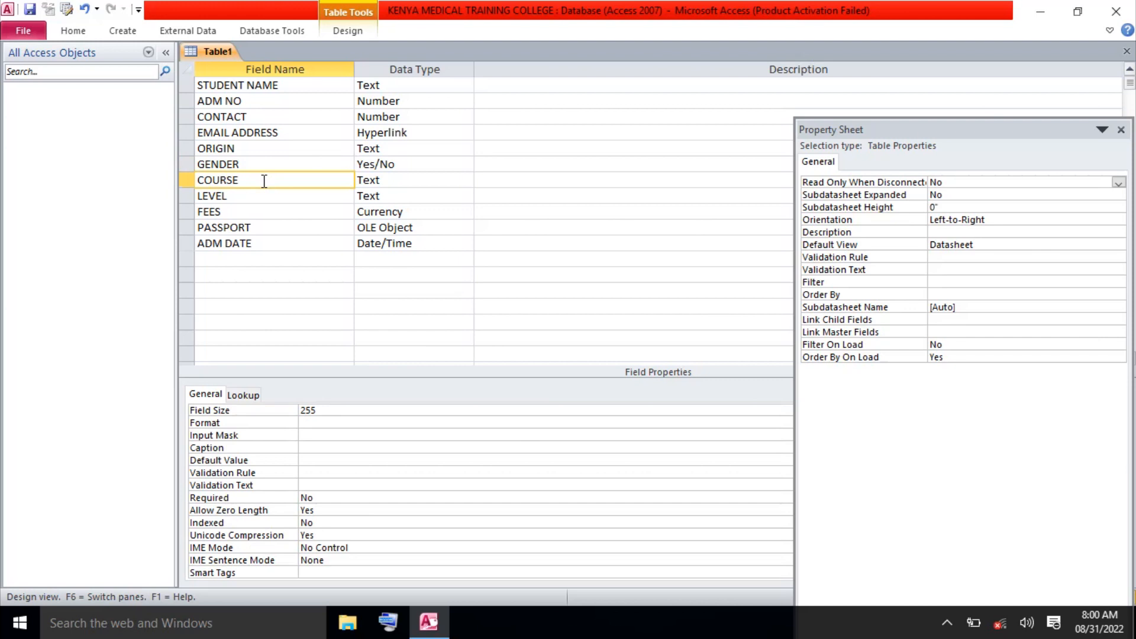
left_click(265, 196)
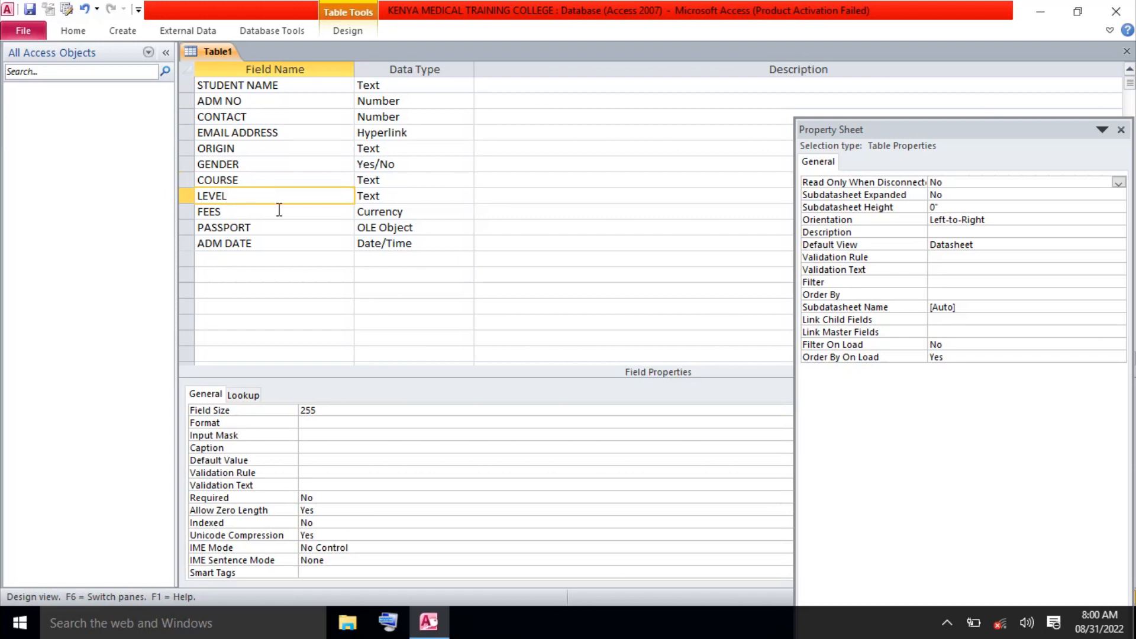
left_click(280, 210)
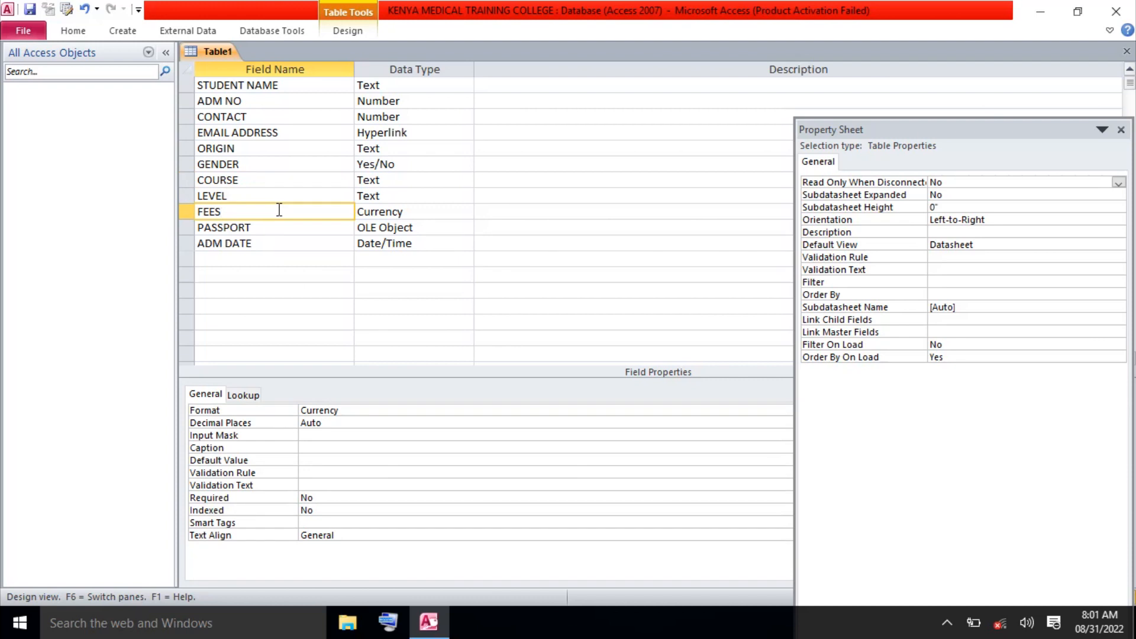
left_click(280, 226)
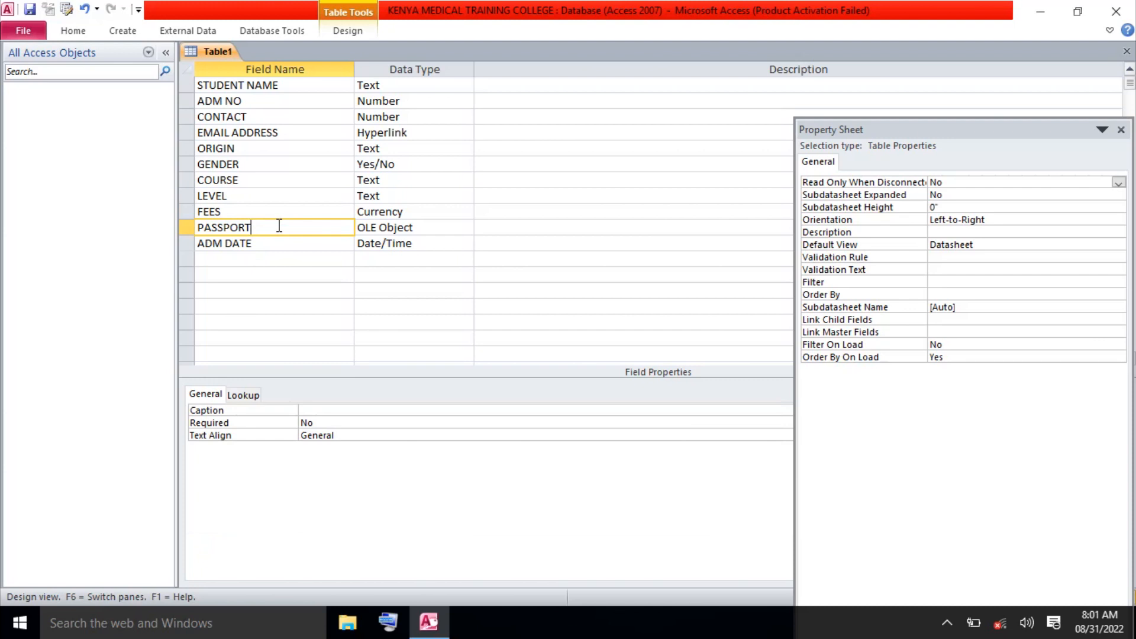
left_click(283, 242)
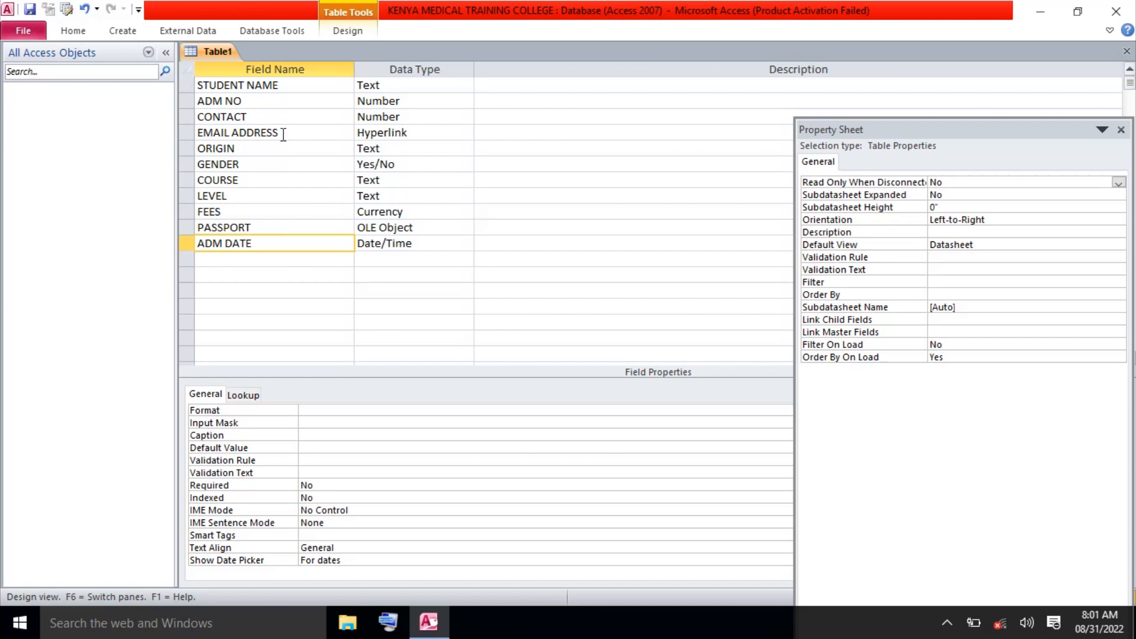
left_click(265, 101)
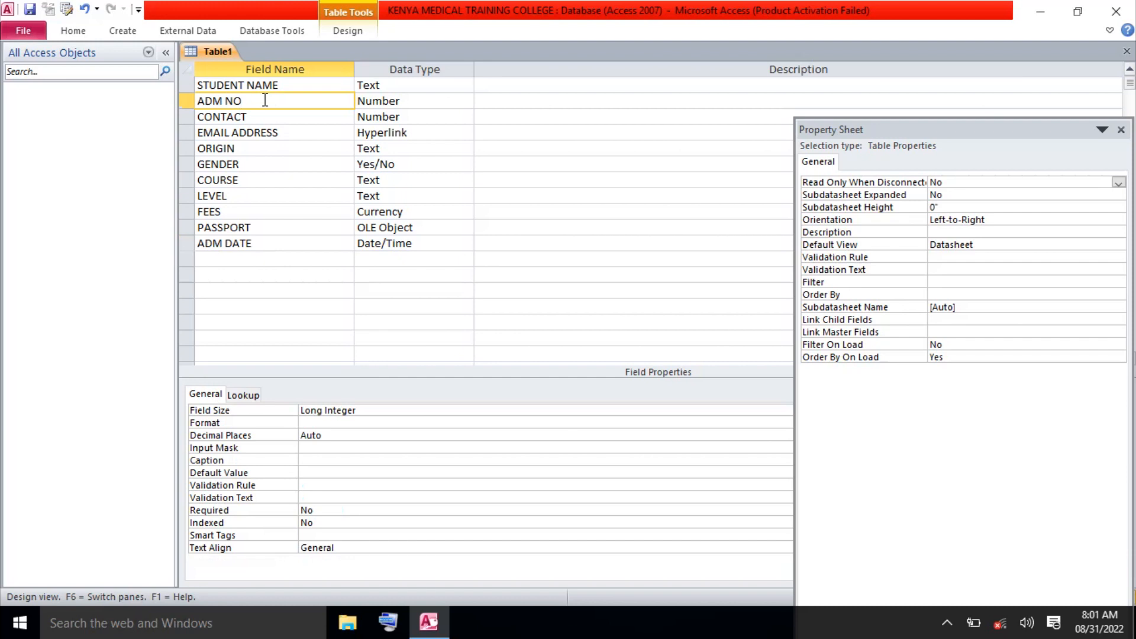
Make ADM NO the primary key from Table Tools Design, then toggle it off again.
left_click(270, 33)
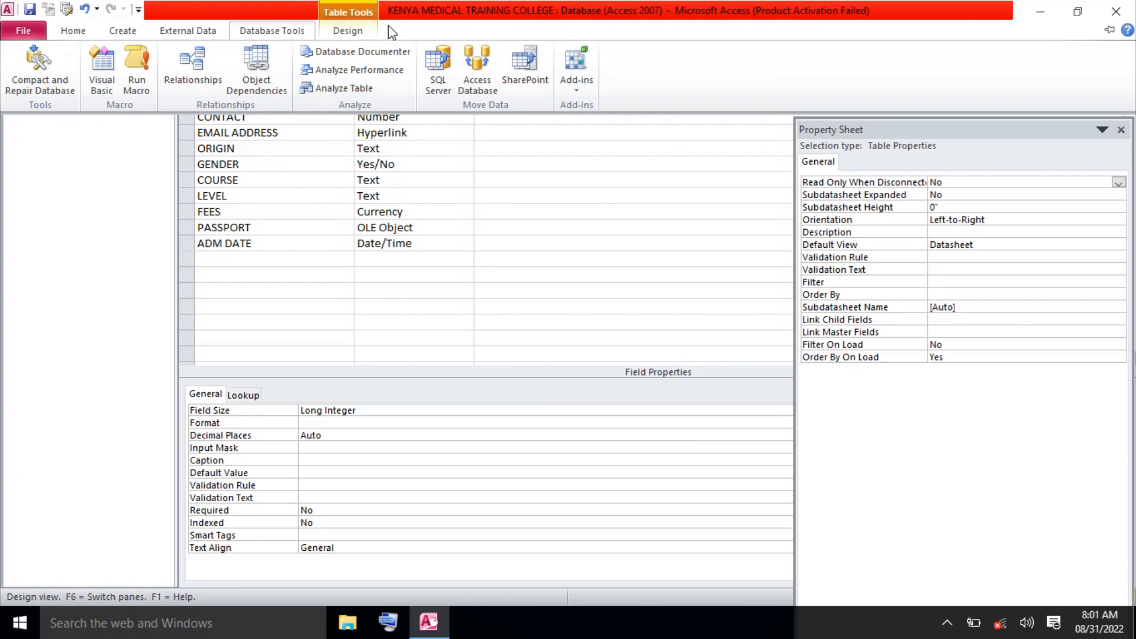
left_click(357, 33)
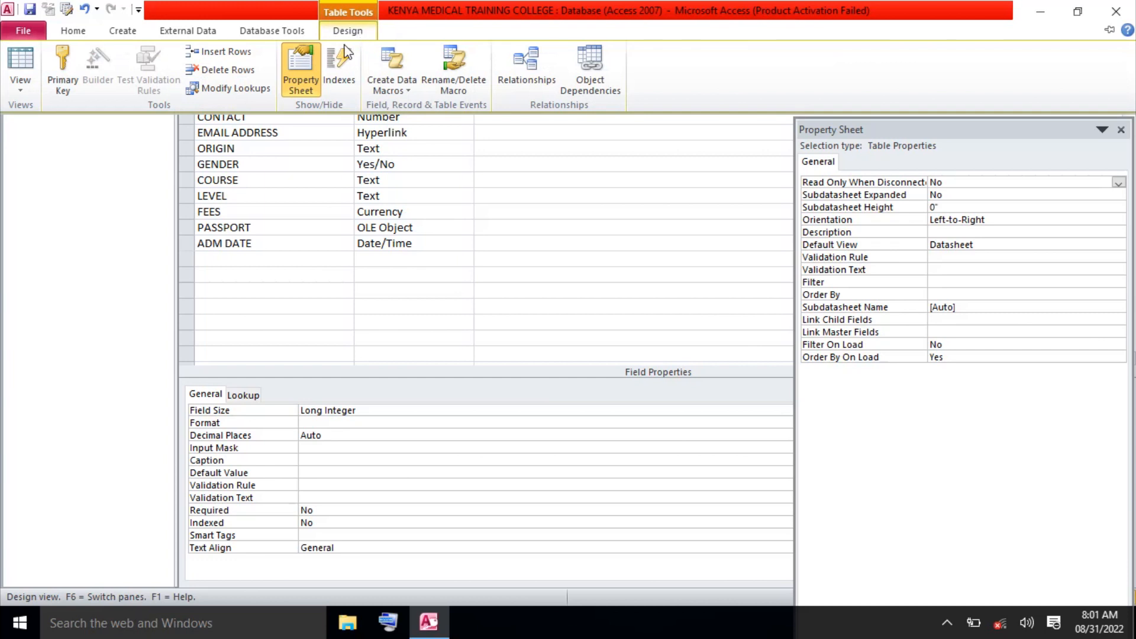
left_click(61, 76)
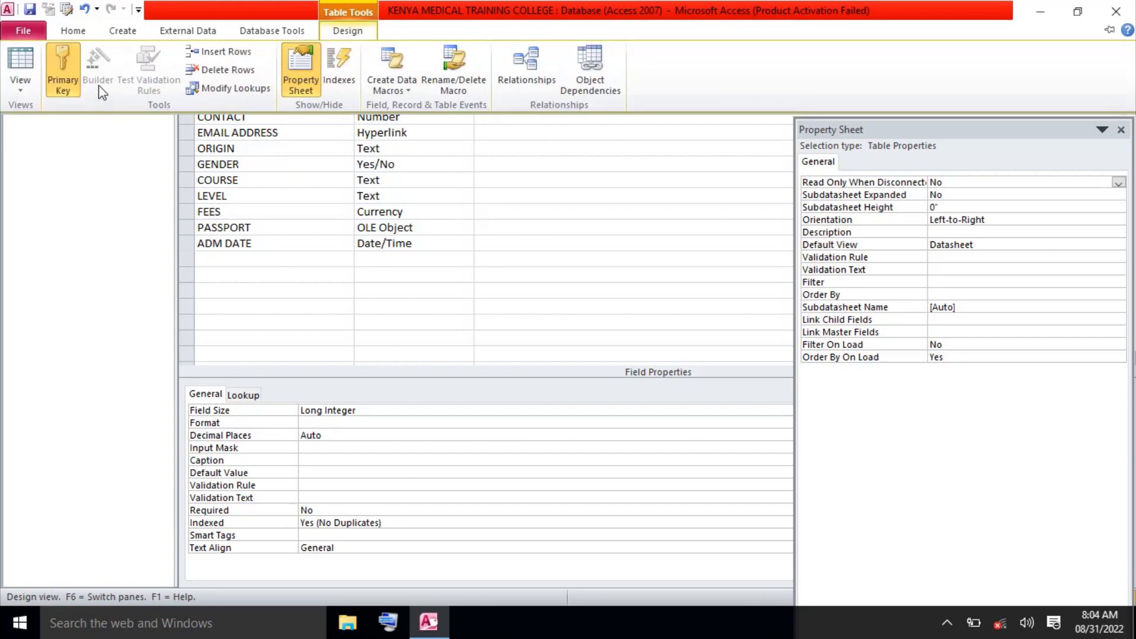
left_click(65, 74)
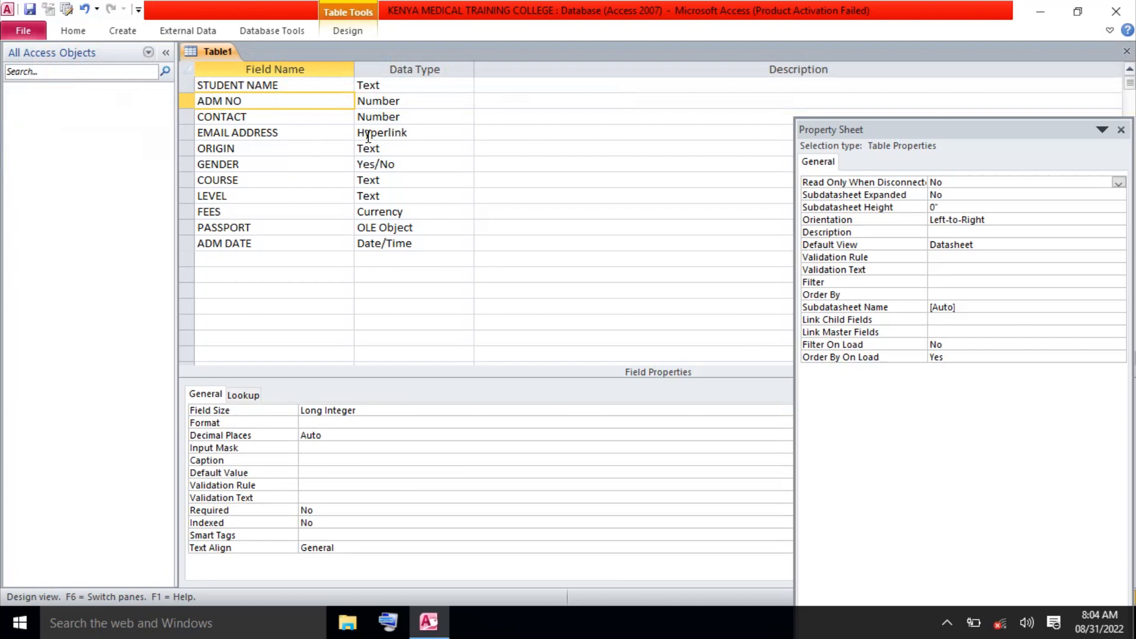
Save and close the table design as STUDENTS, fixing the typed name, without a primary key.
left_click(1127, 51)
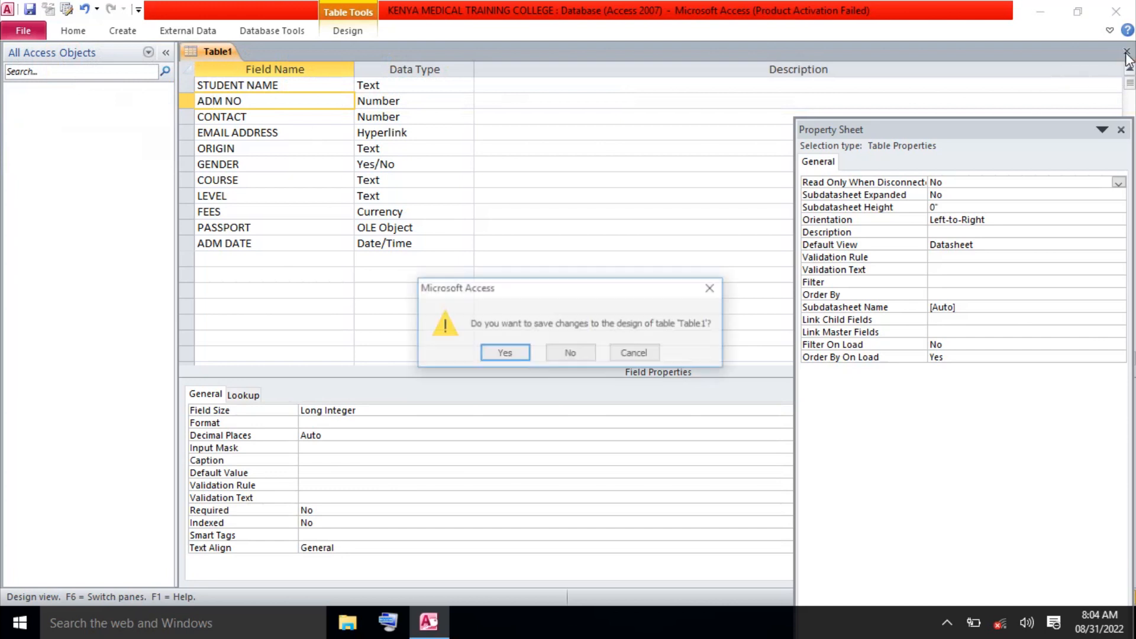
left_click(505, 354)
type("S")
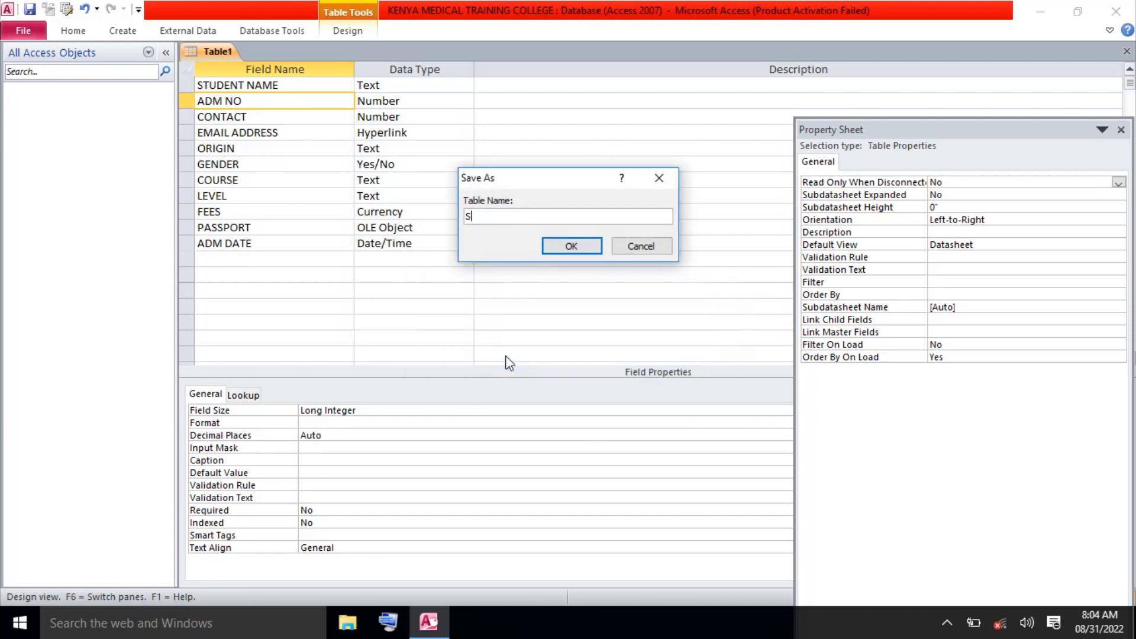
type("TDUENDENT")
left_click(498, 219)
key("BackSpace")
key("BackSpace")
key("BackSpace")
key("BackSpace")
type("U")
left_click(508, 218)
type("S")
left_click(569, 249)
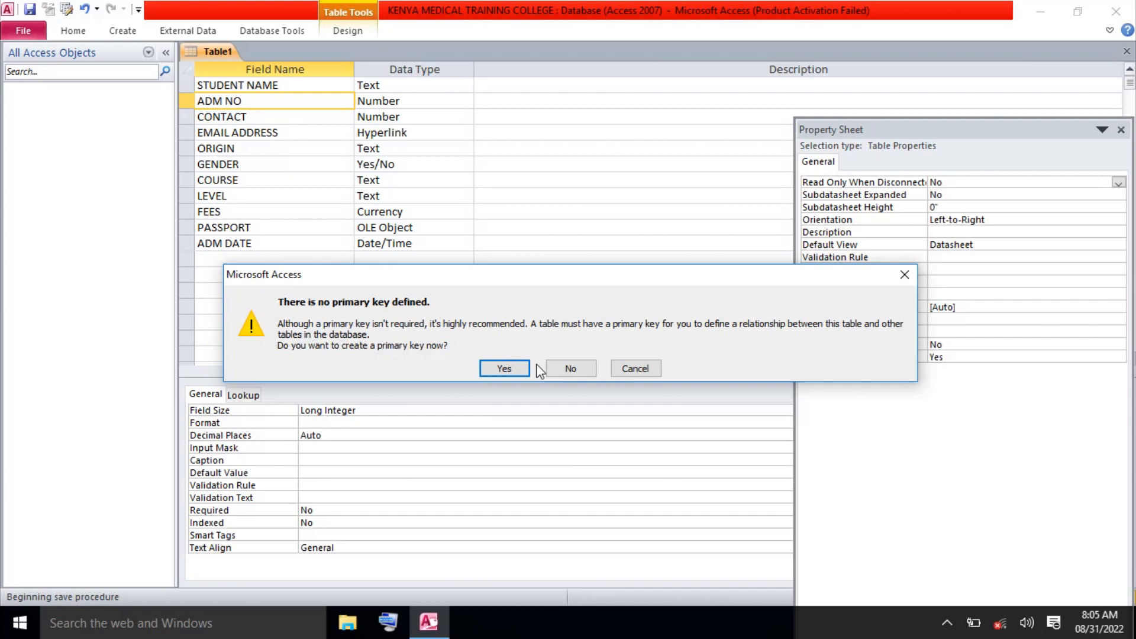
left_click(572, 368)
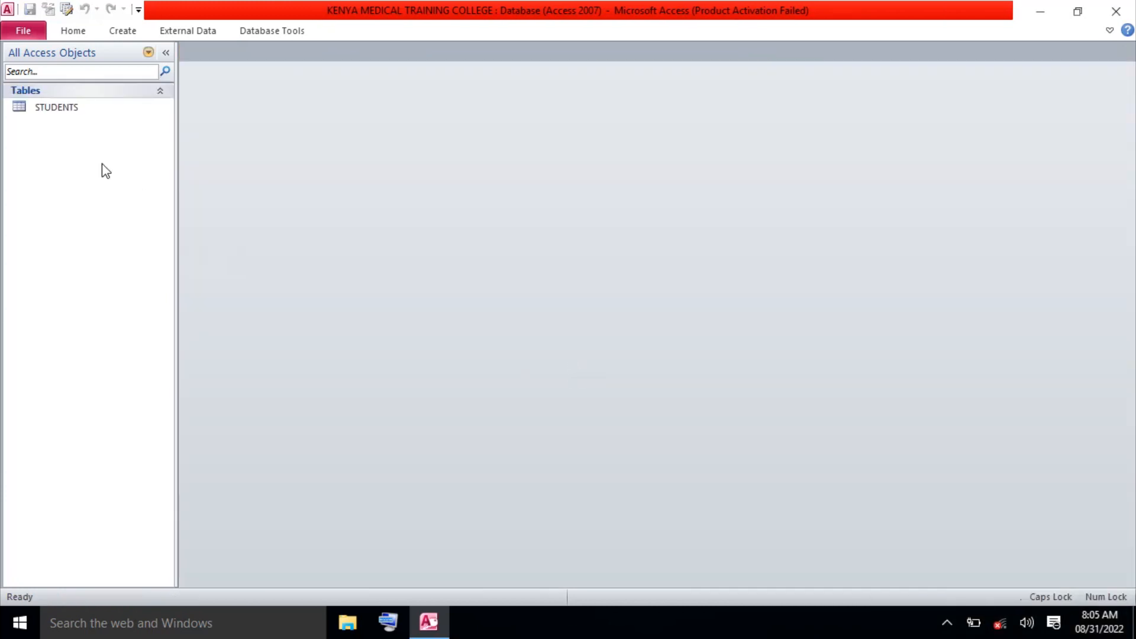
Open the STUDENTS table from the Navigation Pane in Datasheet view.
left_click(66, 109)
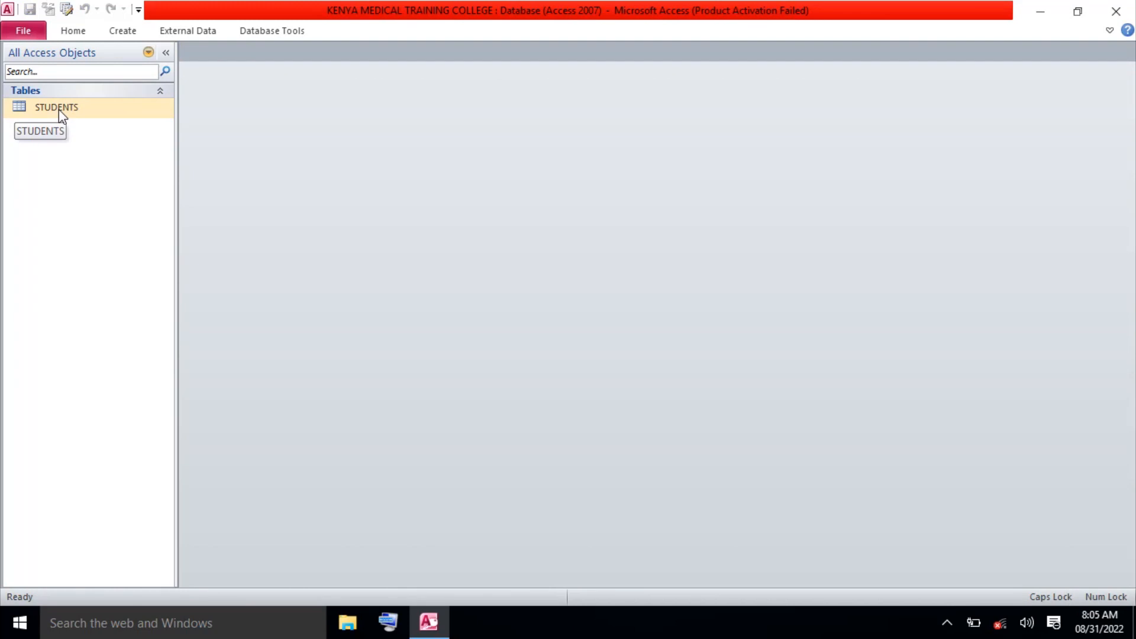
left_click(82, 137)
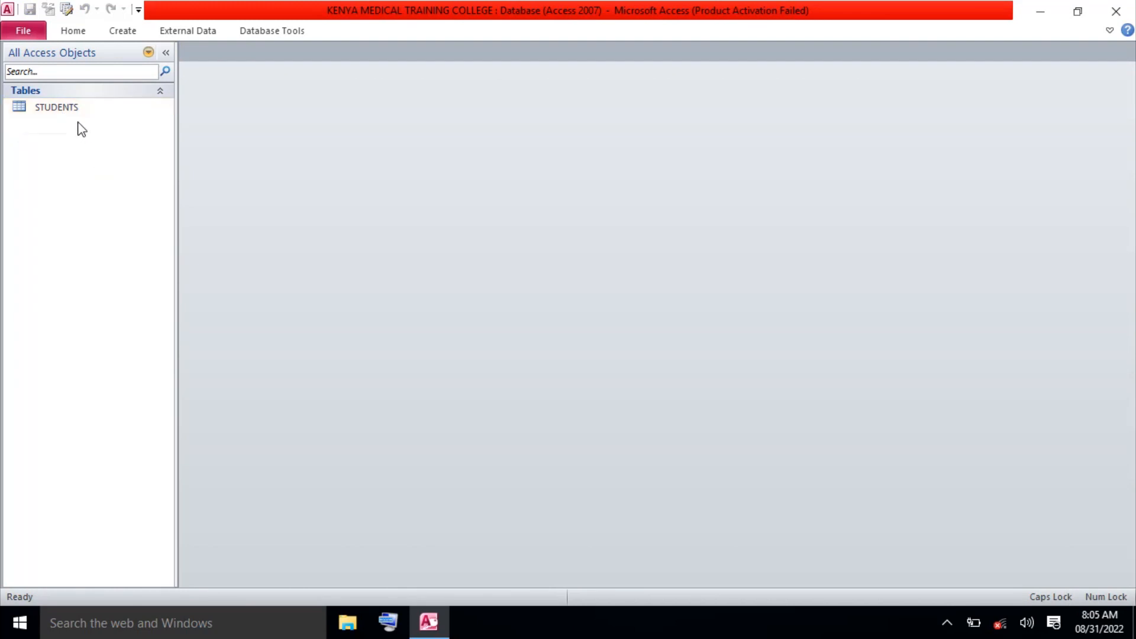
left_click(73, 113)
double_click(65, 110)
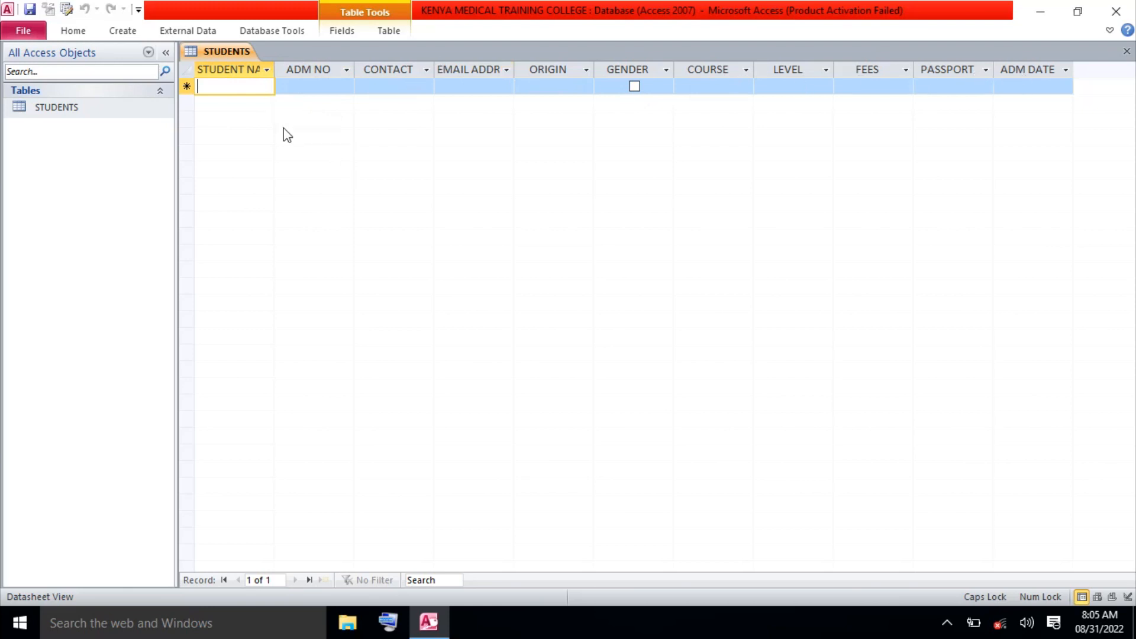
Enter the first student's full name in capitals and their admission number.
key("Caps_Lock")
key("Caps_Lock")
type("JO")
key("BackSpace")
key("BackSpace")
key("Caps_Lock")
type("jonh")
key("BackSpace")
key("BackSpace")
key("BackSpace")
key("BackSpace")
key("Caps_Lock")
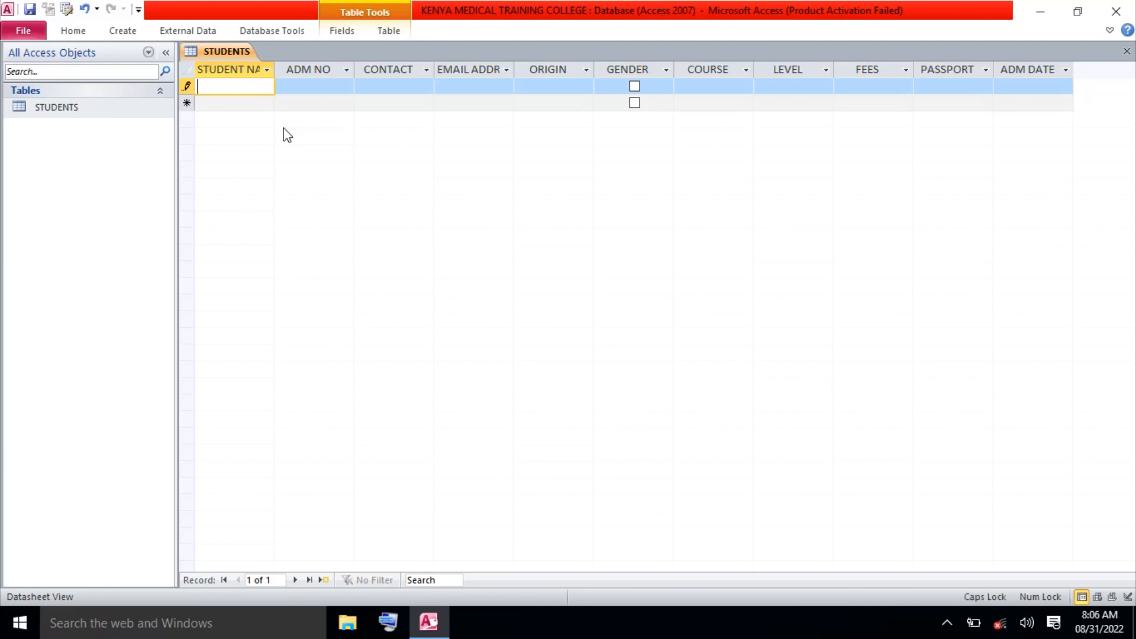
left_click(321, 85)
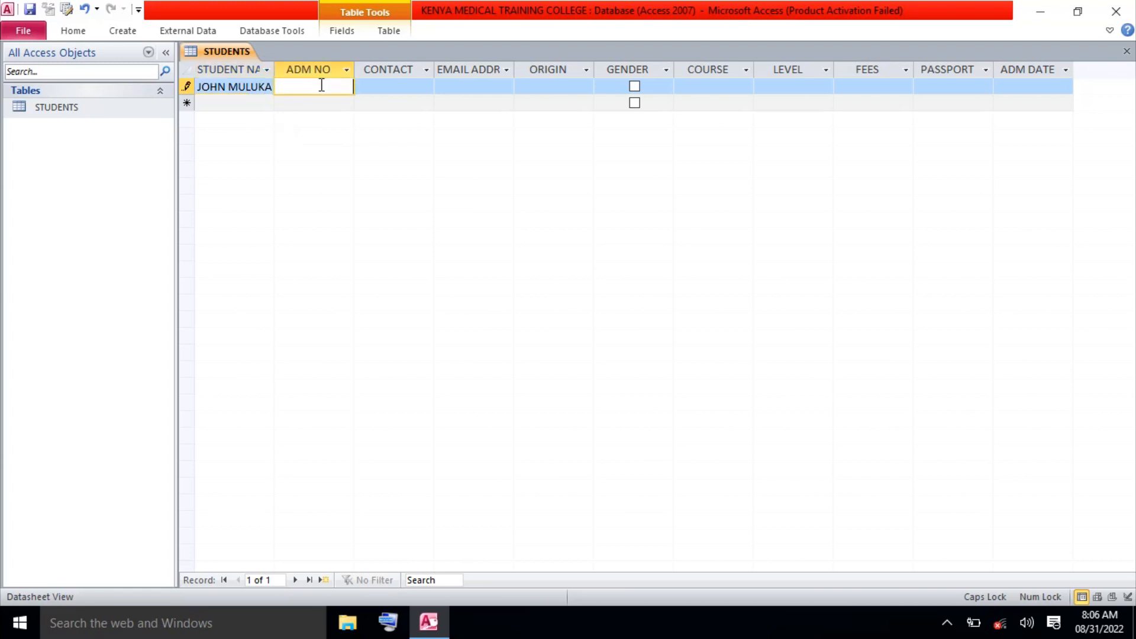
type("2000")
Enter the student's contact number, dismiss the invalid-value error, and shorten it to fit.
left_click(368, 86)
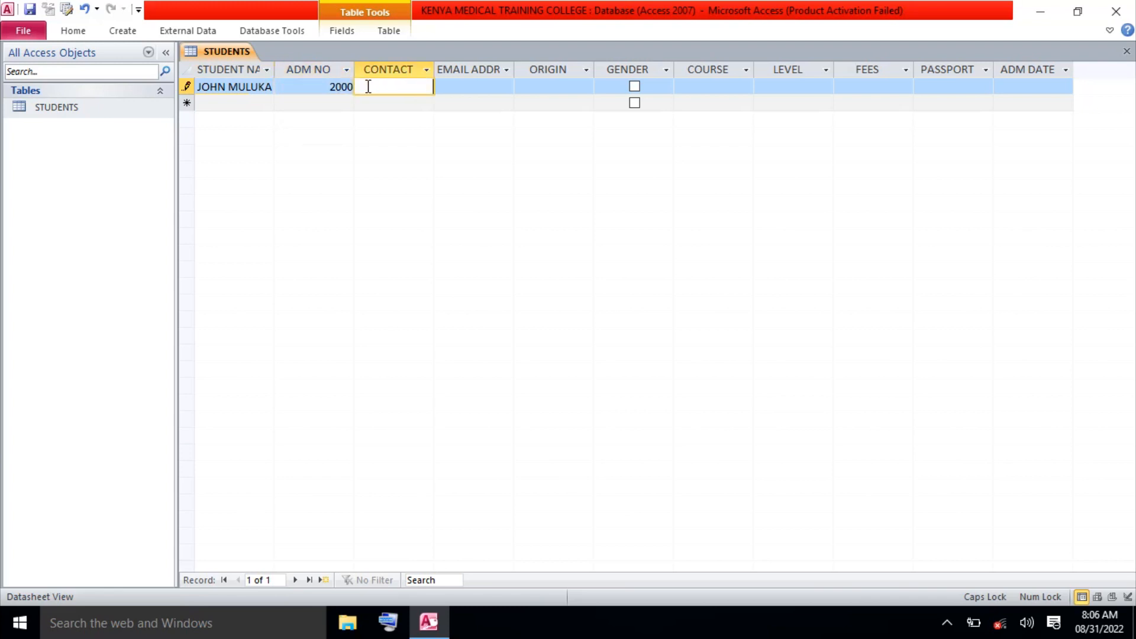
left_click(473, 86)
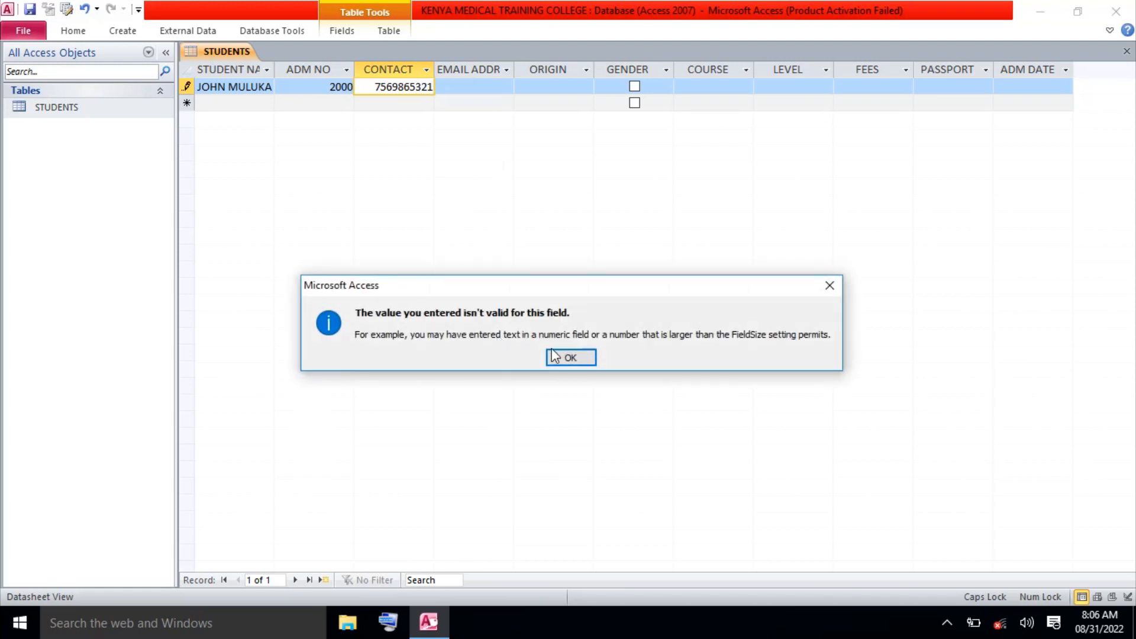
left_click(569, 359)
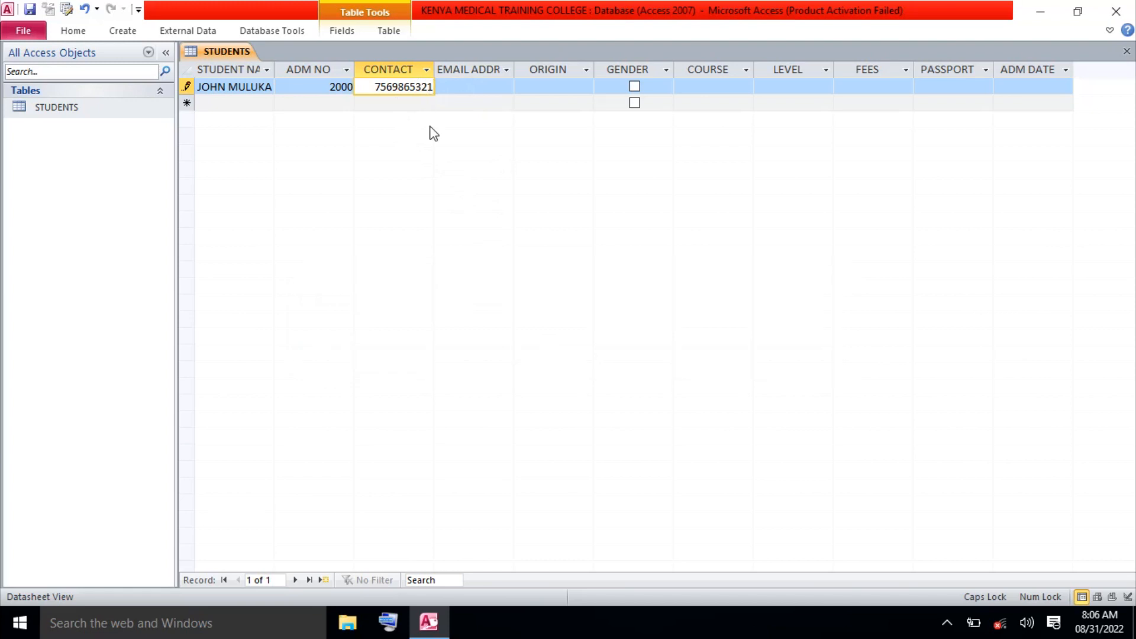
key("BackSpace")
key("BackSpace")
left_click(470, 89)
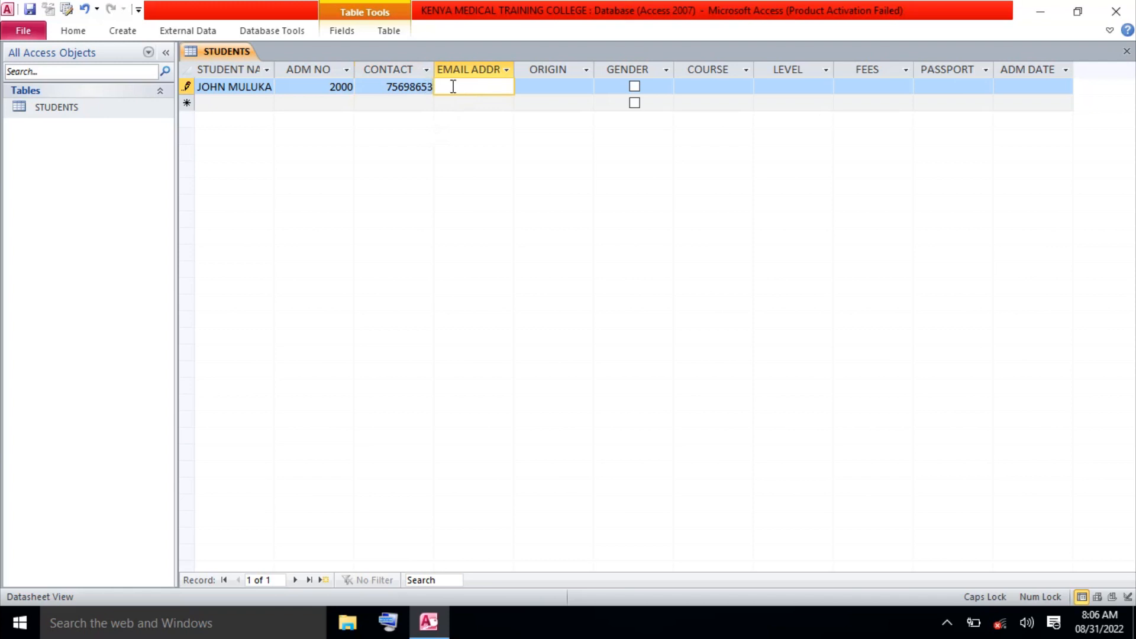
Type the student's gmail e-mail address in lowercase, correcting typos along the way.
key("Caps_Lock")
left_click(470, 86)
type("l")
key("Left")
key("Left")
key("Left")
key("Left")
key("Left")
key("Left")
key("Left")
key("Left")
key("Left")
key("Left")
key("Left")
key("Left")
key("Left")
key("Left")
key("Left")
key("Left")
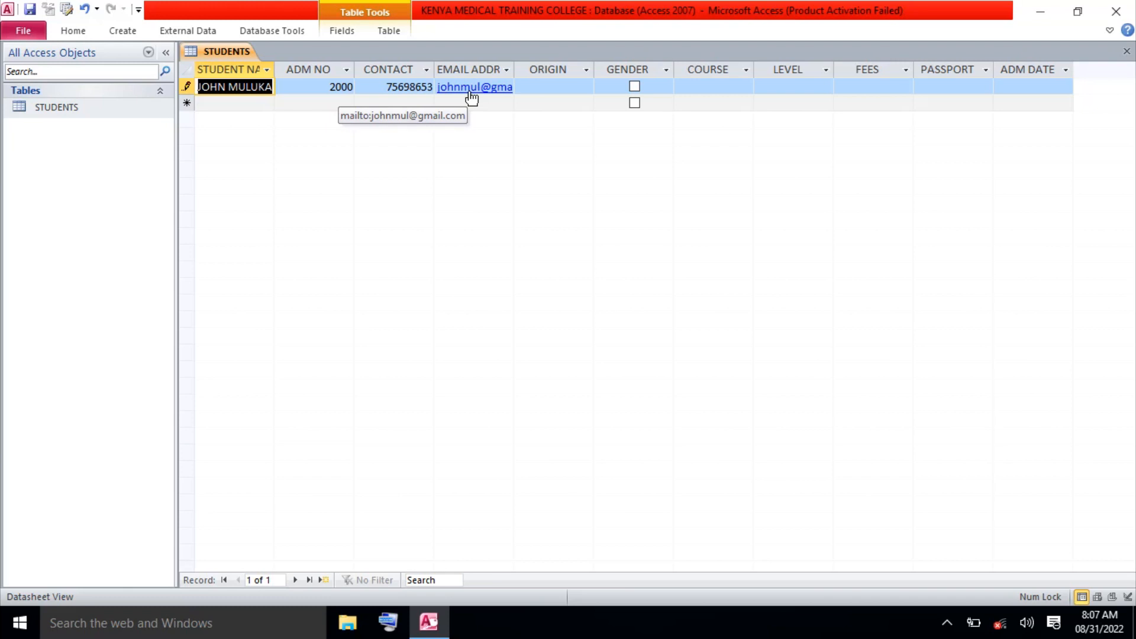
Enter KAJIADO as the first student's origin in capitals and tick GENDER.
left_click(554, 88)
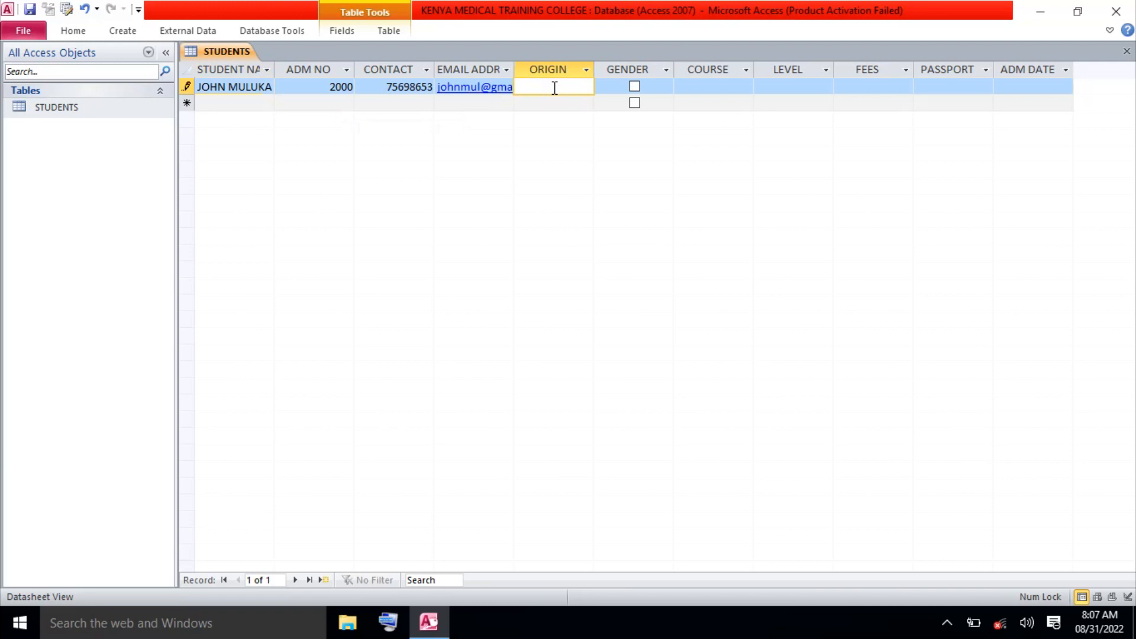
type("kajiado")
key("BackSpace")
key("BackSpace")
key("BackSpace")
key("BackSpace")
key("BackSpace")
key("BackSpace")
key("BackSpace")
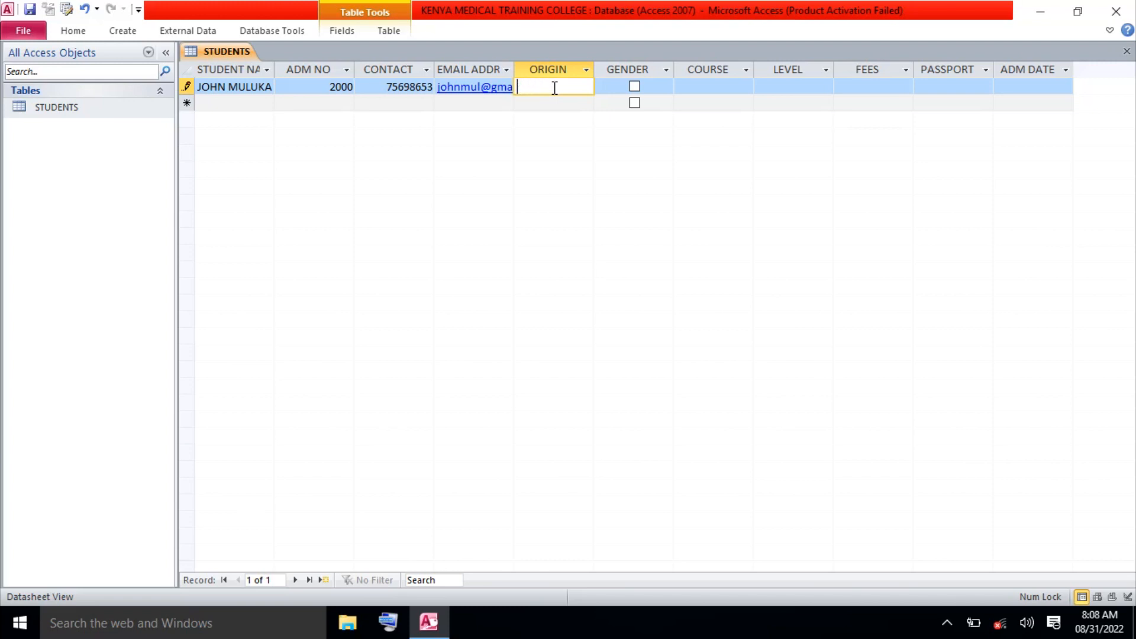
key("Caps_Lock")
type("KA")
type("JIANCO")
key("BackSpace")
key("BackSpace")
key("BackSpace")
type("DO")
left_click(615, 90)
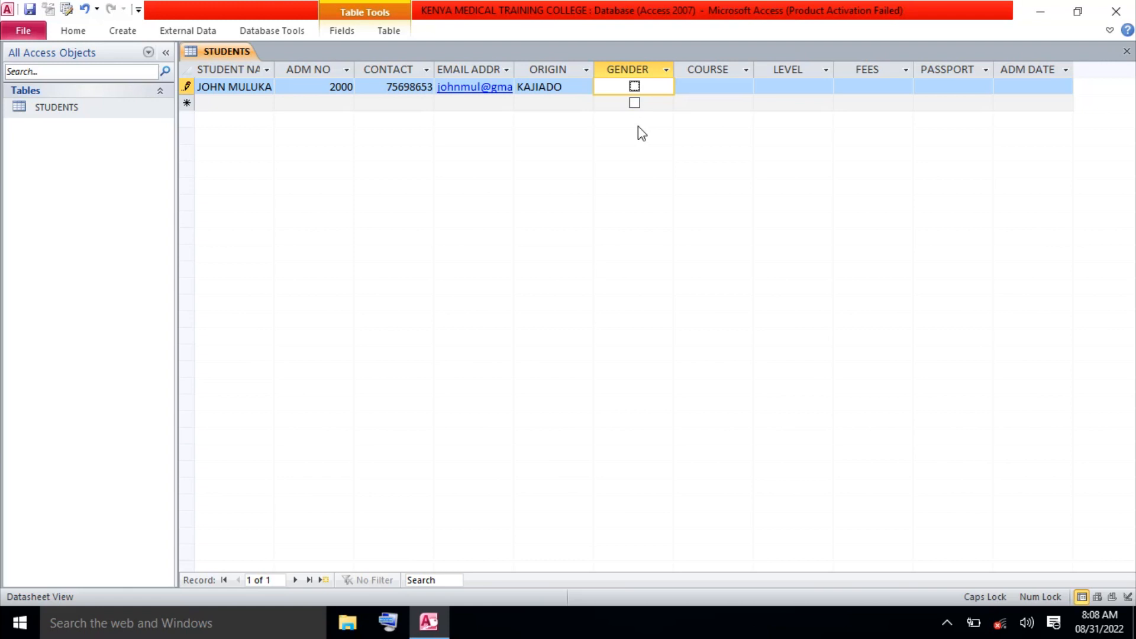
left_click(634, 87)
Fill in course NURSING, level CERTIFICATE and fees 50000 for the first student.
left_click(709, 89)
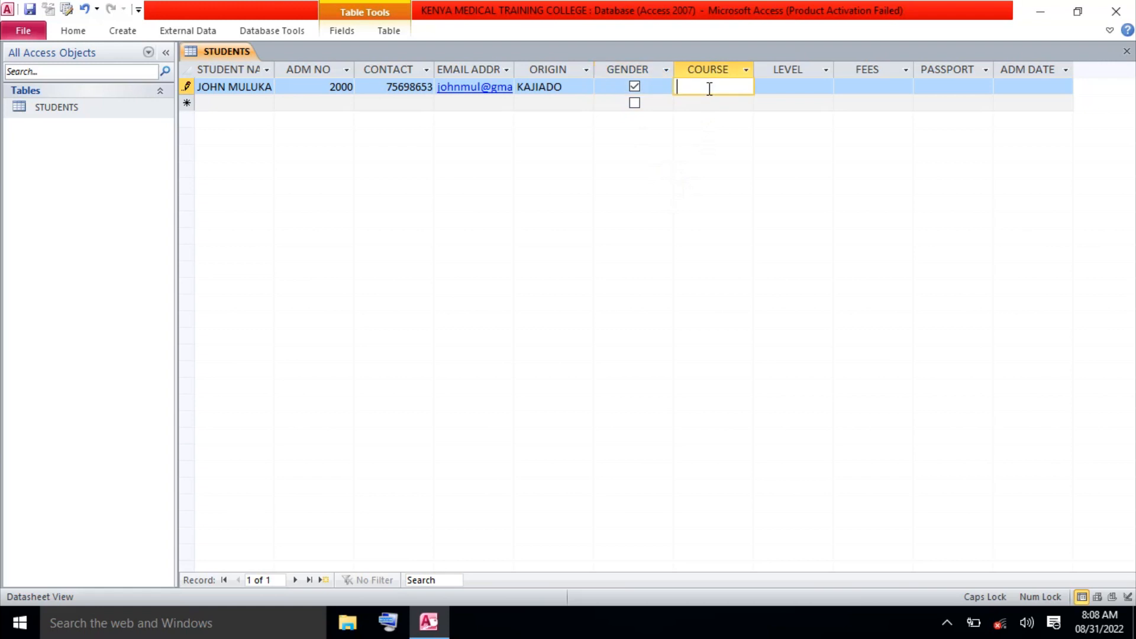
type("NUS")
key("BackSpace")
type("RSING")
key("Tab")
type("CERTIFICATE")
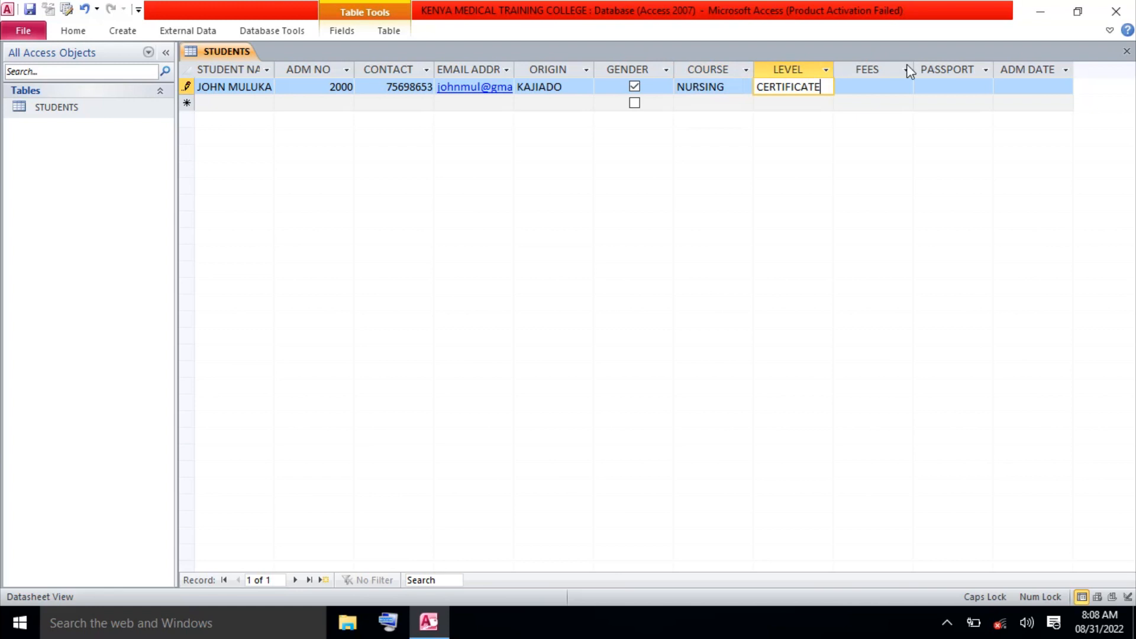
left_click(880, 87)
type("50000")
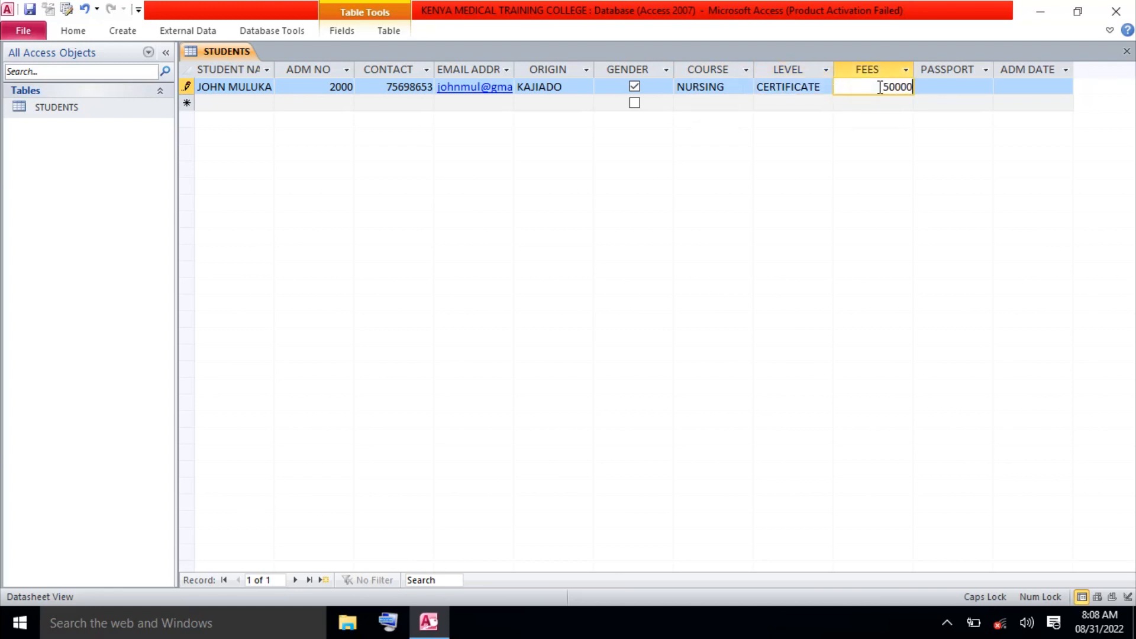
left_click(879, 87)
key("shift+Tab")
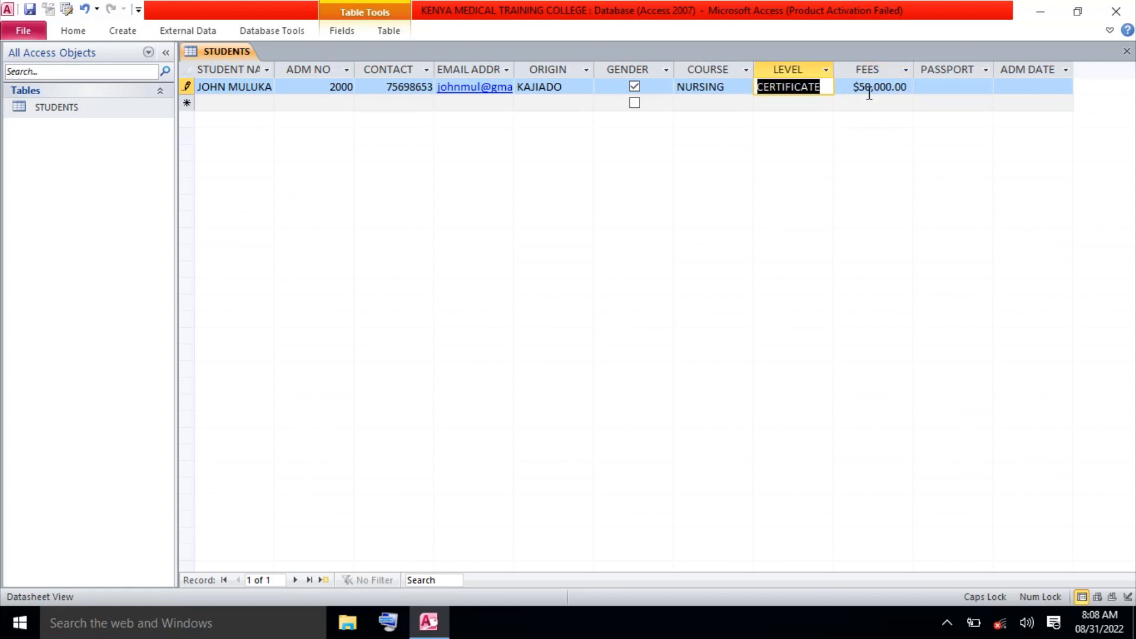
key("Tab")
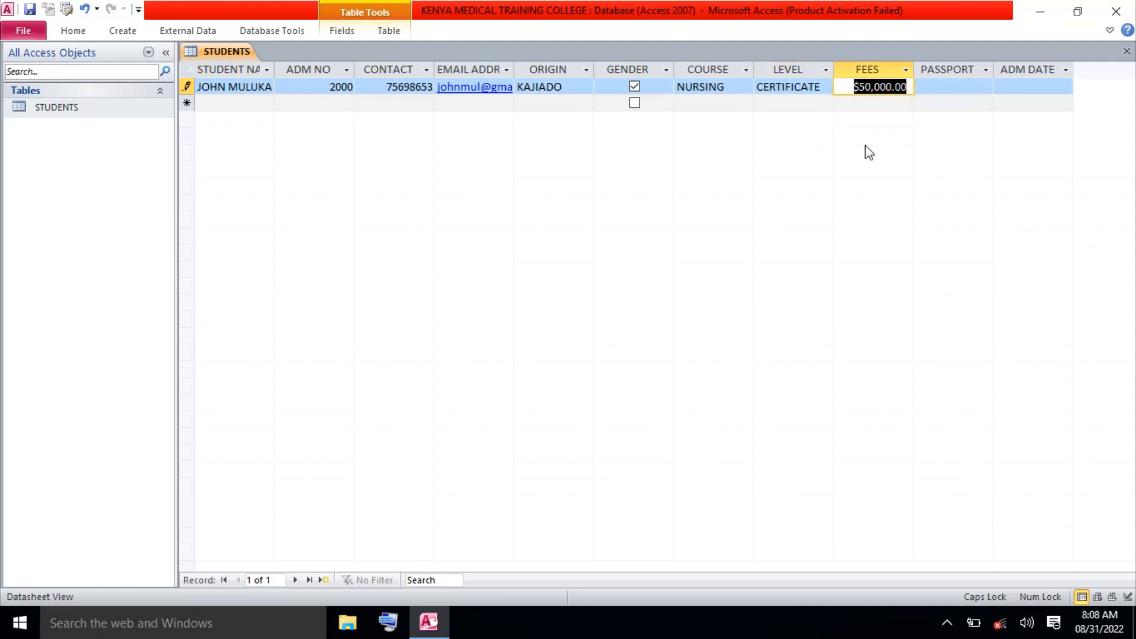
left_click(952, 89)
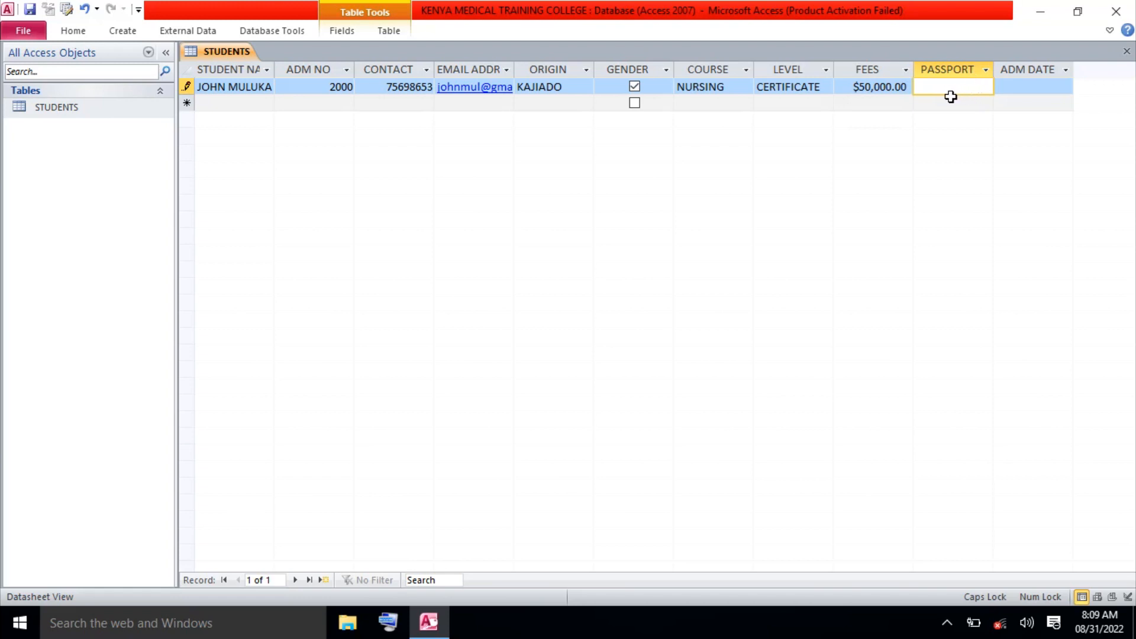
Pick 31 August 2022 from the calendar as ADM DATE, then start a new record.
left_click(1013, 88)
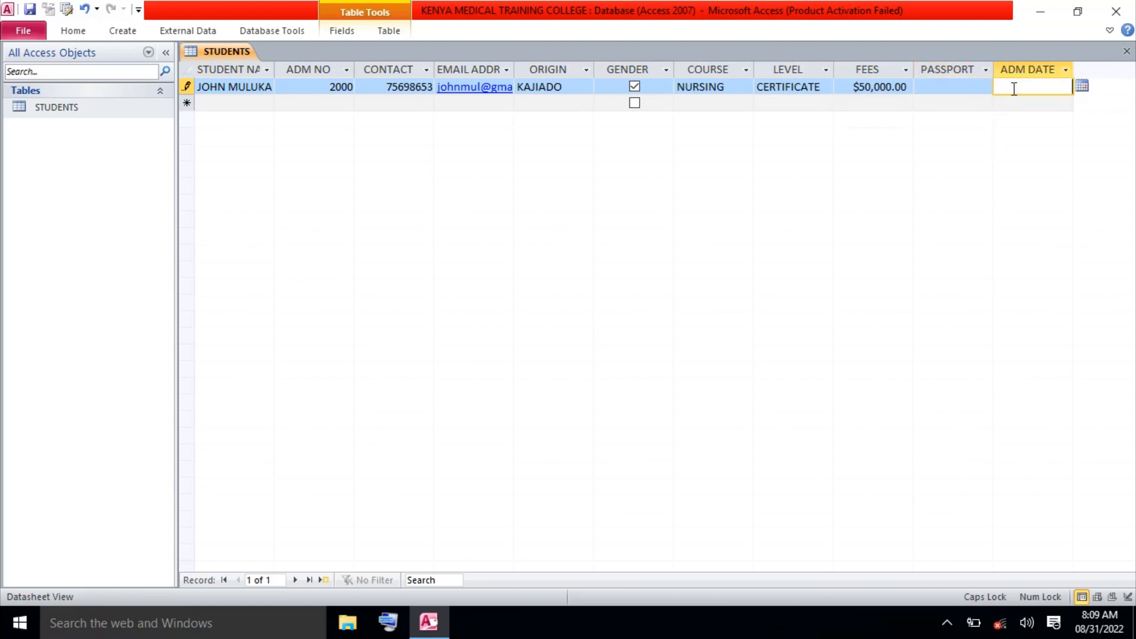
left_click(1081, 86)
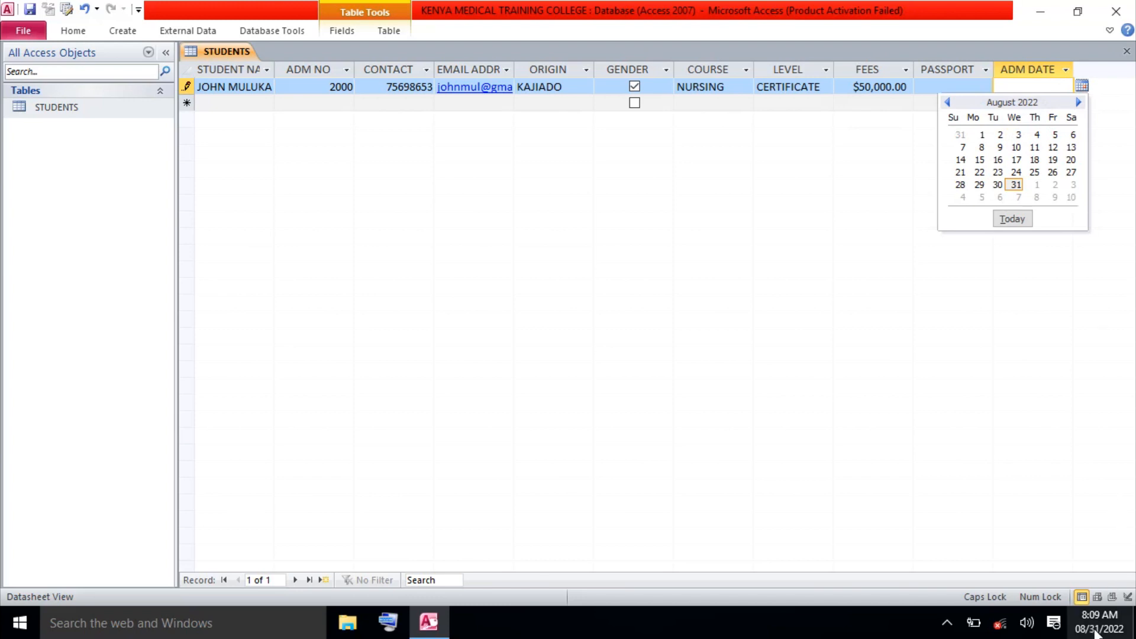
mouse_move(1095, 633)
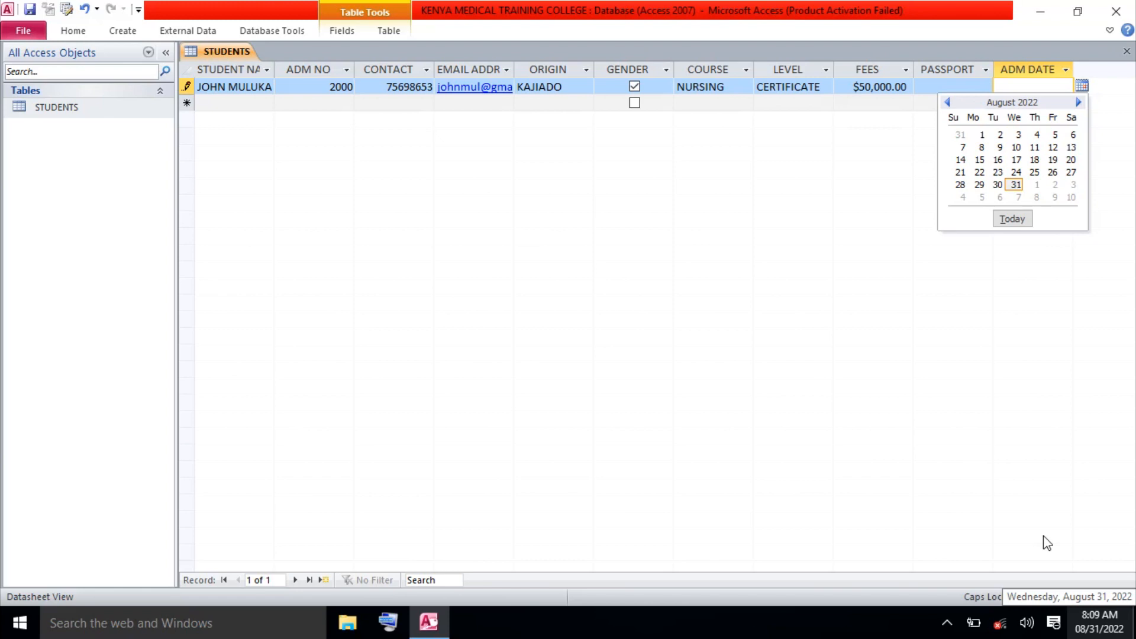
left_click(1015, 185)
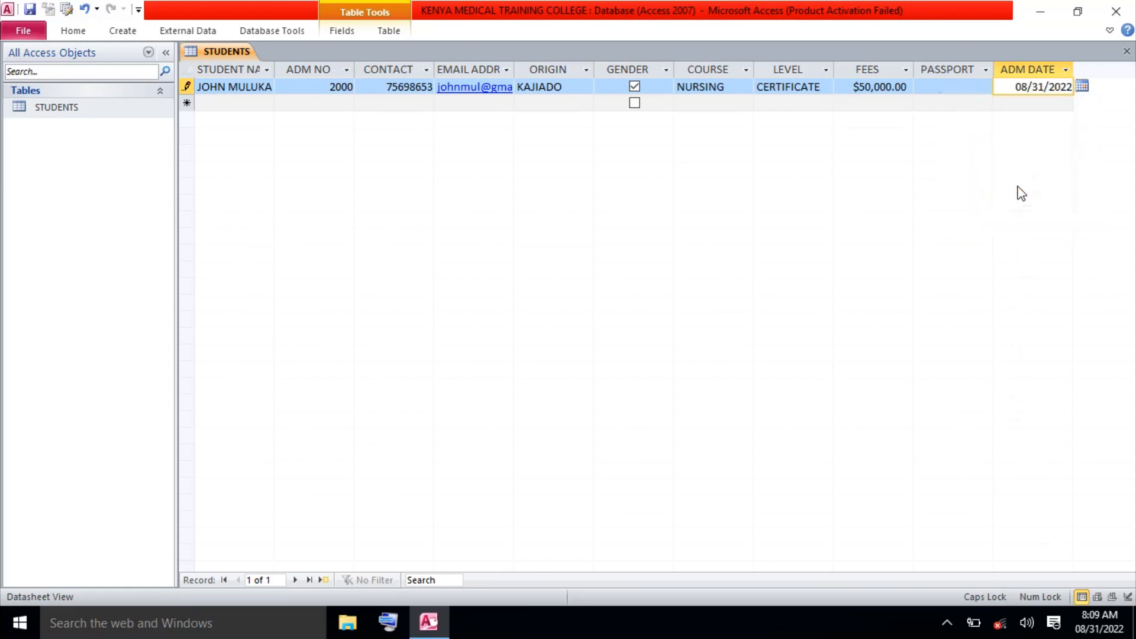
left_click(235, 105)
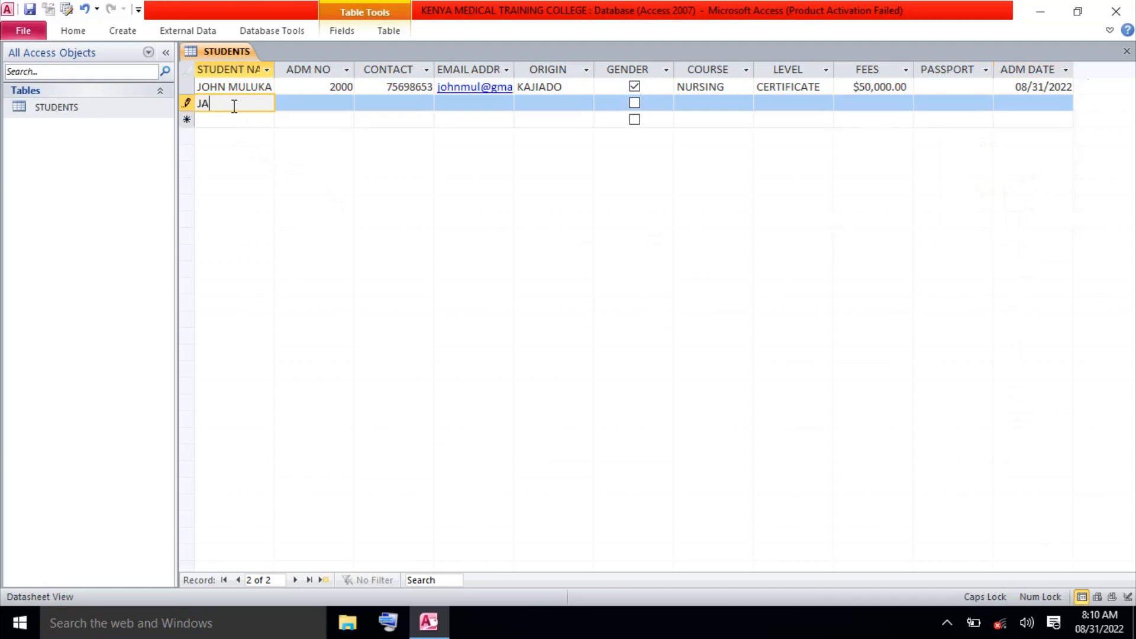
Enter the second student's full name, admission number and contact phone number.
left_click(332, 103)
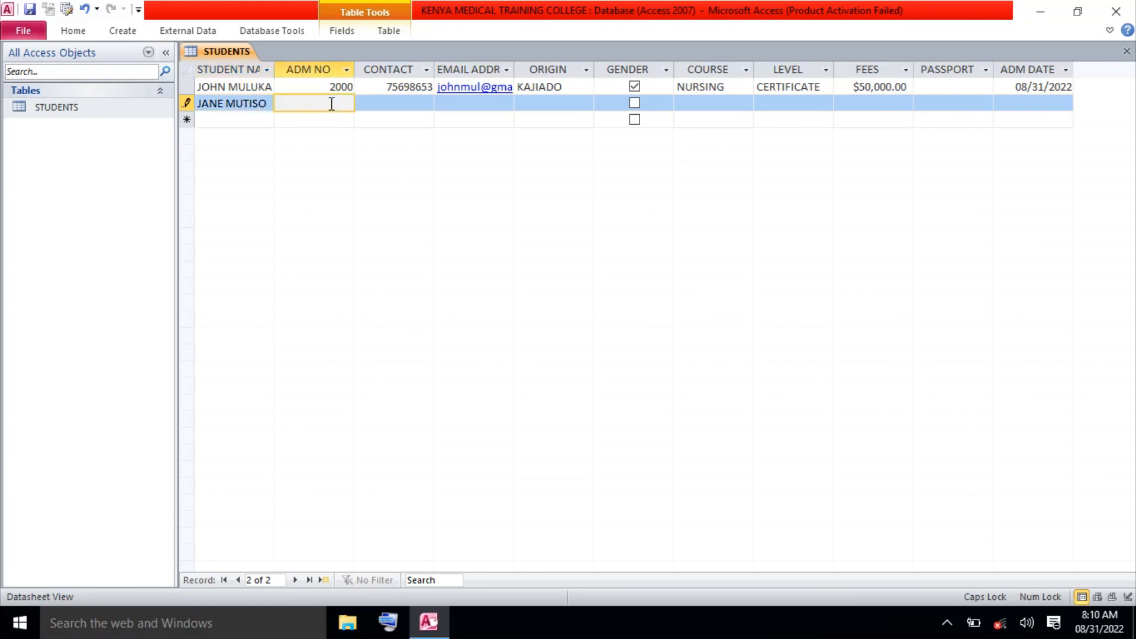
type("2001")
left_click(383, 103)
type("786952324")
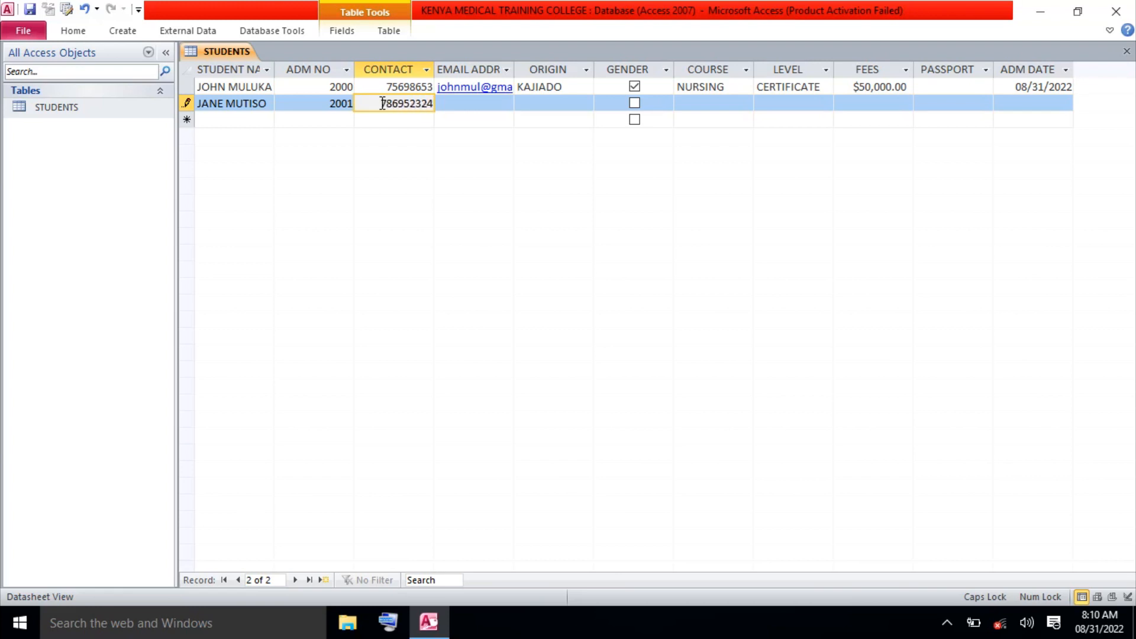
Begin typing the second student's e-mail address in lowercase, correcting typos.
left_click(459, 107)
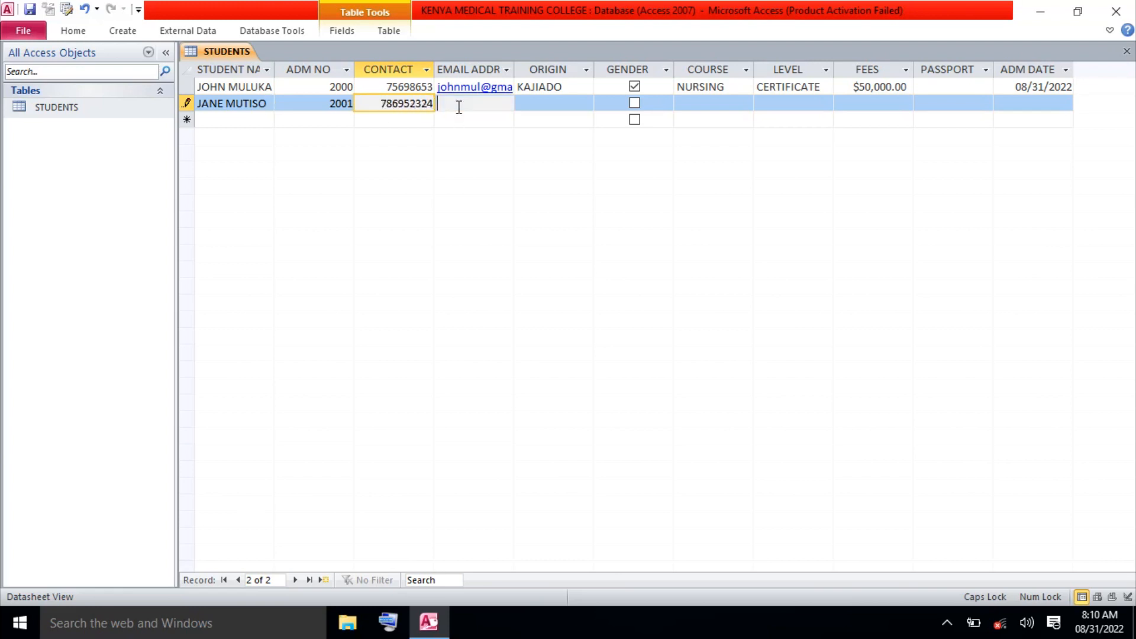
key("Caps_Lock")
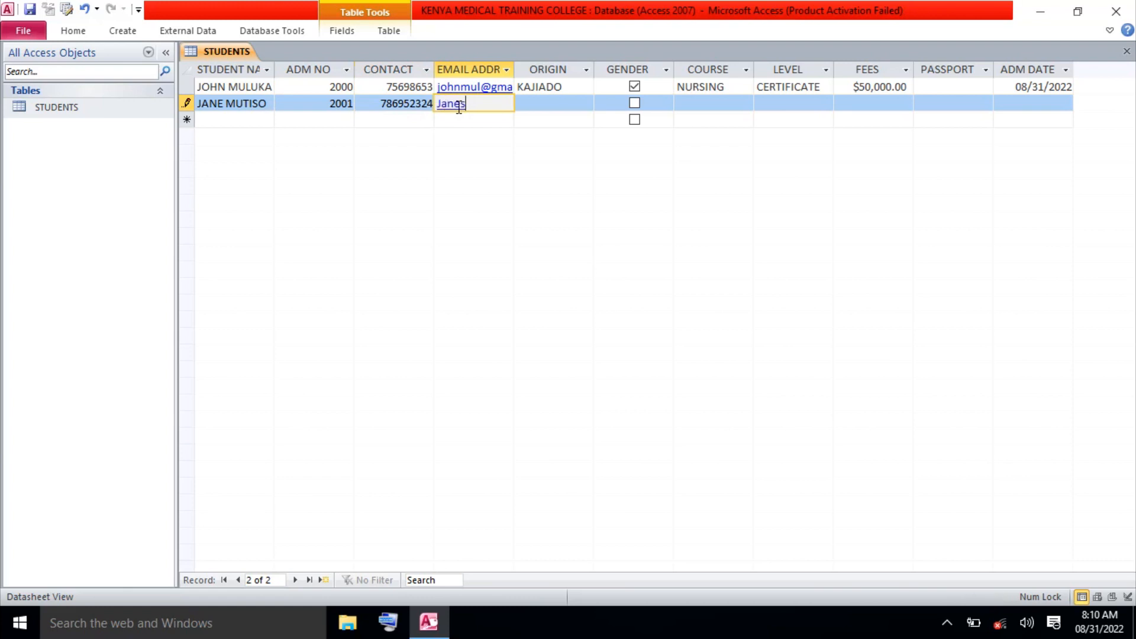
left_click(392, 624)
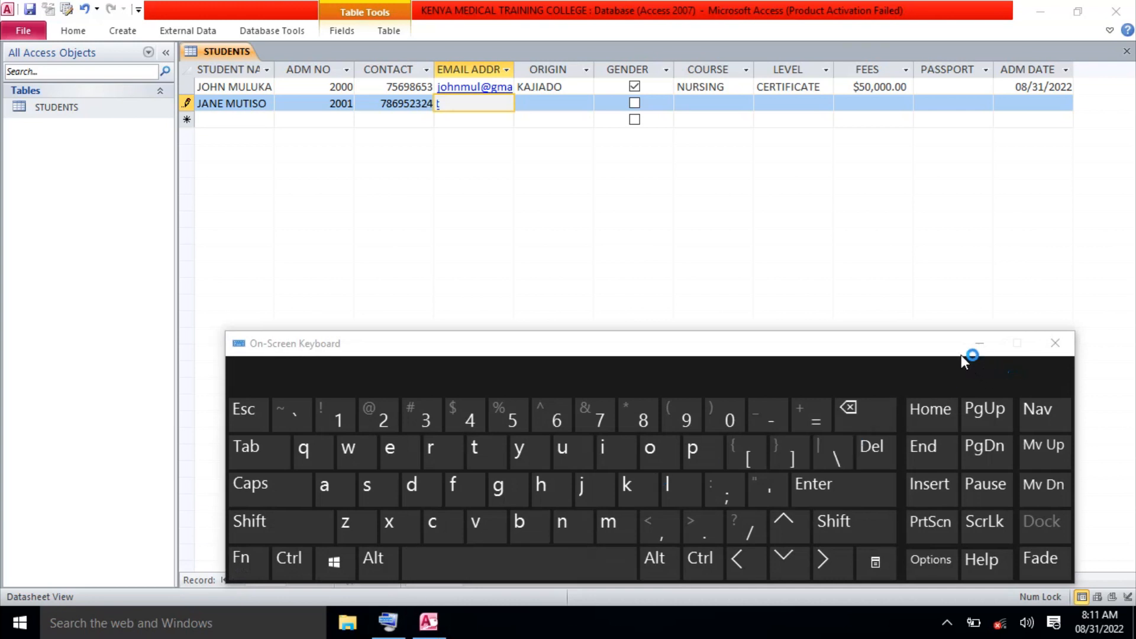
Insert the @ sign with the on-screen keyboard, hide it, and type the yahoo.com domain.
left_click_drag(936, 349, 931, 287)
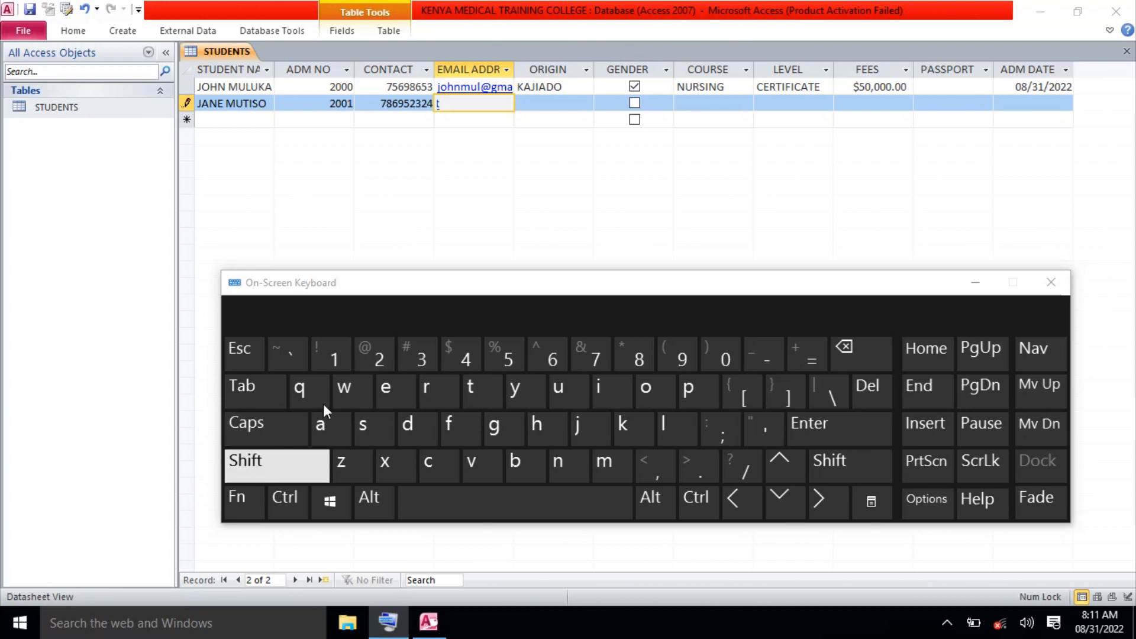
left_click(446, 108)
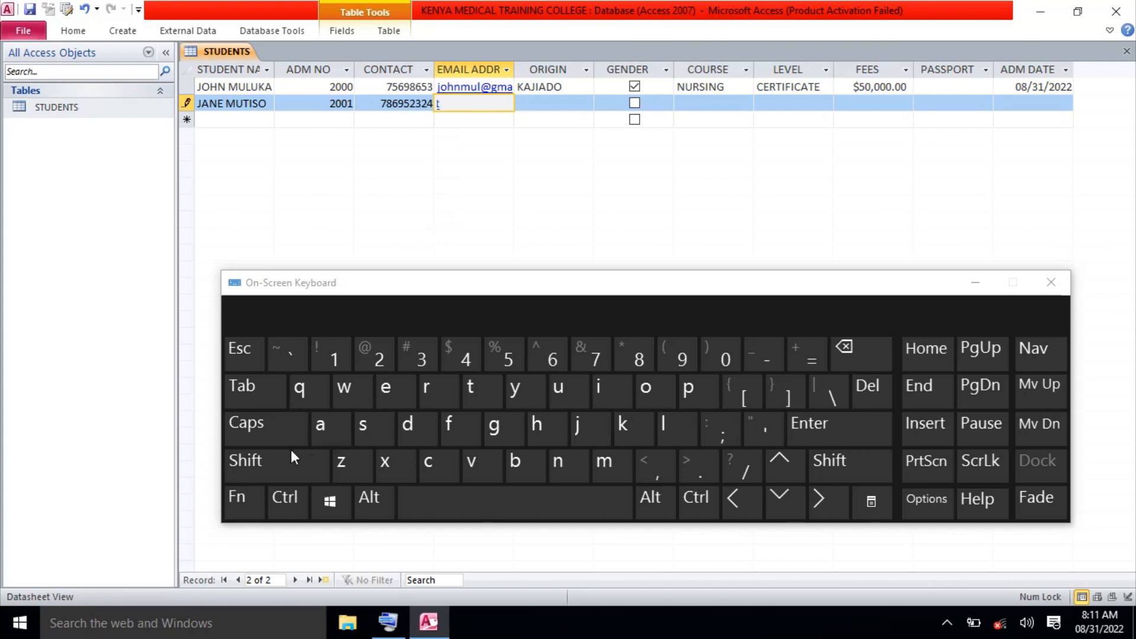
left_click(279, 459)
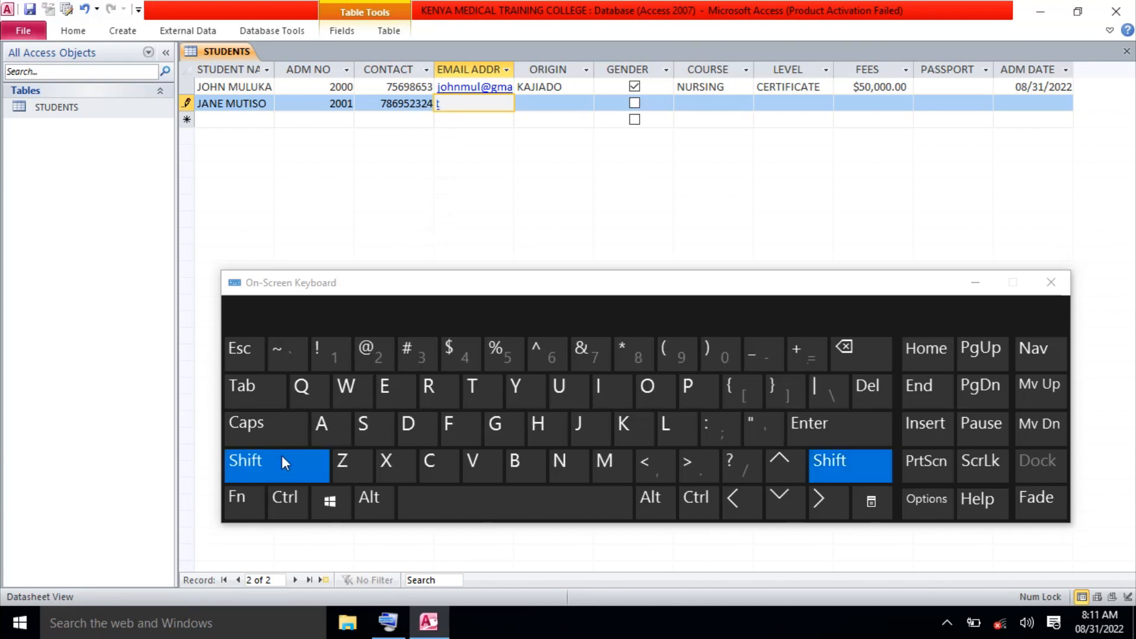
left_click(369, 362)
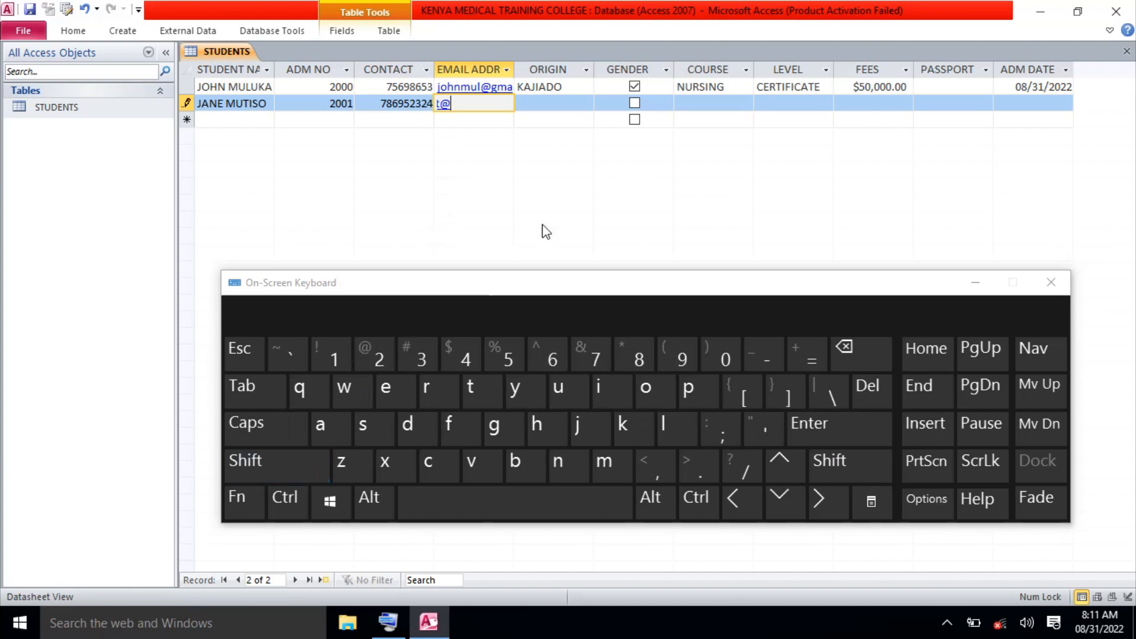
left_click(975, 281)
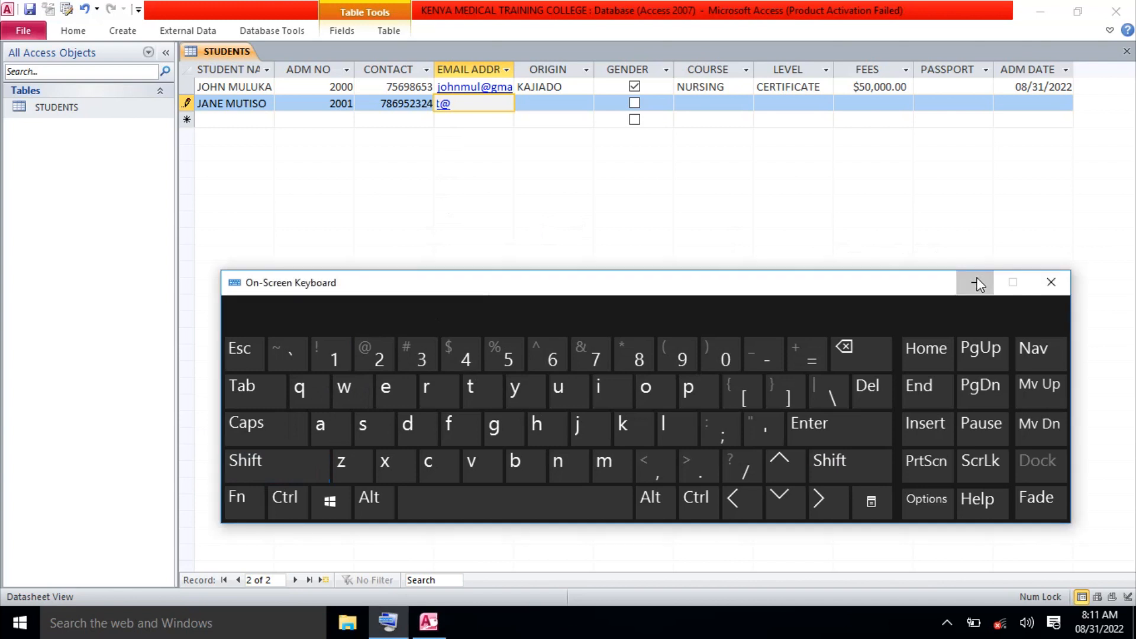
type("y")
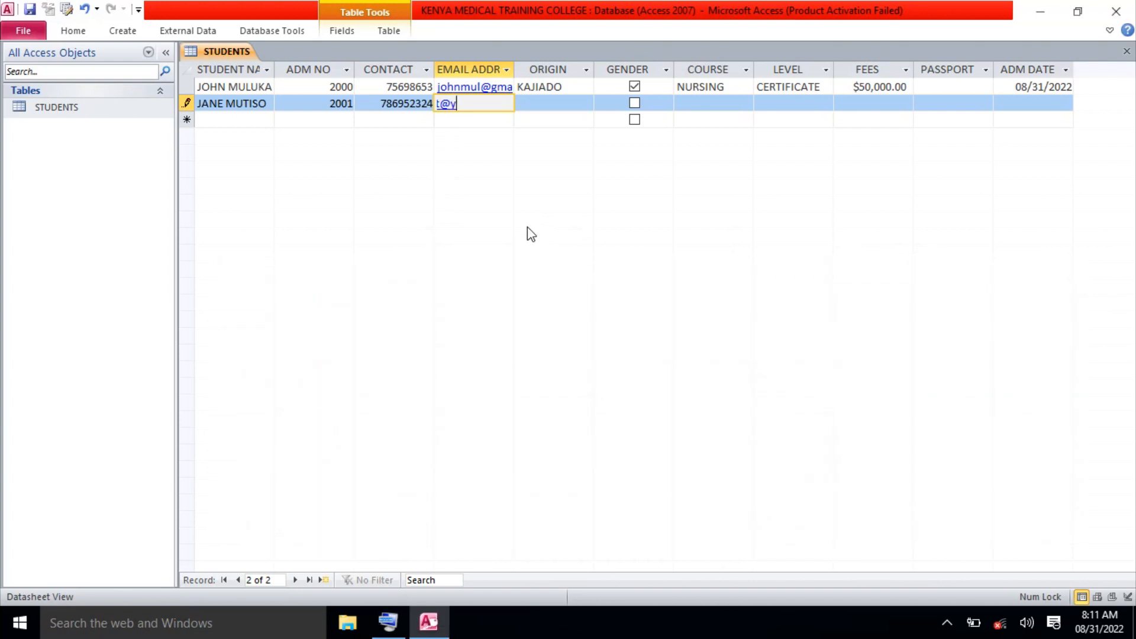
type("ahoo.com")
Enter origin KISUMU and course PHARMACY for the second student, fixing the spelling.
left_click(553, 102)
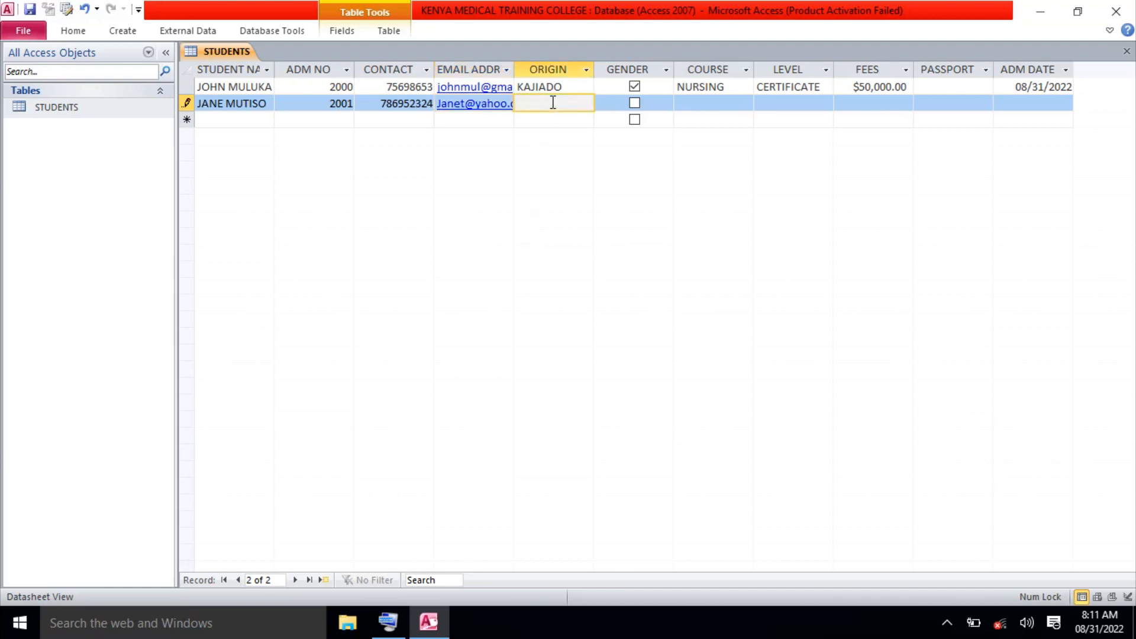
key("Caps_Lock")
type("KISUMU")
left_click(697, 105)
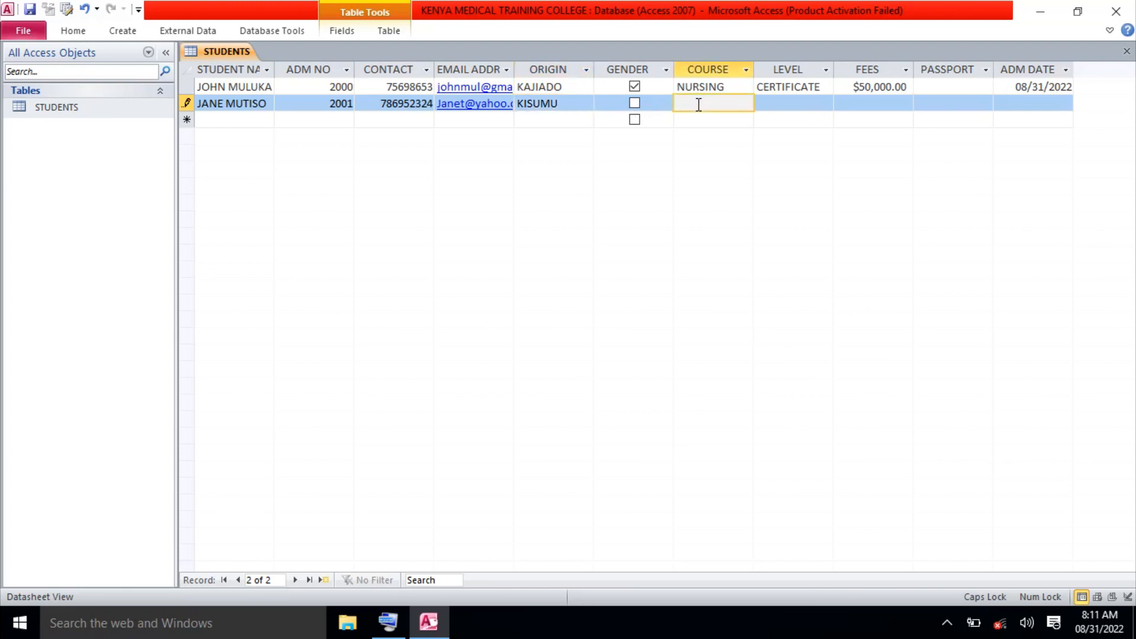
type("PHAR")
type("MARY")
key("BackSpace")
key("BackSpace")
type("CY")
left_click(699, 104)
type("R")
Enter level DIPLOMA and fees 750000 for the second student.
left_click(781, 103)
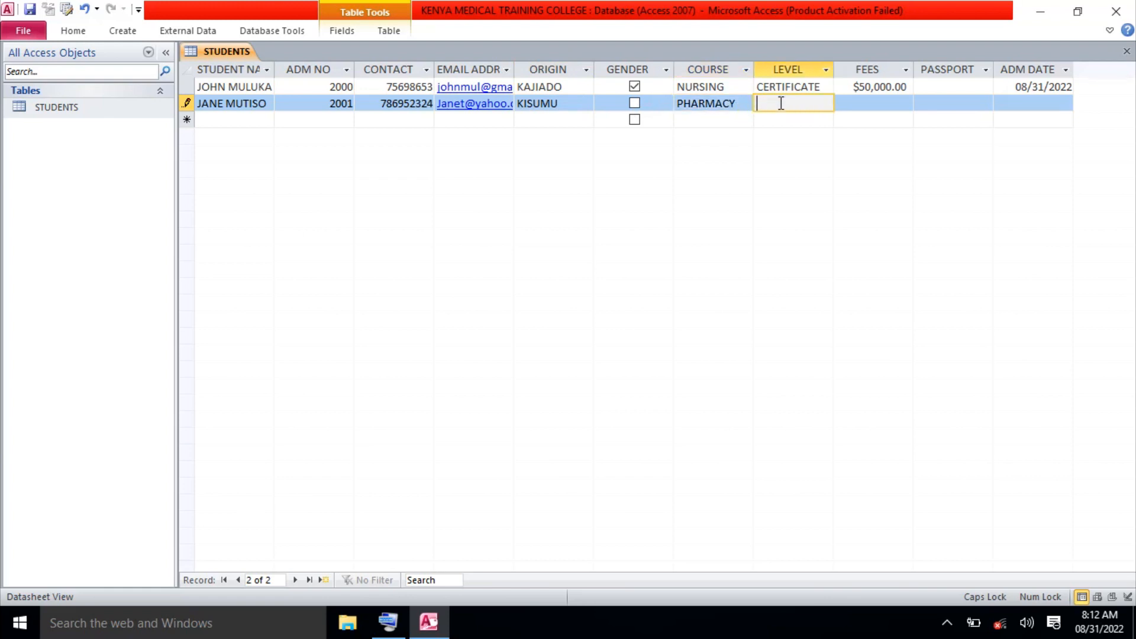
type("DIPLOMA")
left_click(862, 105)
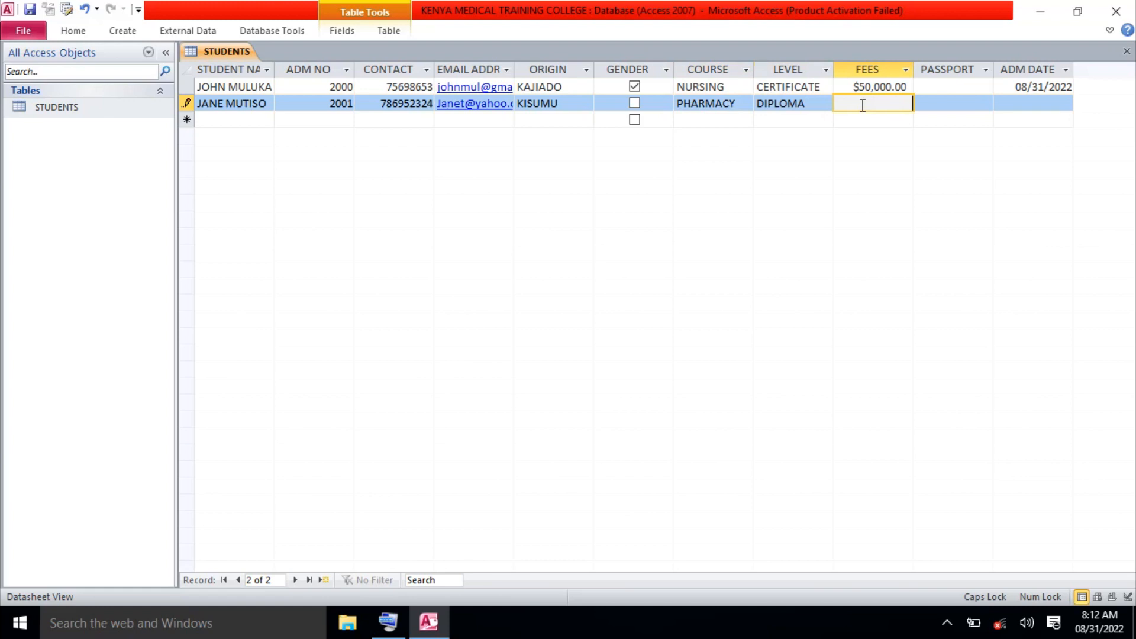
type("750000")
Commit the fees and pick 30 August 2022 as the second student's ADM DATE.
left_click(943, 109)
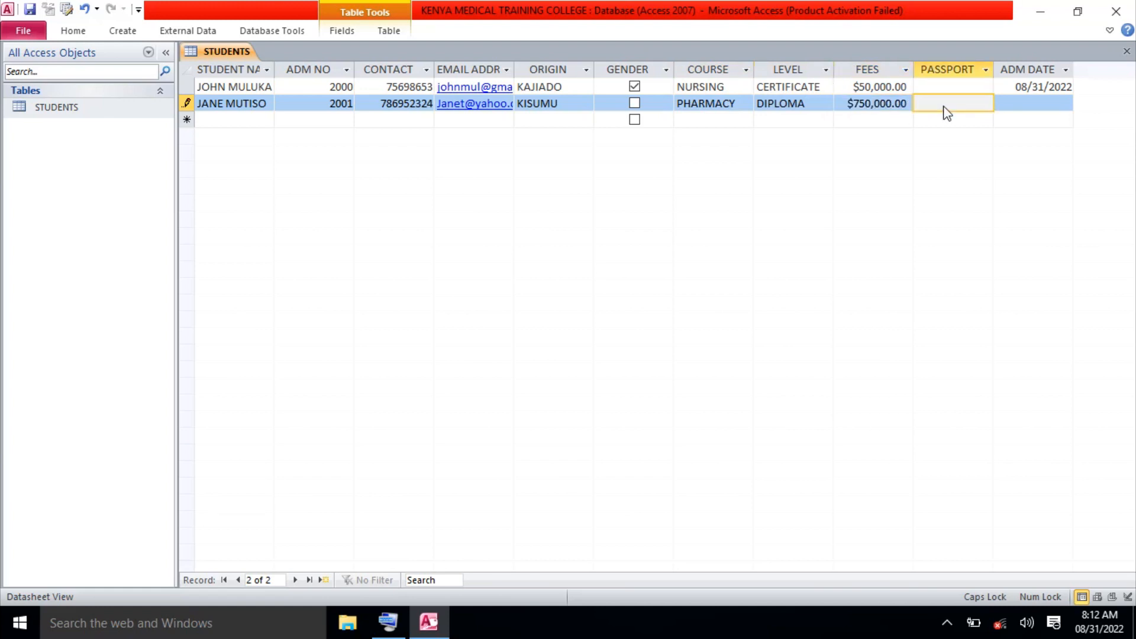
left_click(1023, 101)
left_click(1081, 103)
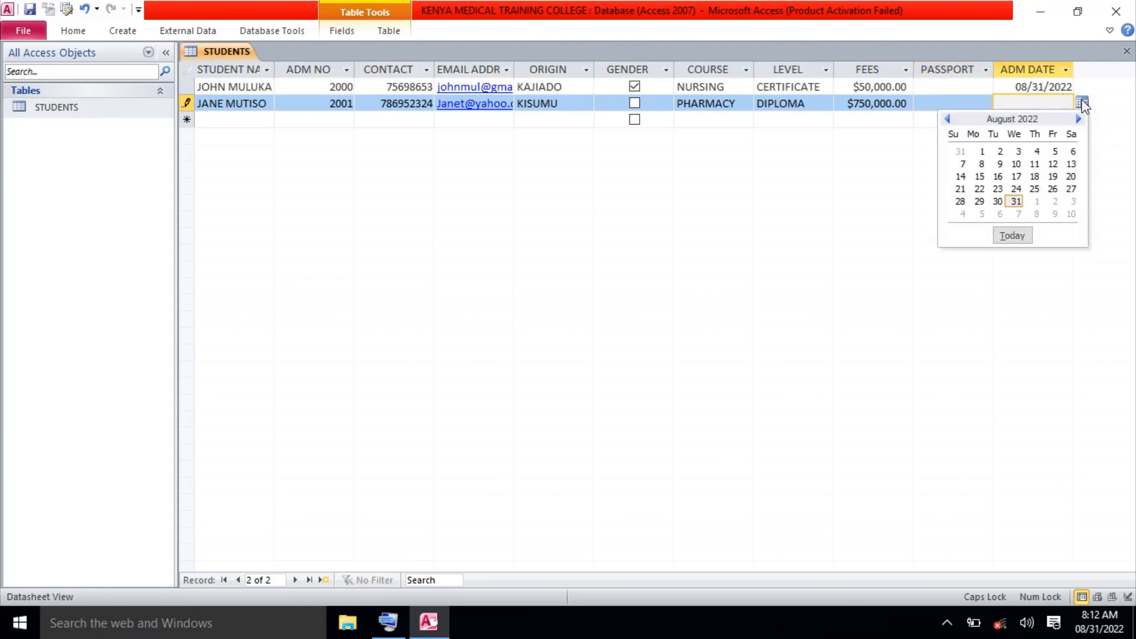
left_click(998, 201)
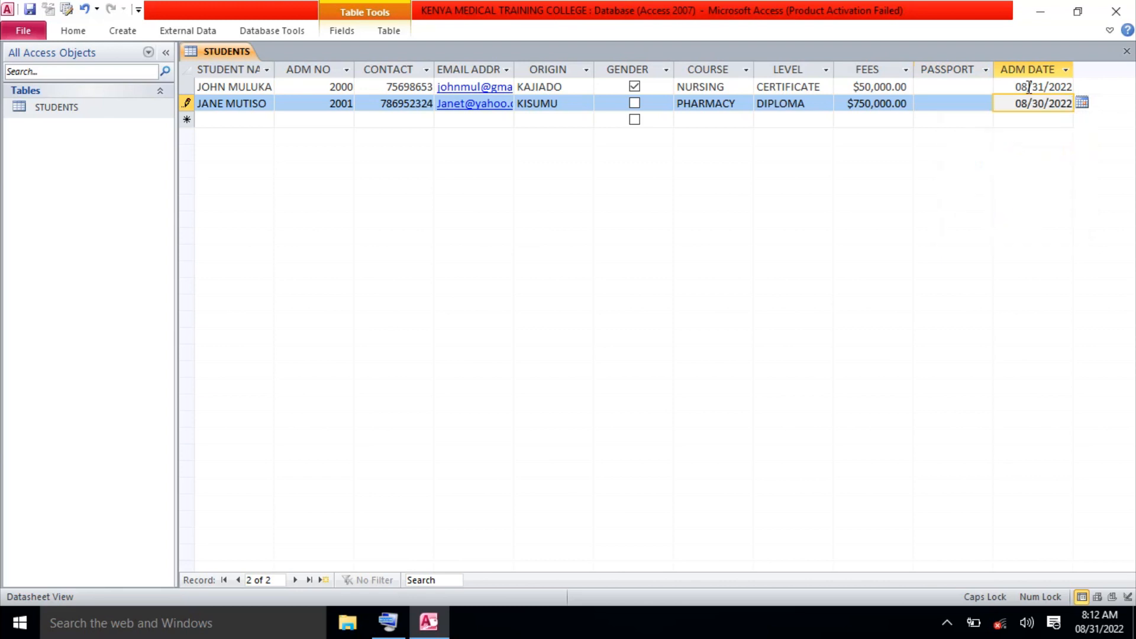
Save the record, close the first student's date calendar unchanged, and start a third record.
left_click(1069, 87)
left_click(1080, 87)
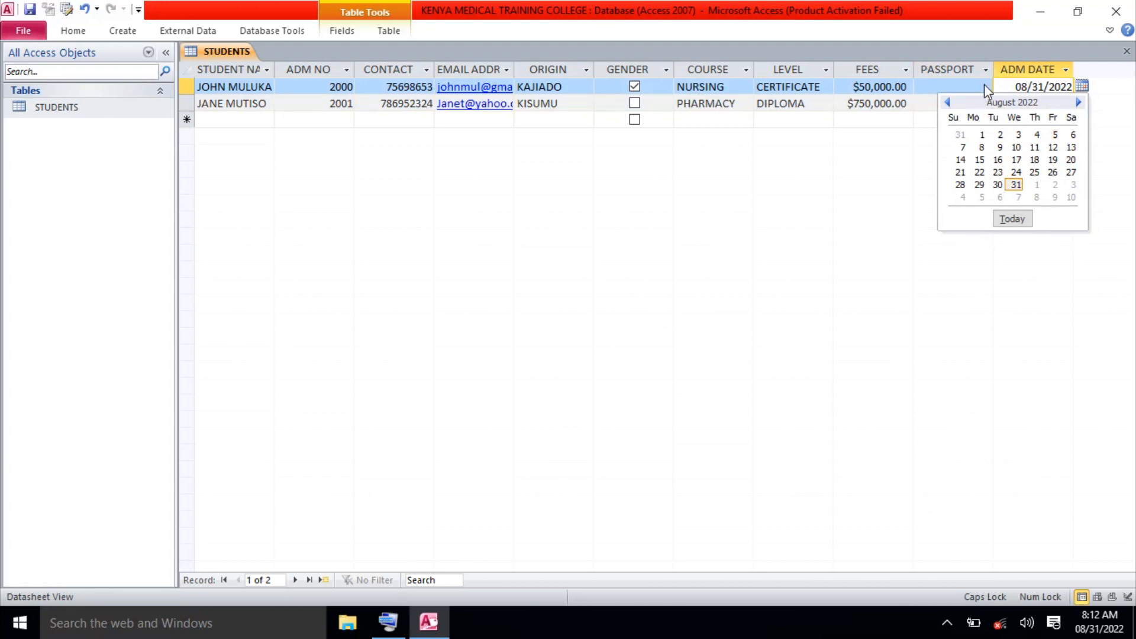
left_click(900, 146)
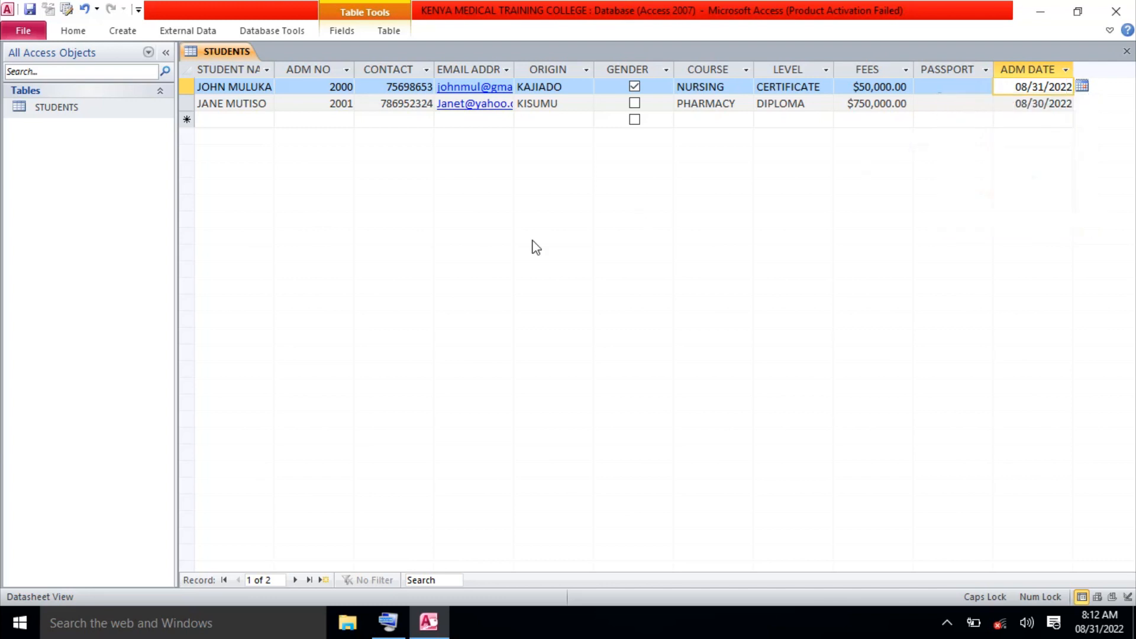
left_click(233, 121)
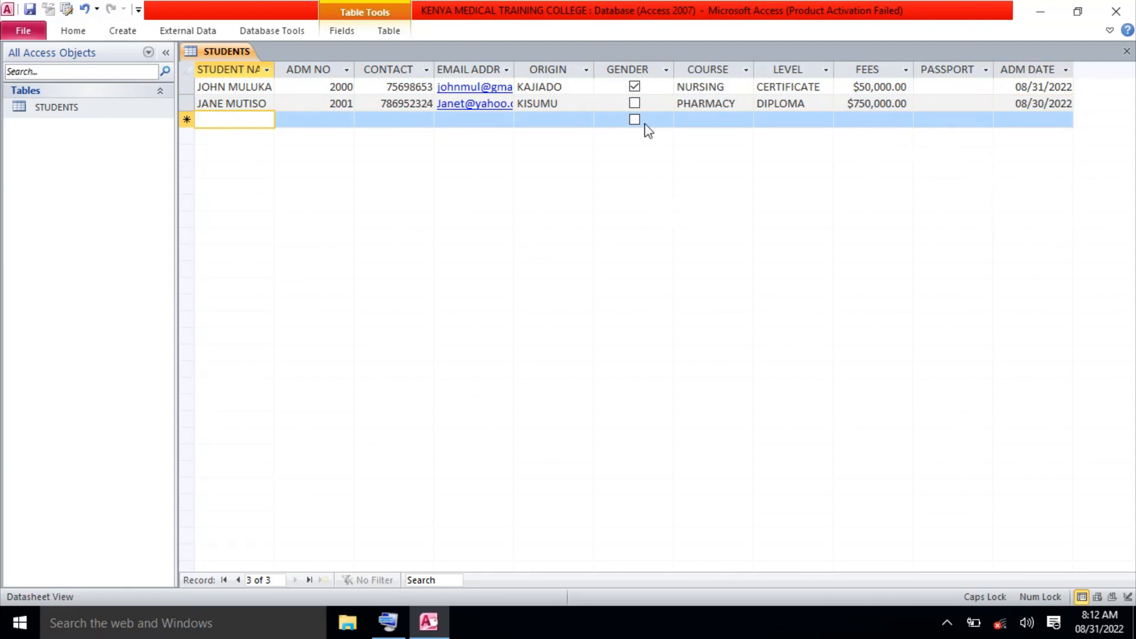
Close the STUDENTS datasheet, reopen it, close it again, and select STUDENTS in the Navigation Pane.
left_click(1127, 54)
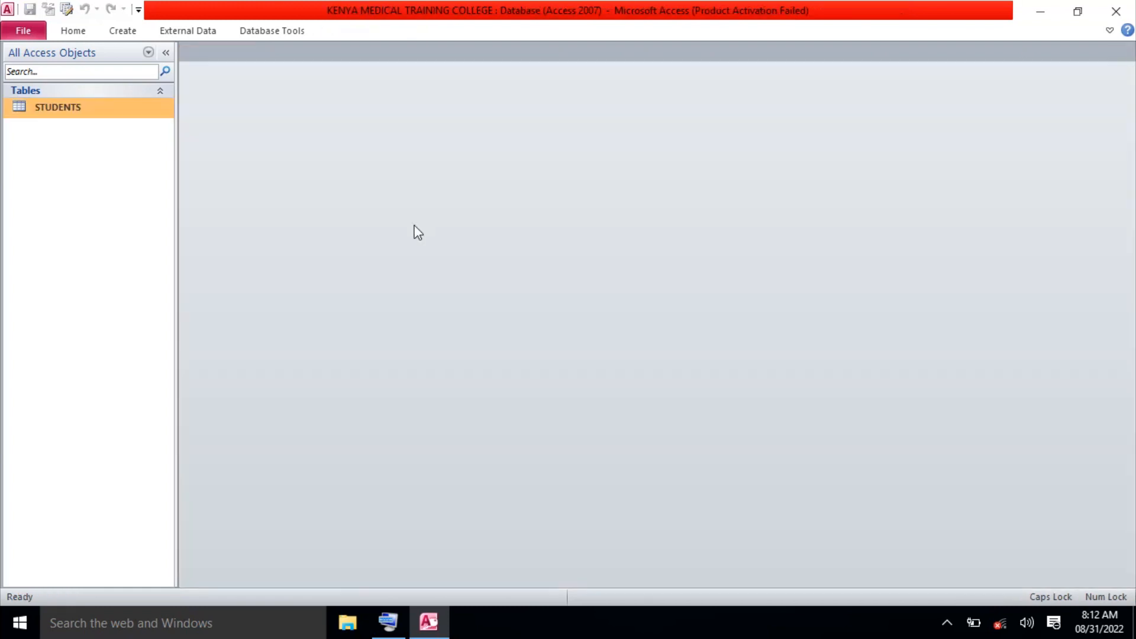
double_click(72, 112)
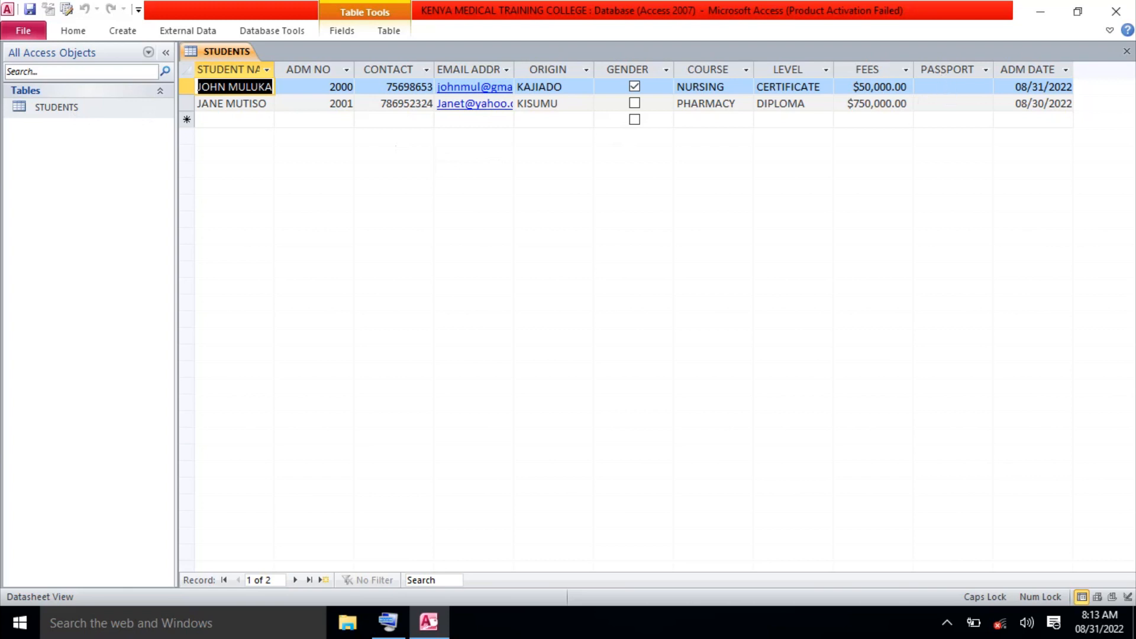
left_click(1127, 51)
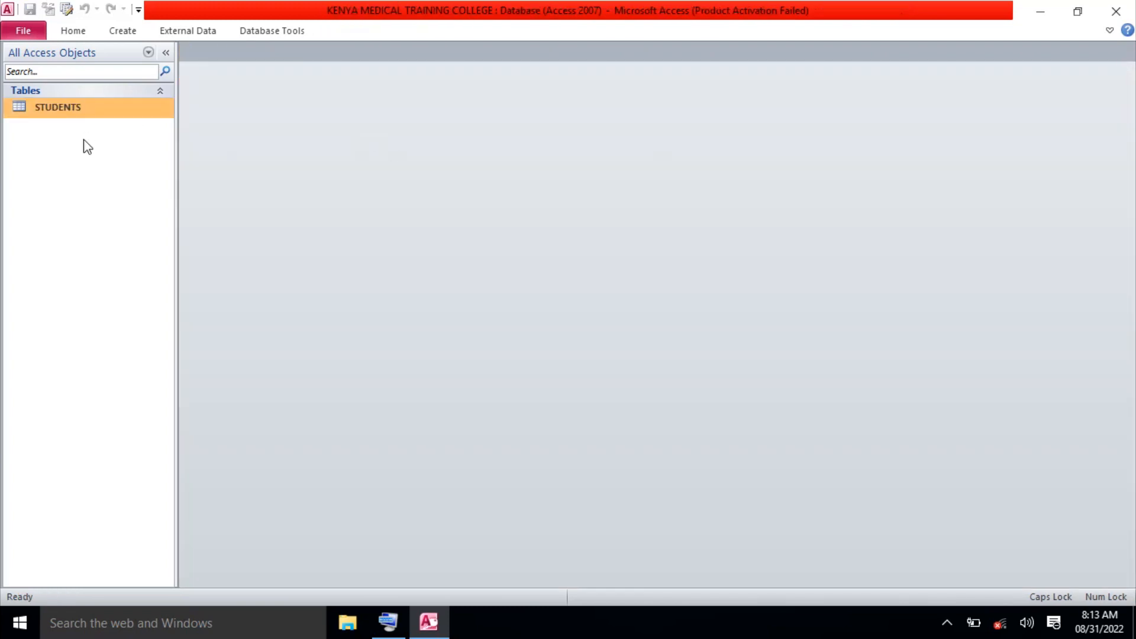
left_click(51, 115)
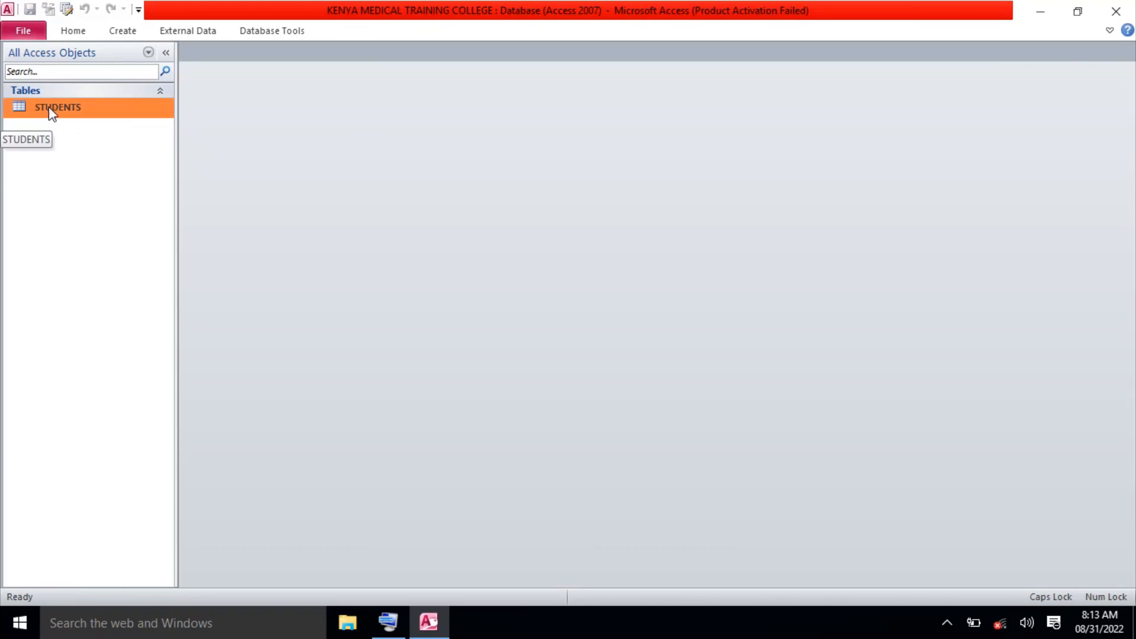
Open STUDENTS in Design View and try changing PASSPORT's data type to Attachment, dismissing the error.
right_click(50, 109)
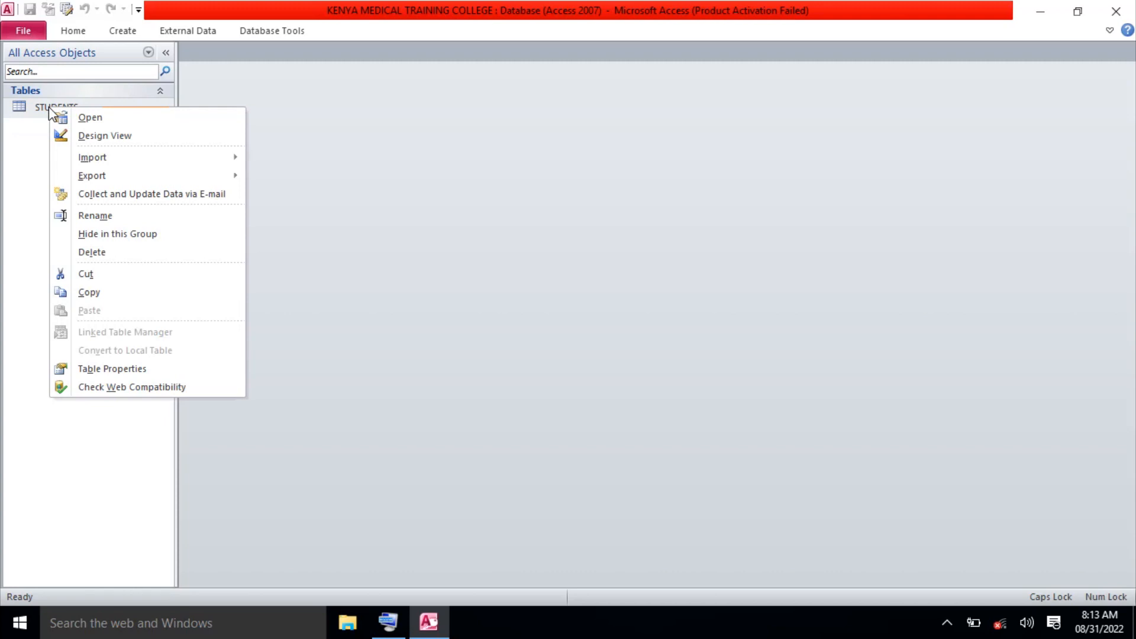
left_click(92, 136)
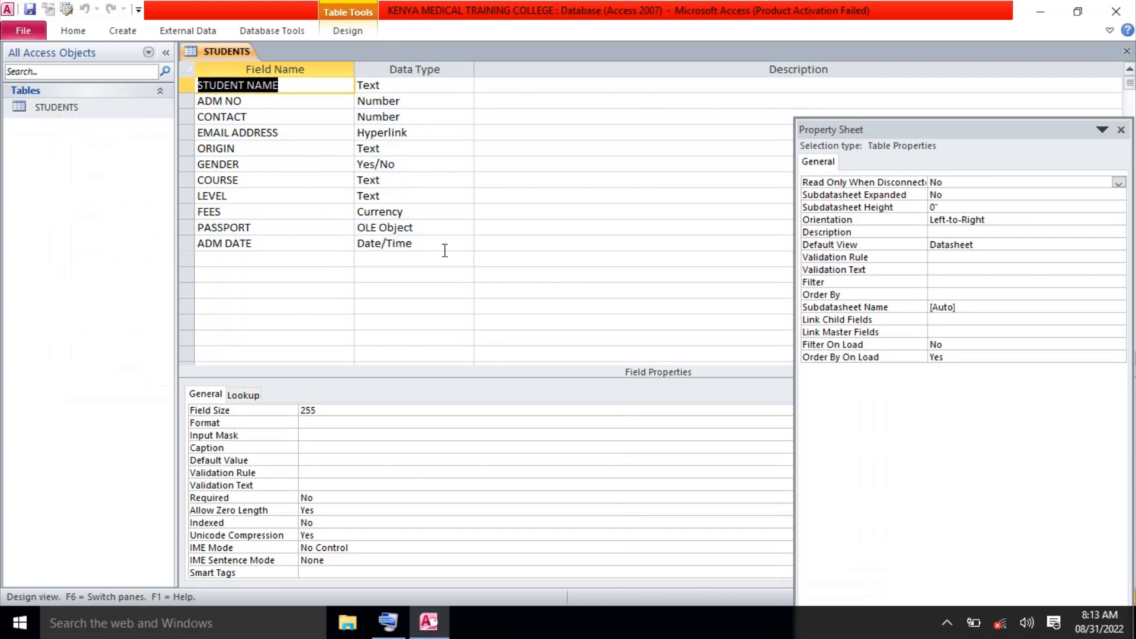
left_click(431, 228)
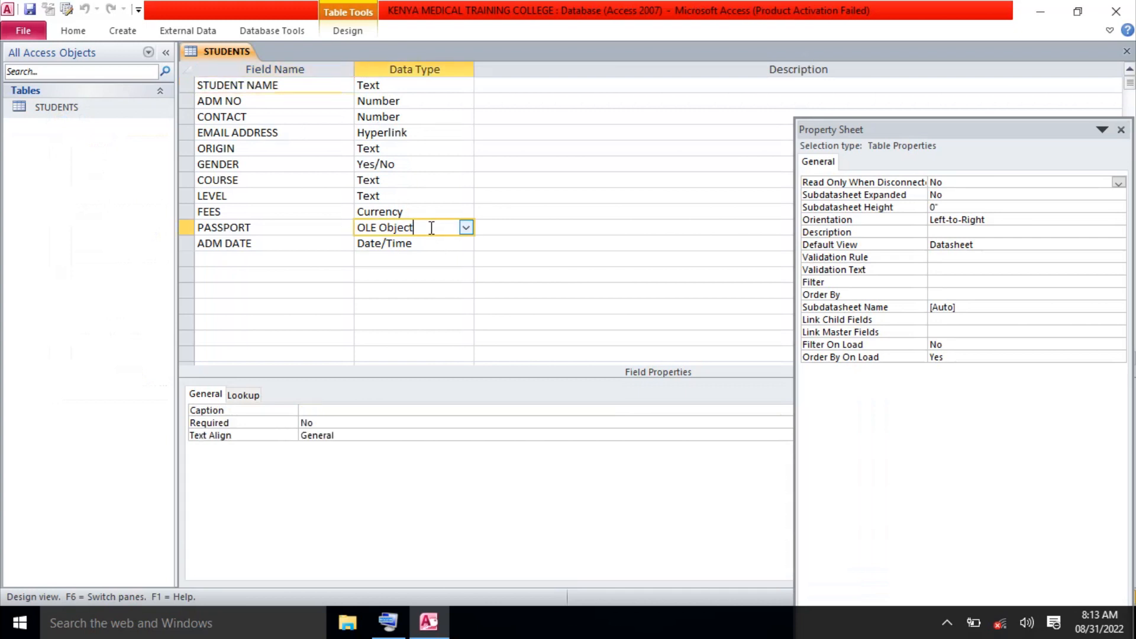
left_click(467, 228)
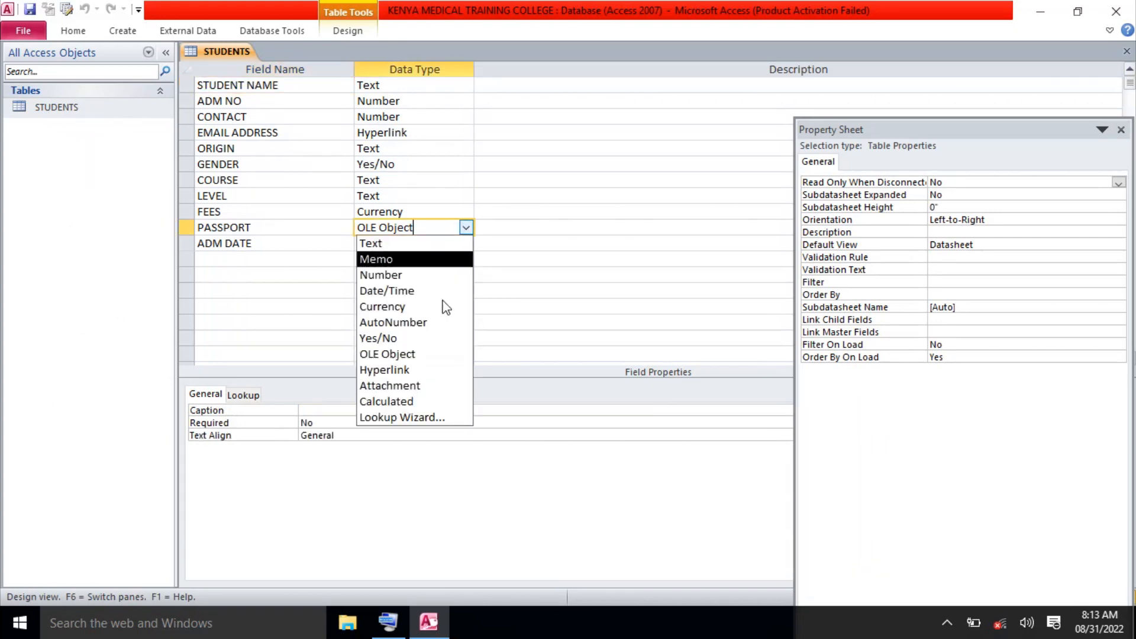
left_click(413, 385)
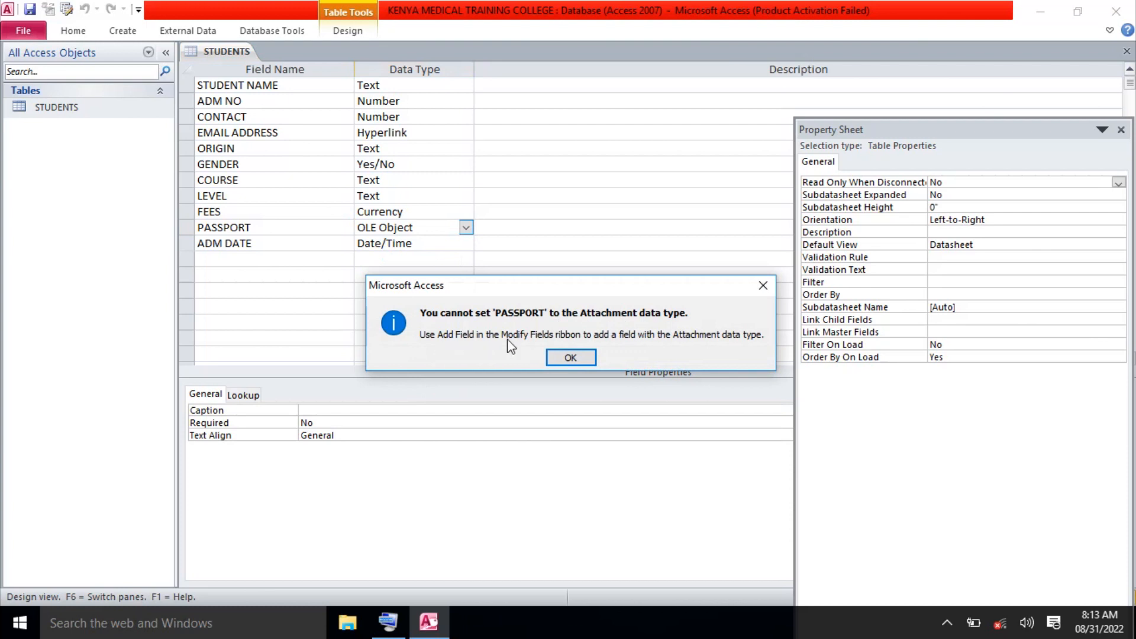
left_click(763, 286)
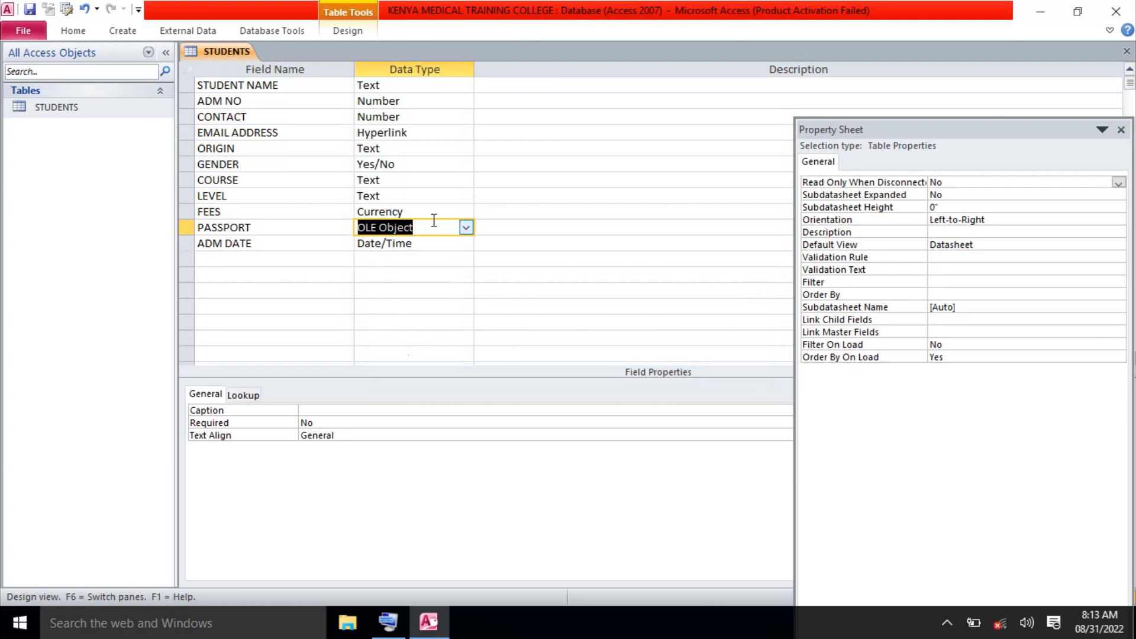
Retry the Attachment data type for PASSPORT, dismiss the repeated error, and close the design.
left_click(466, 228)
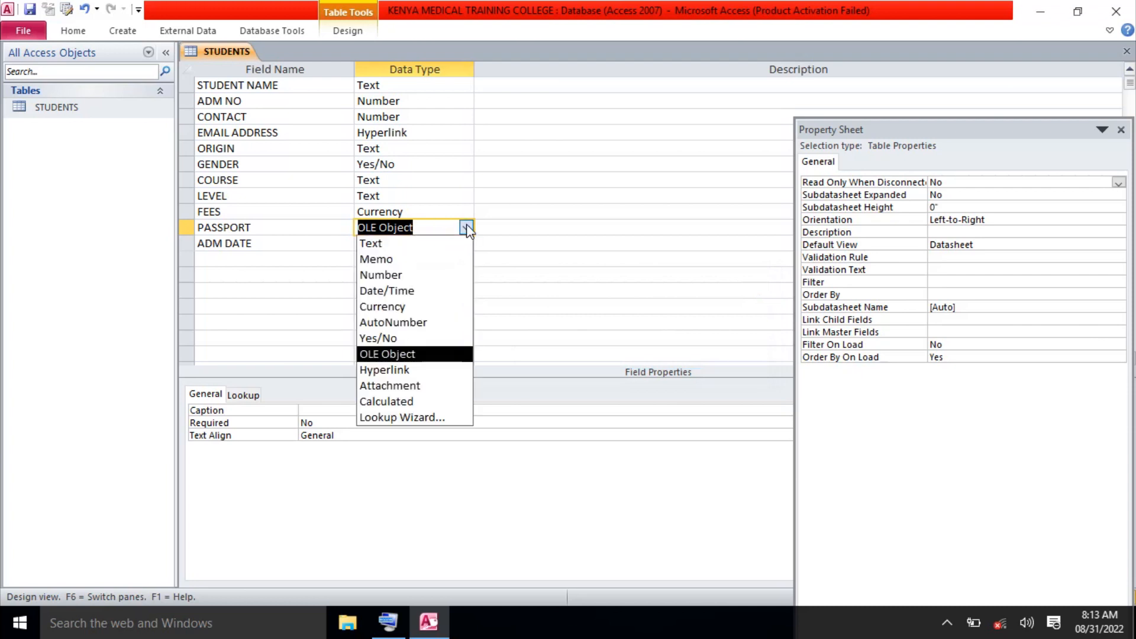
left_click(414, 386)
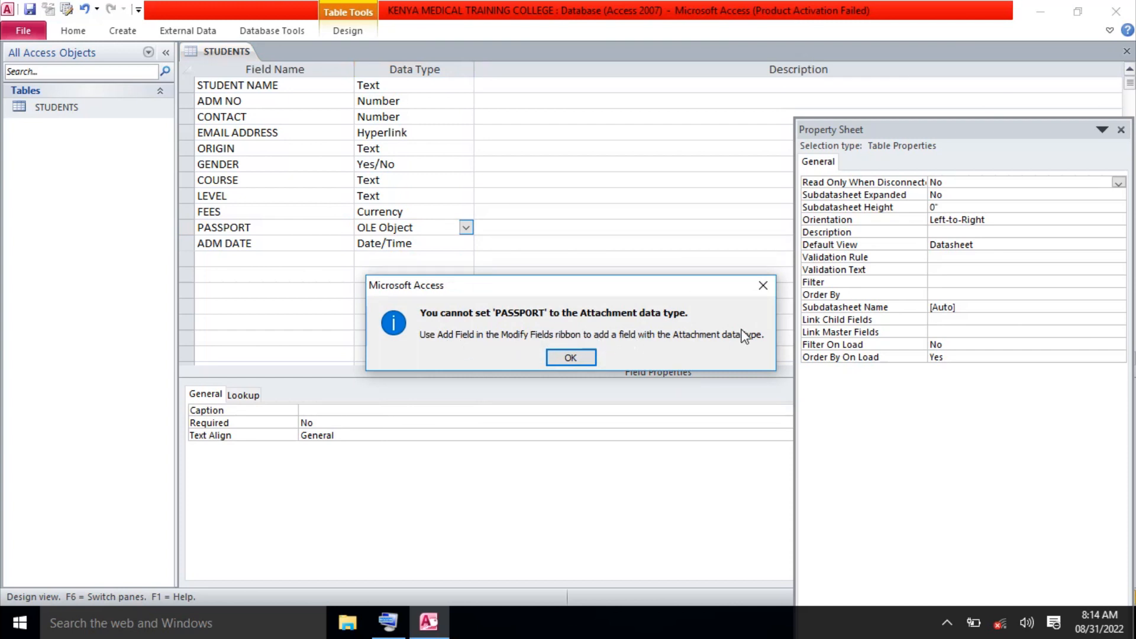
left_click(762, 286)
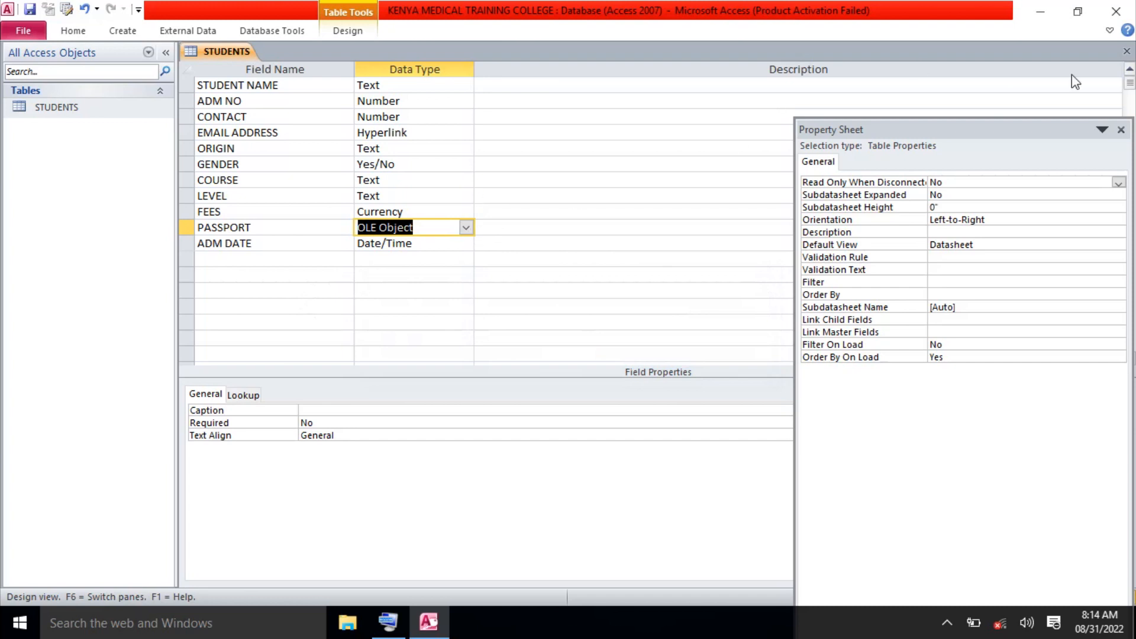
left_click(1126, 52)
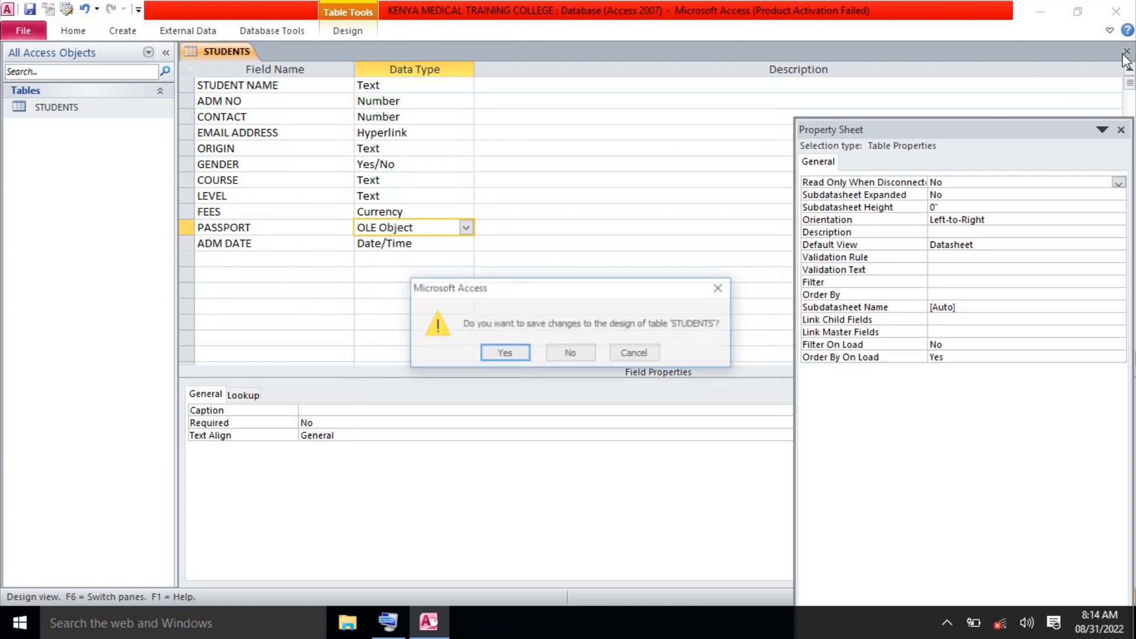
Discard the design changes, reopen STUDENTS, and find the first student's PASSPORT OLE object empty.
left_click(564, 355)
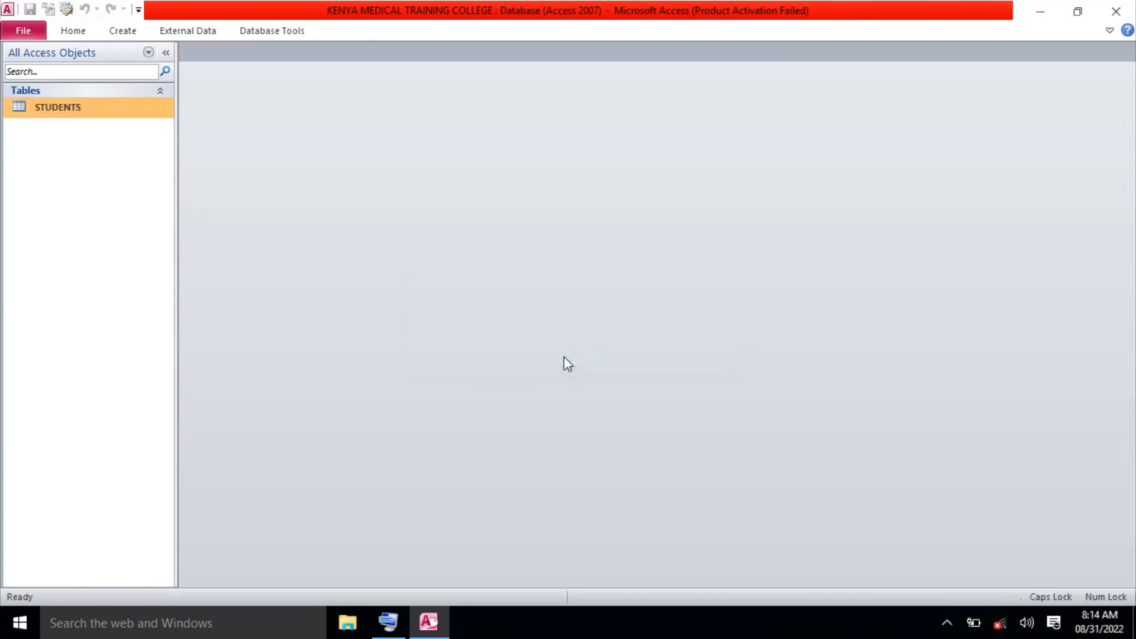
double_click(117, 112)
left_click(955, 92)
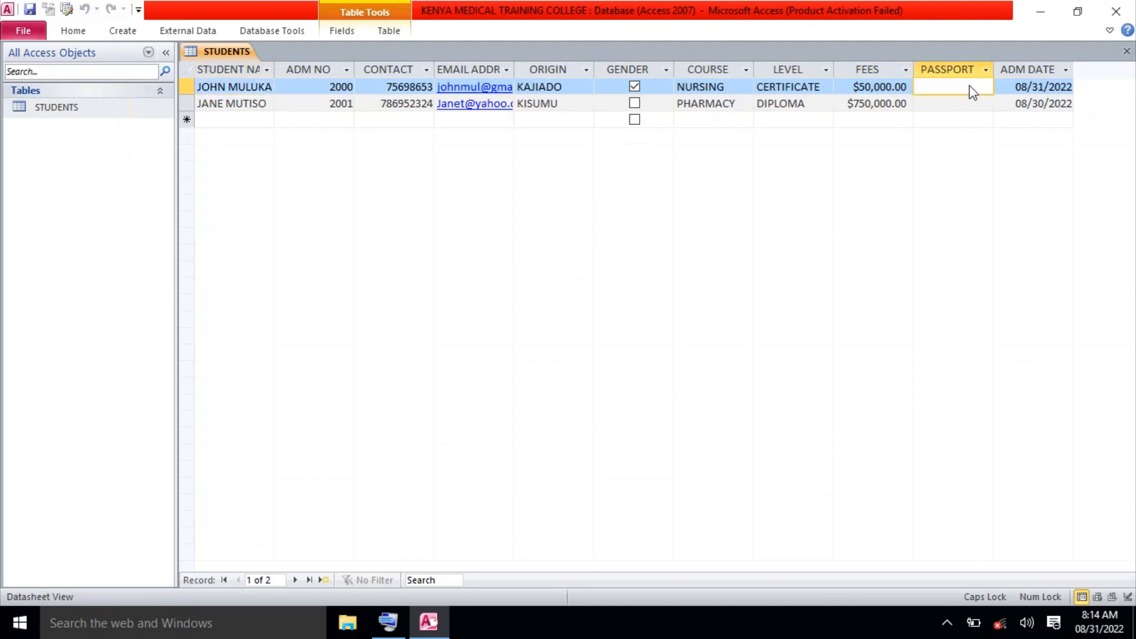
double_click(969, 85)
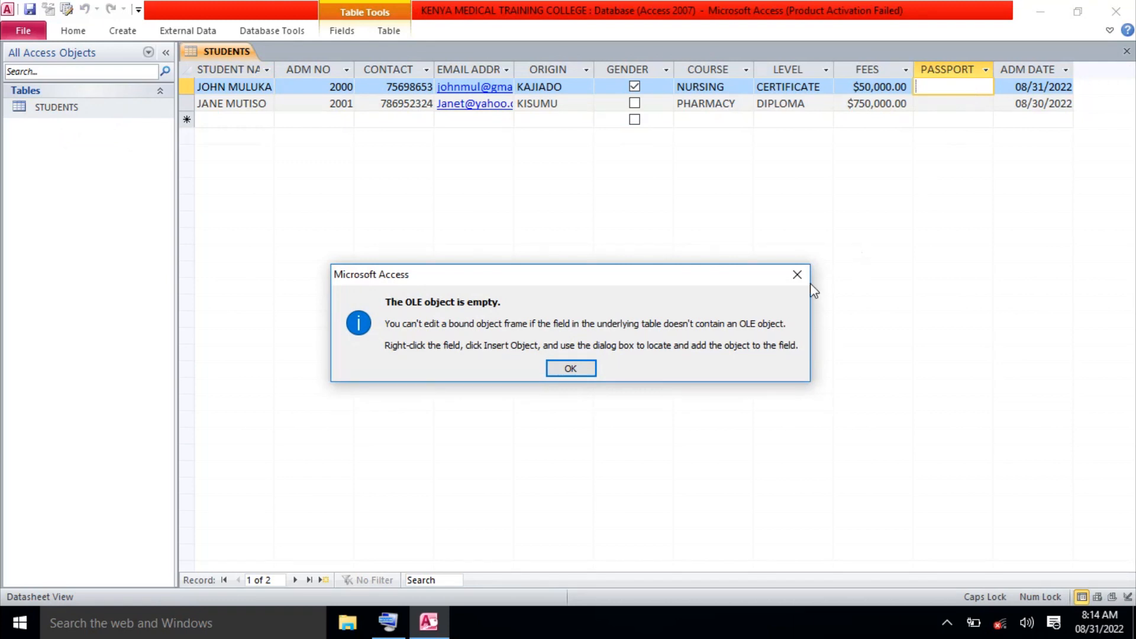
left_click(797, 275)
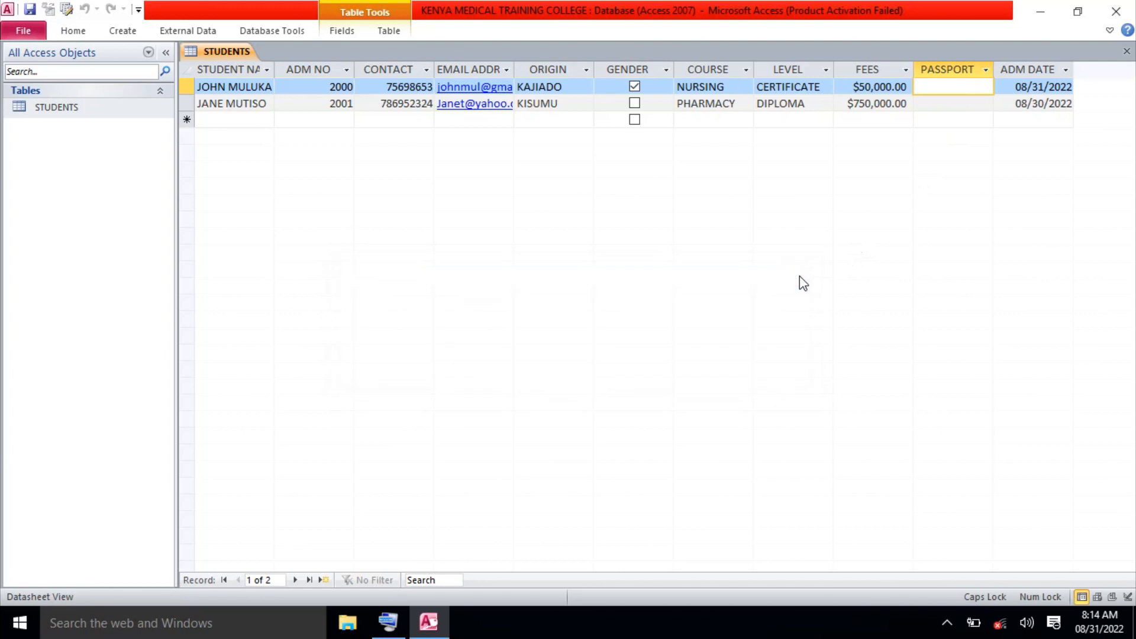
Check the PASSPORT column's sort and filter menu, then close the datasheet and select STUDENTS.
left_click(985, 71)
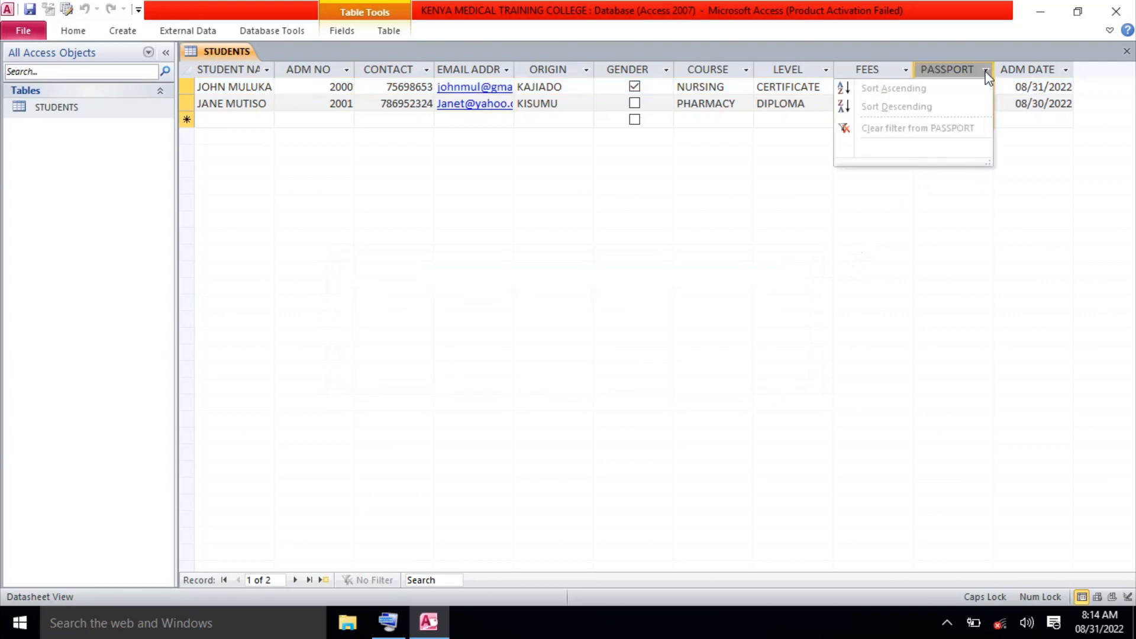
left_click(943, 216)
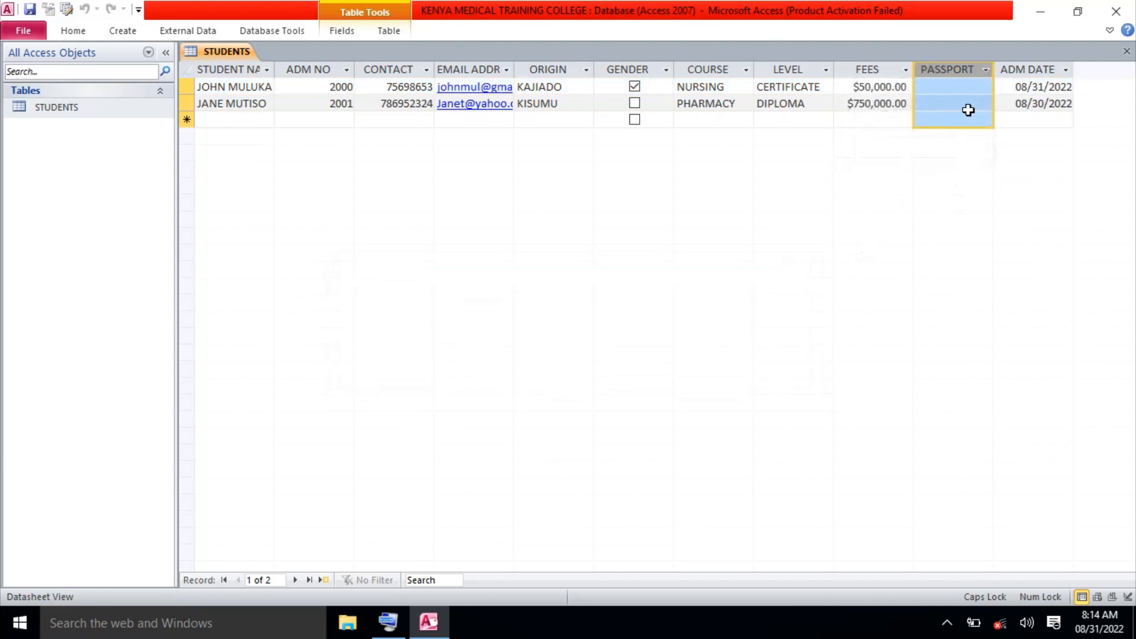
left_click(1124, 52)
left_click(91, 107)
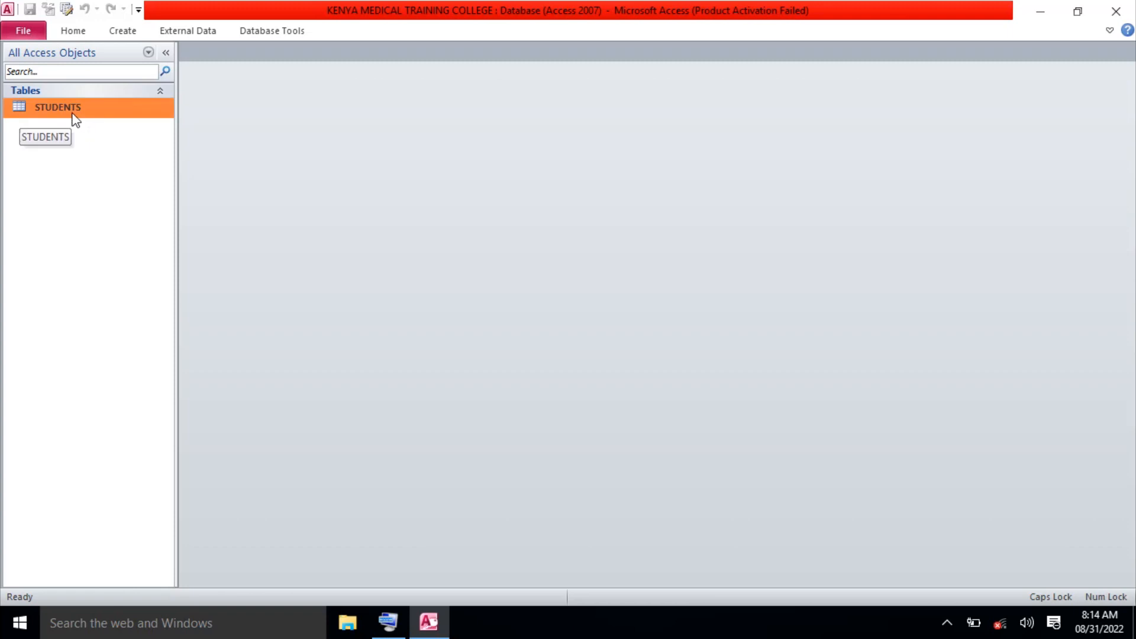
Delete the PASSPORT row in the STUDENTS Design View, confirm, and save the design when closing.
right_click(73, 113)
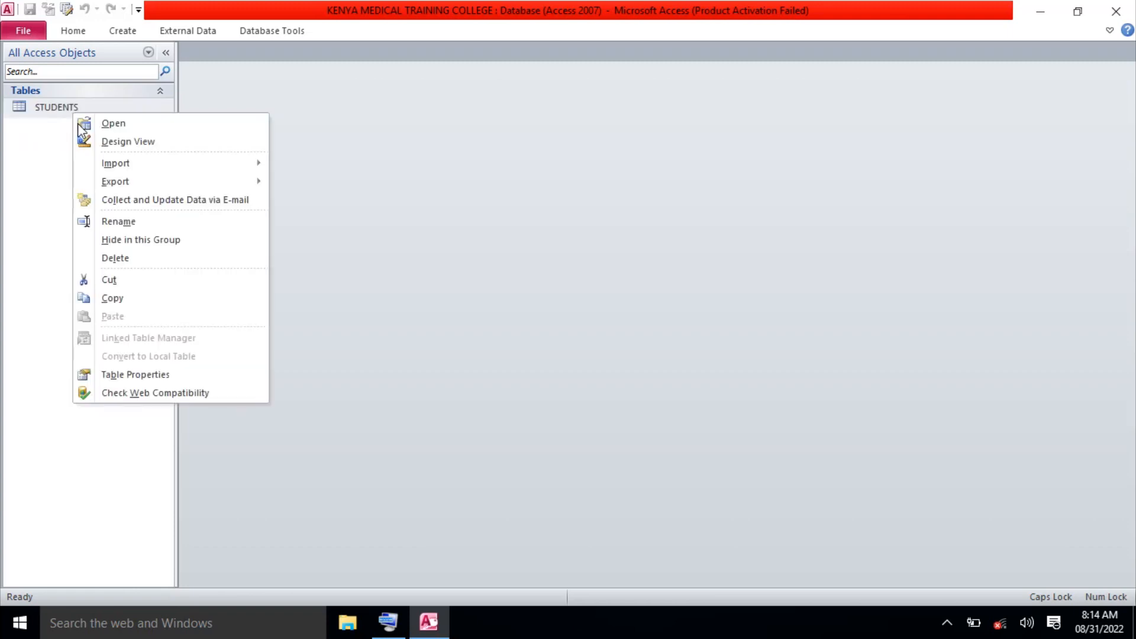
left_click(119, 144)
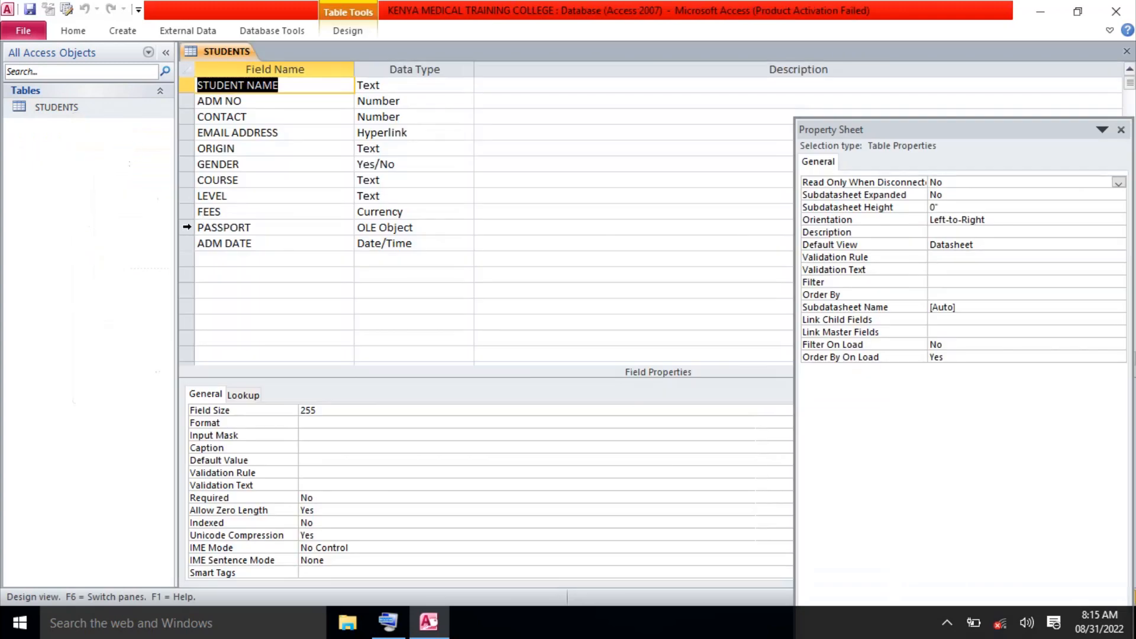
left_click(187, 227)
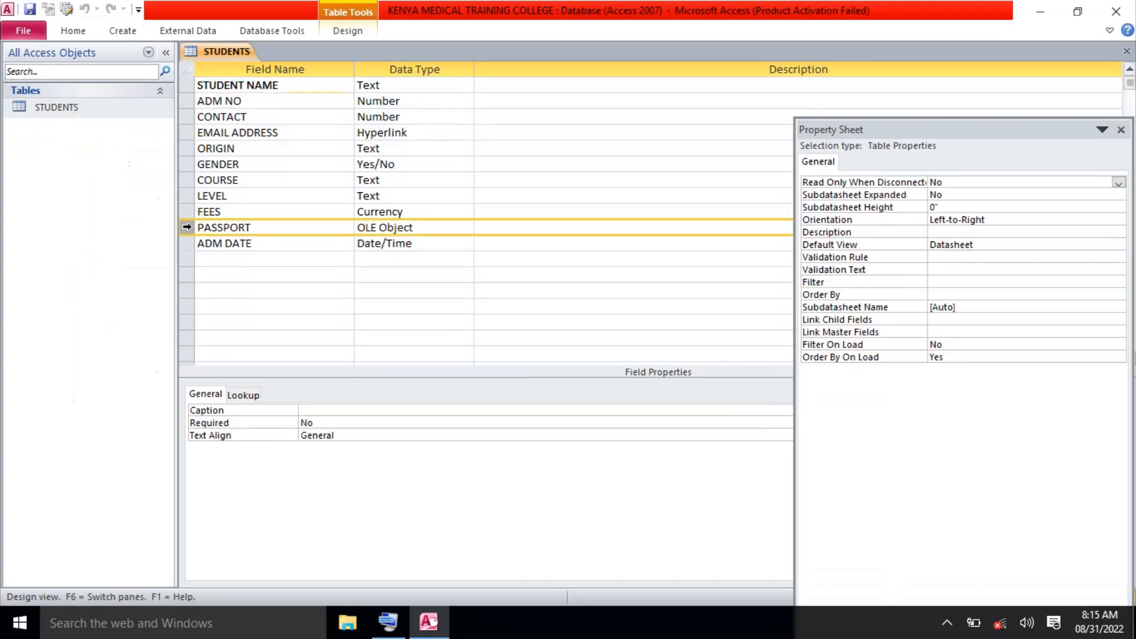
right_click(187, 227)
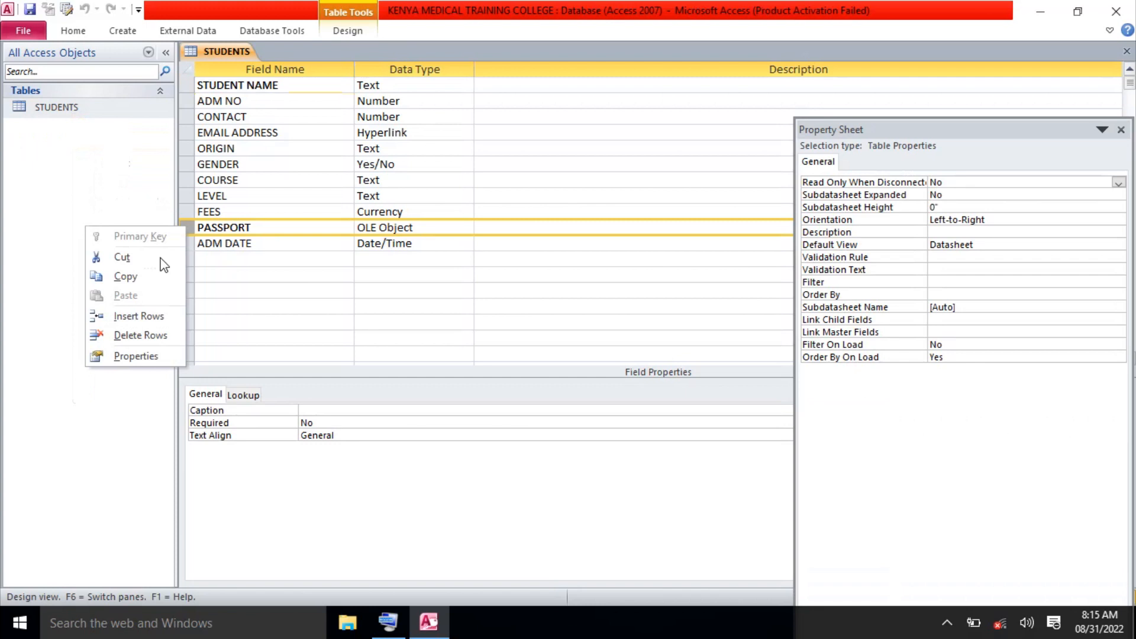
left_click(140, 335)
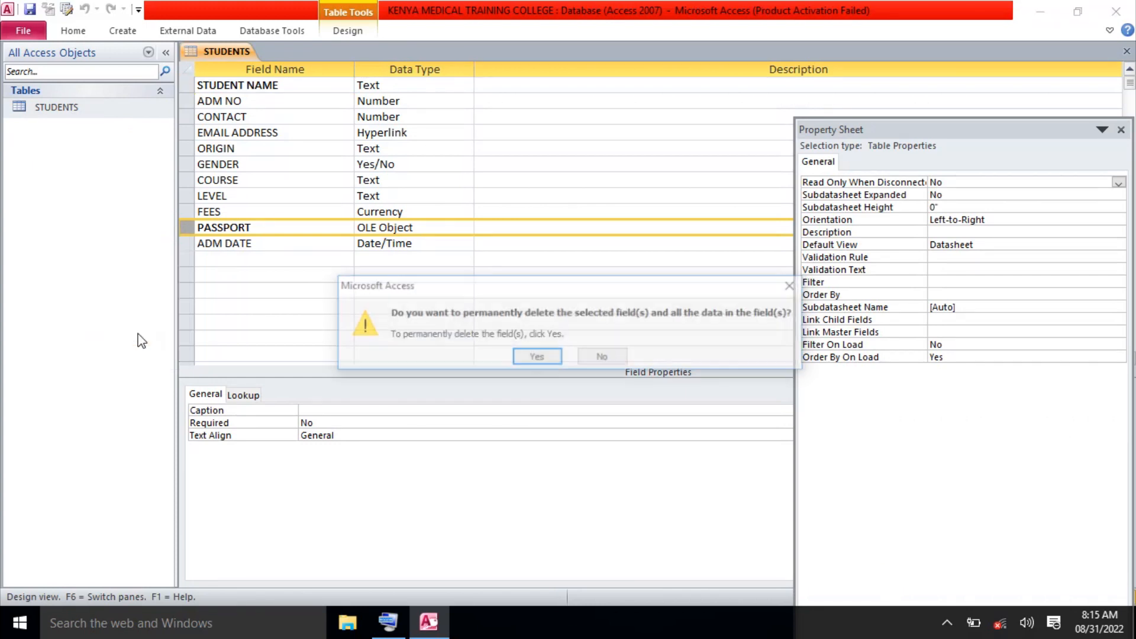
left_click(536, 357)
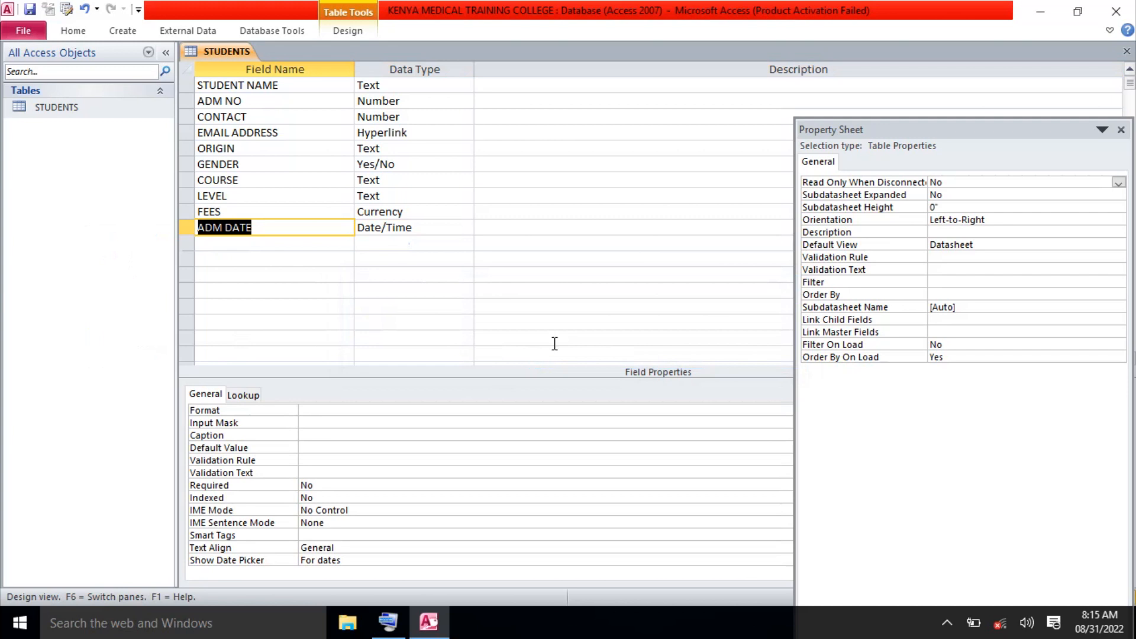
left_click(1127, 52)
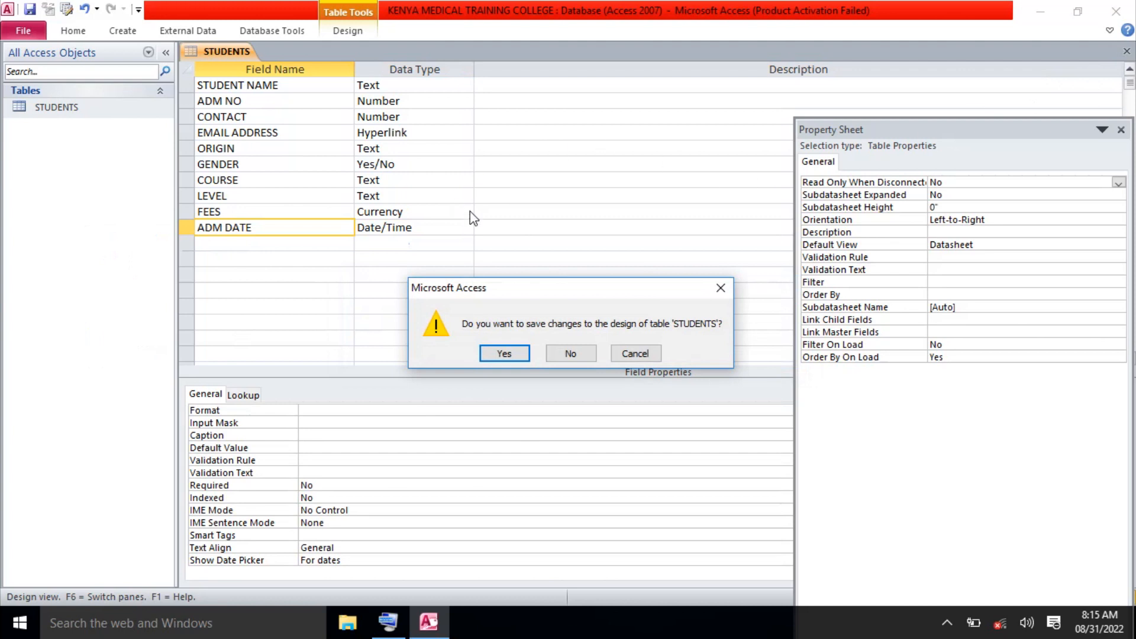
left_click(517, 355)
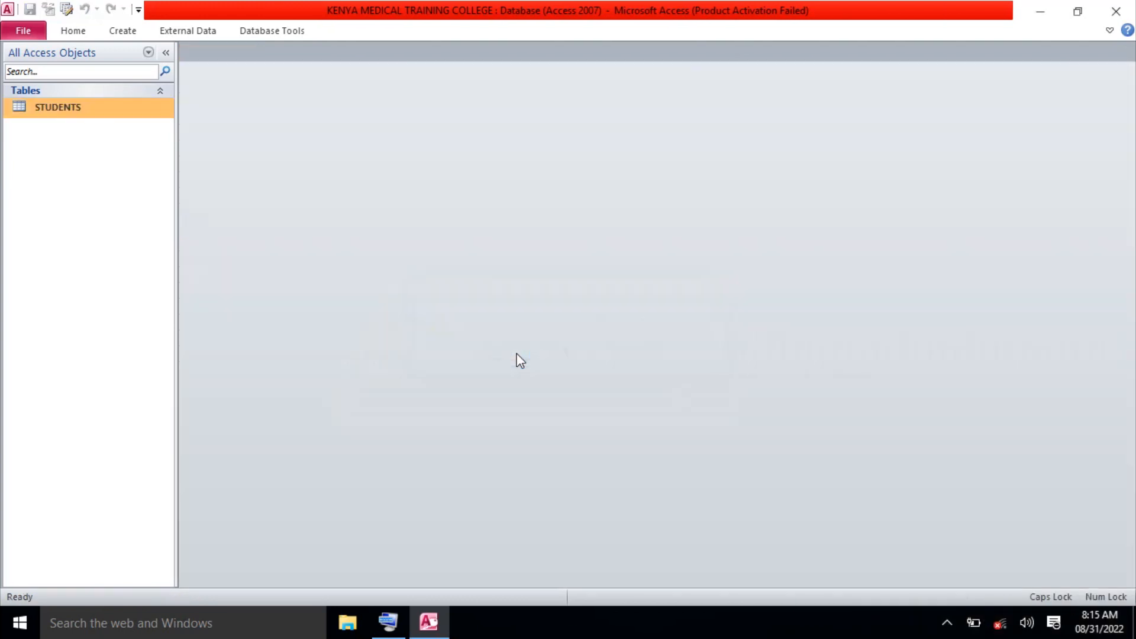
Open the STUDENTS datasheet and insert an Attachment field after STUDENT NAME.
double_click(105, 119)
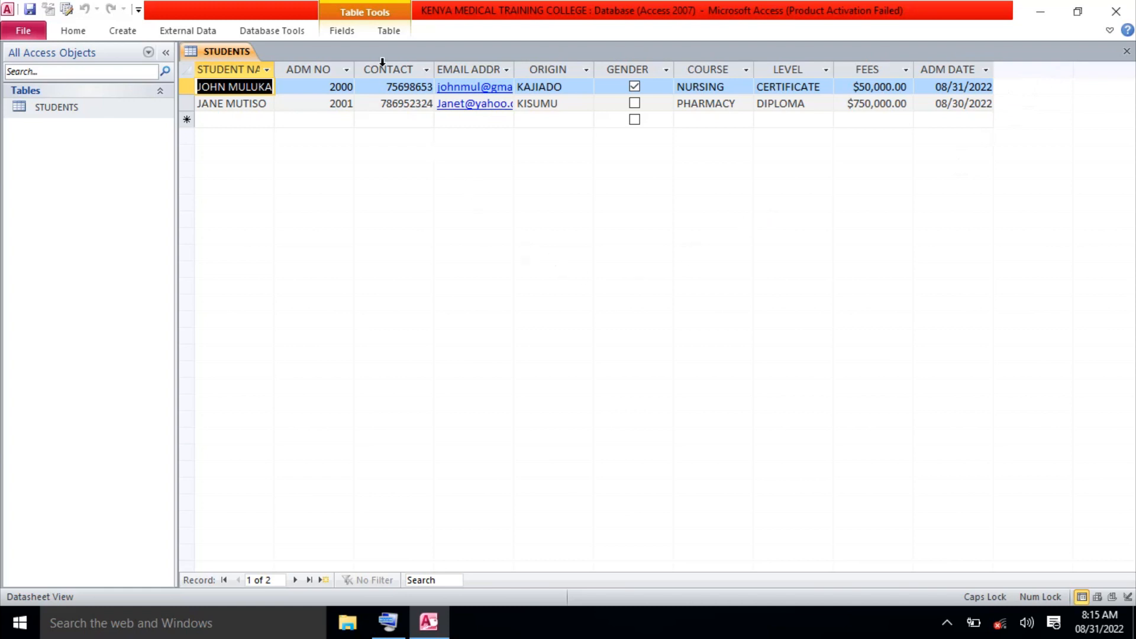
left_click(349, 34)
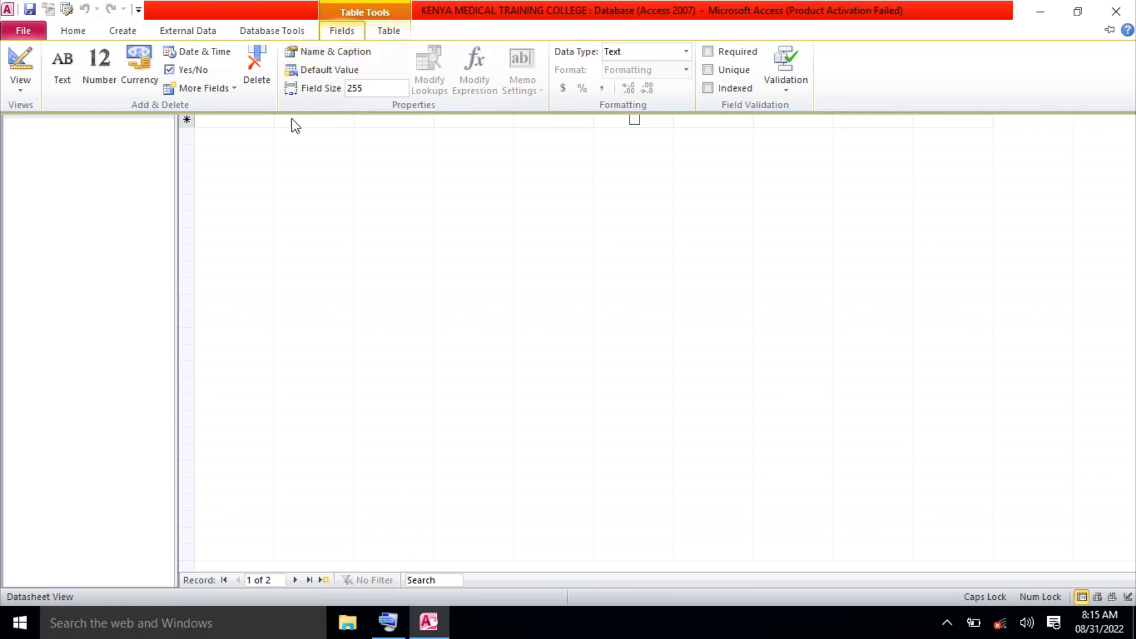
left_click(237, 90)
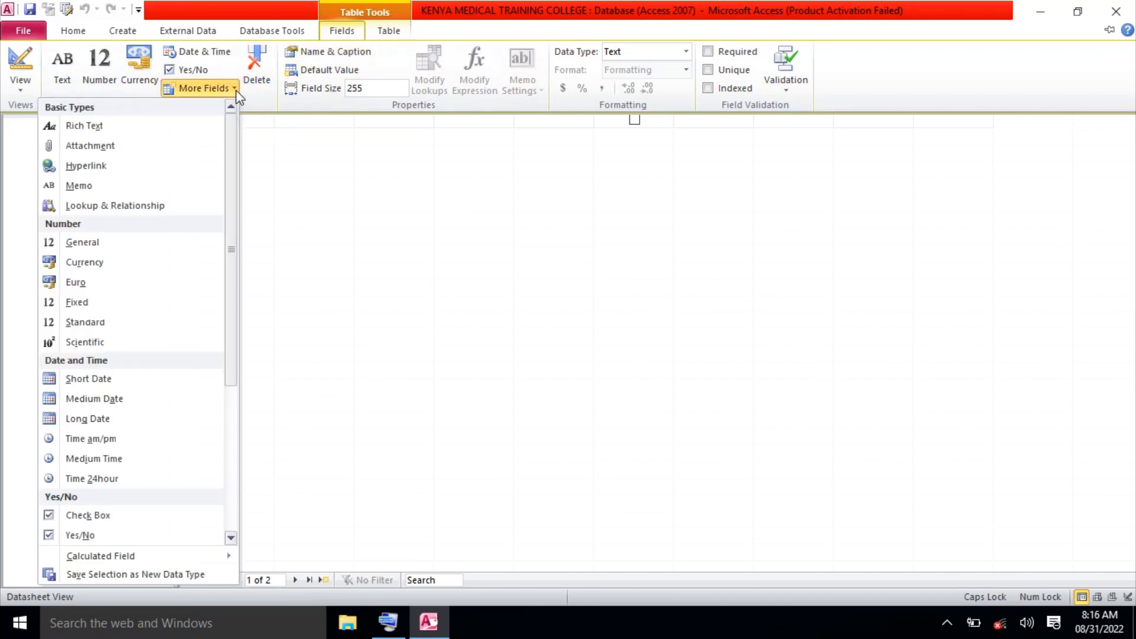
left_click(153, 148)
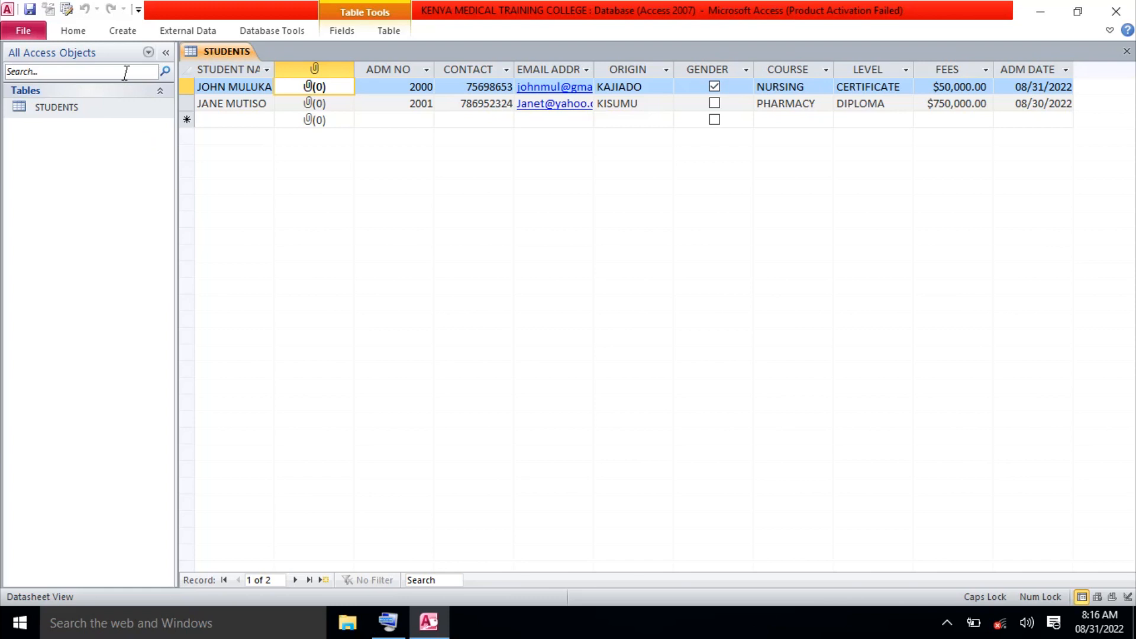
left_click(314, 62)
Delete the misplaced Attachment field, confirming the deletion, and select the ADM DATE column.
right_click(315, 63)
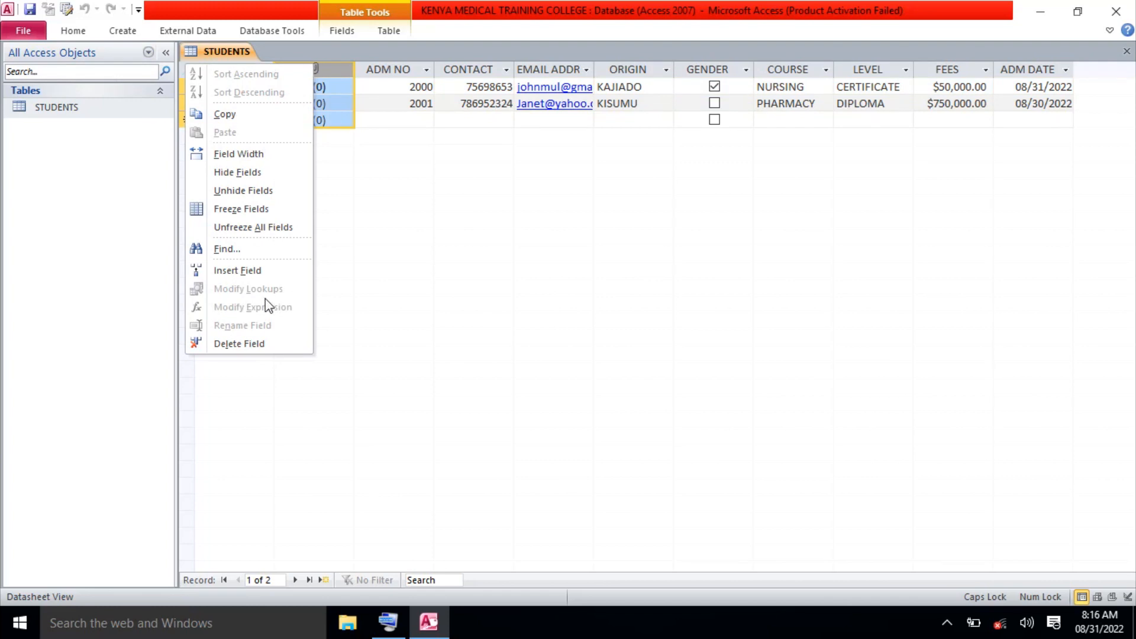
left_click(259, 345)
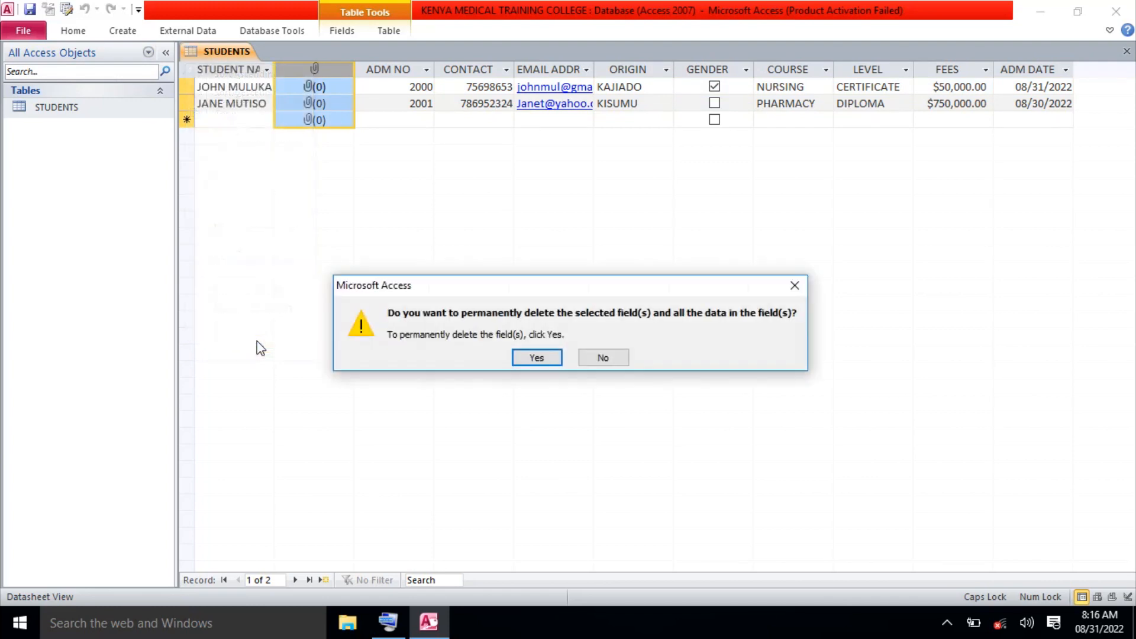
left_click(536, 357)
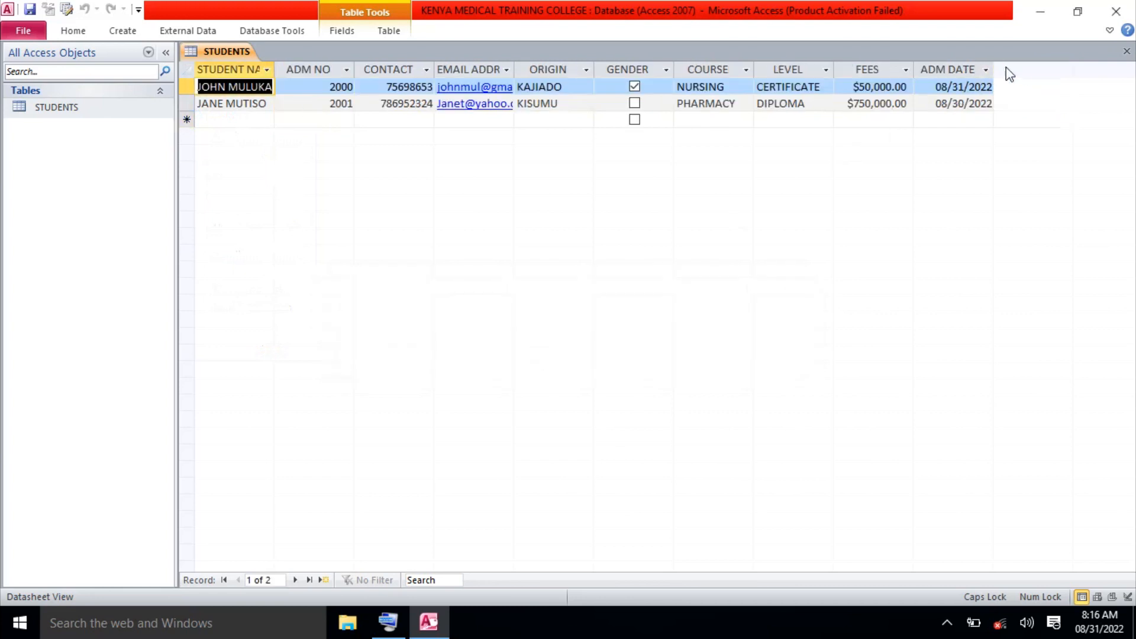
left_click(958, 68)
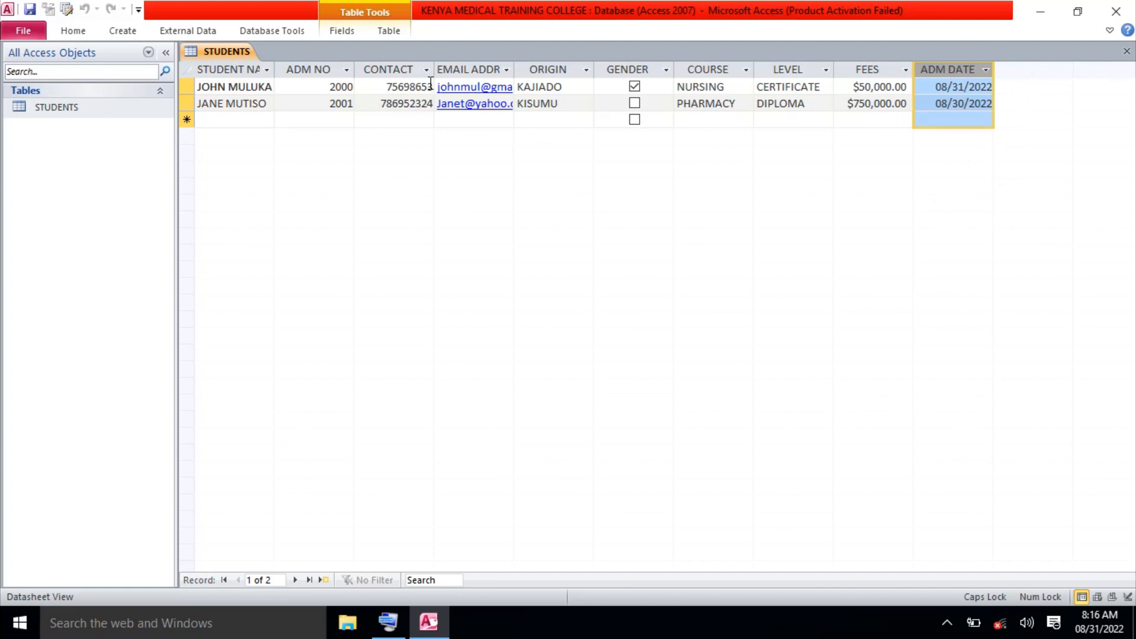
Insert an Attachment field after ADM DATE, select it, and close the STUDENTS datasheet.
left_click(350, 33)
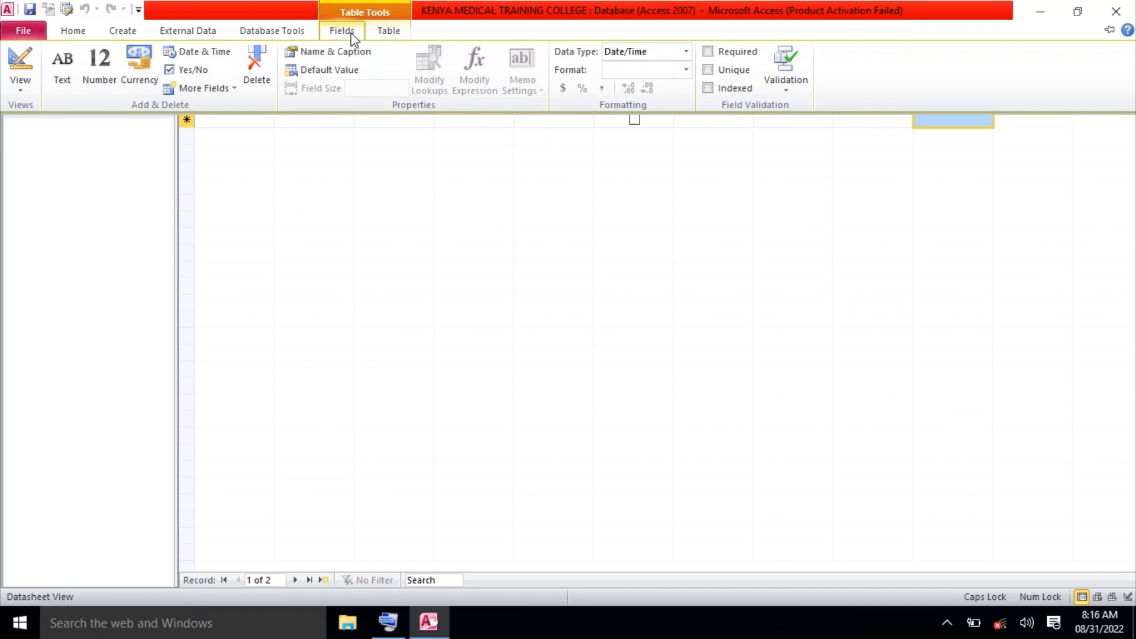
left_click(235, 88)
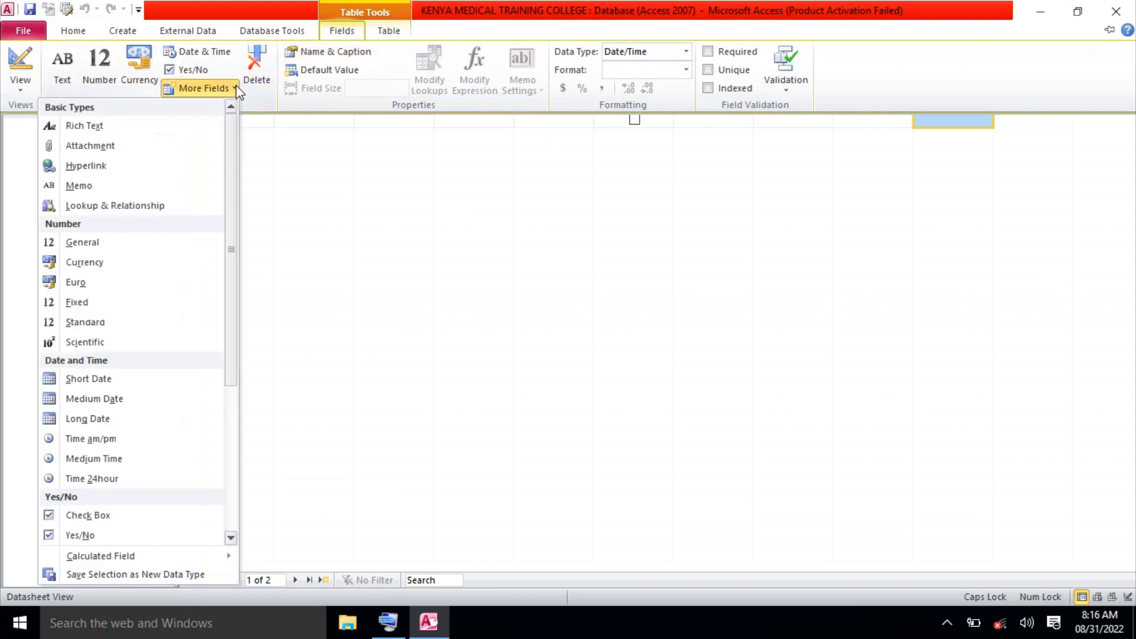
left_click(143, 148)
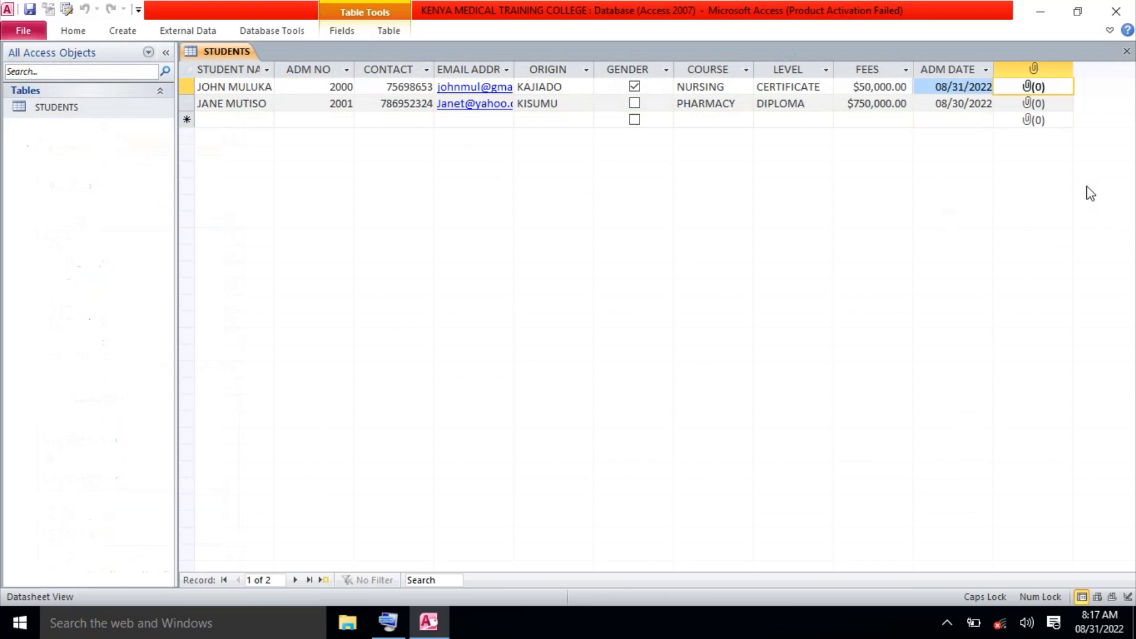
left_click(1048, 72)
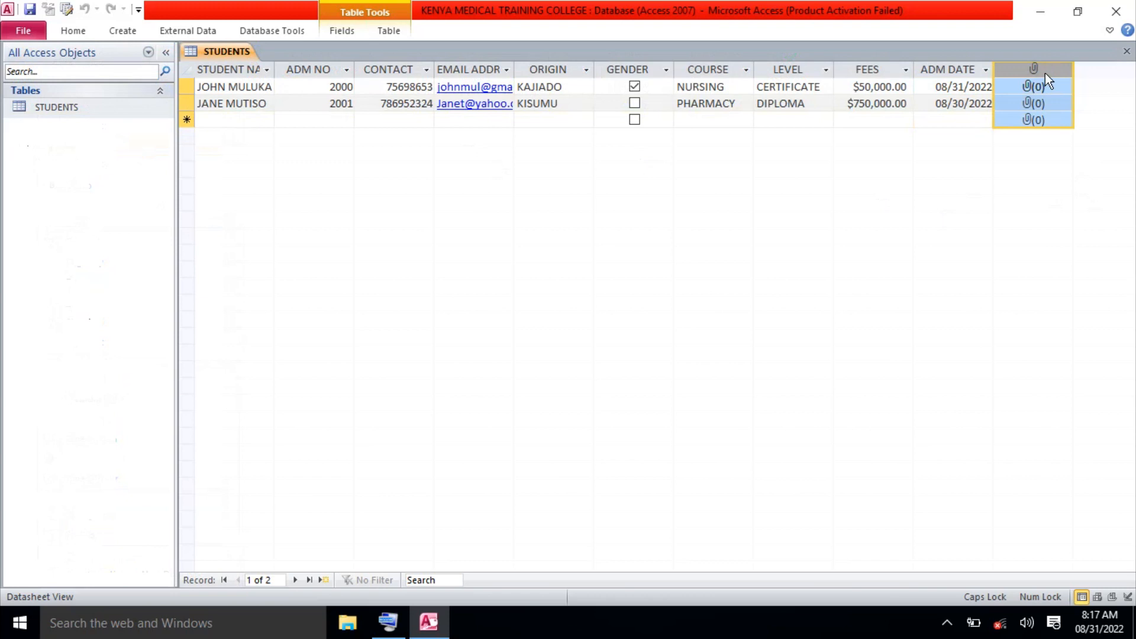
left_click(1043, 66)
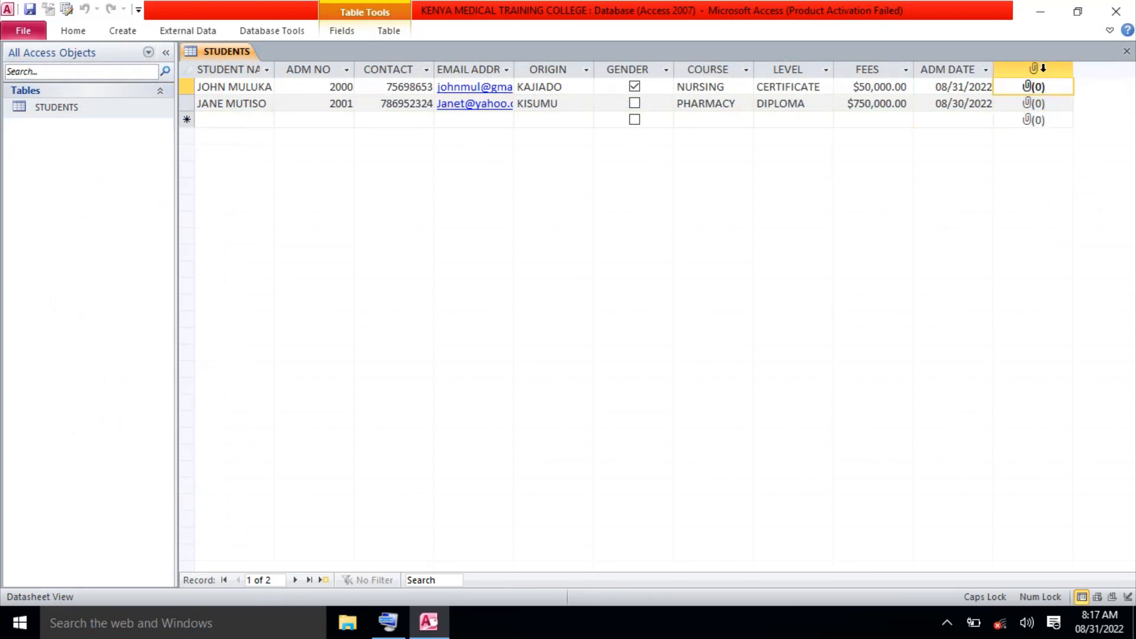
left_click(1043, 68)
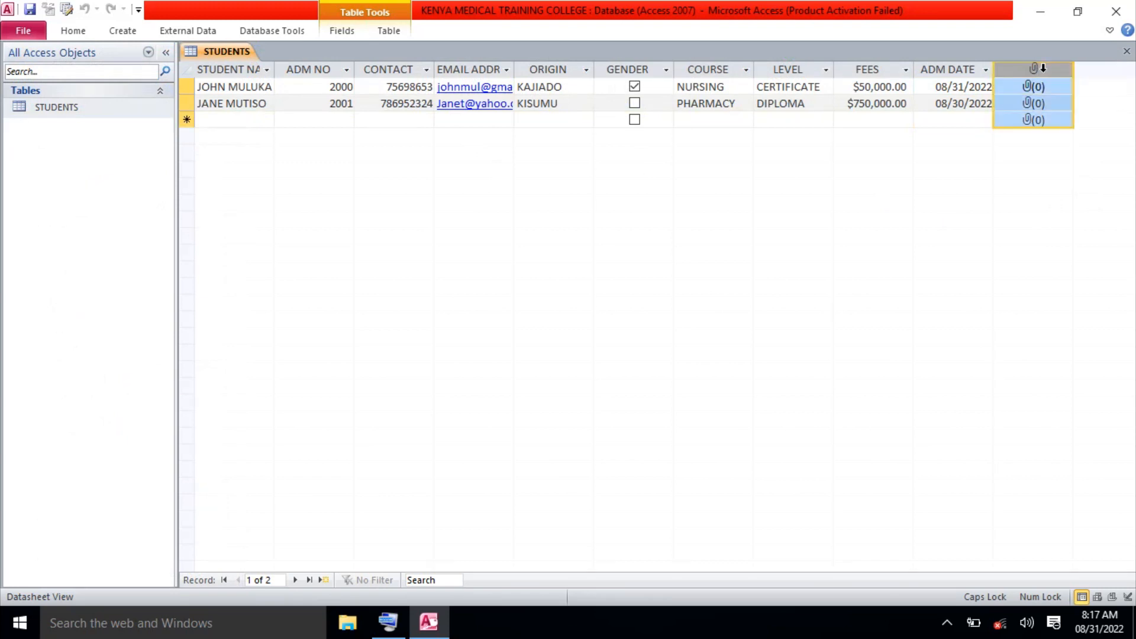
left_click(1126, 52)
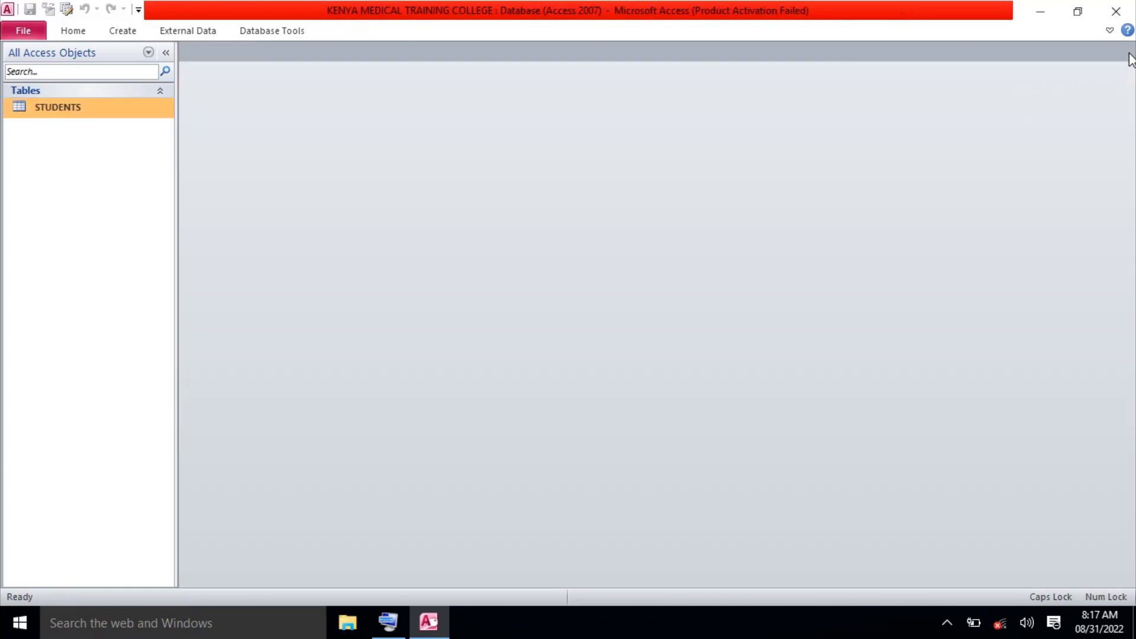
In STUDENTS Design View, rename Field1 to PASSPORT and close, saving the design changes.
right_click(120, 115)
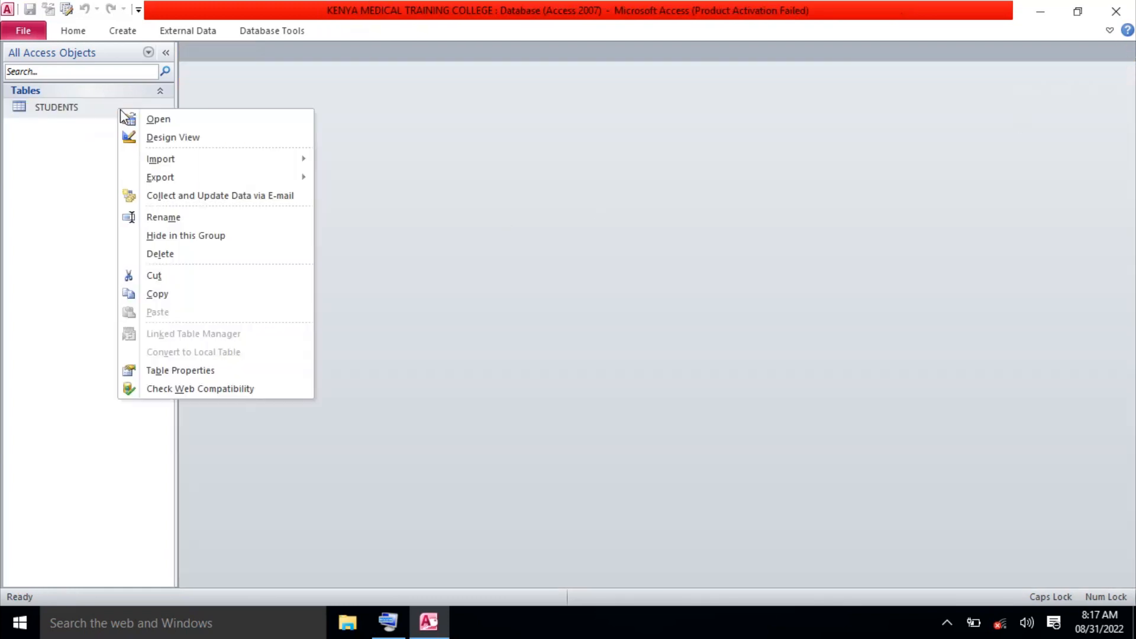
left_click(158, 139)
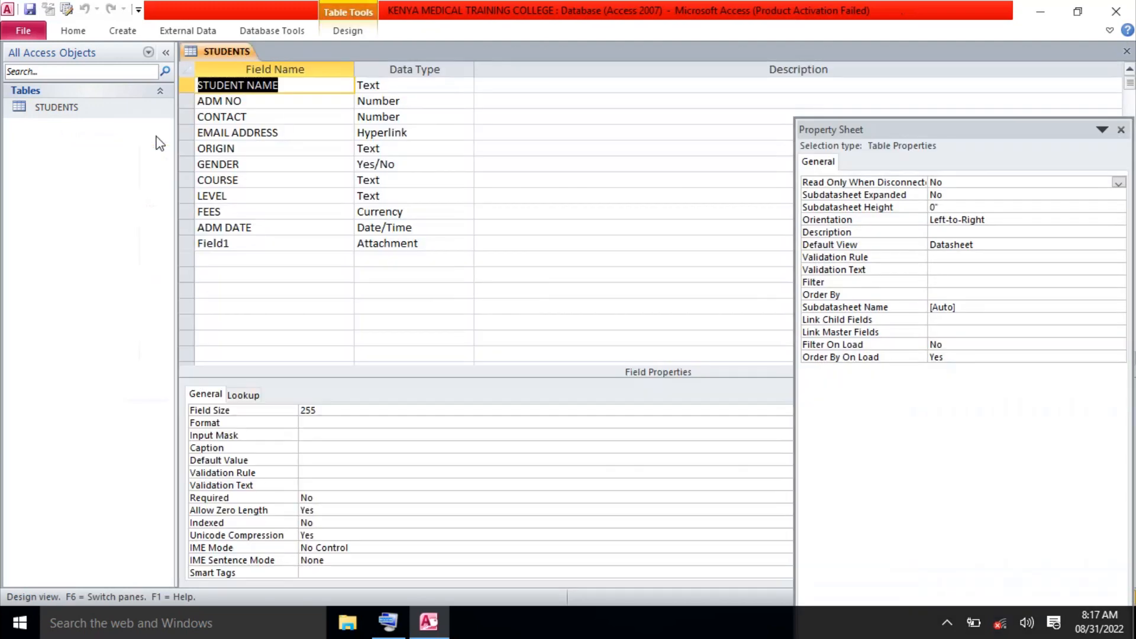
left_click(235, 244)
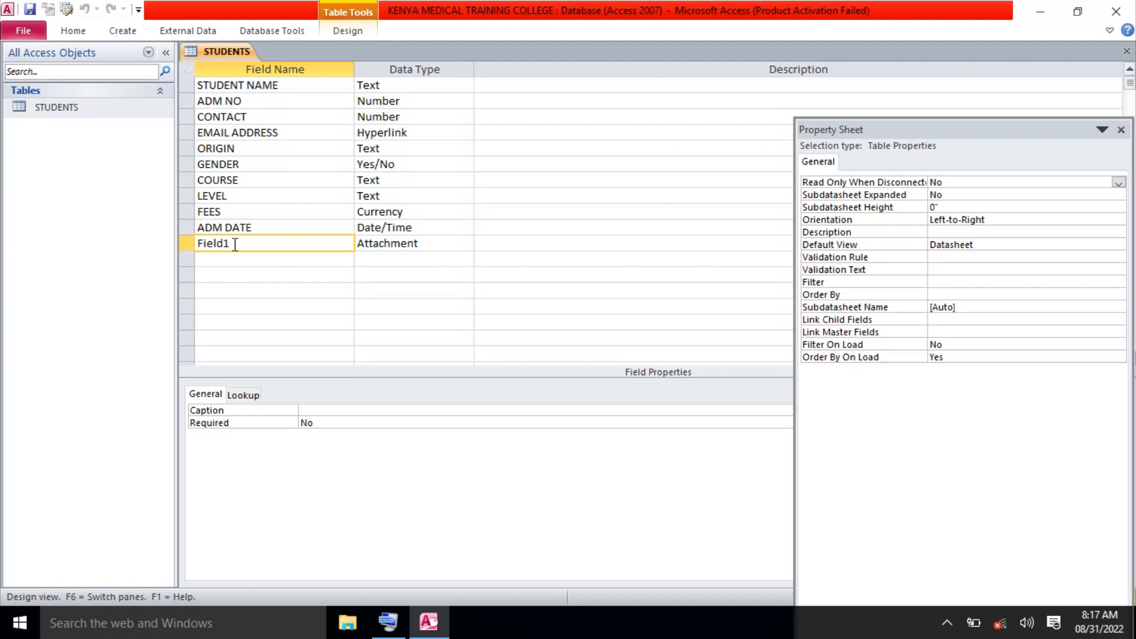
key("BackSpace")
key("BackSpace")
key("BackSpace")
key("BackSpace")
key("BackSpace")
key("BackSpace")
type("PASSPORT")
left_click(1127, 51)
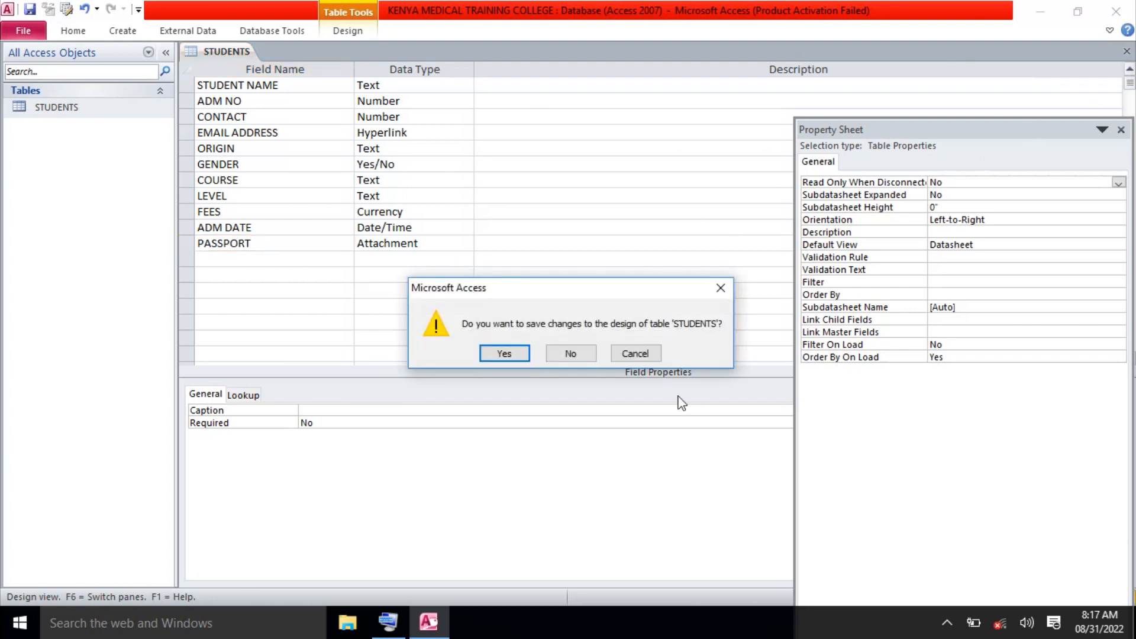
left_click(517, 357)
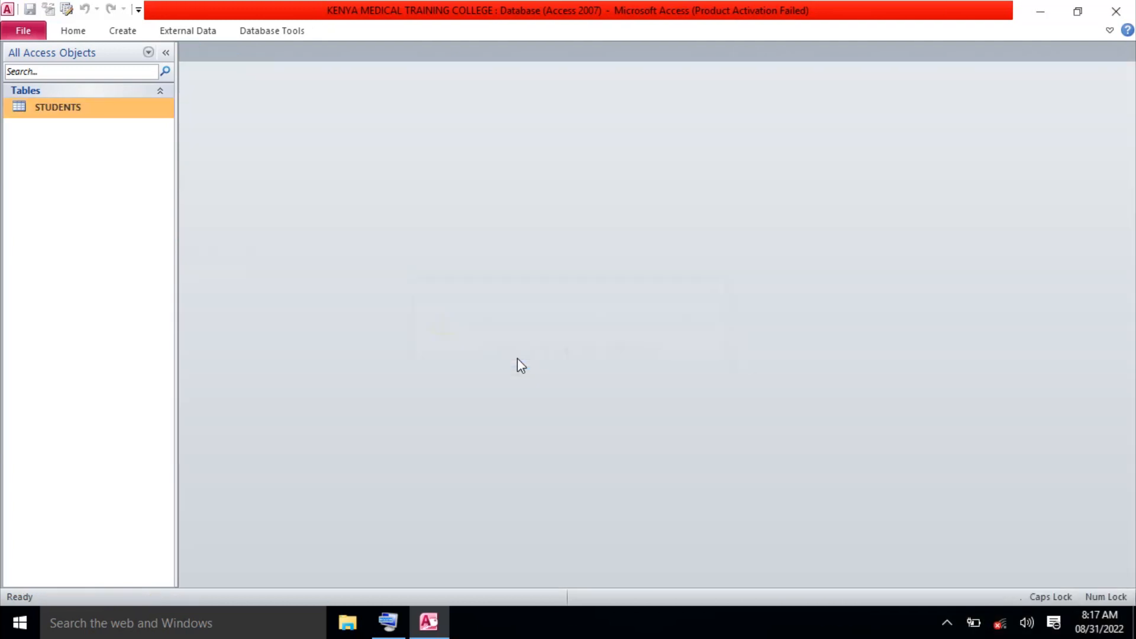
Reopen the STUDENTS datasheet with ADM DATE selected and the Fields ribbon showing.
double_click(111, 115)
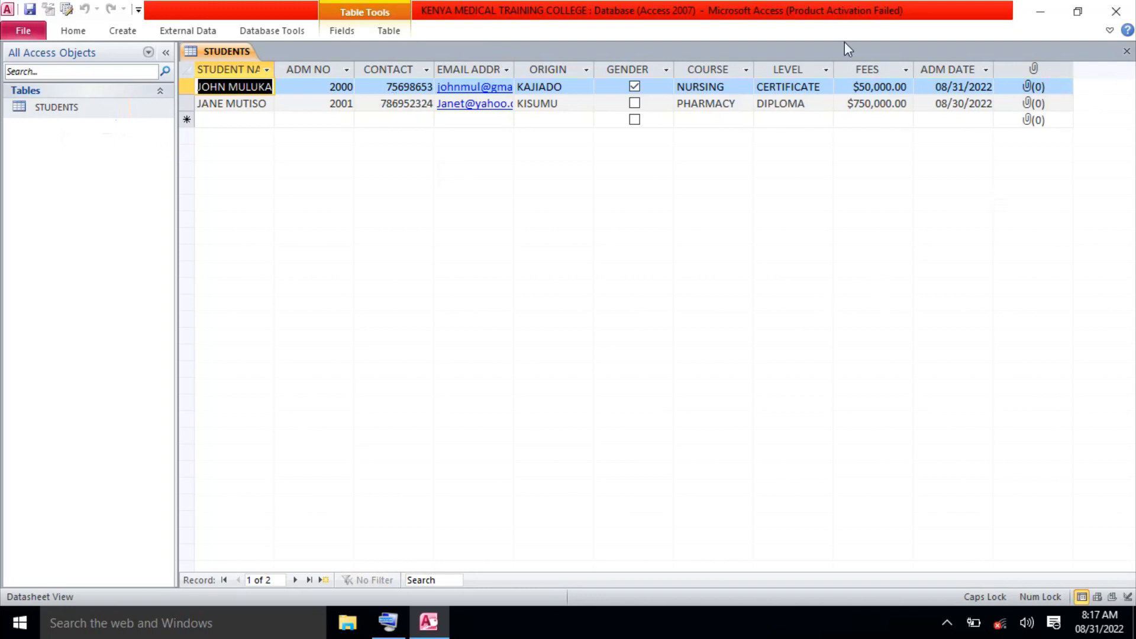
left_click(953, 65)
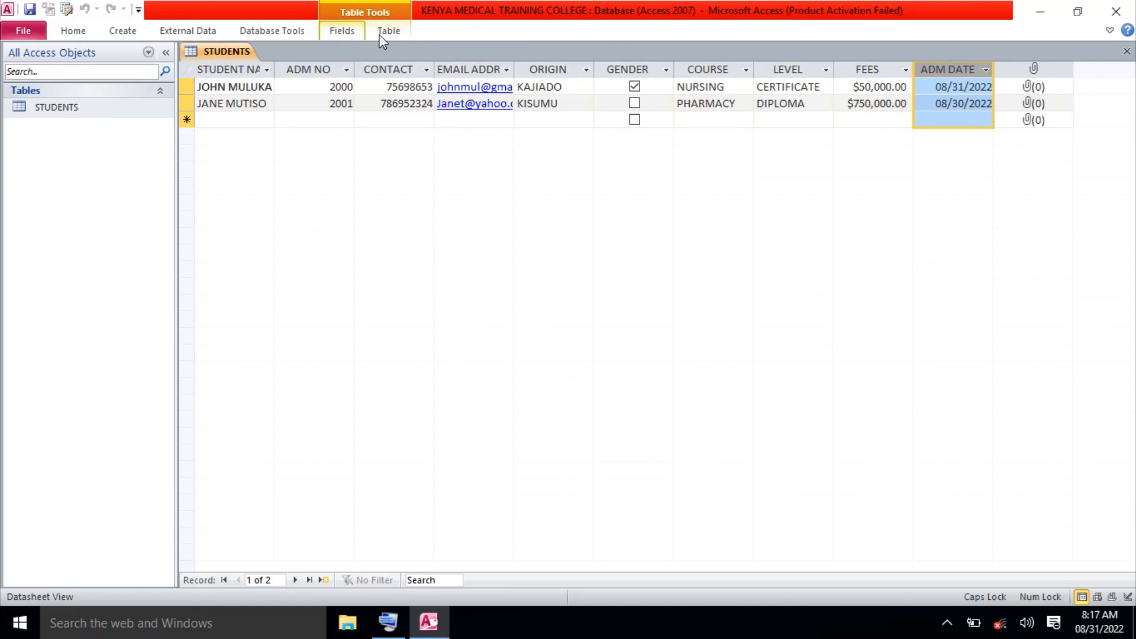
left_click(346, 33)
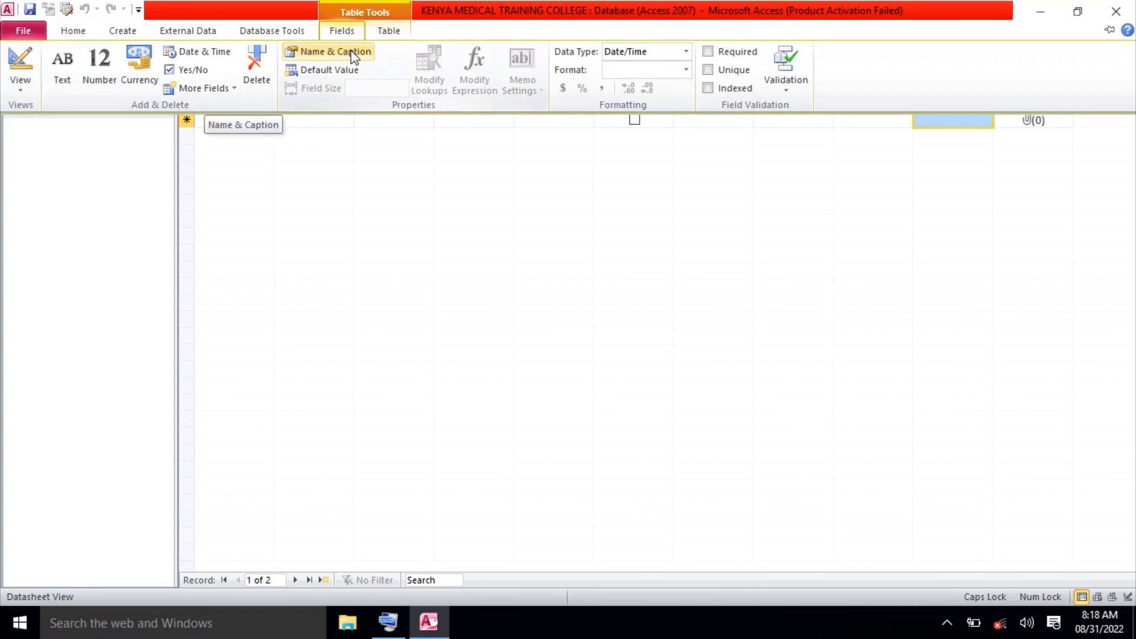
Give the attachment column the caption PASSPORT through Name & Caption.
left_click(353, 55)
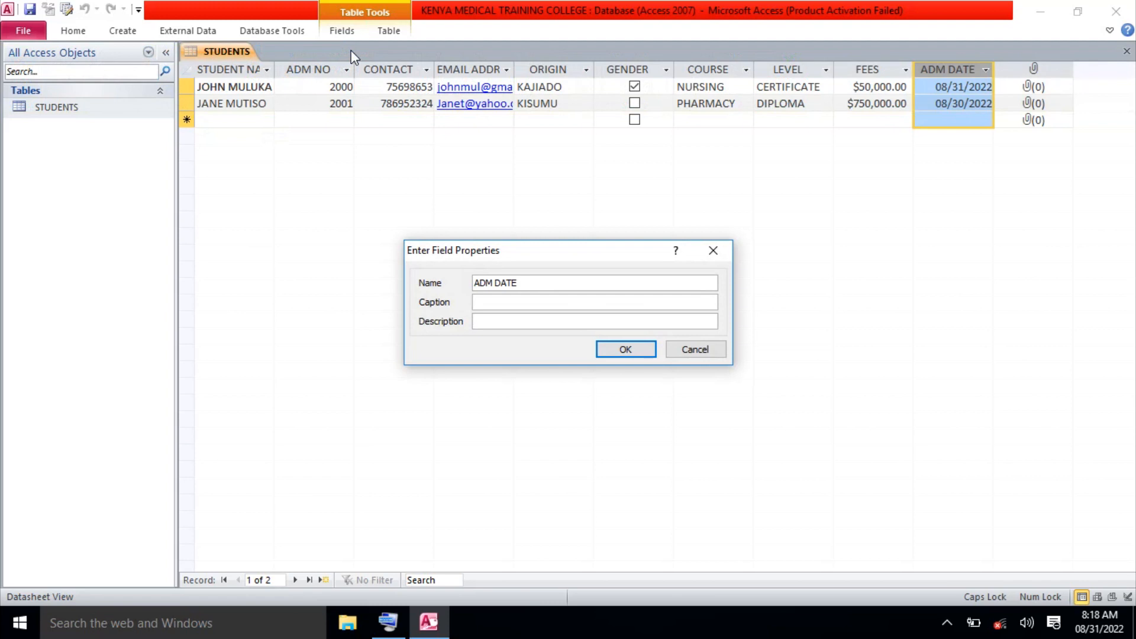
left_click(713, 251)
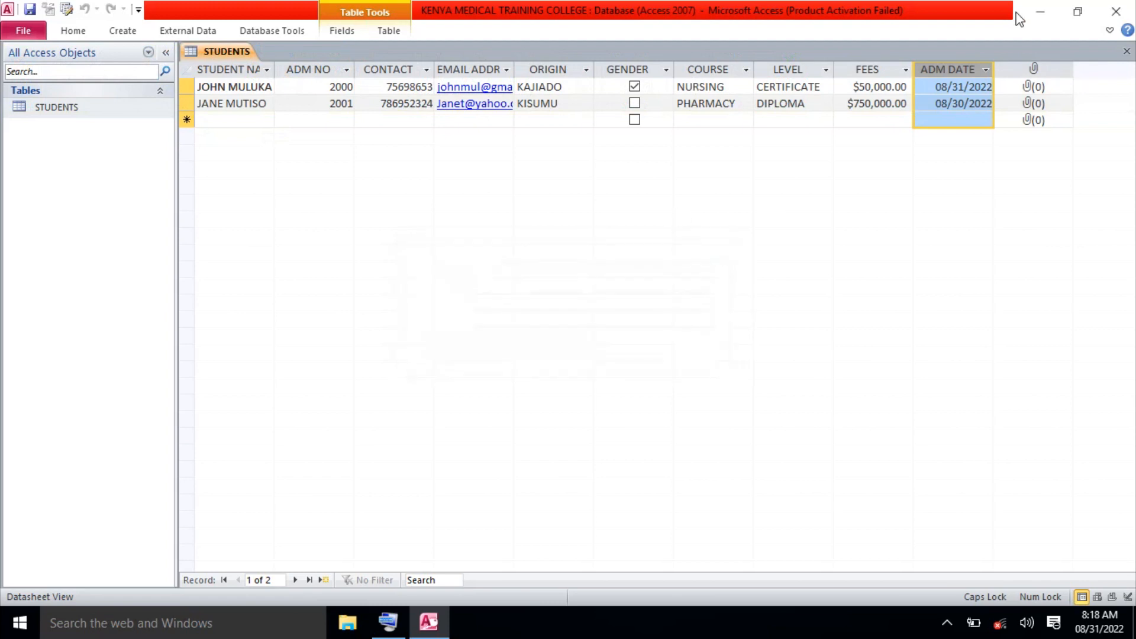
left_click(1033, 69)
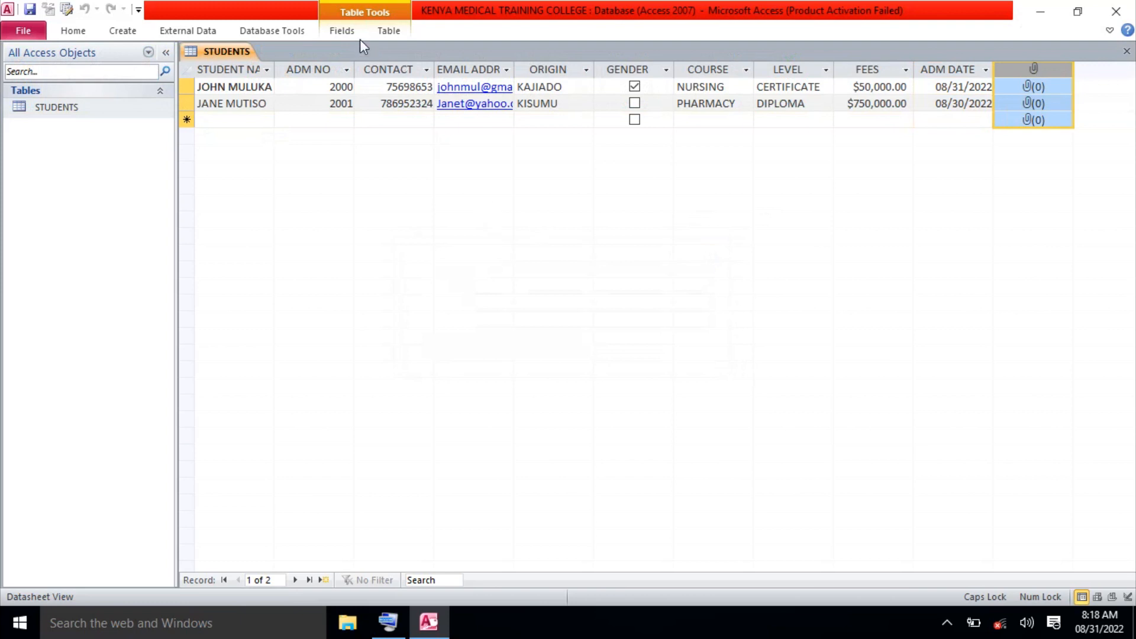
left_click(342, 30)
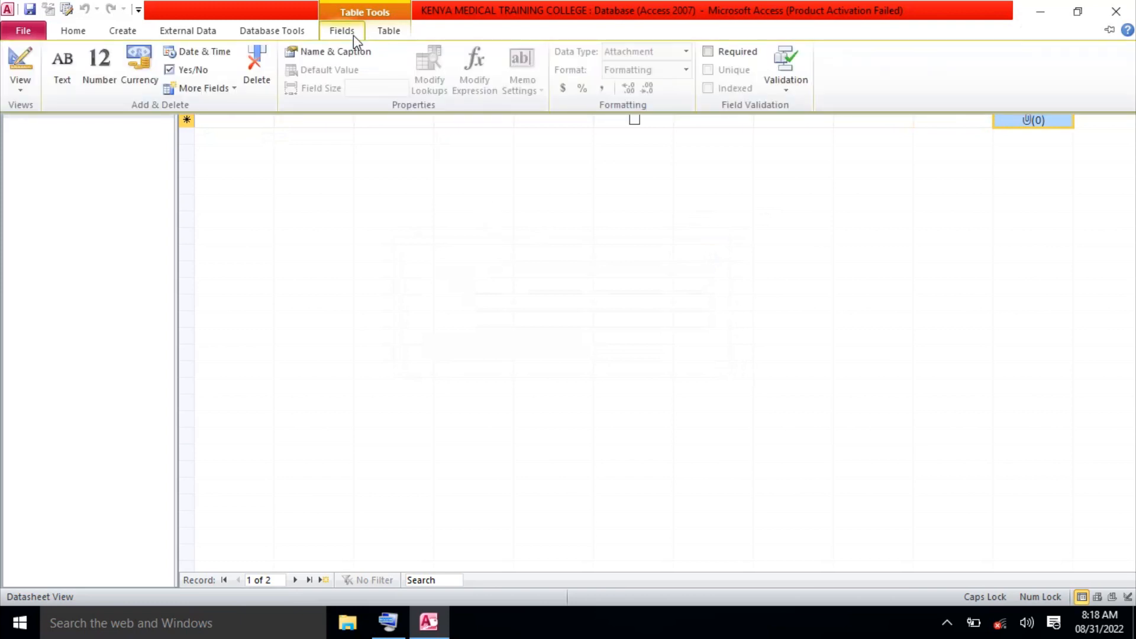
left_click(530, 257)
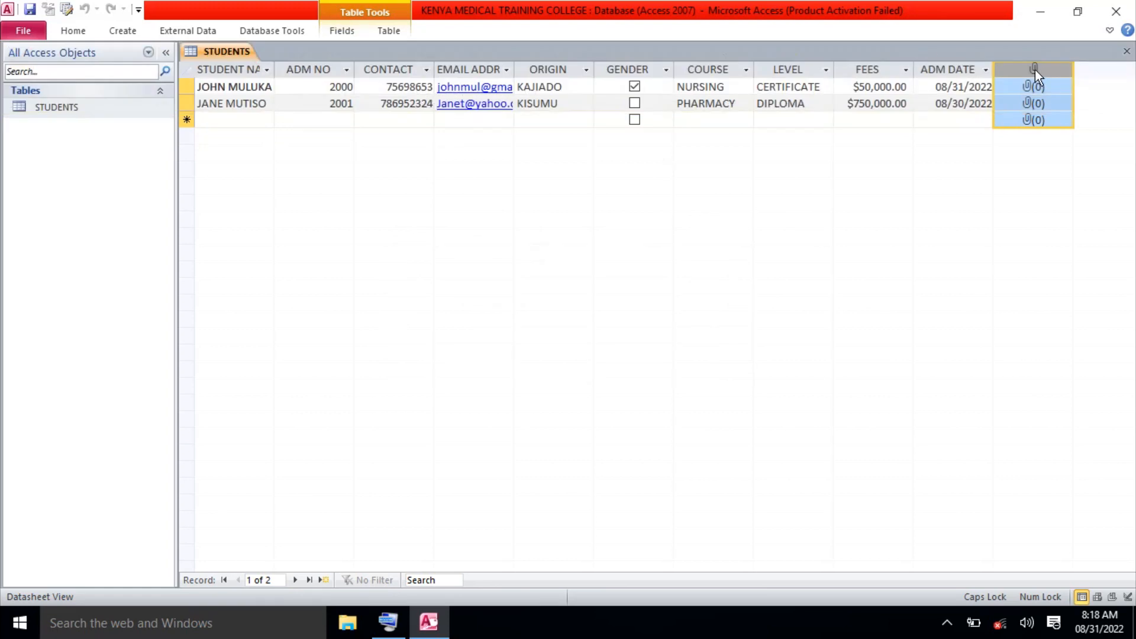
left_click(346, 34)
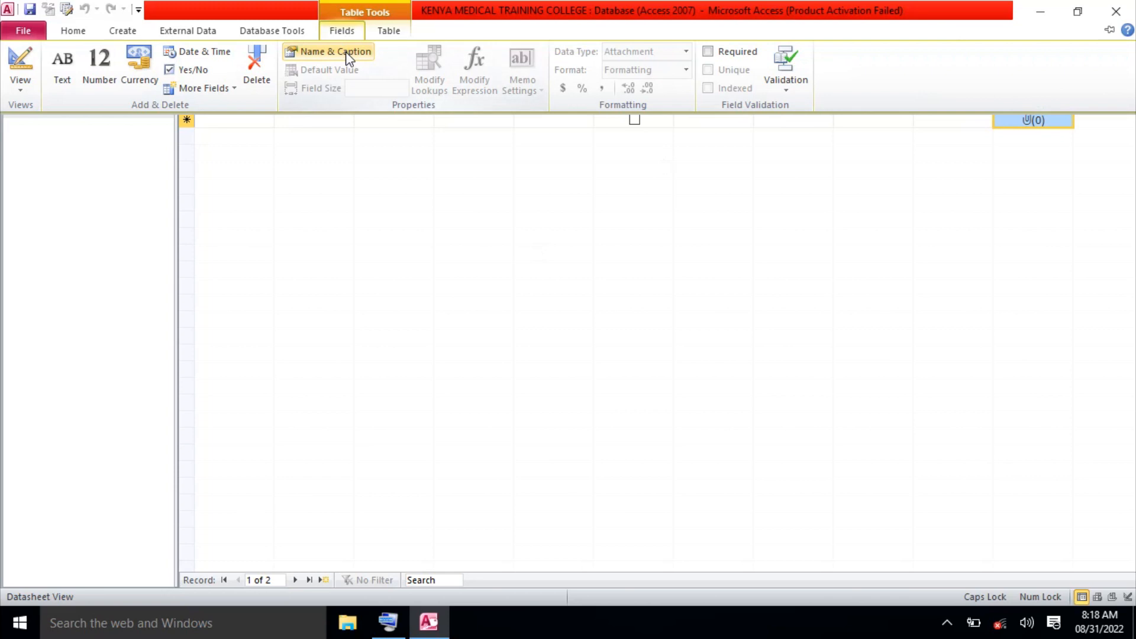
left_click(345, 51)
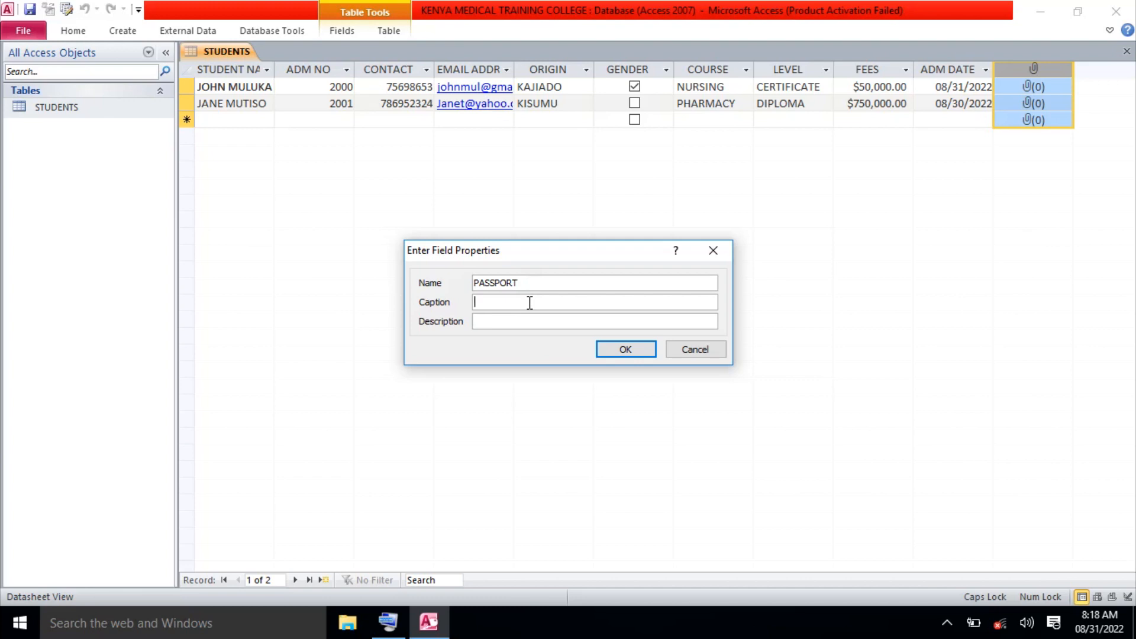
type("PASSPORT")
left_click(622, 349)
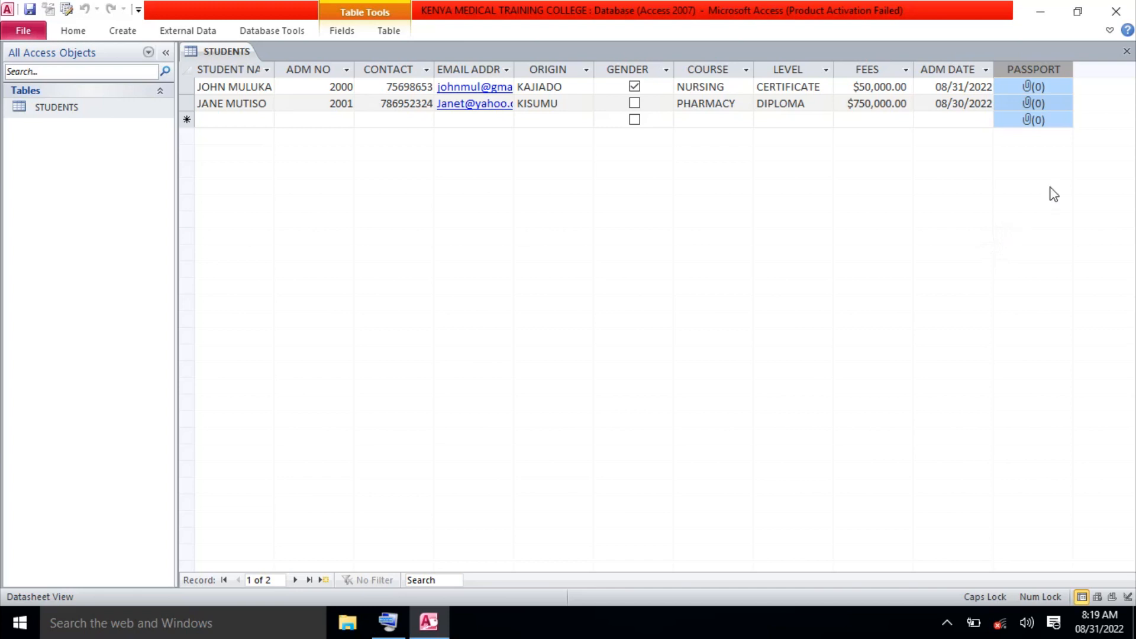
Open row 1's PASSPORT Attachments dialog and start adding a file.
left_click(1041, 89)
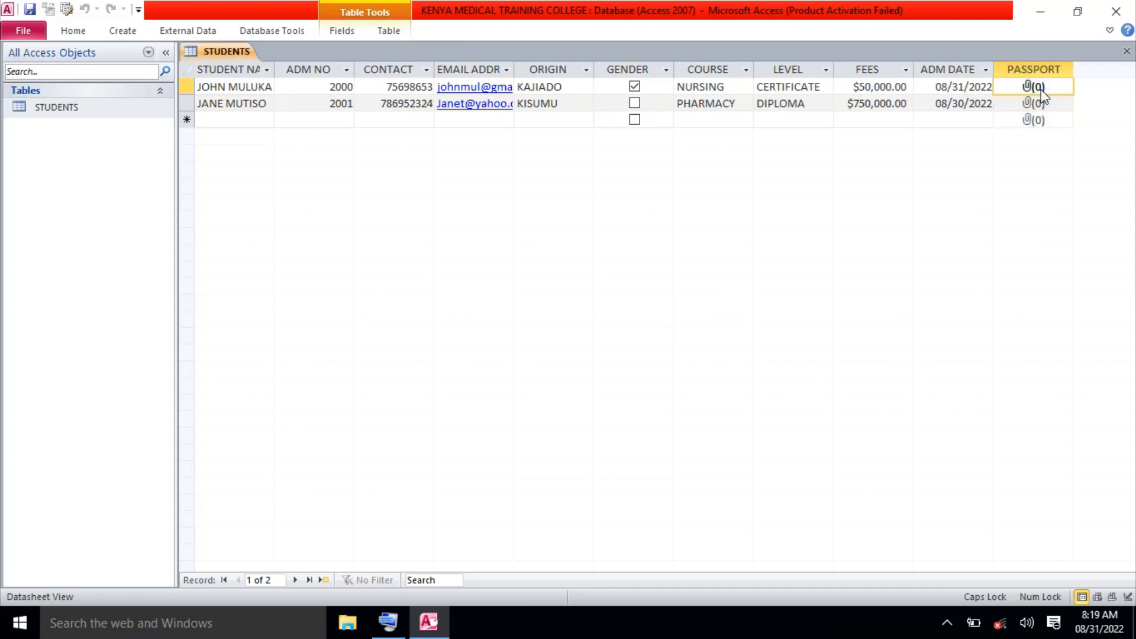
double_click(1033, 88)
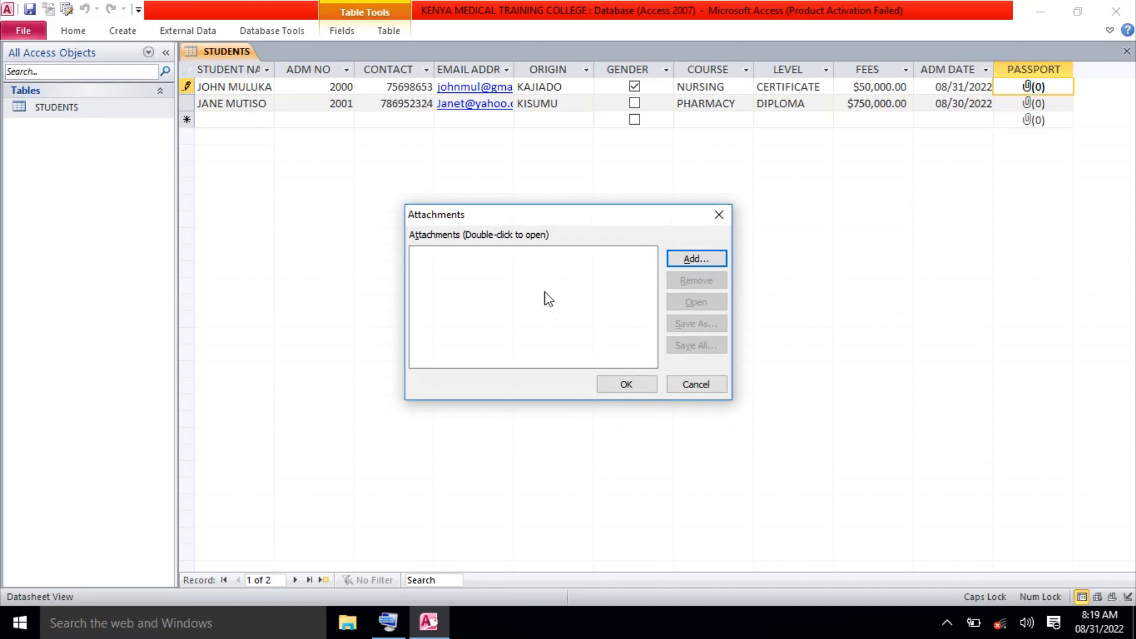
left_click(720, 215)
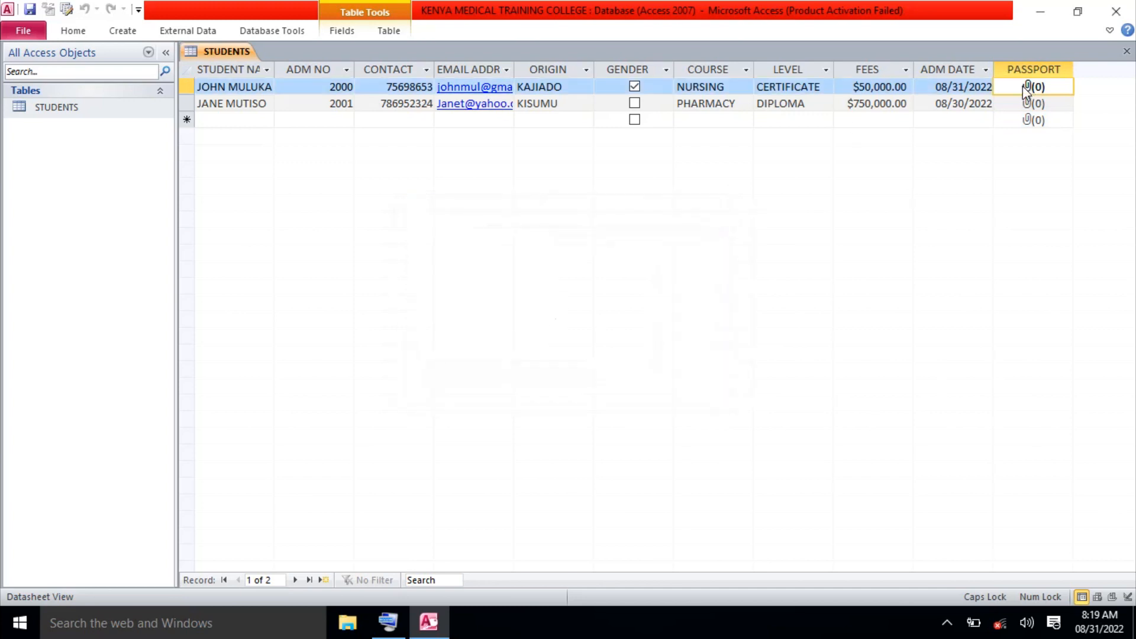
double_click(1025, 88)
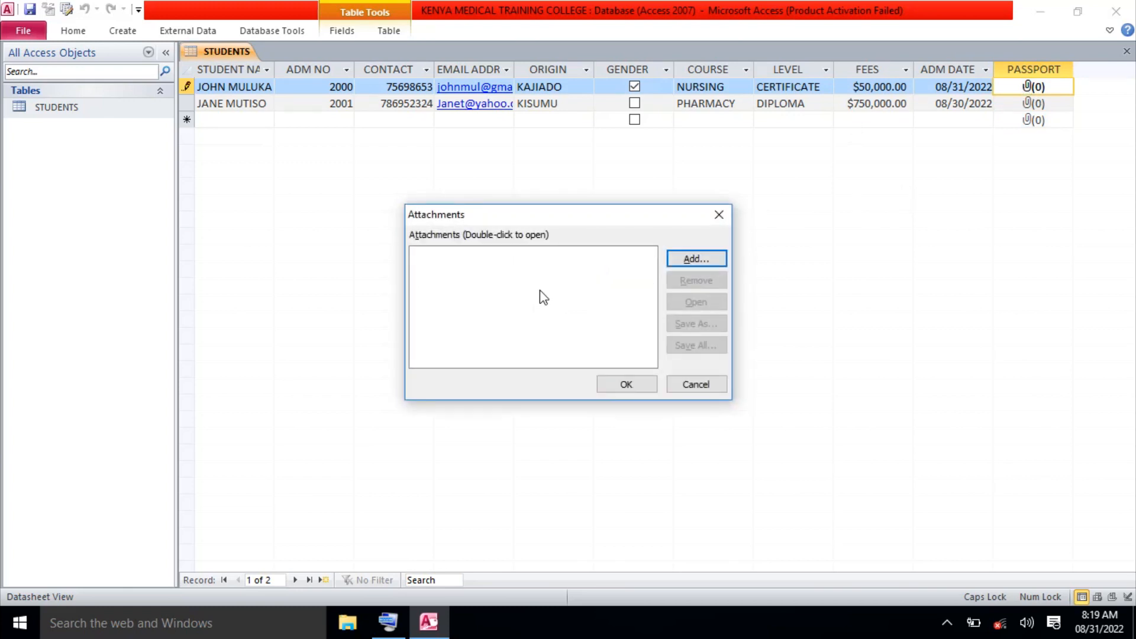
left_click(693, 258)
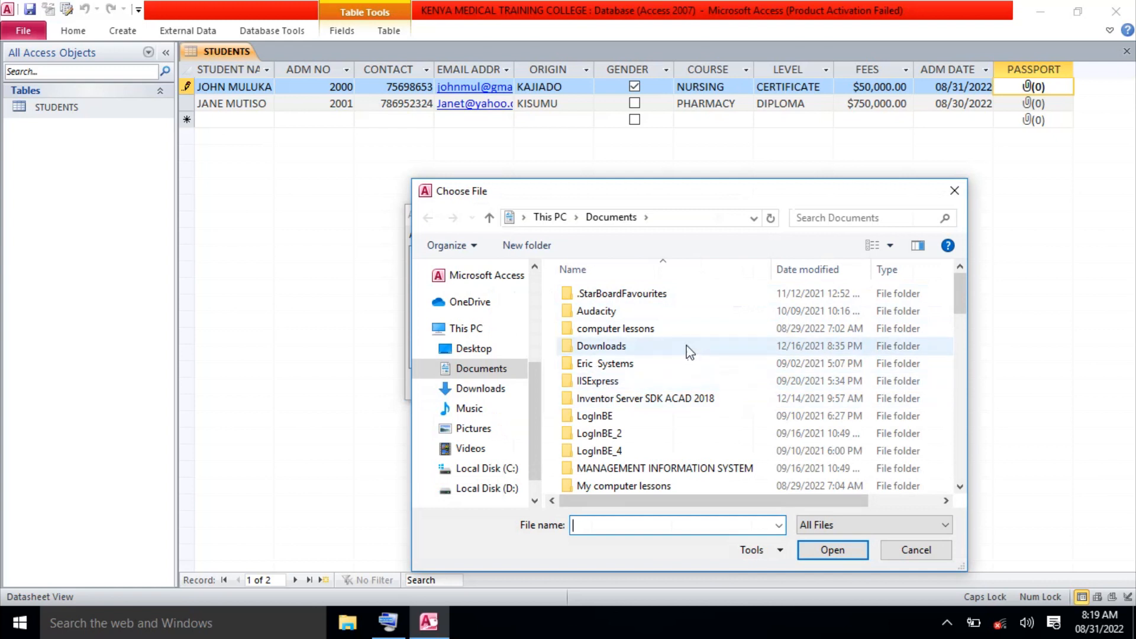
Pick Capture 1.PNG from the Pictures folder to list it in the attachments.
left_click(495, 433)
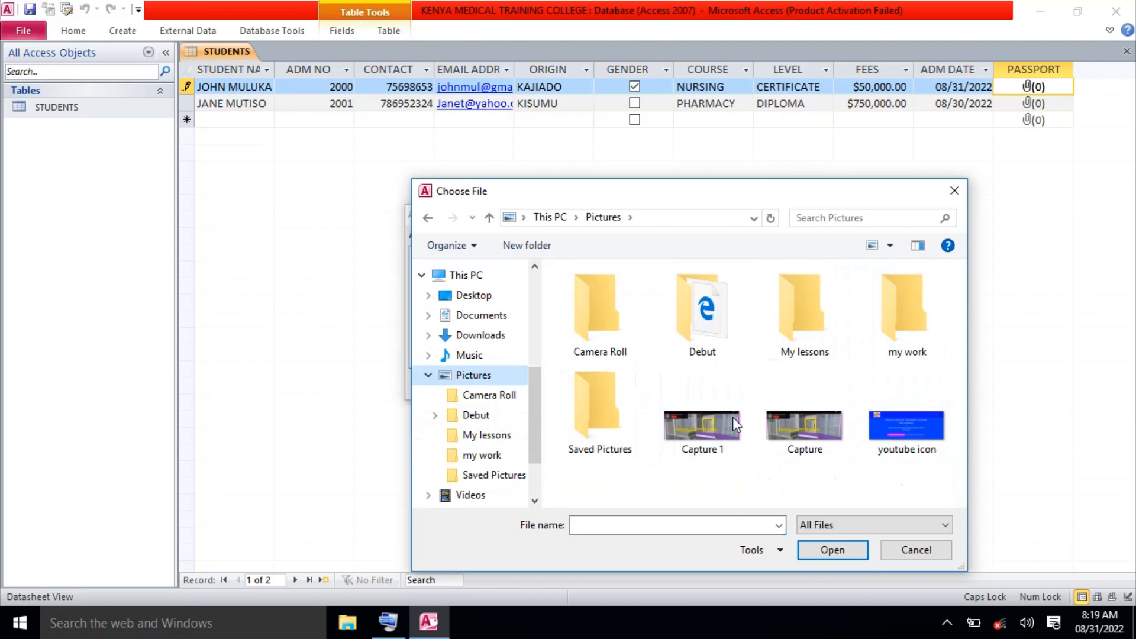
double_click(705, 324)
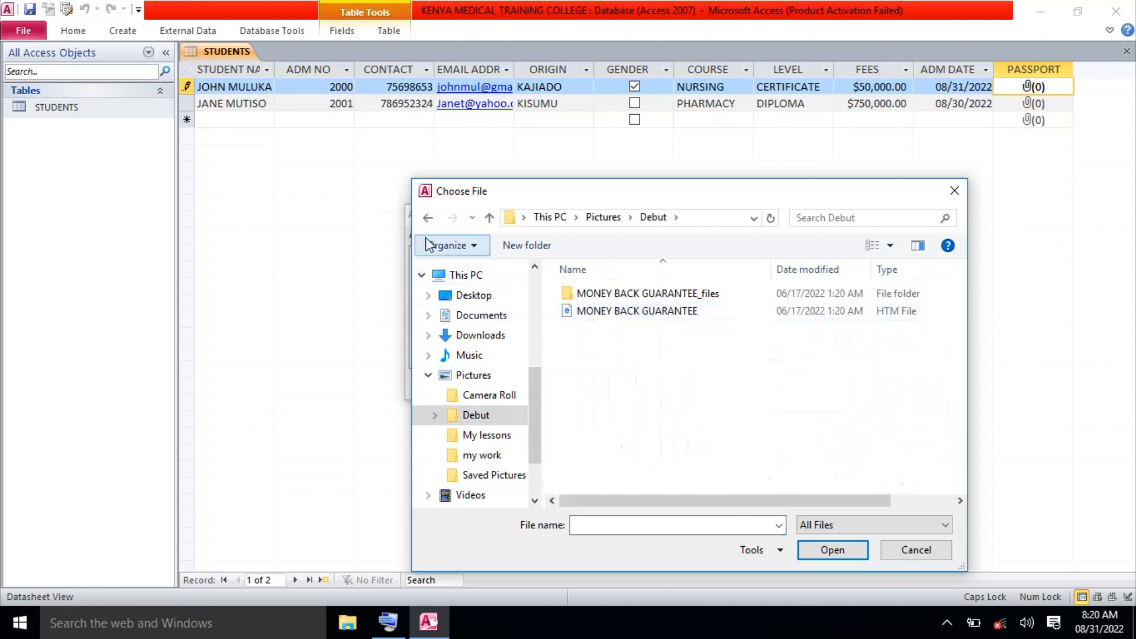
left_click(428, 219)
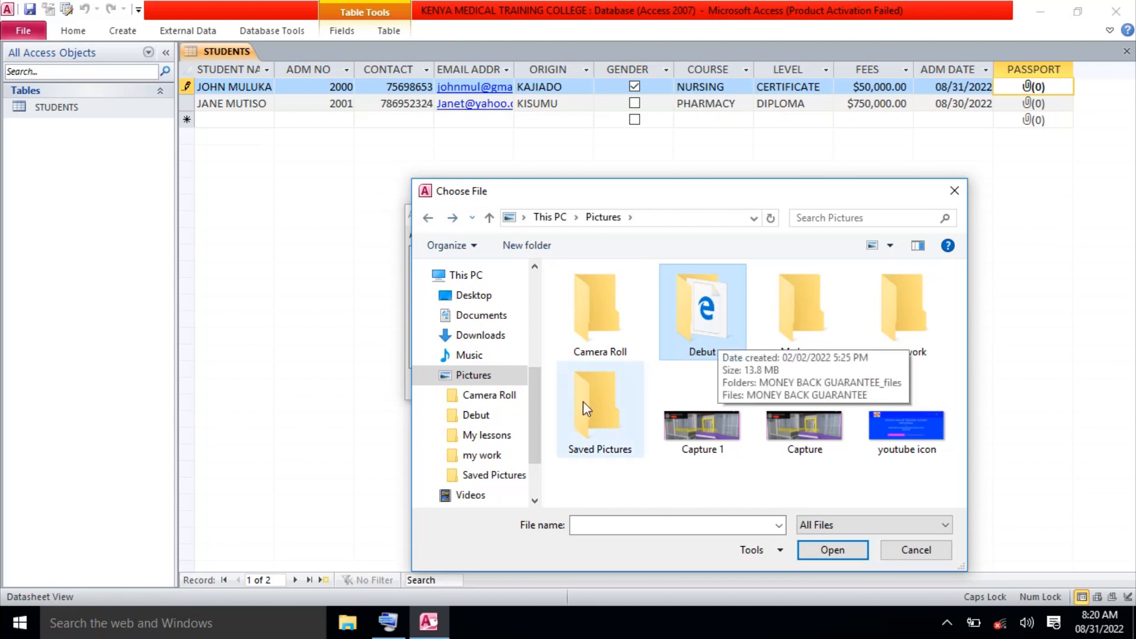
left_click(705, 428)
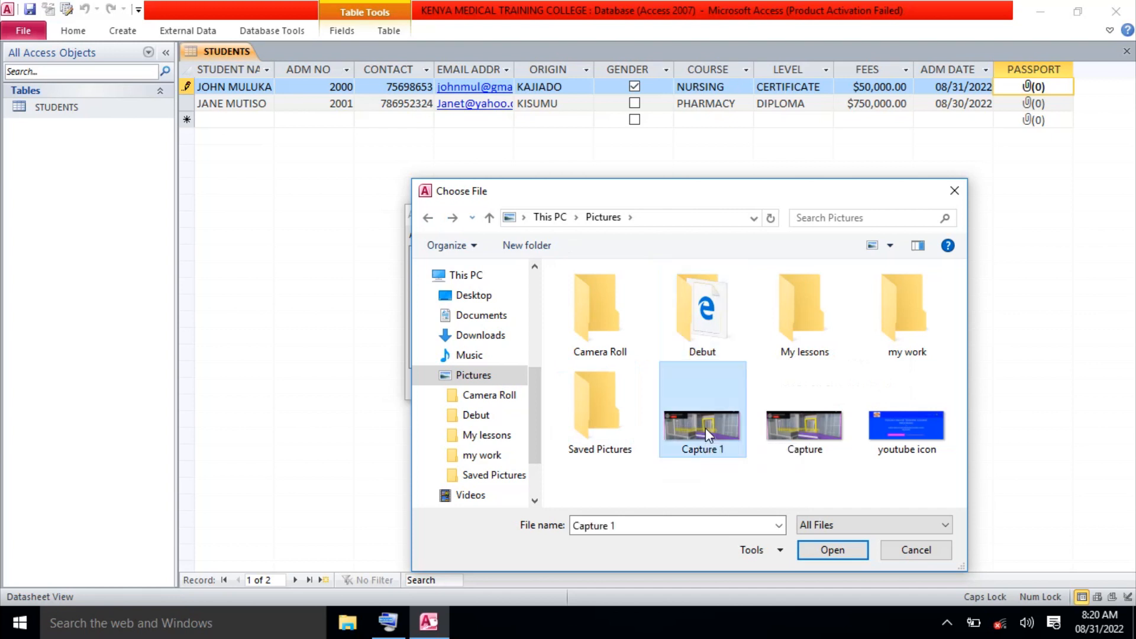
left_click(831, 550)
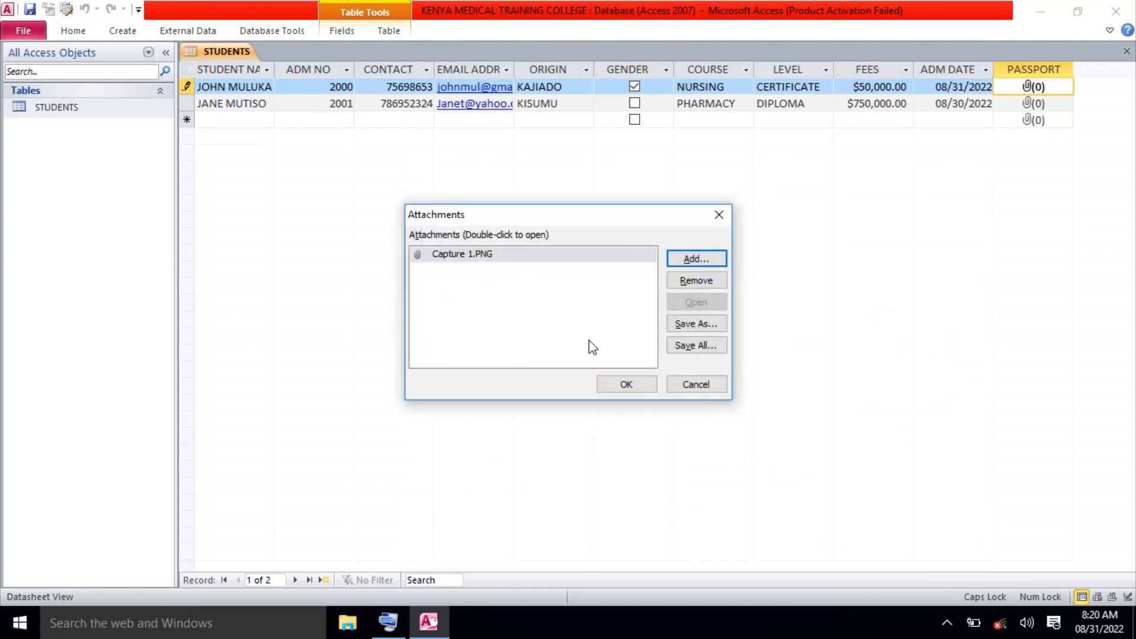
Confirm Capture 1 for student one, then open student two's PASSPORT attachments to add a file.
left_click(622, 382)
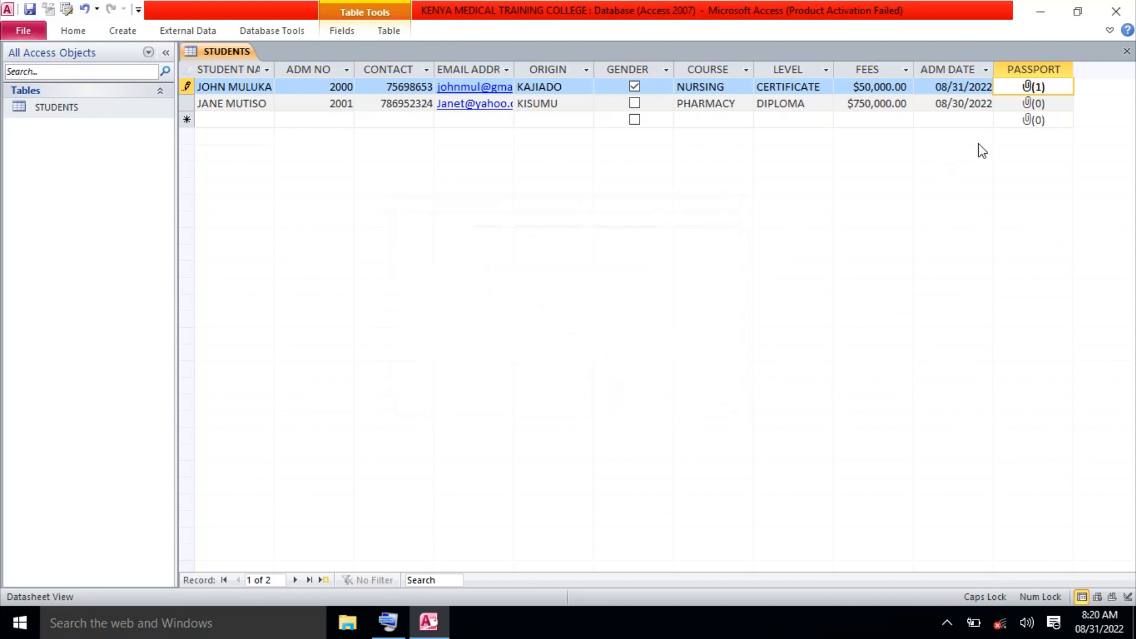
double_click(1037, 105)
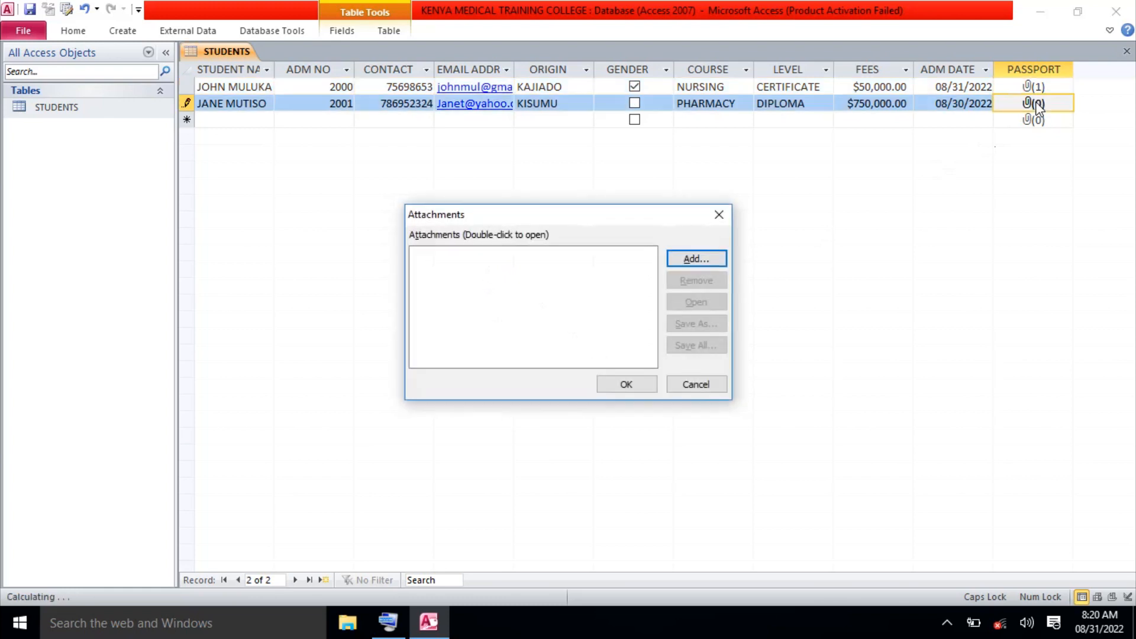
left_click(696, 260)
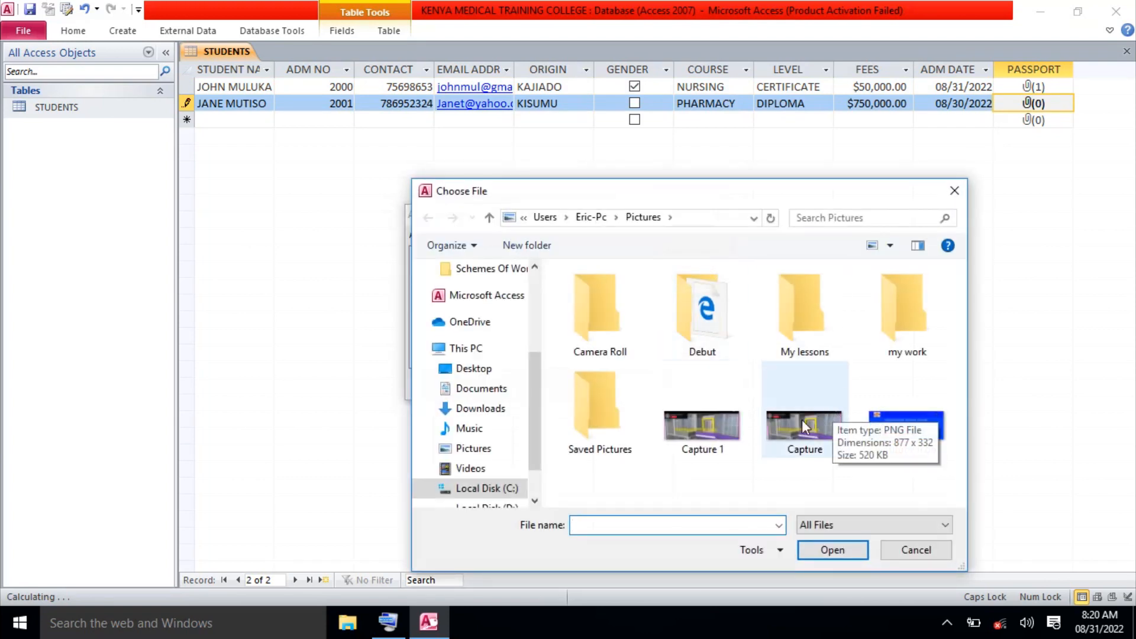
Search the Choose File dialog, including drive D:, for the passport picture.
left_click(900, 424)
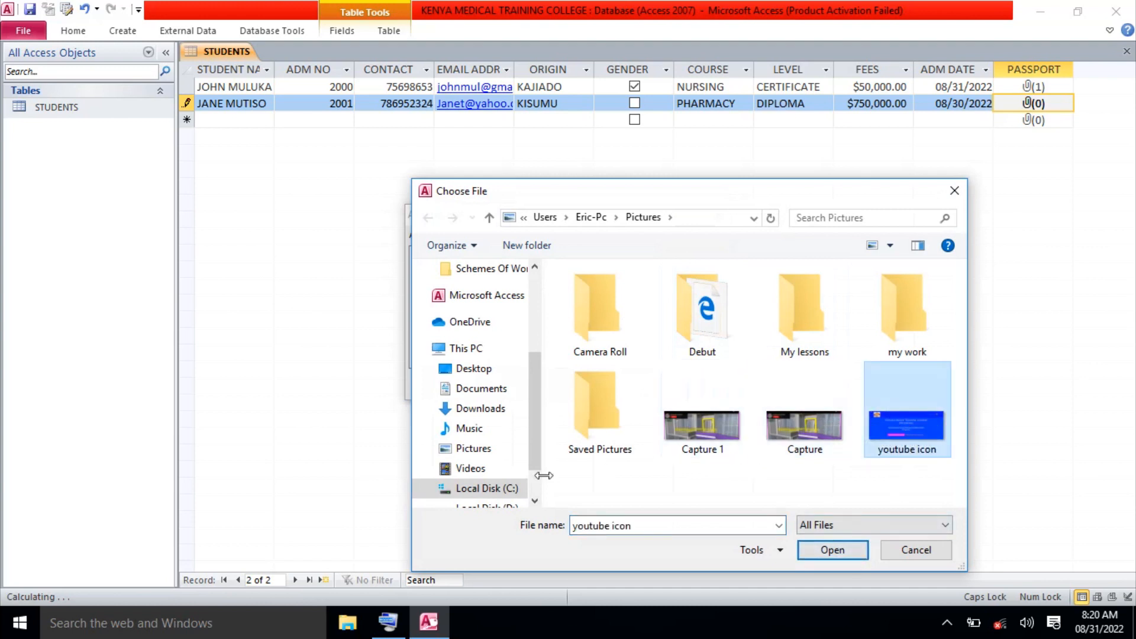
left_click(534, 496)
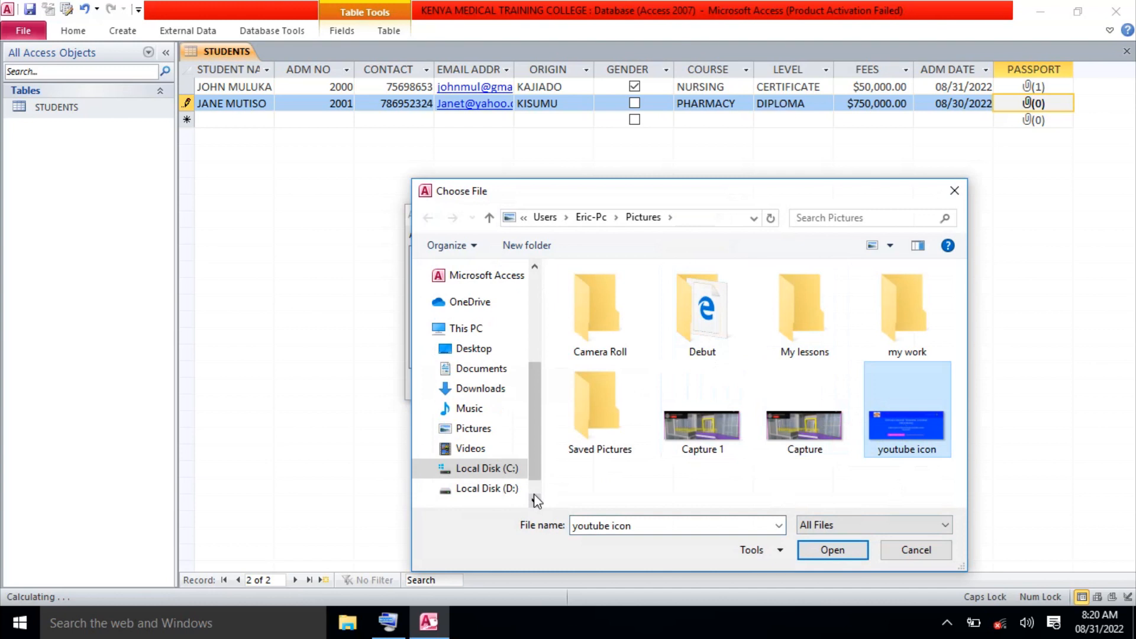
left_click(534, 498)
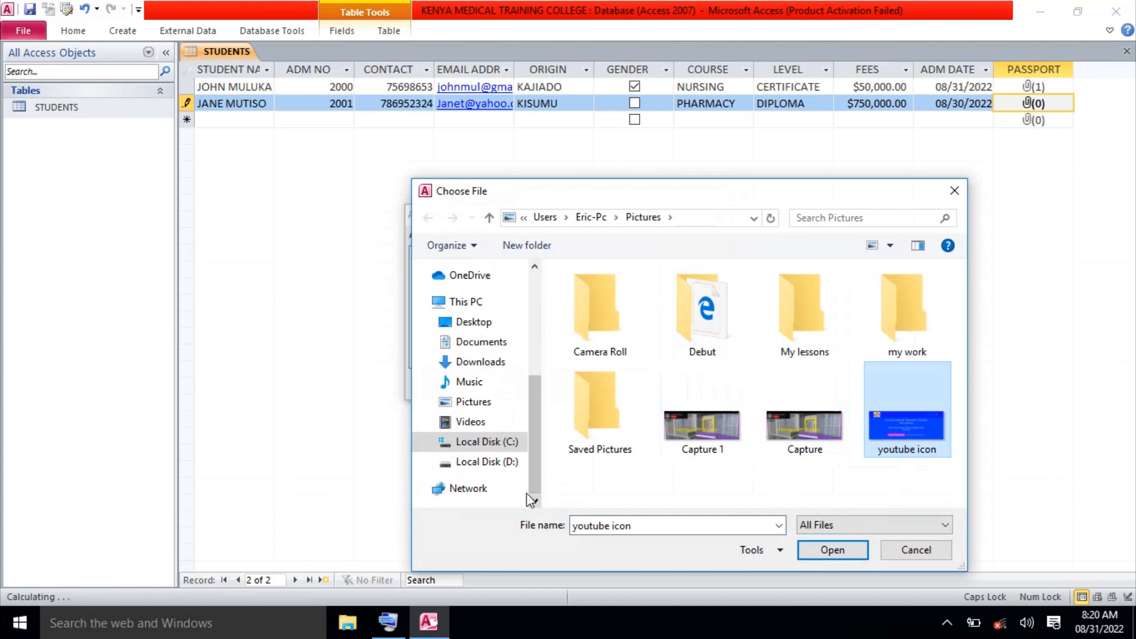
left_click(487, 462)
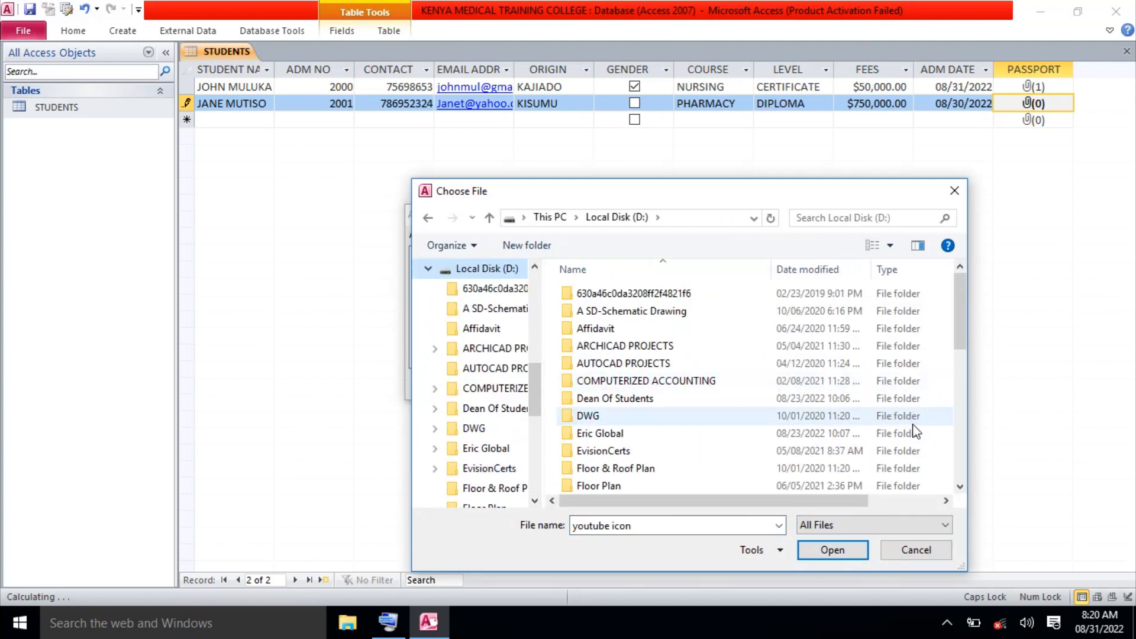
left_click(959, 487)
scroll(957, 485, "down", 4)
scroll(959, 487, "down", 3)
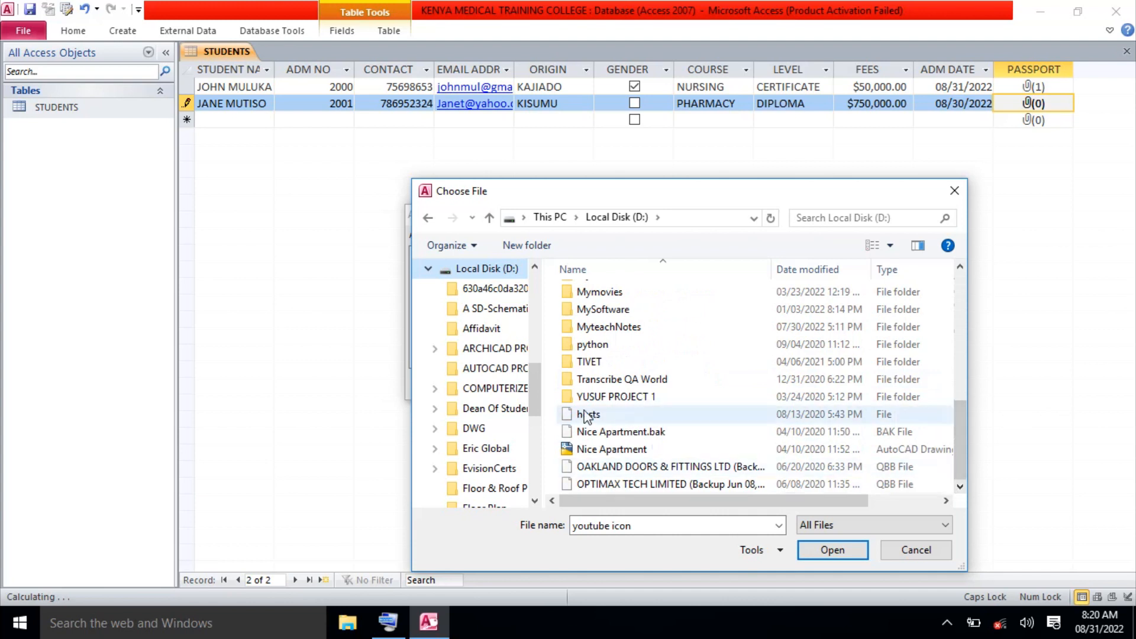
left_click(537, 283)
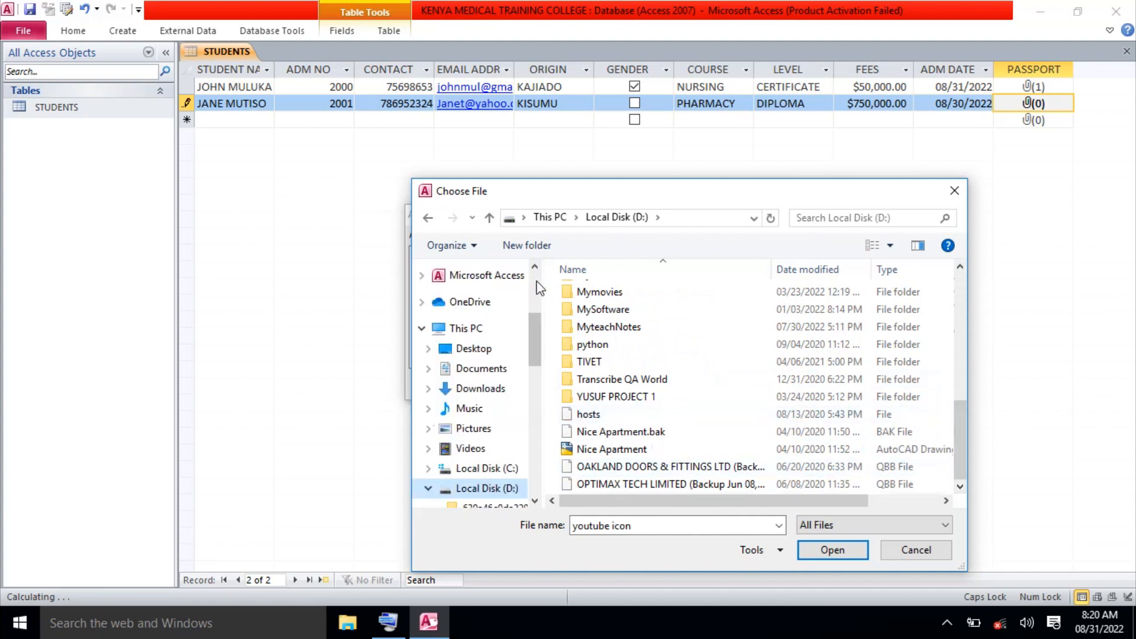
left_click(536, 288)
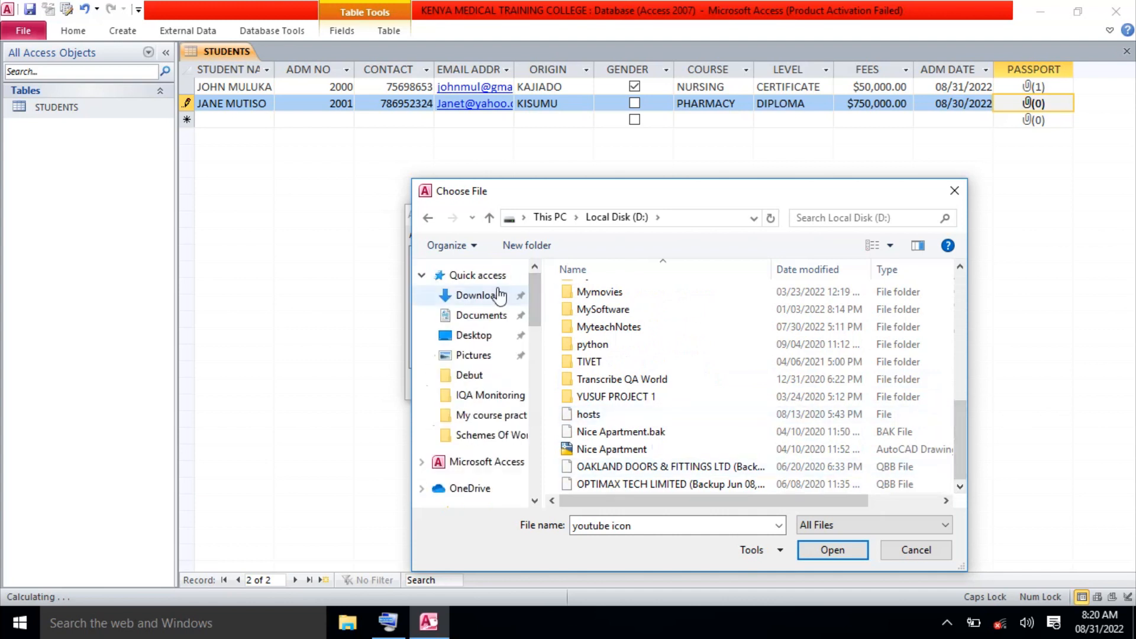
Check Desktop, Debut, Downloads and Documents, then open Pictures showing the Capture images.
left_click(479, 337)
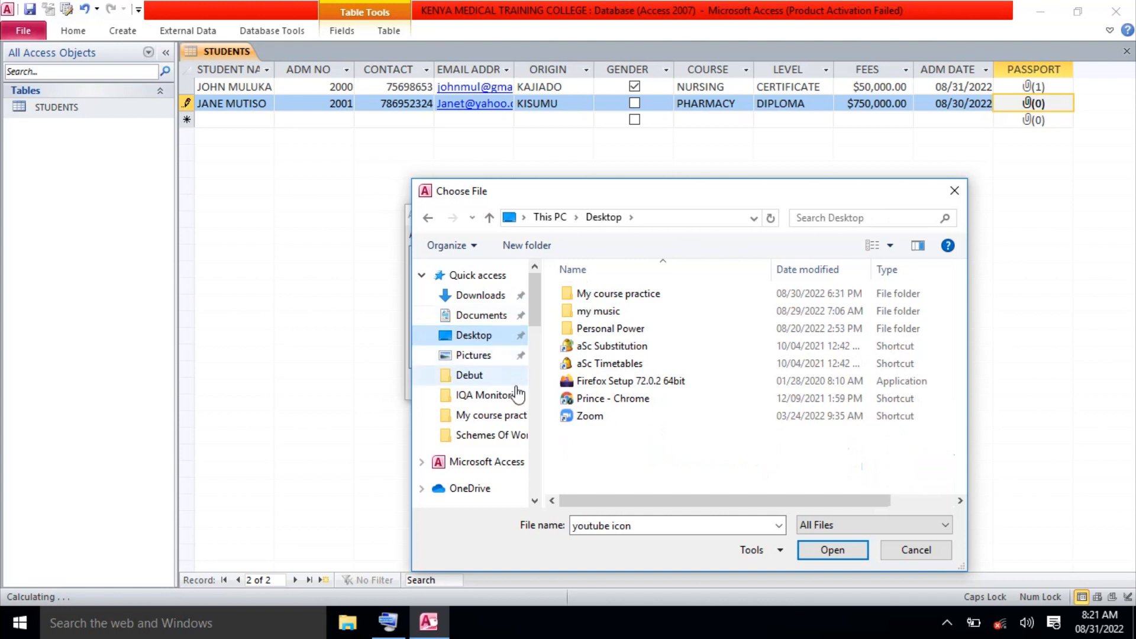
left_click(501, 383)
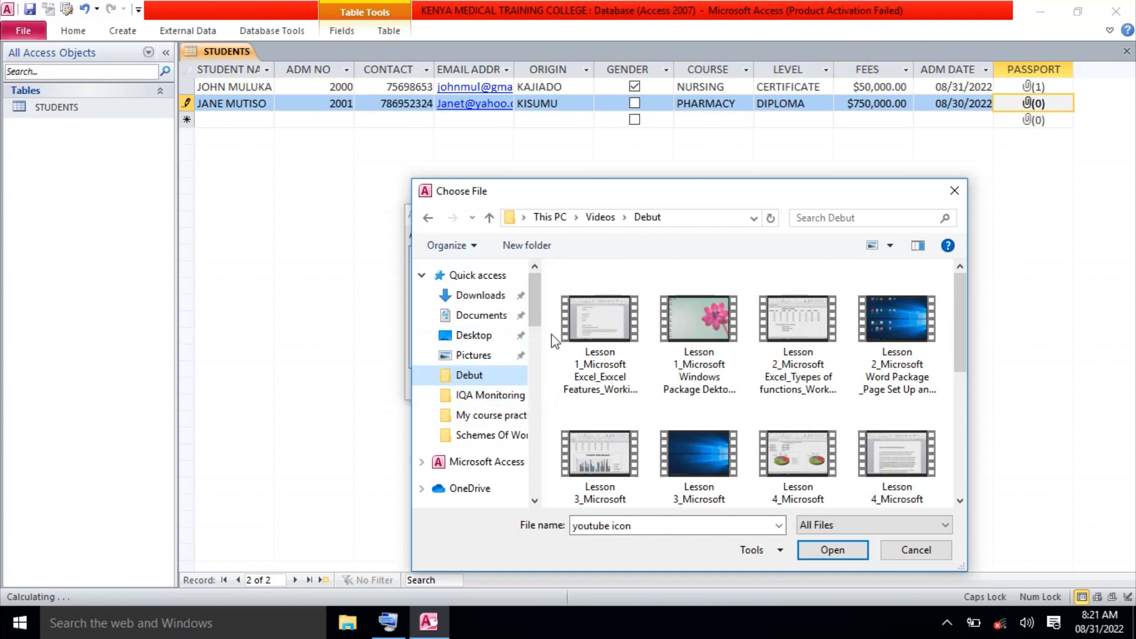
left_click(496, 302)
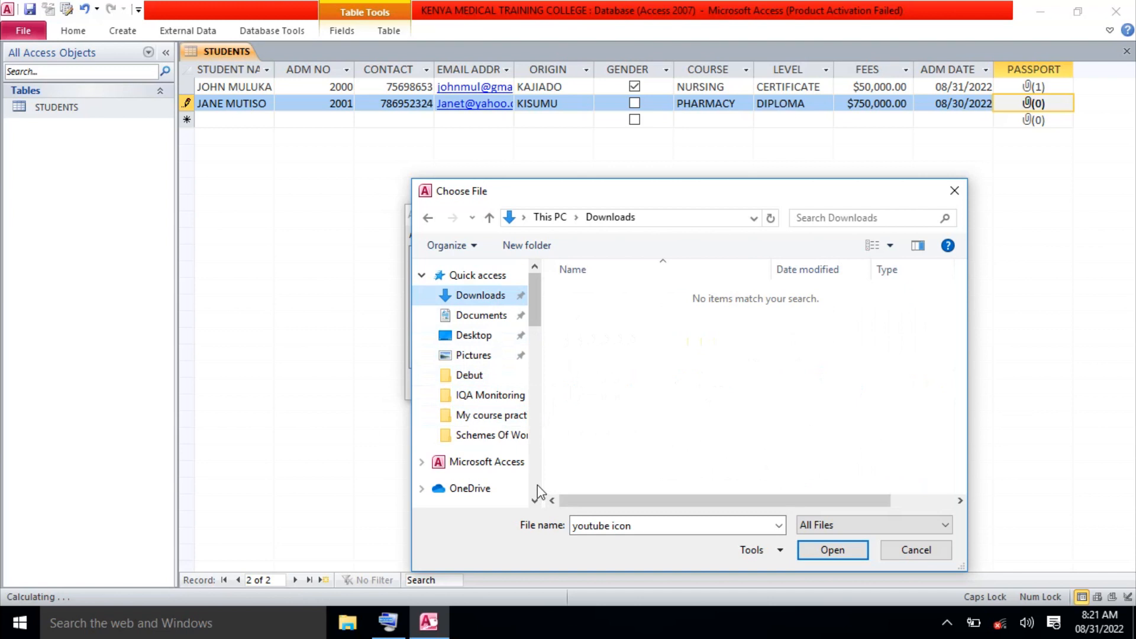
scroll(538, 494, "down", 4)
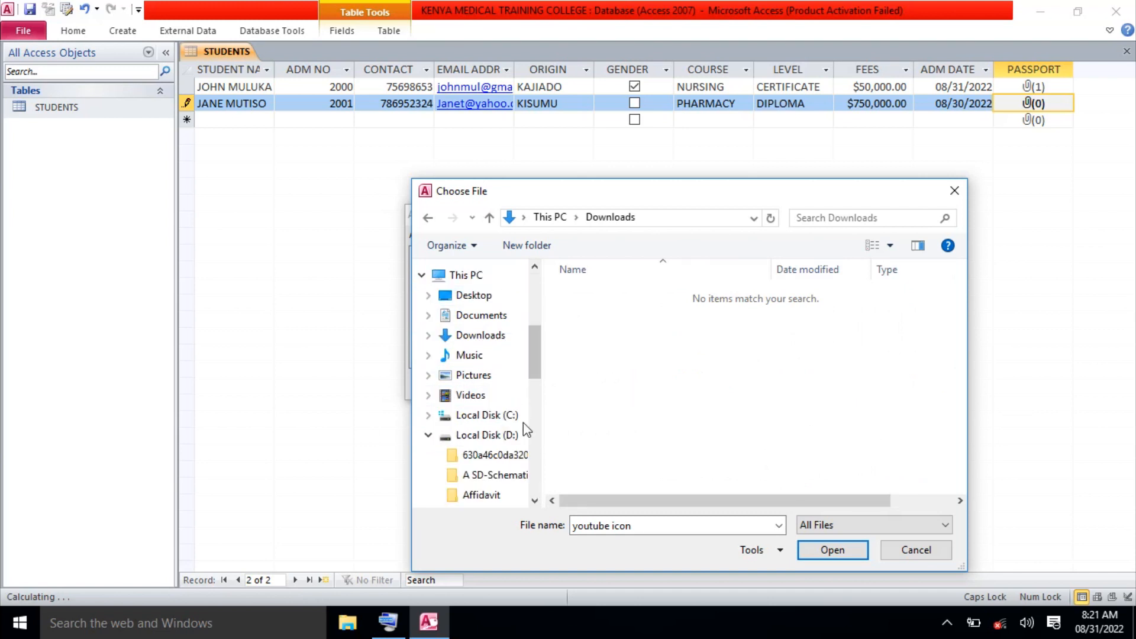
left_click(490, 320)
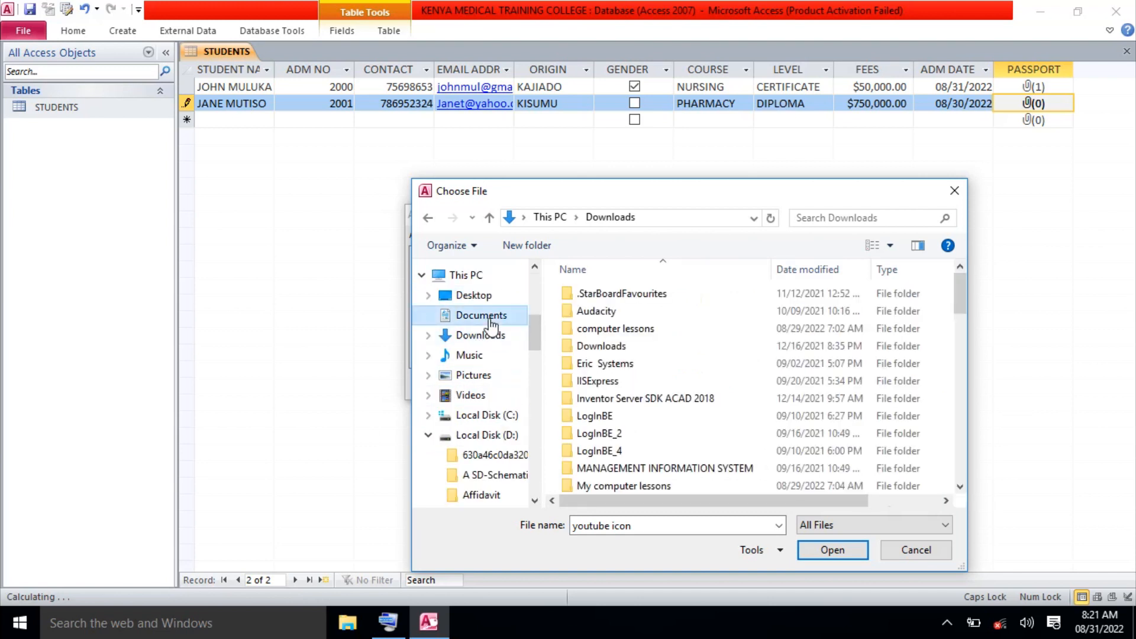
left_click(960, 449)
left_click(960, 449)
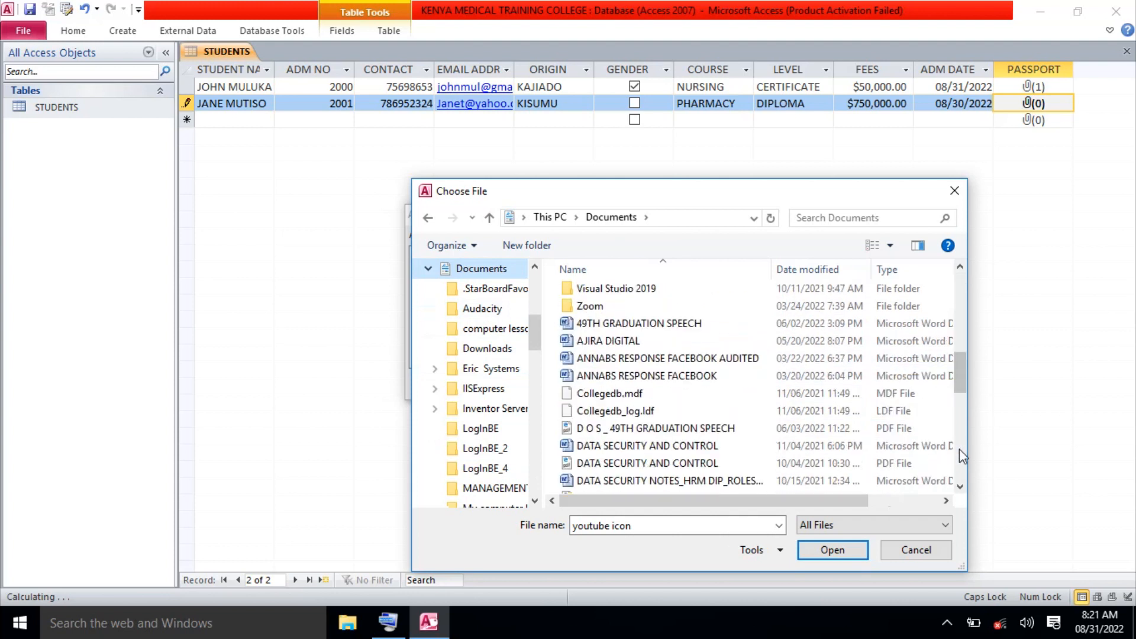
left_click(960, 448)
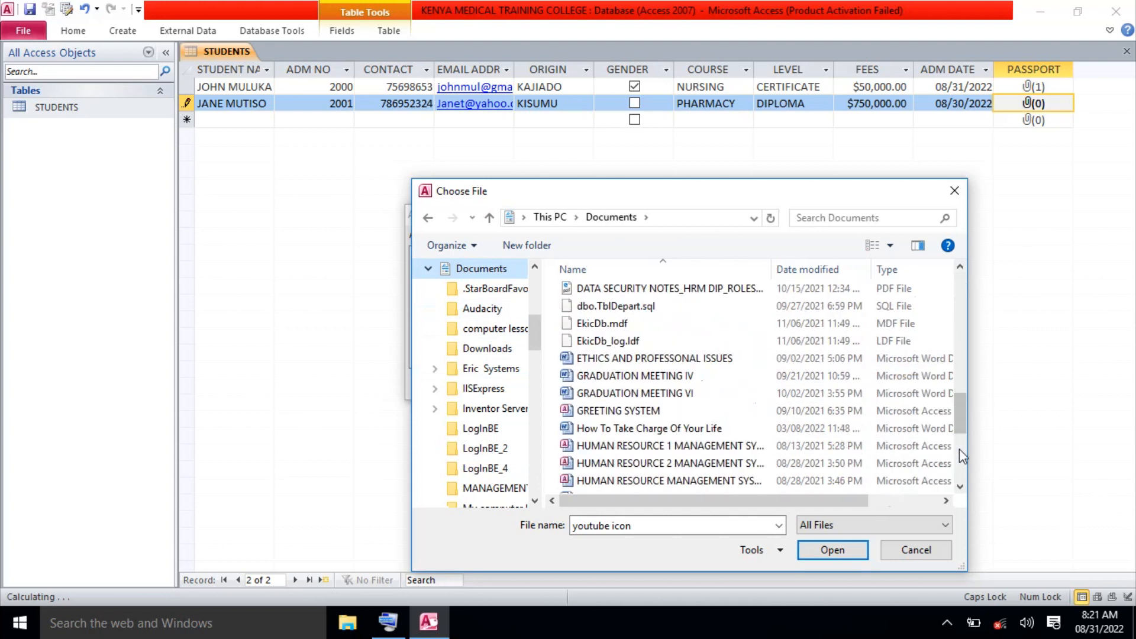
left_click(960, 449)
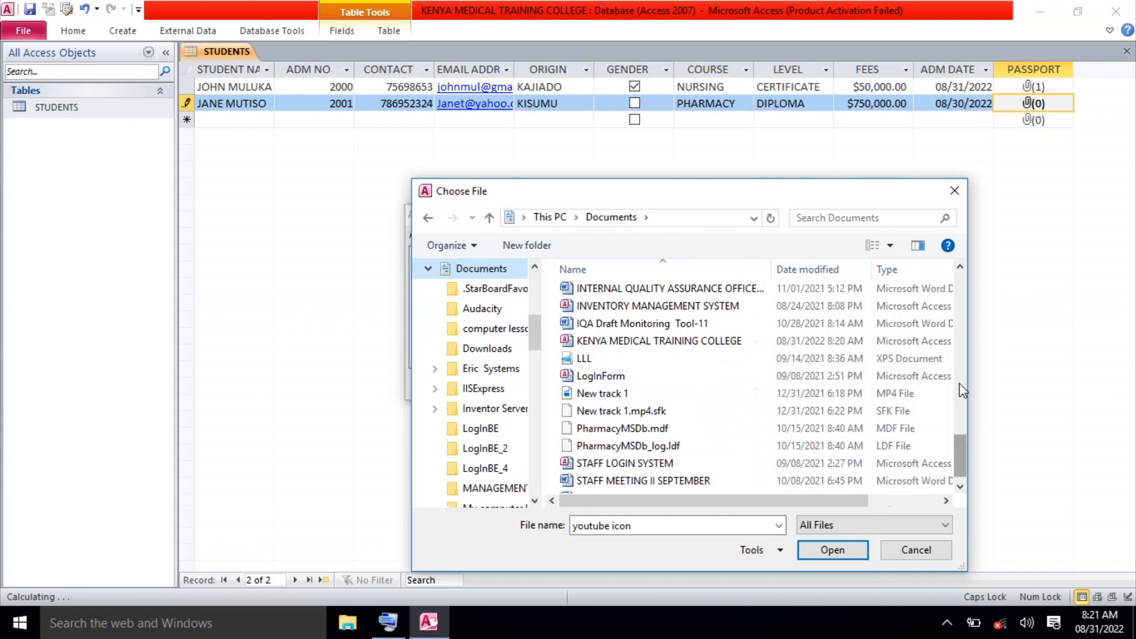
left_click(960, 307)
left_click(960, 308)
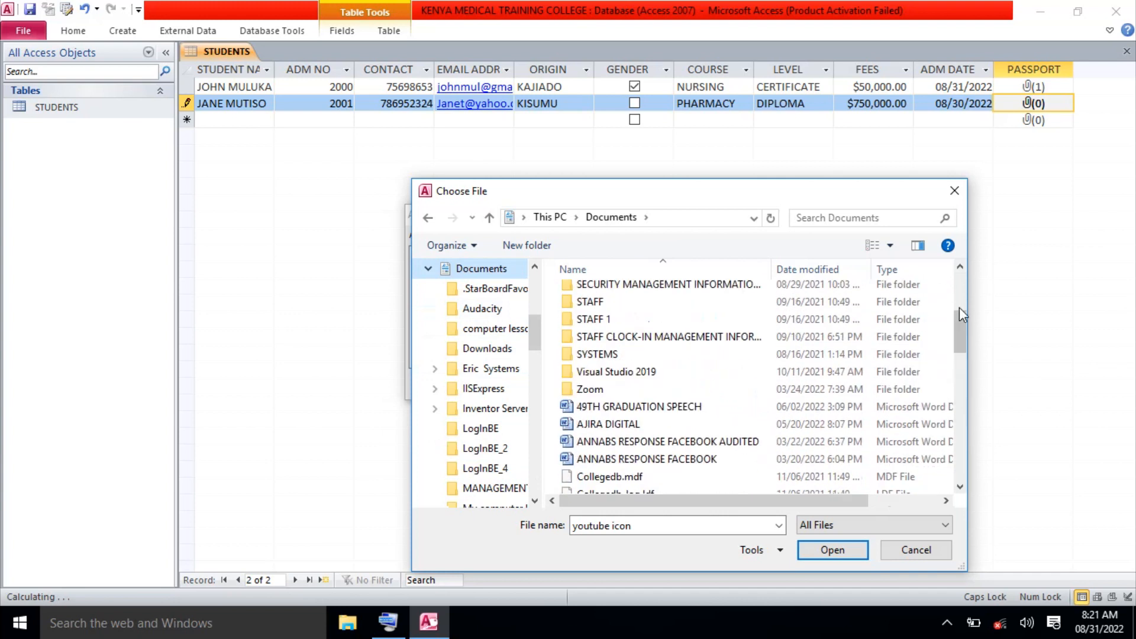
left_click(959, 307)
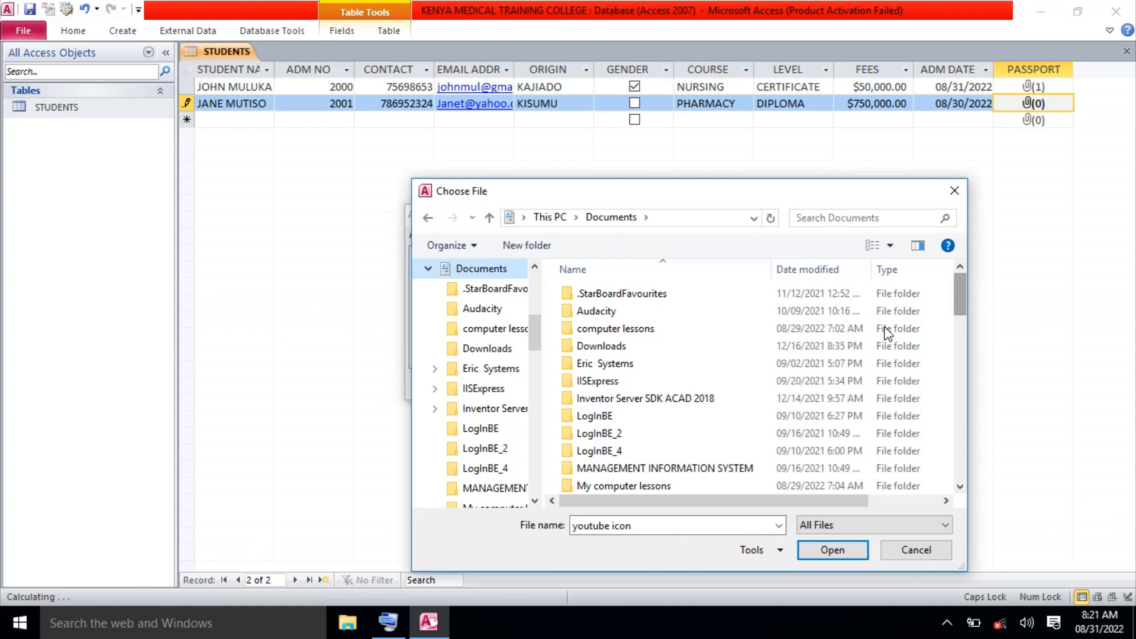
scroll(537, 459, "down", 4)
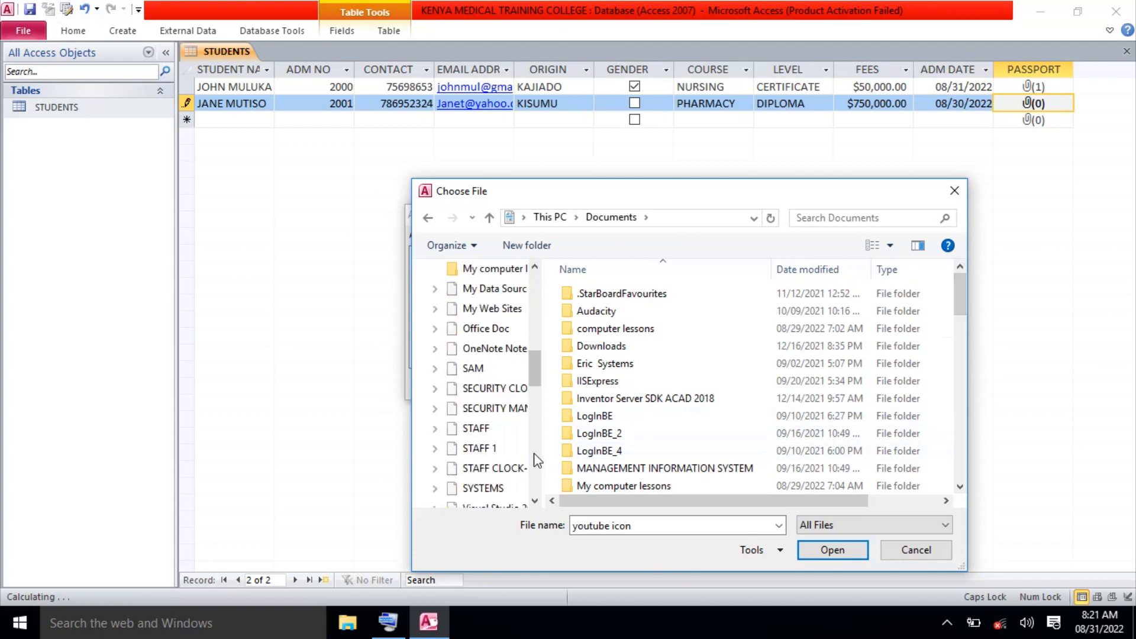
scroll(537, 459, "down", 4)
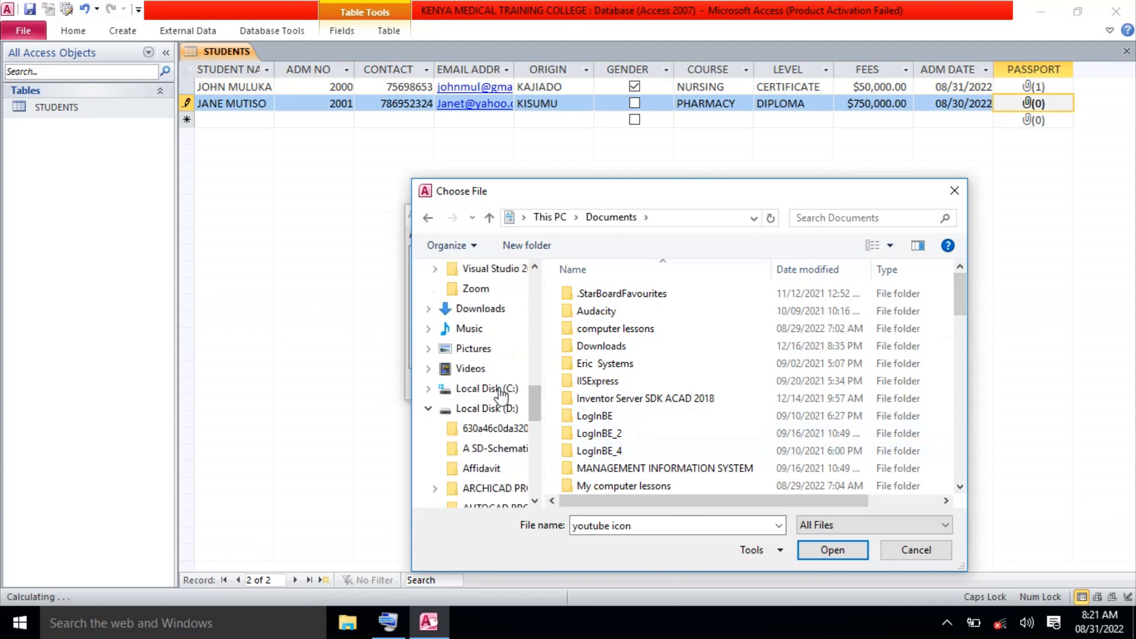
left_click(473, 349)
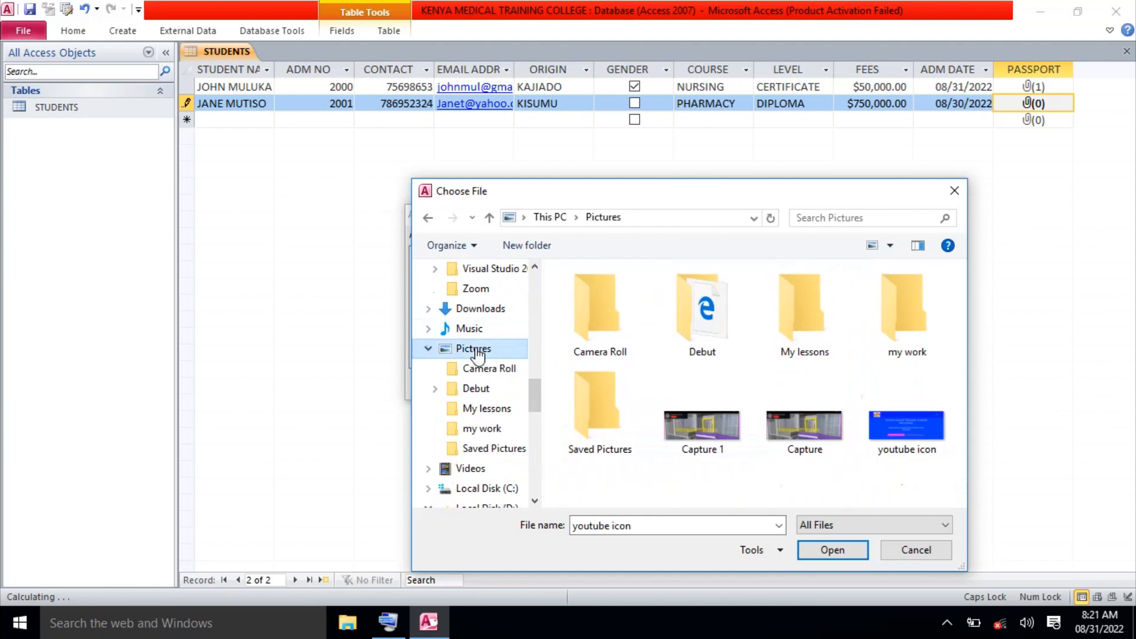
Attach Capture 1.PNG and Capture.PNG to the second student's PASSPORT field and save them.
left_click(800, 435)
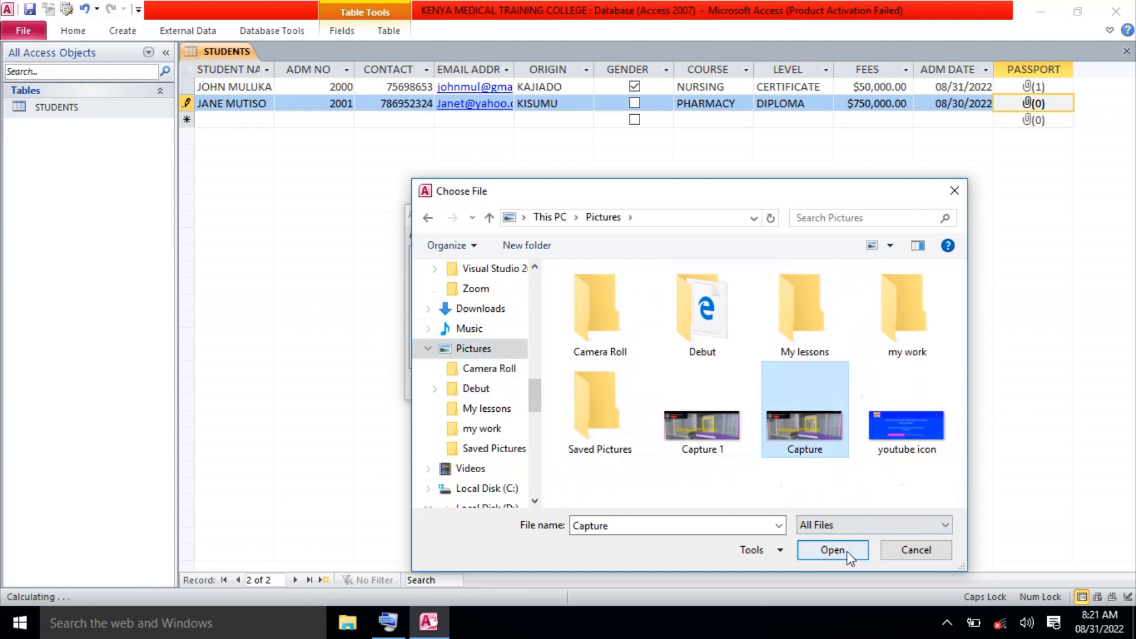
left_click(687, 438)
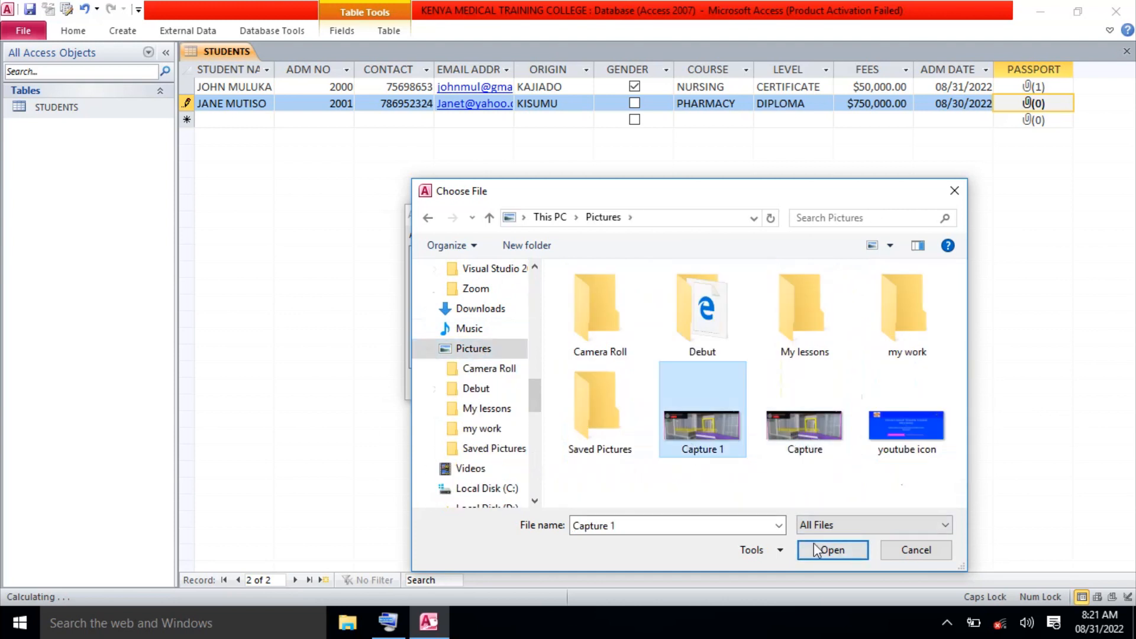
left_click(831, 554)
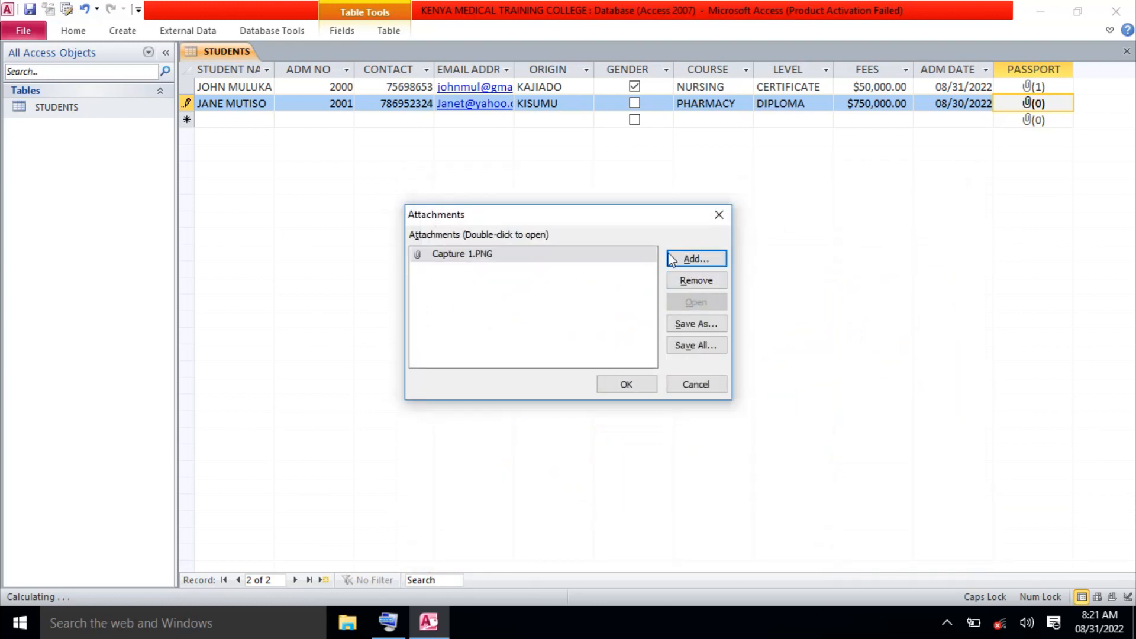
left_click(686, 257)
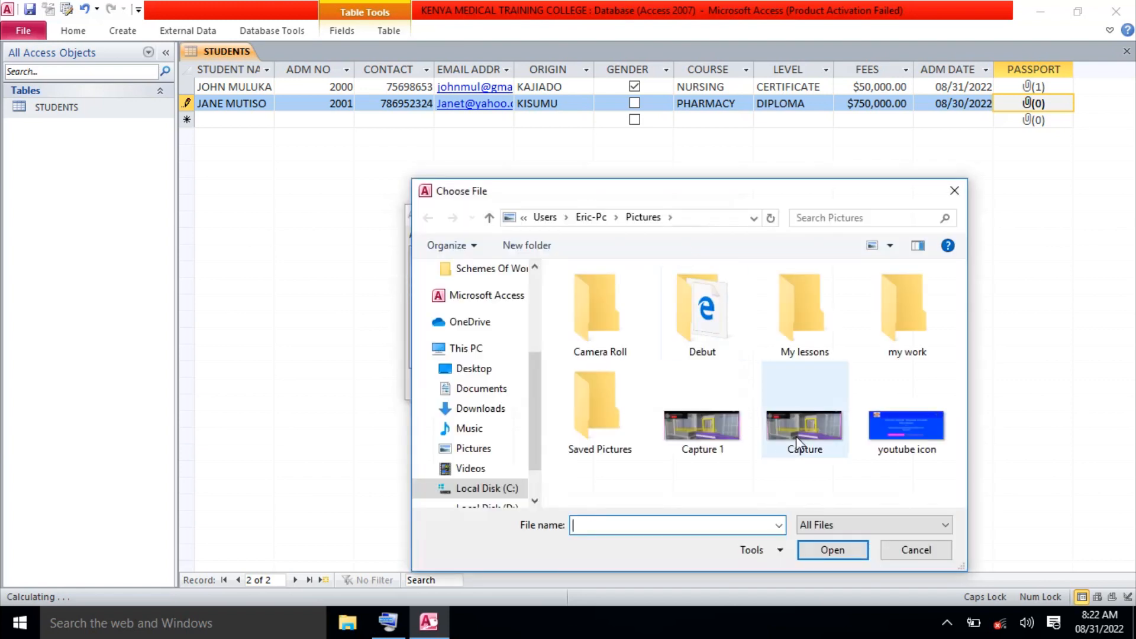
left_click(796, 436)
left_click(832, 549)
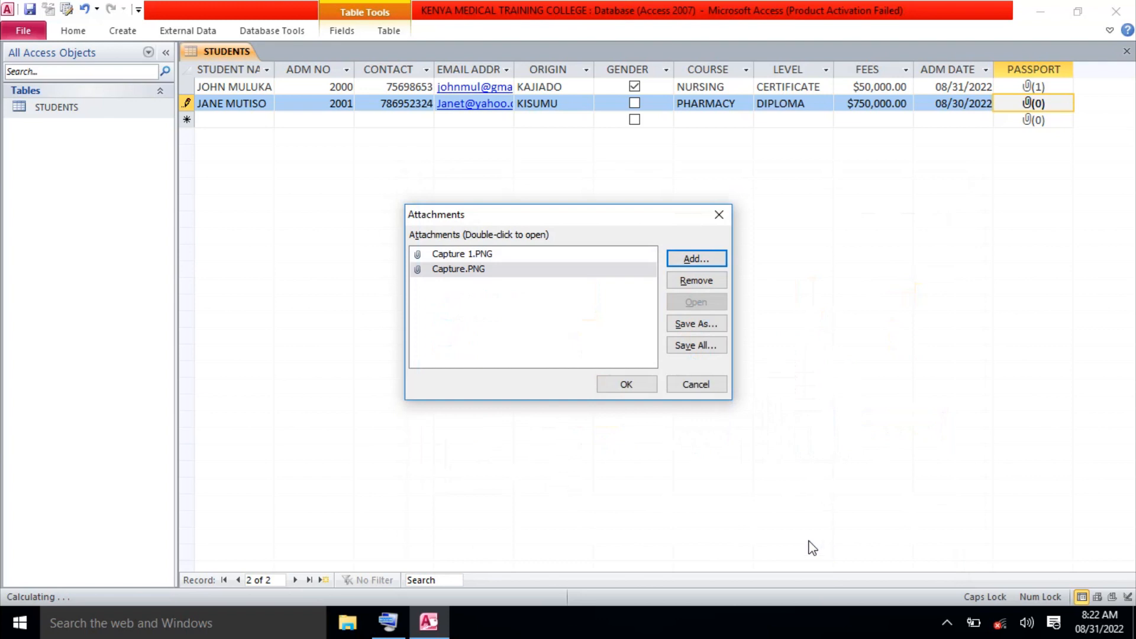
left_click(640, 385)
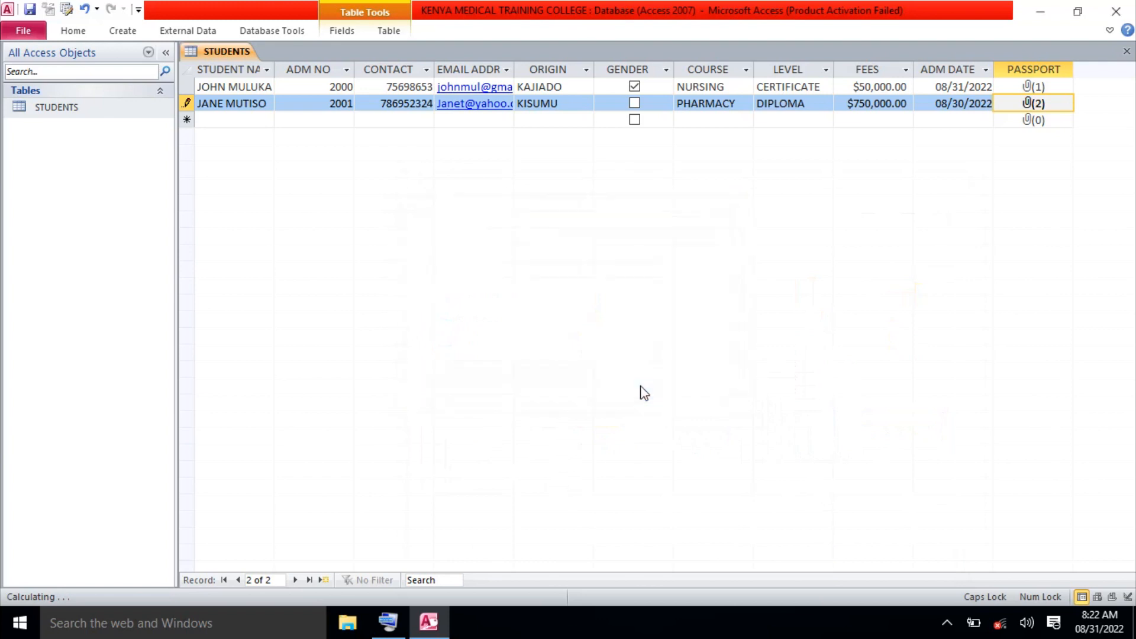
left_click(224, 122)
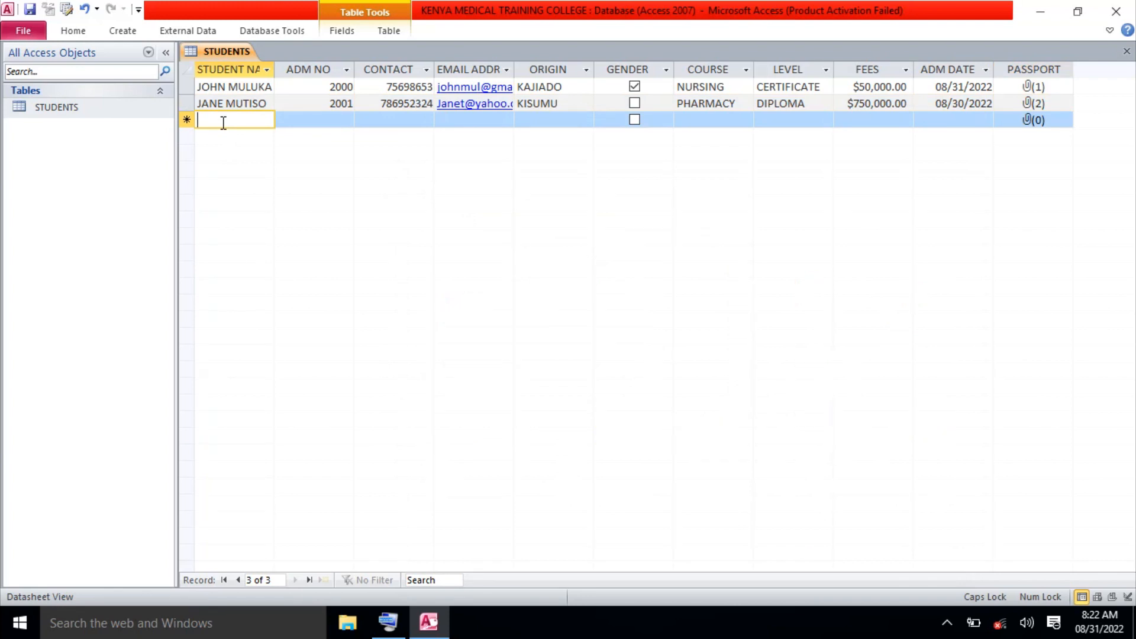
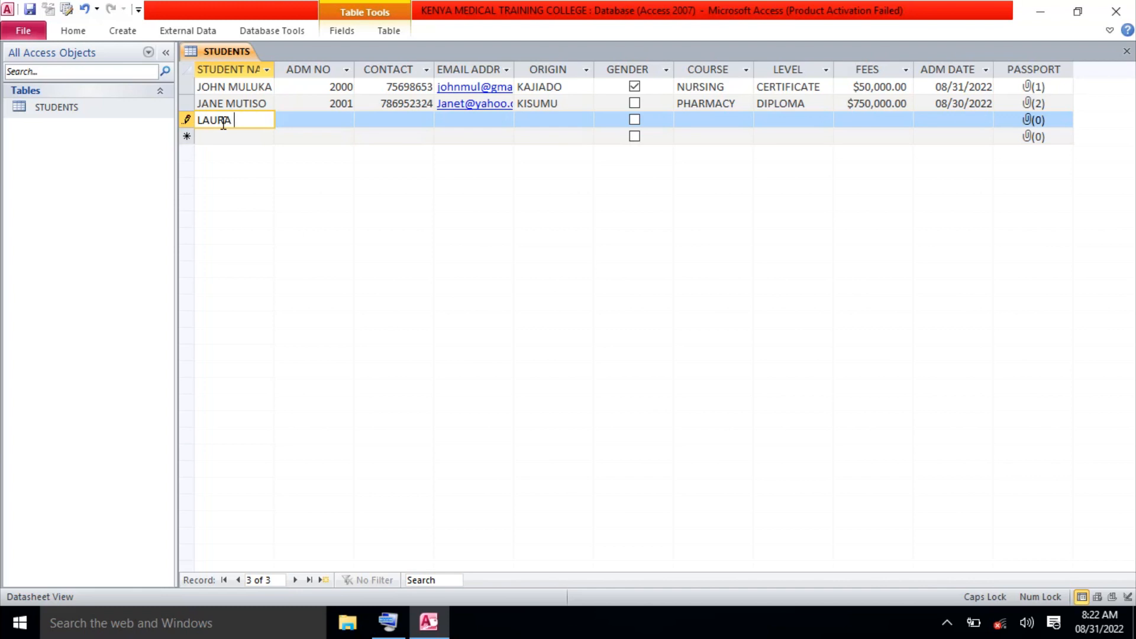
Enter the new student's full name, corrected admission number and contact phone number in the third record.
left_click(302, 121)
type("2002")
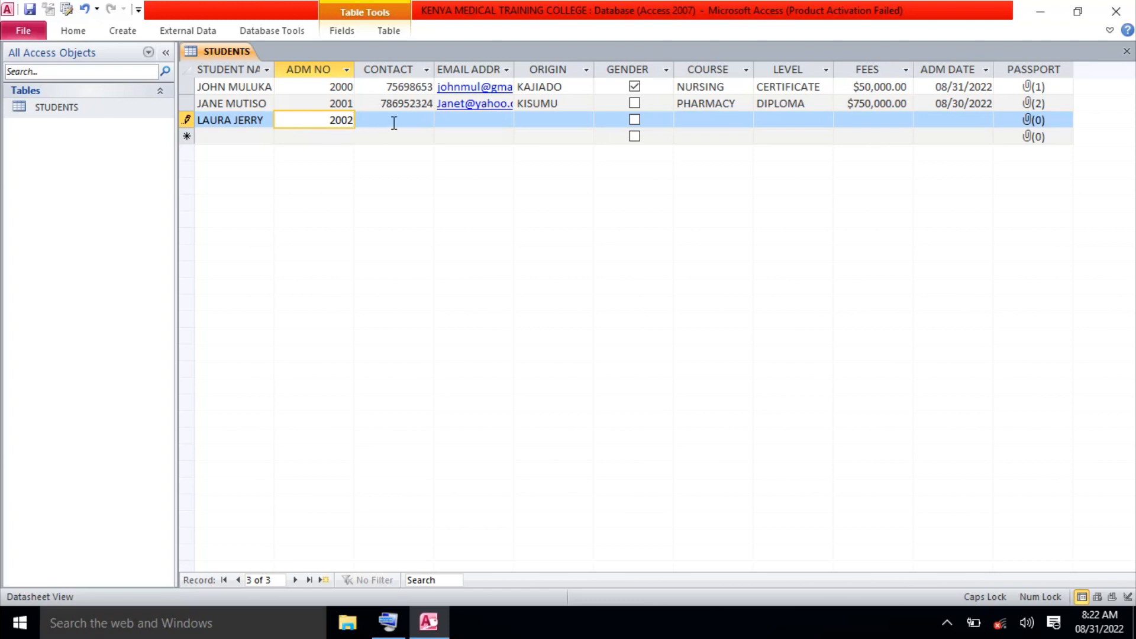
type("723569856")
key("BackSpace")
key("BackSpace")
key("BackSpace")
key("BackSpace")
key("BackSpace")
key("BackSpace")
key("BackSpace")
key("BackSpace")
key("BackSpace")
left_click(411, 121)
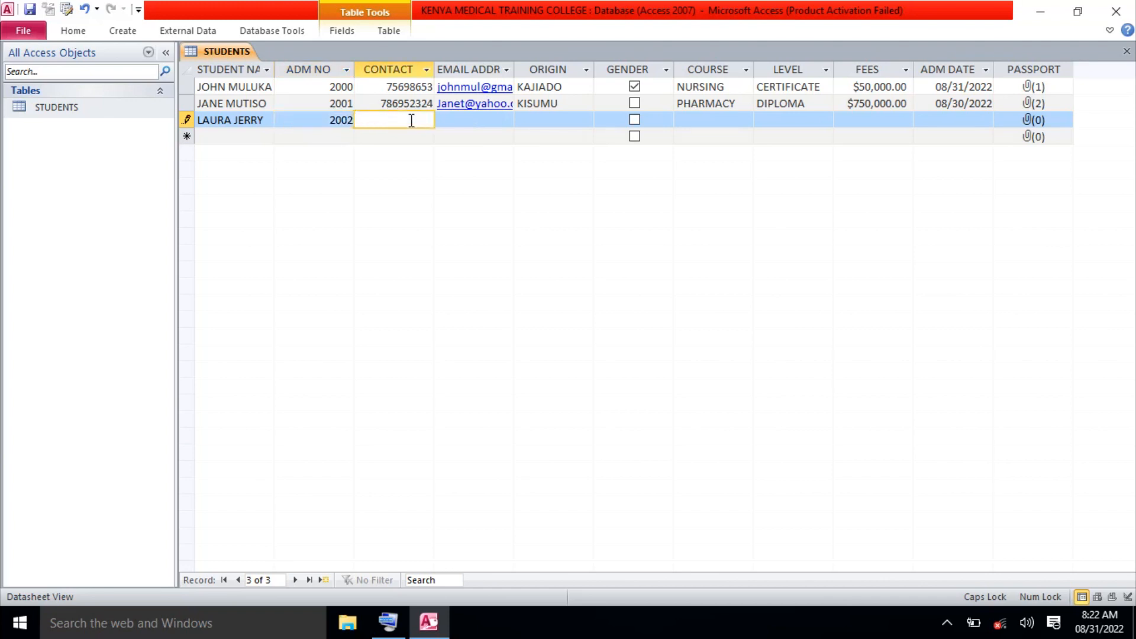
type("756231428")
left_click(452, 121)
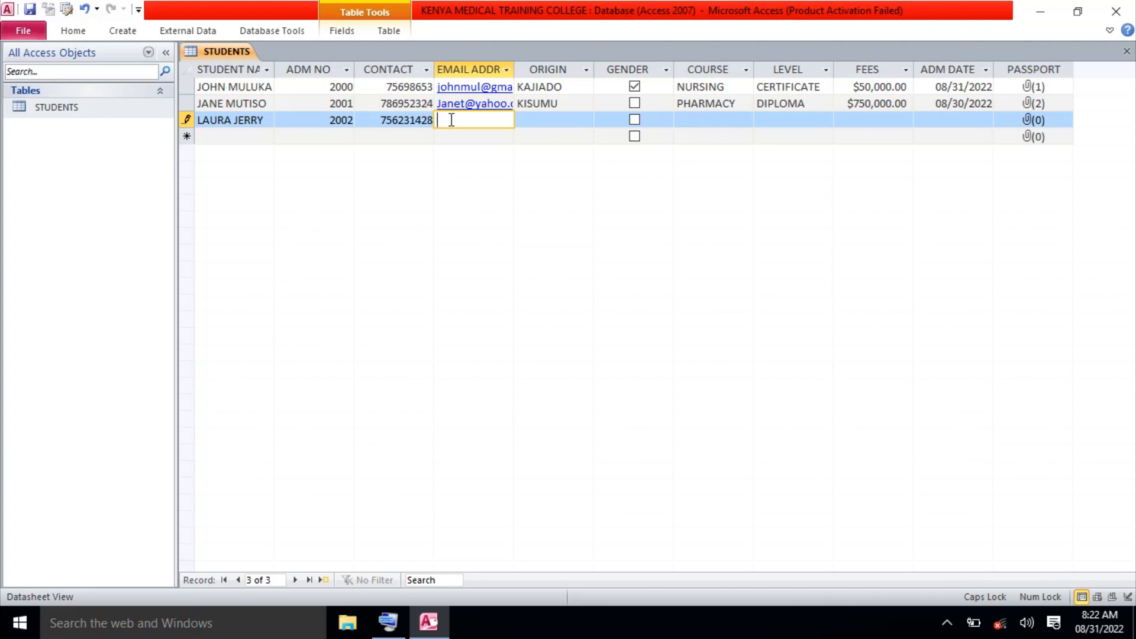
Enter the third student's e-mail address and origin MACHAKOS in capitals.
key("Caps_Lock")
left_click(553, 120)
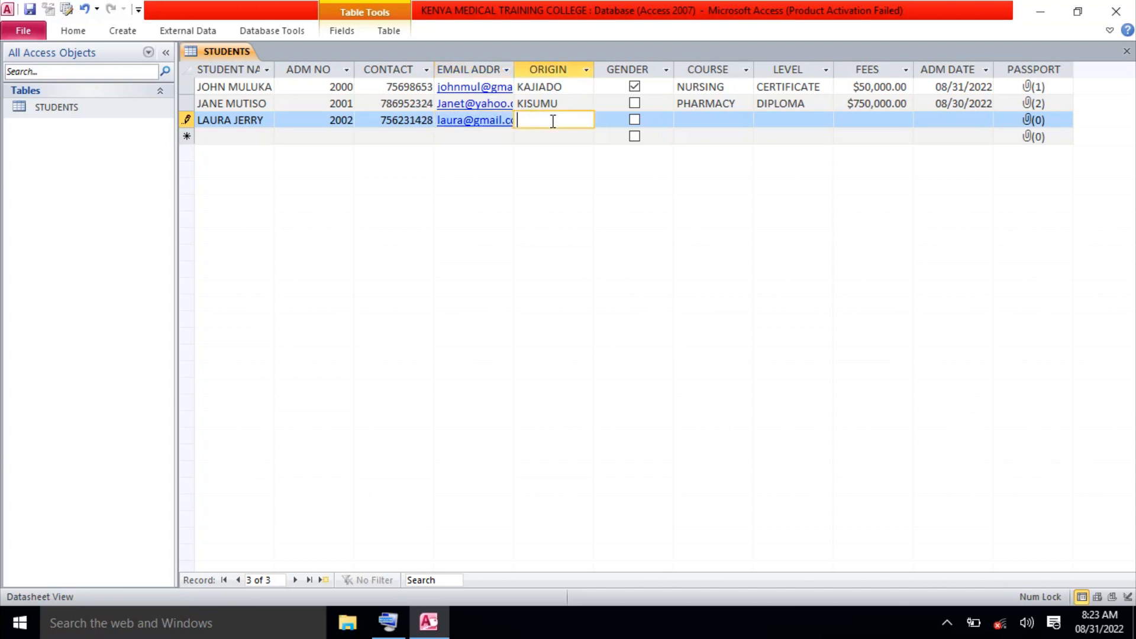
type("machakos")
key("BackSpace")
key("BackSpace")
key("BackSpace")
key("BackSpace")
key("BackSpace")
key("BackSpace")
key("BackSpace")
key("BackSpace")
key("Caps_Lock")
type("MACHAK")
key("BackSpace")
type("OS")
key("BackSpace")
key("BackSpace")
type("KOS")
Enter course CLINICAL OFFICER and level DIPLOMA for the third student.
left_click(690, 122)
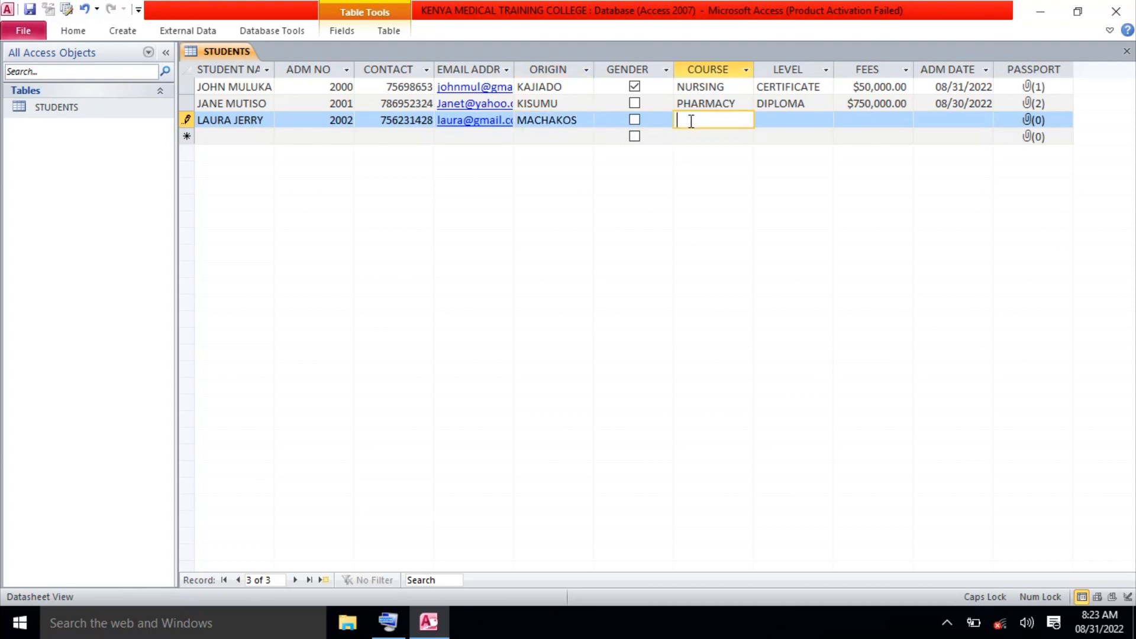
type("CLINICAL OFFICER")
left_click(778, 120)
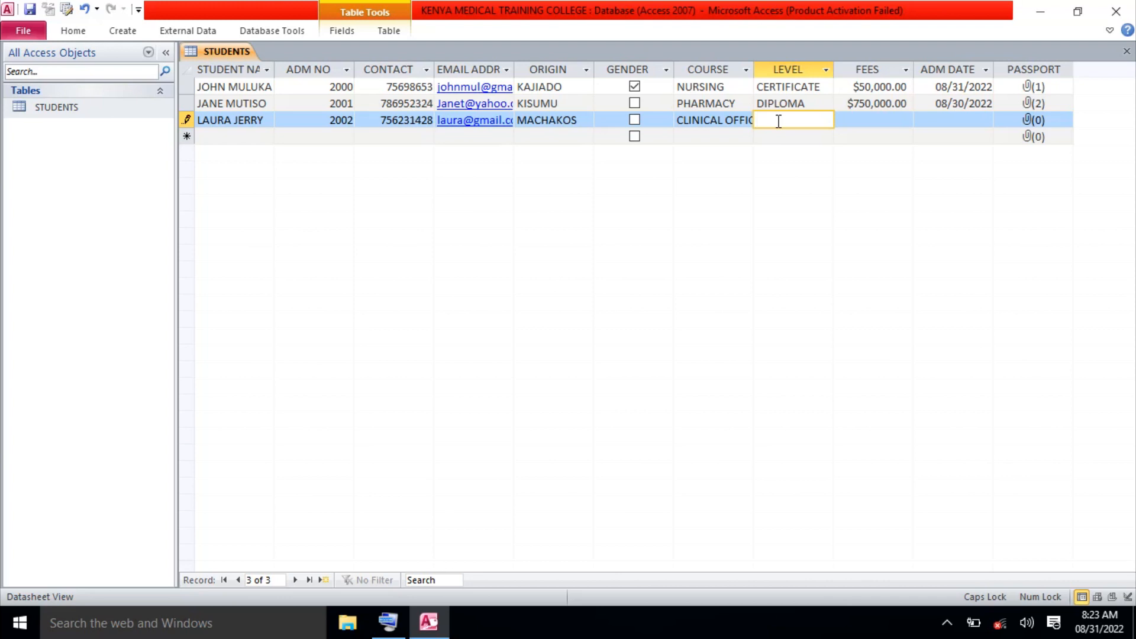
type("DIPLOMA")
Set the third student's fees to $100,000.00 and admission date to 08/29/2022.
left_click(856, 121)
type("110")
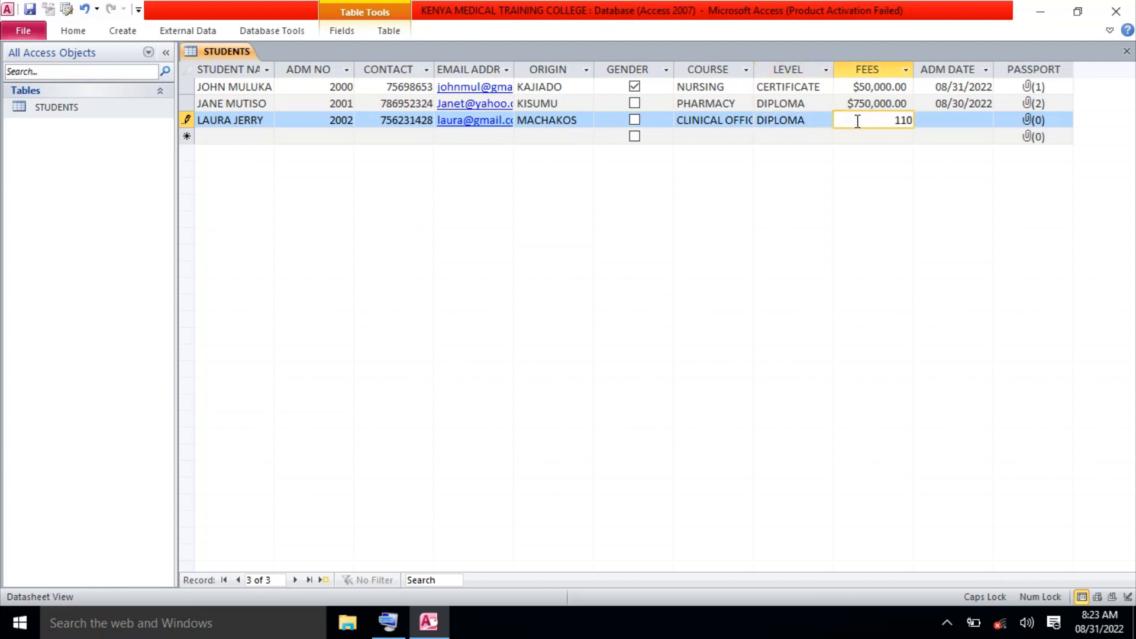
type("0000")
key("BackSpace")
key("BackSpace")
key("BackSpace")
key("BackSpace")
key("BackSpace")
type("00")
type("000")
left_click(951, 123)
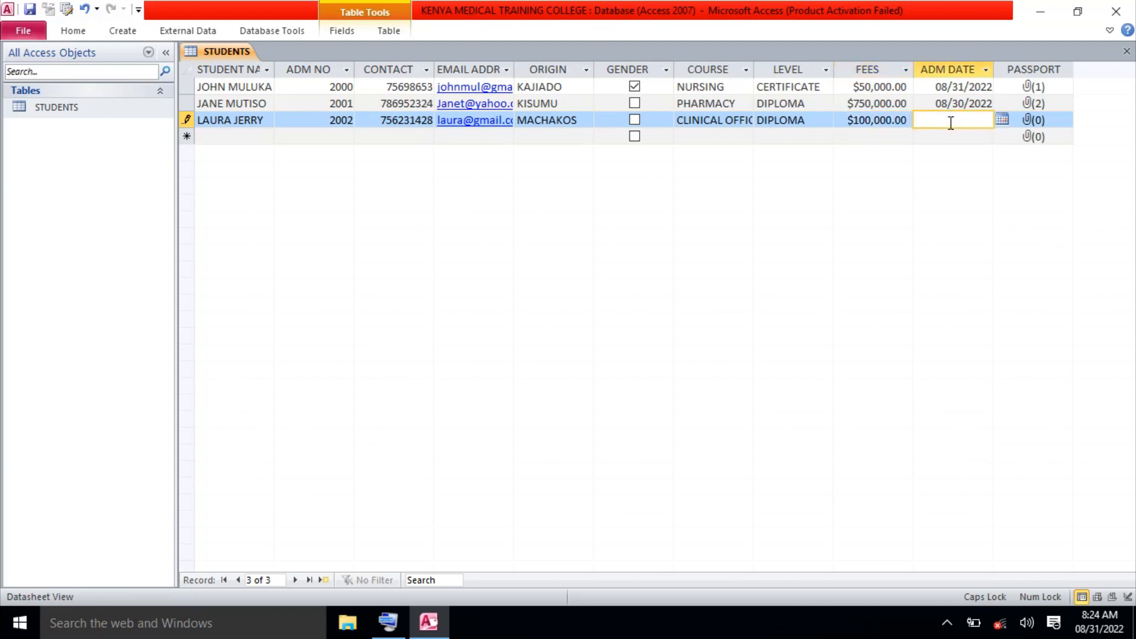
left_click(1001, 120)
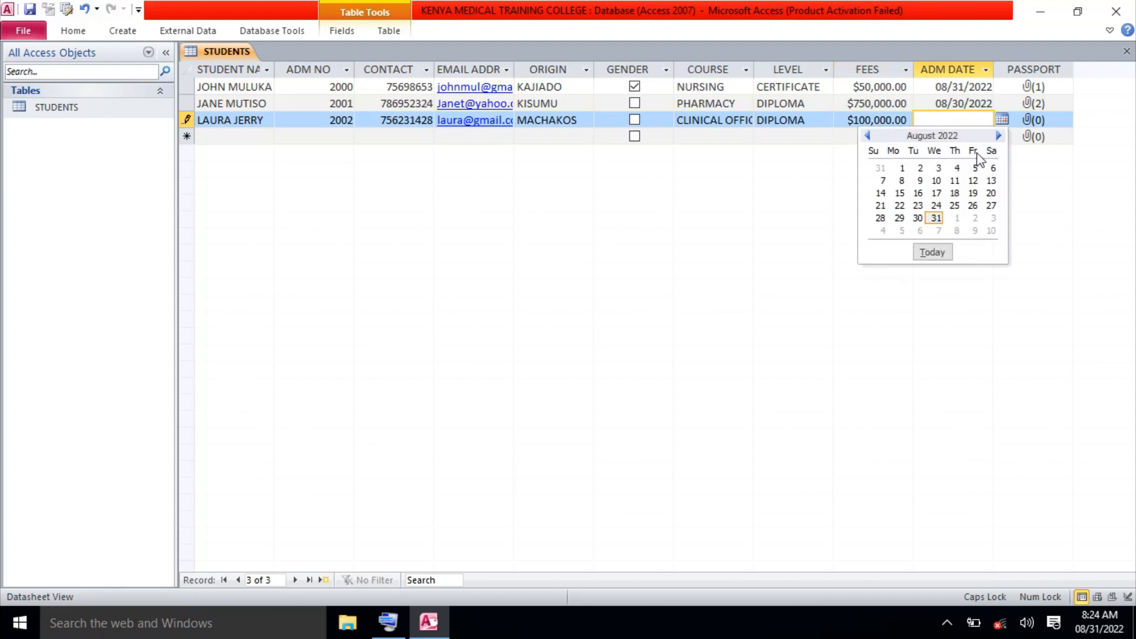
left_click(900, 218)
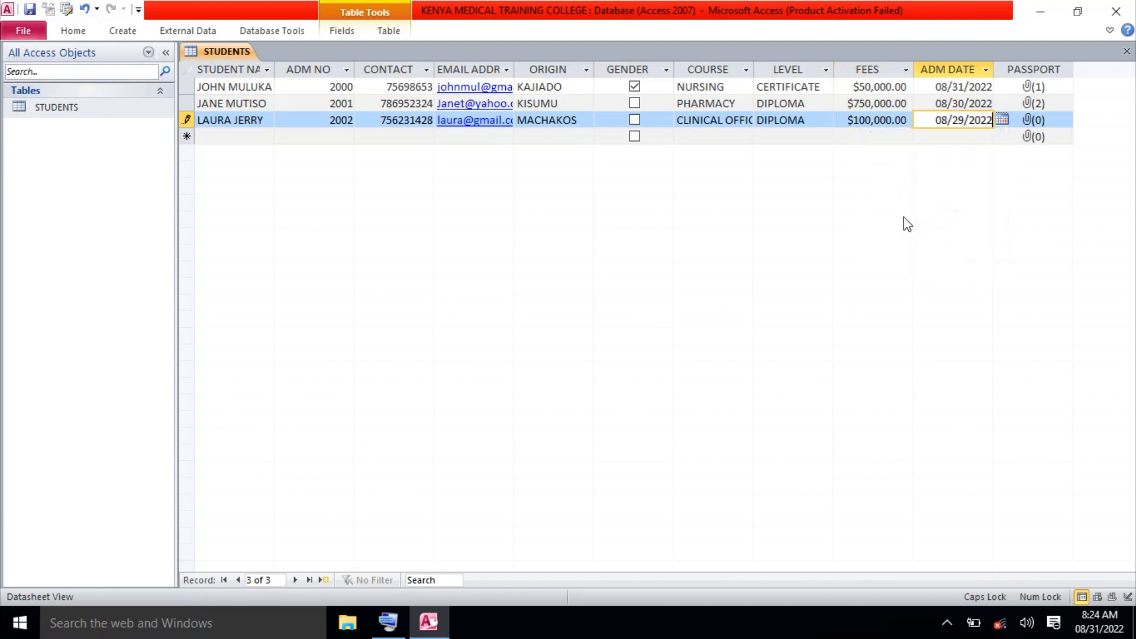
Attach youtube icon.PNG from Pictures to the third student's PASSPORT field.
double_click(1035, 121)
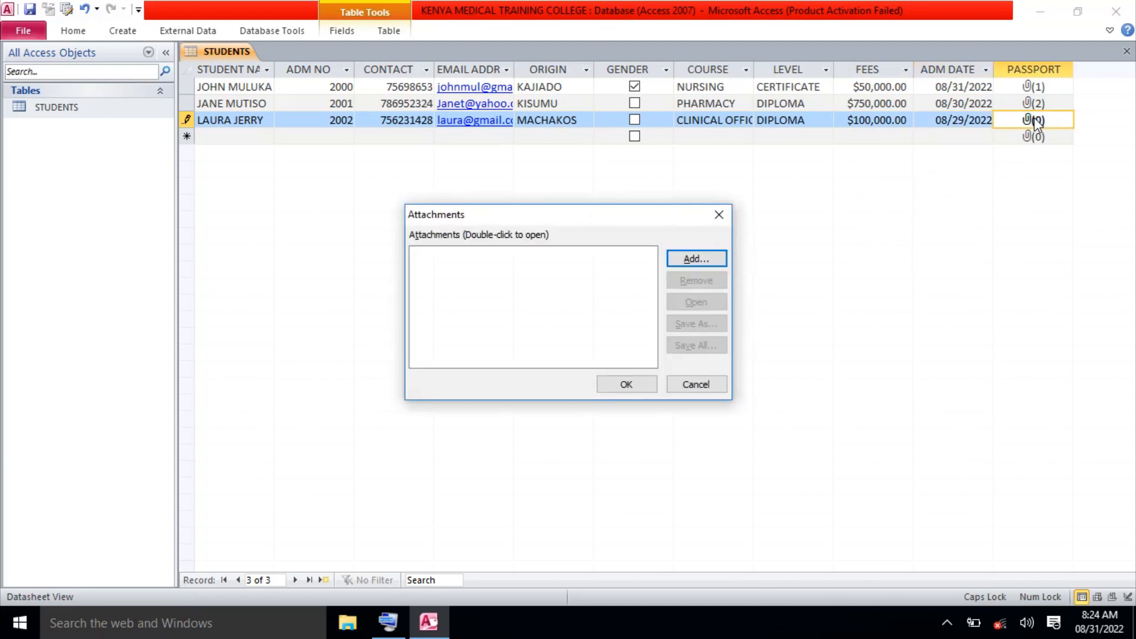
left_click(693, 262)
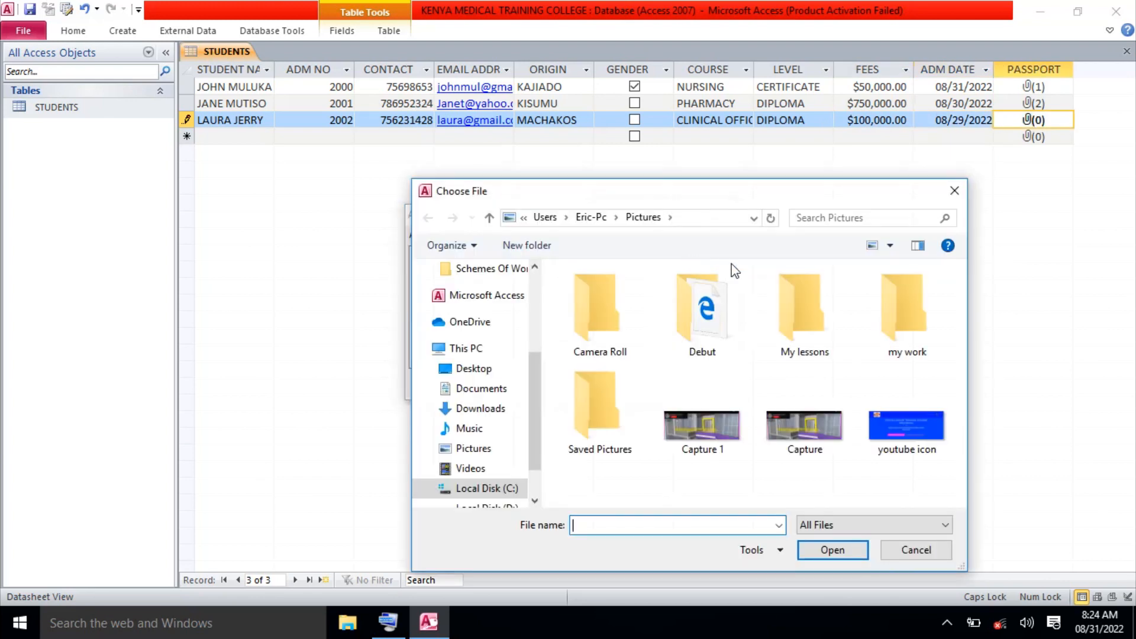
left_click(909, 423)
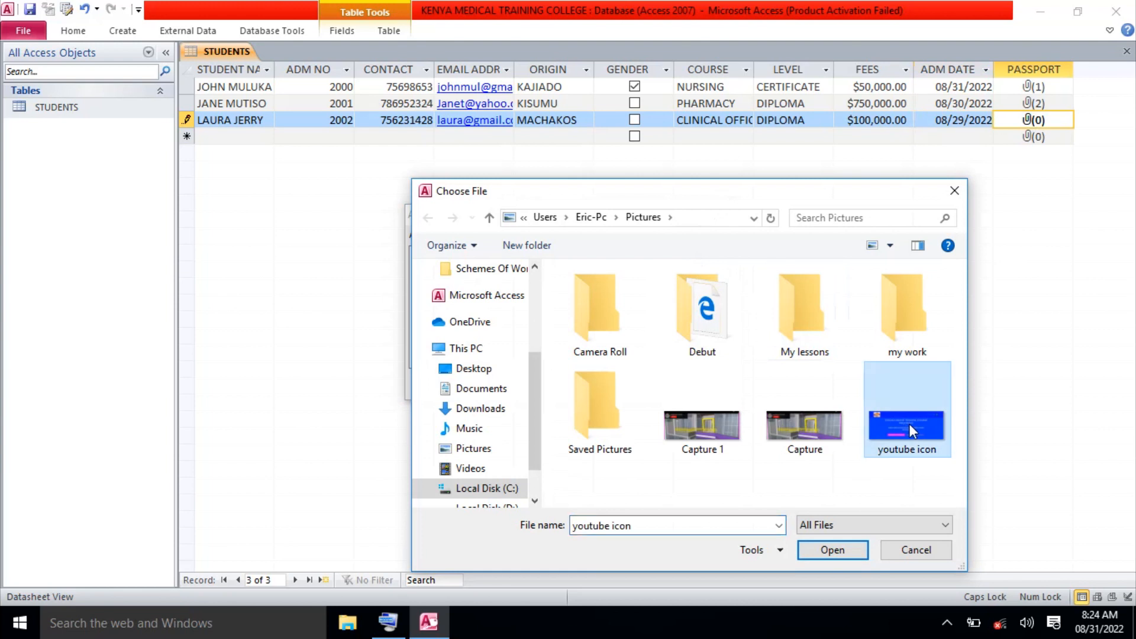
left_click(834, 550)
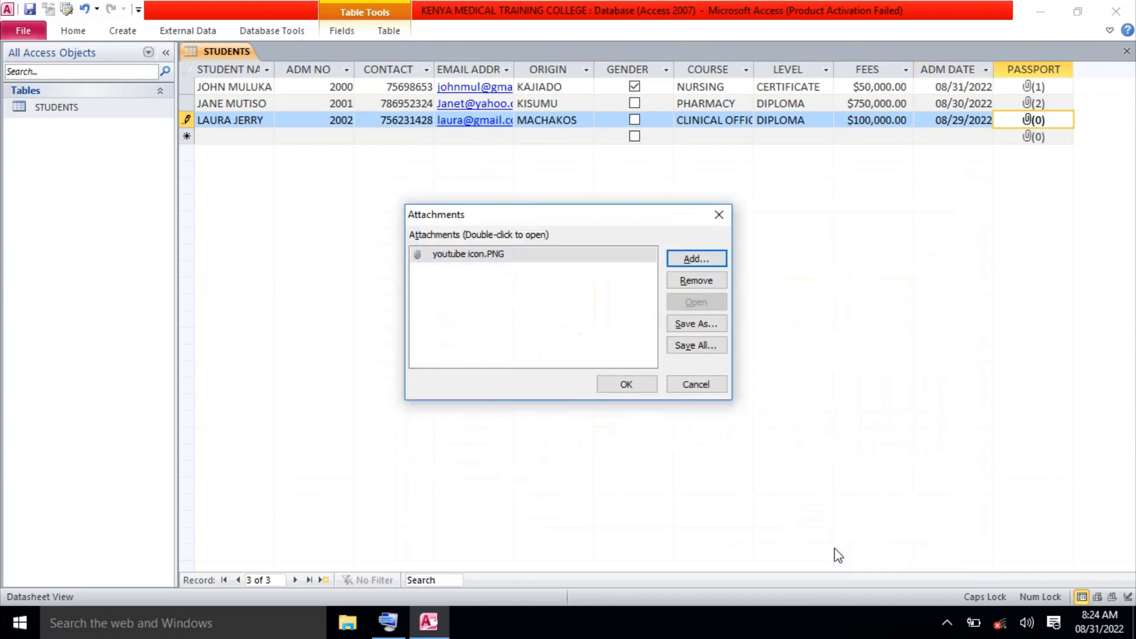
left_click(631, 385)
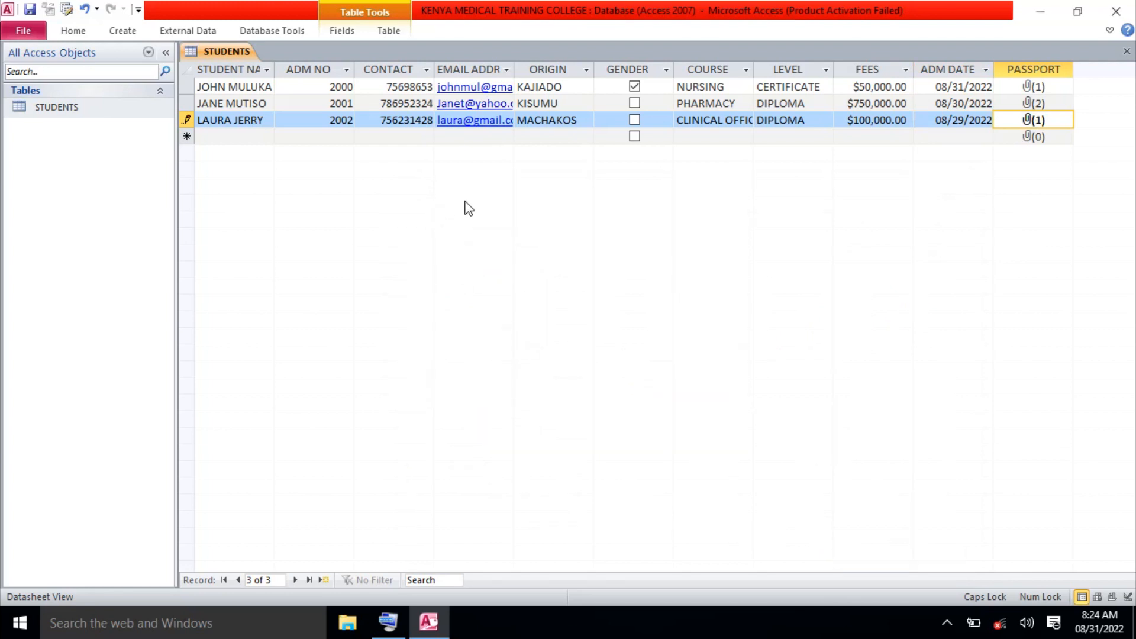
left_click(224, 135)
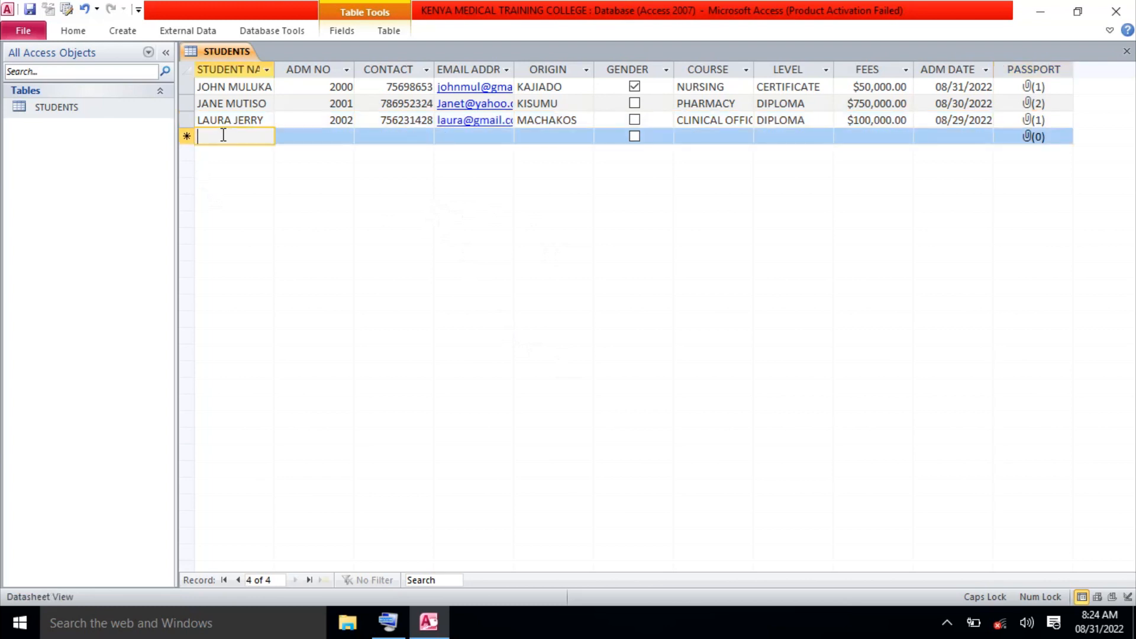
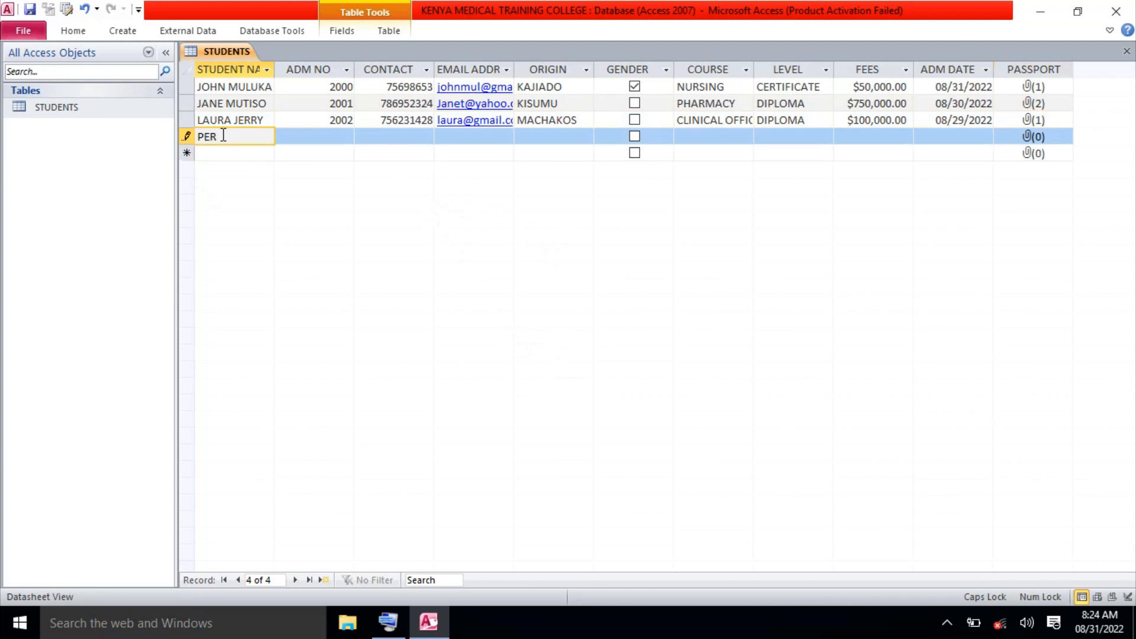
Enter the fourth student's full name, ADM NO 2003, contact number and e-mail address.
left_click(235, 136)
type("A")
left_click(329, 139)
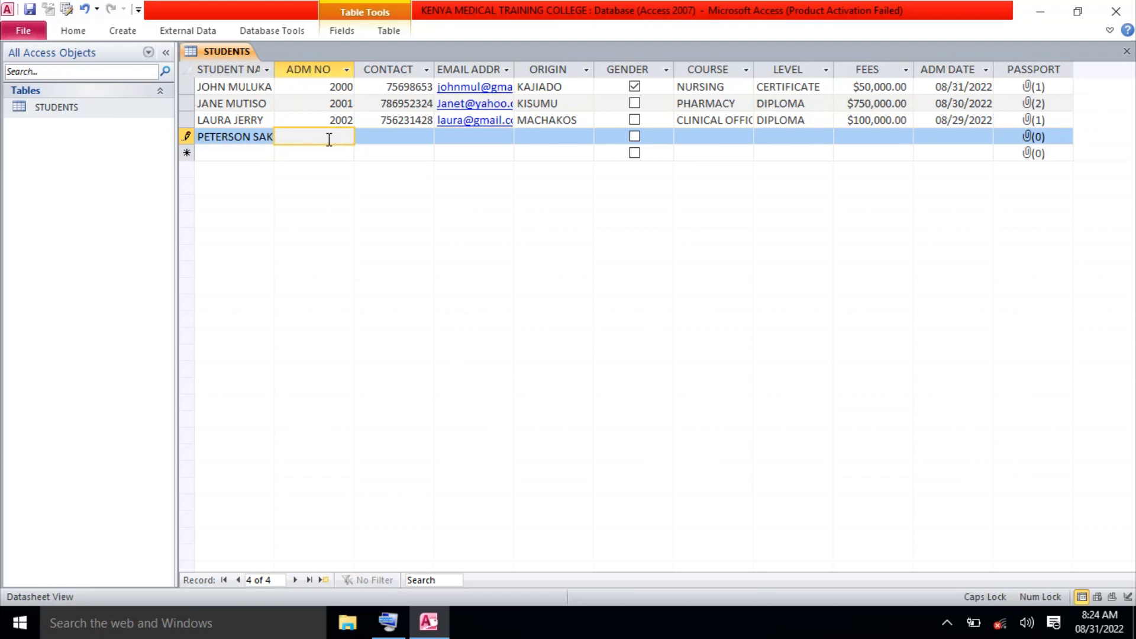
type("2003")
left_click(375, 135)
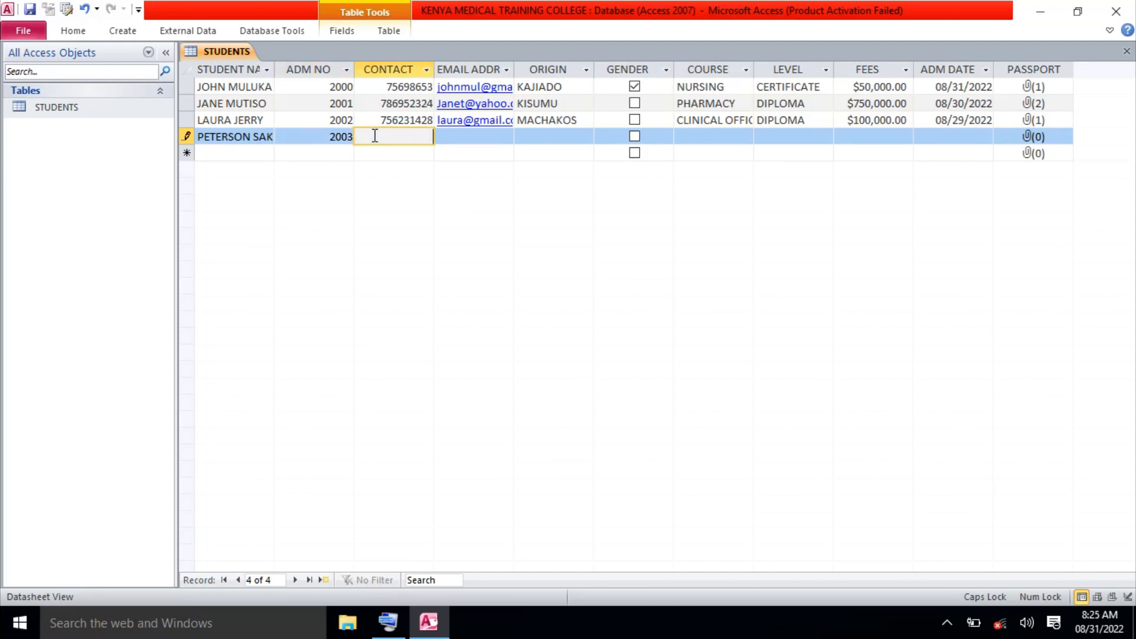
type("756938241")
left_click(450, 137)
key("Caps_Lock")
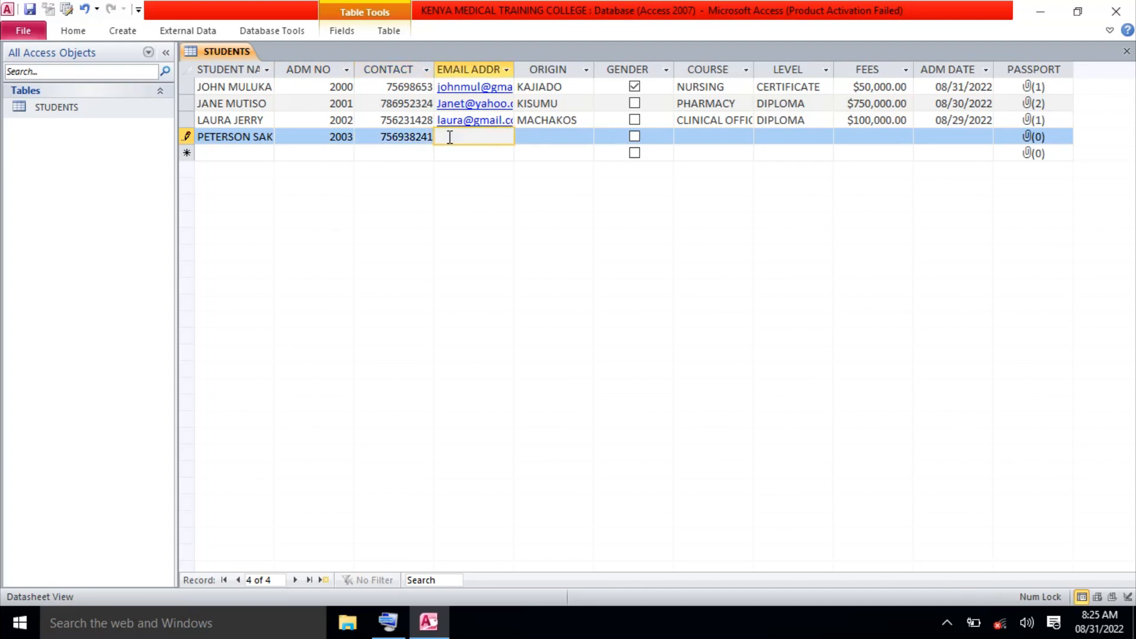
Set origin BUGOMA, tick GENDER, and enter course PHARMACY and level CERTIFICATE.
left_click(533, 137)
key("Caps_Lock")
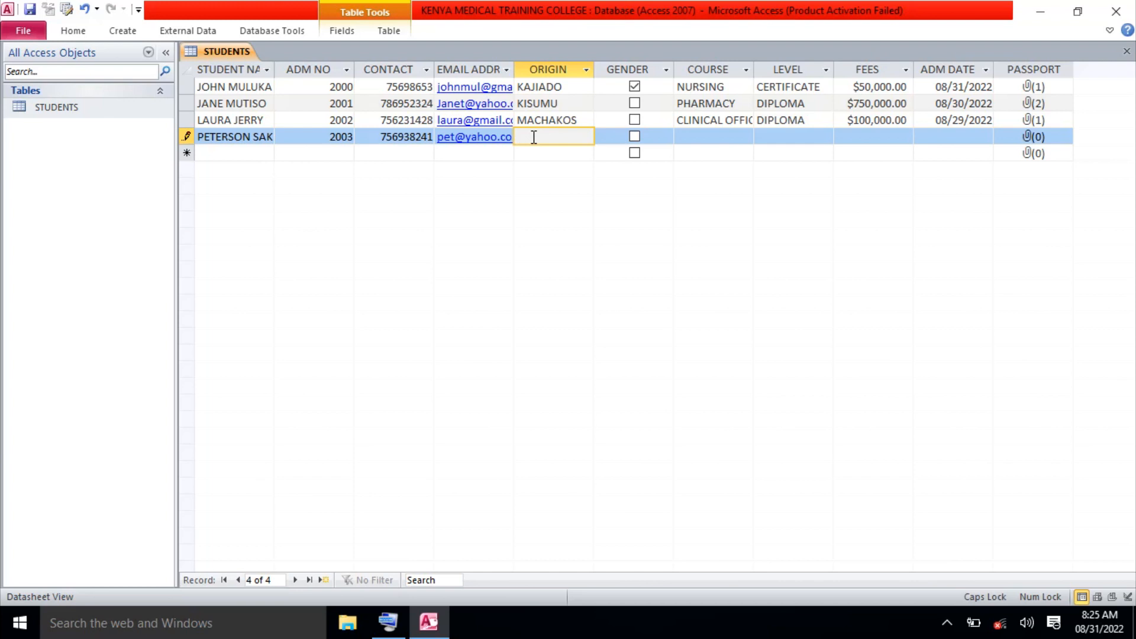
type("BUGOMA")
left_click(635, 138)
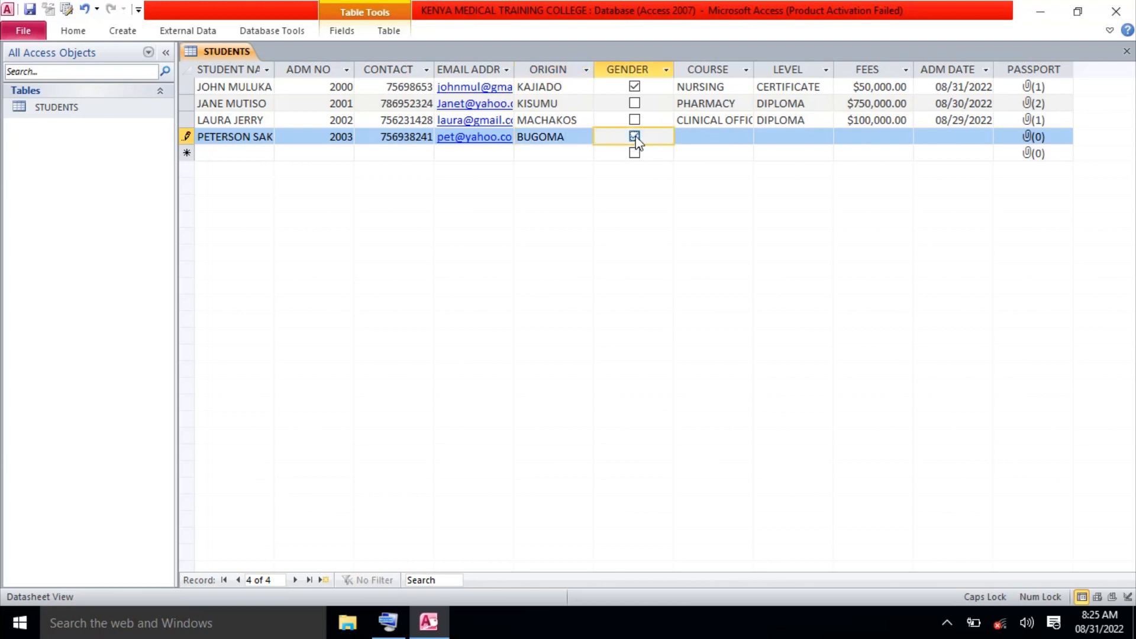
left_click(690, 138)
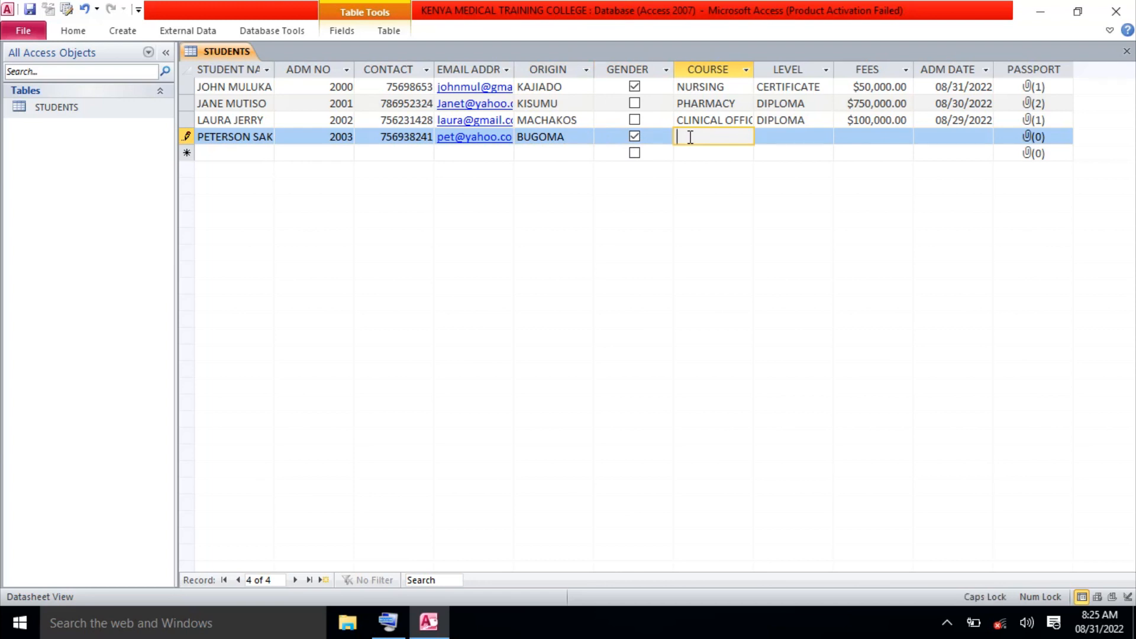
type("PHARMACY")
left_click(765, 137)
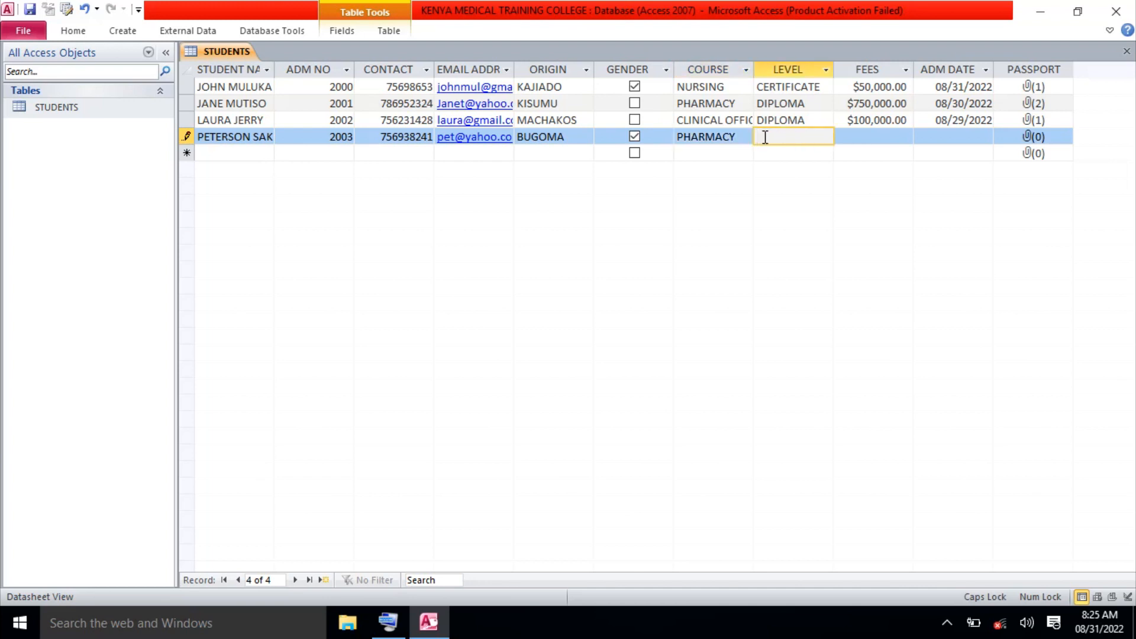
type("CERTIFICATE")
Correct the second student's fees to 75000; give the fourth student 60000 fees and date 08/28/2022.
left_click(869, 105)
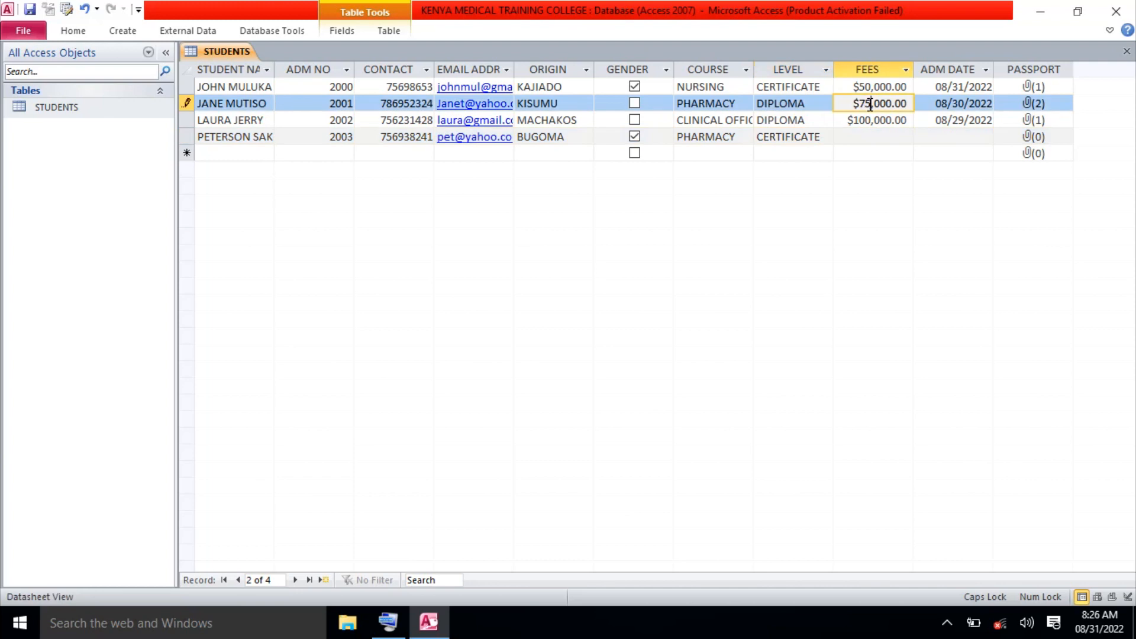
left_click(866, 135)
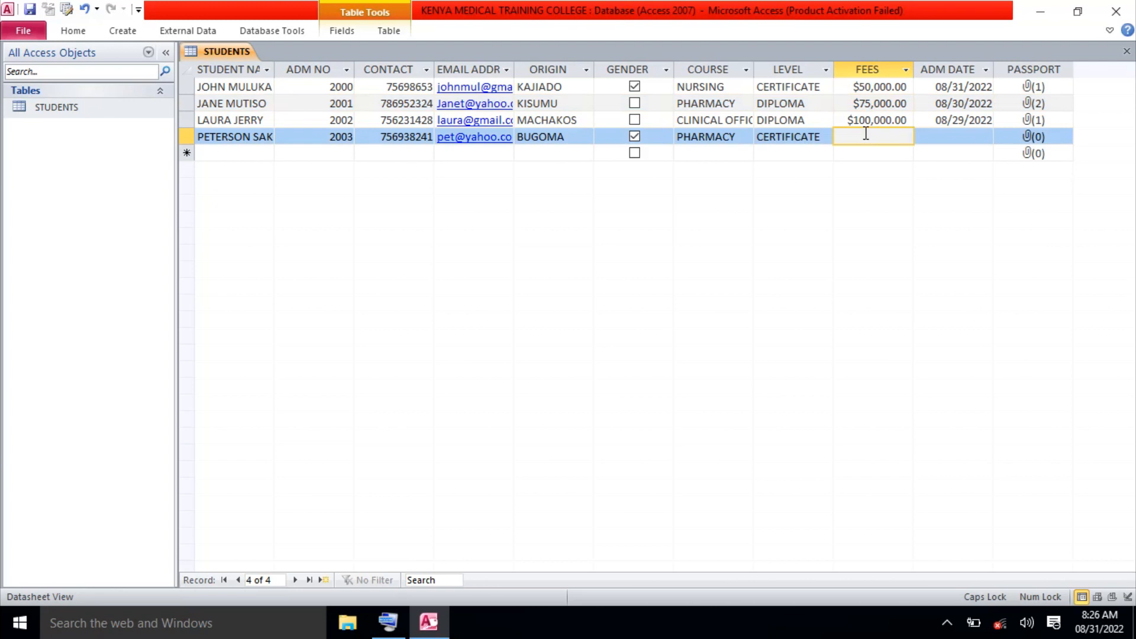
type("60")
type("000")
left_click(973, 137)
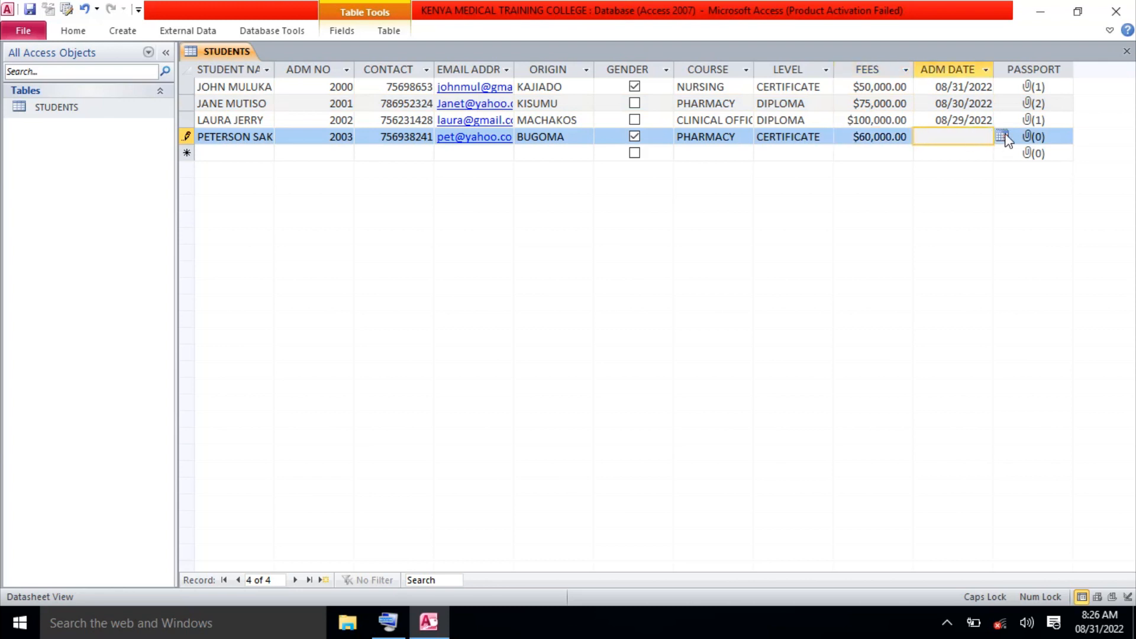
left_click(1003, 137)
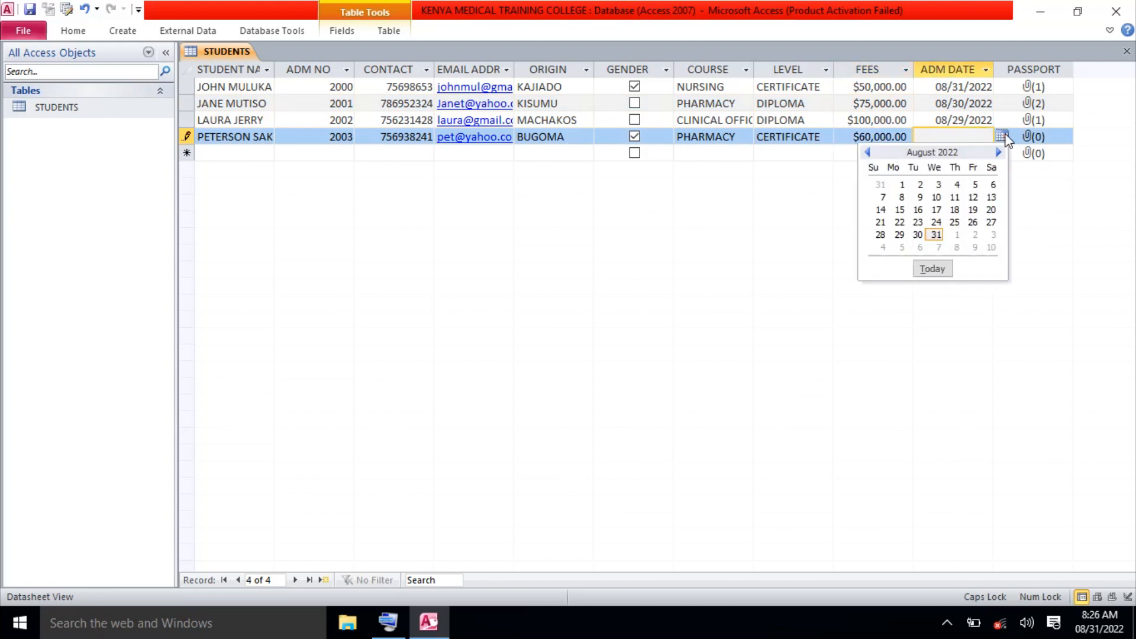
left_click(884, 237)
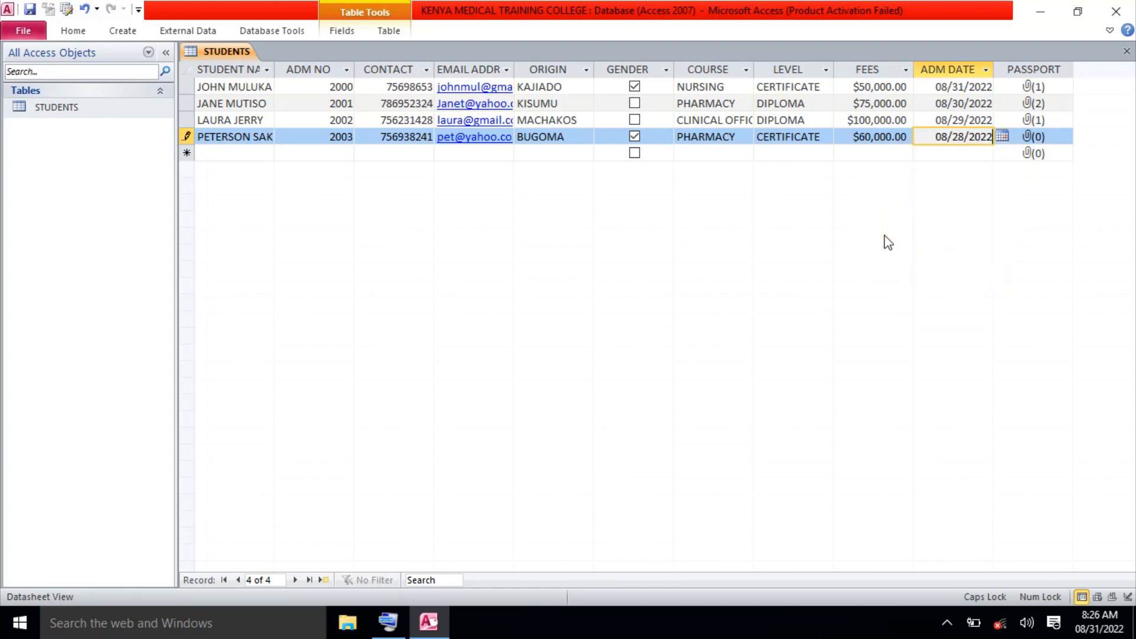
left_click(1039, 140)
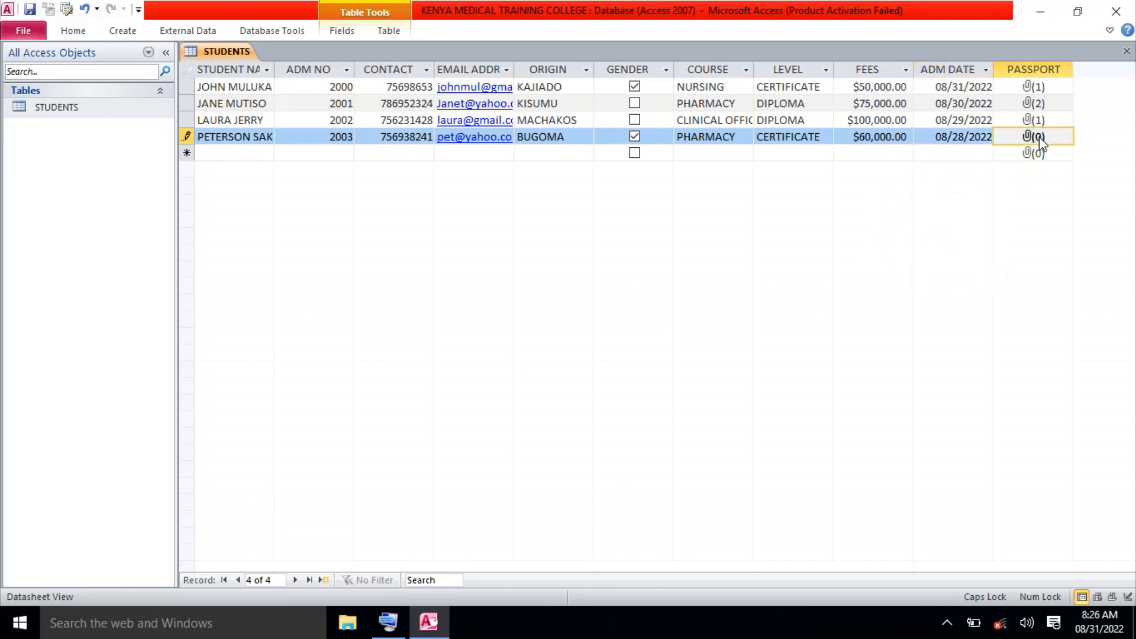
Attach the Capture 1 picture from Pictures to the fourth student's PASSPORT field.
double_click(1040, 141)
left_click(703, 262)
double_click(616, 333)
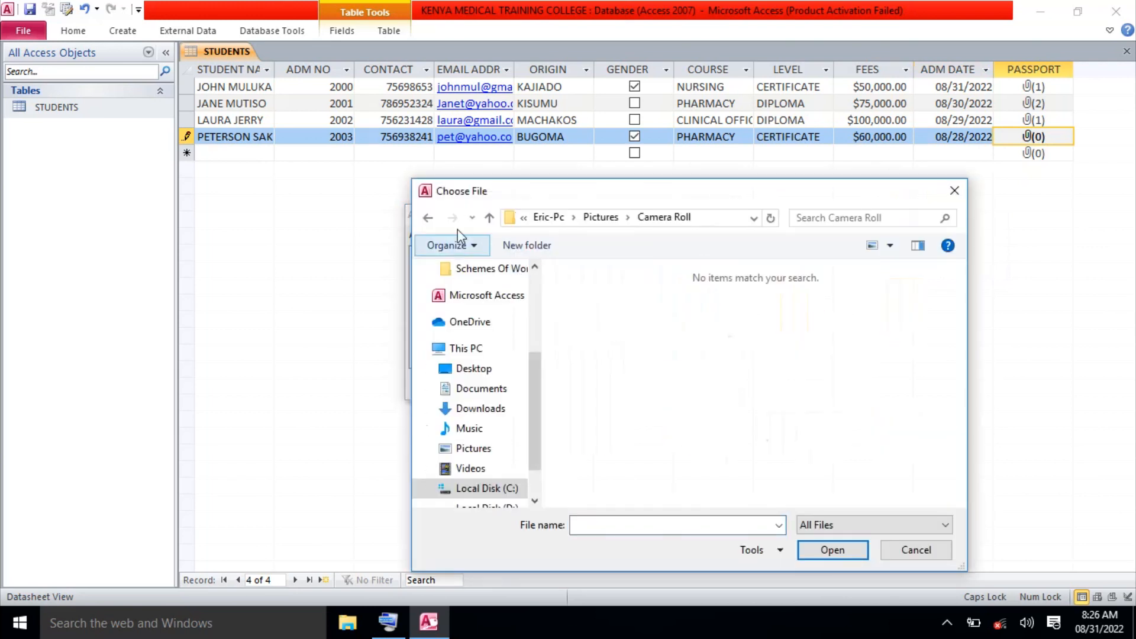
left_click(428, 218)
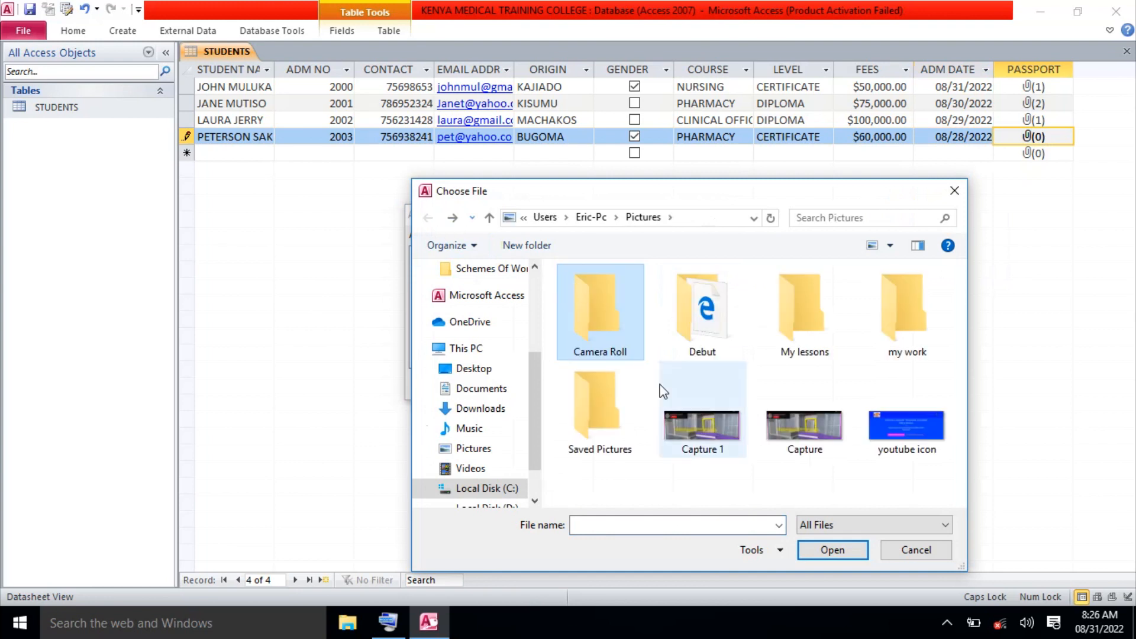
left_click(724, 432)
left_click(839, 536)
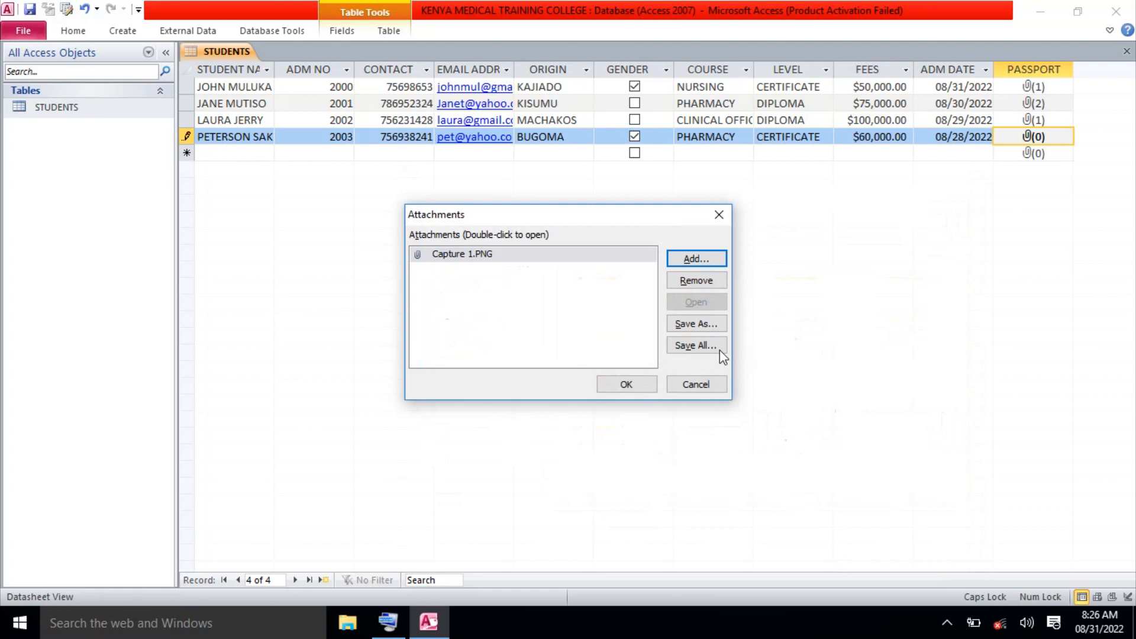
left_click(637, 384)
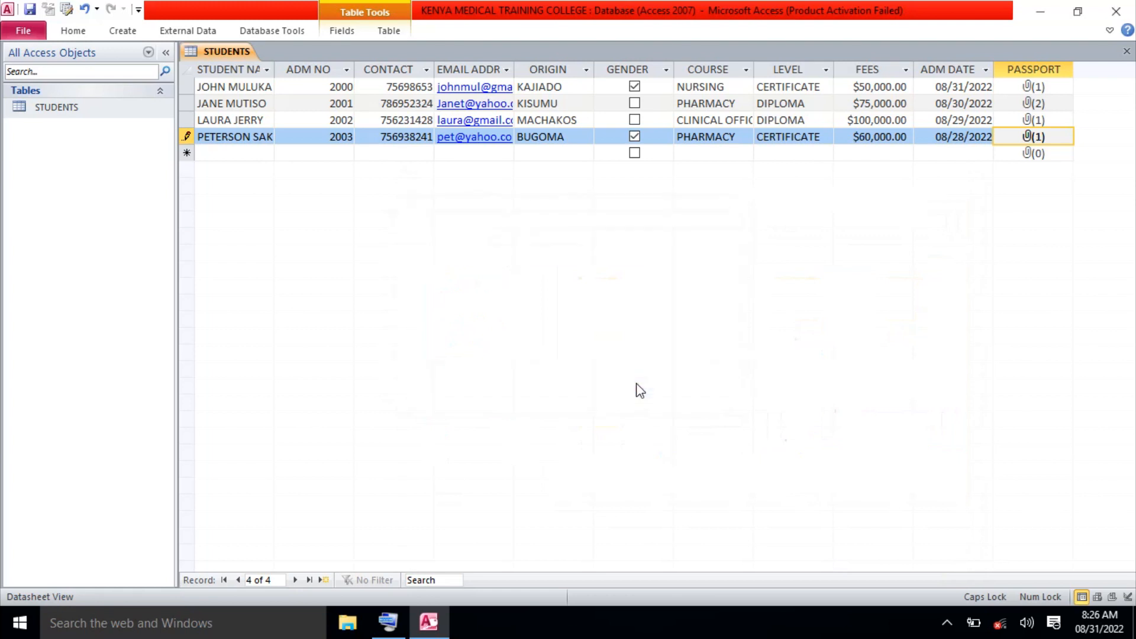
left_click(237, 153)
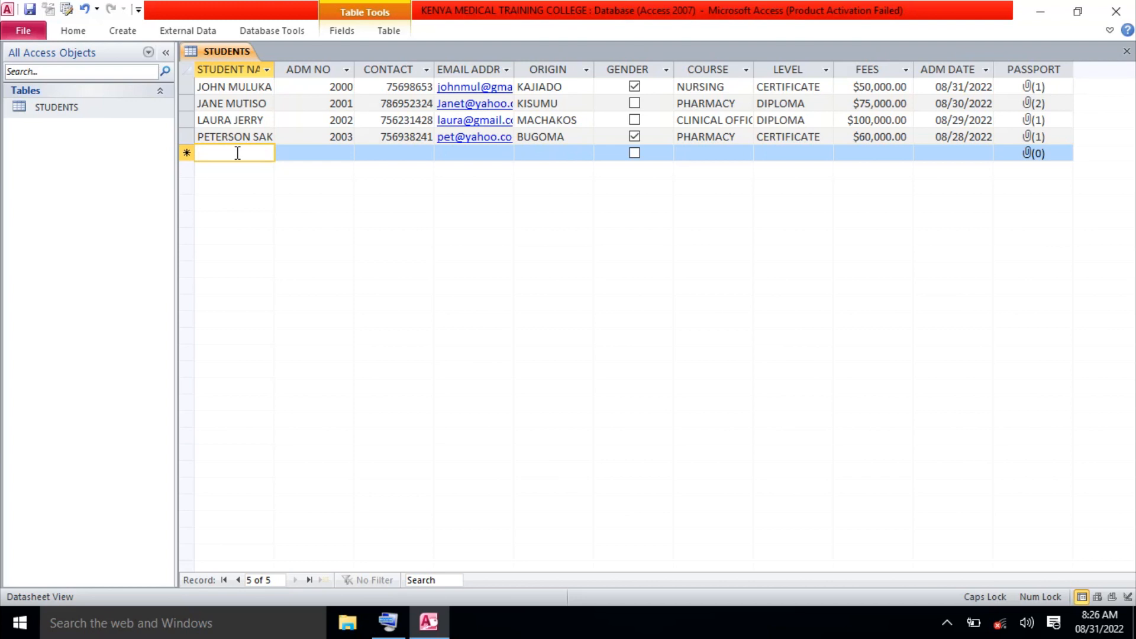
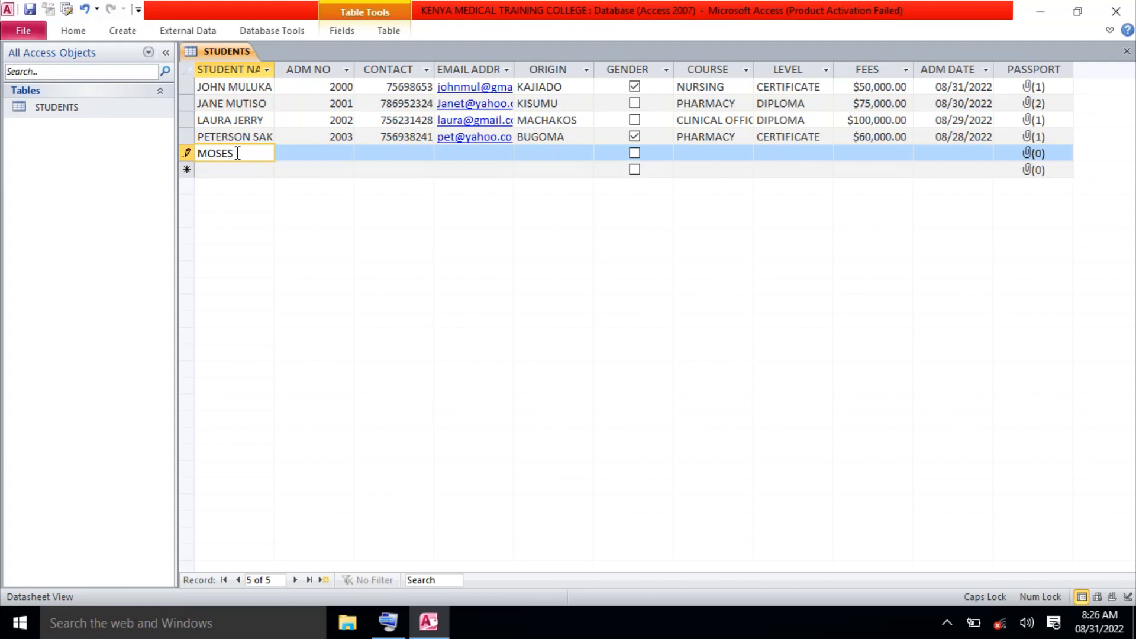
Enter the fifth student's full name, ADM NO 2004 and contact number.
left_click(237, 153)
type("I")
left_click(236, 153)
type("M")
left_click(308, 153)
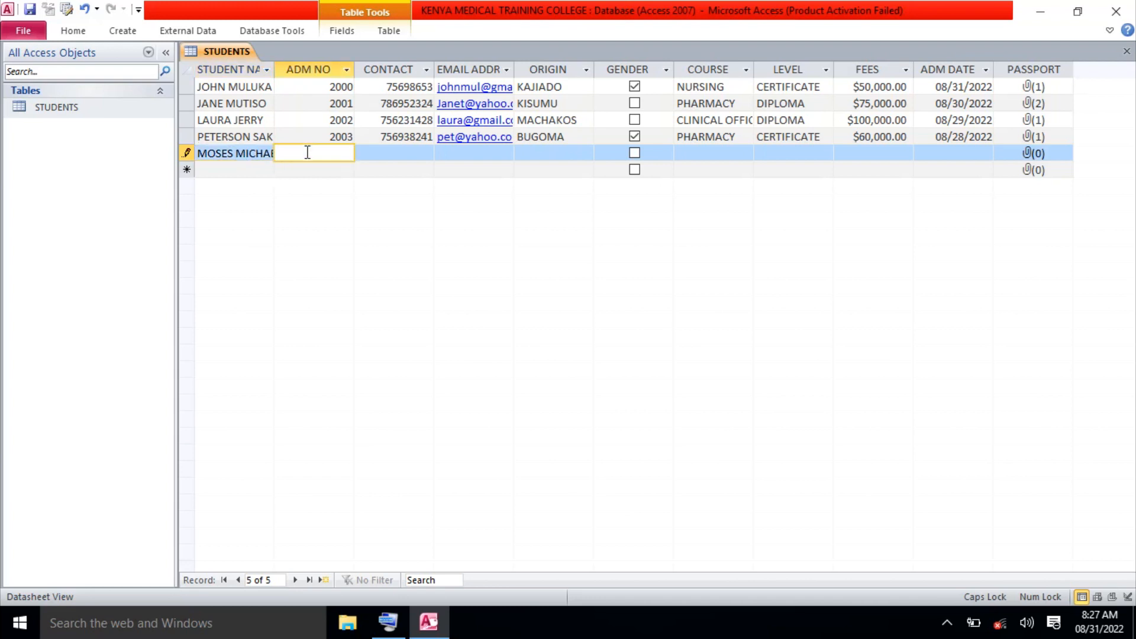
type("2004")
left_click(387, 153)
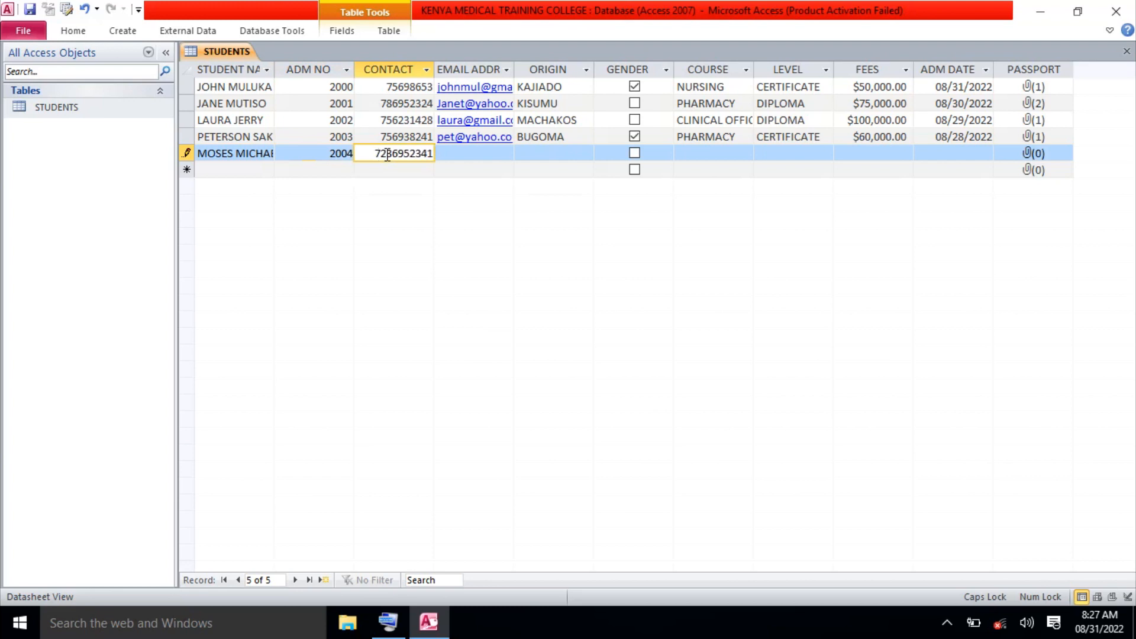
Enter the fifth student's e-mail address and origin NAKURU in capitals.
left_click(465, 156)
key("Caps_Lock")
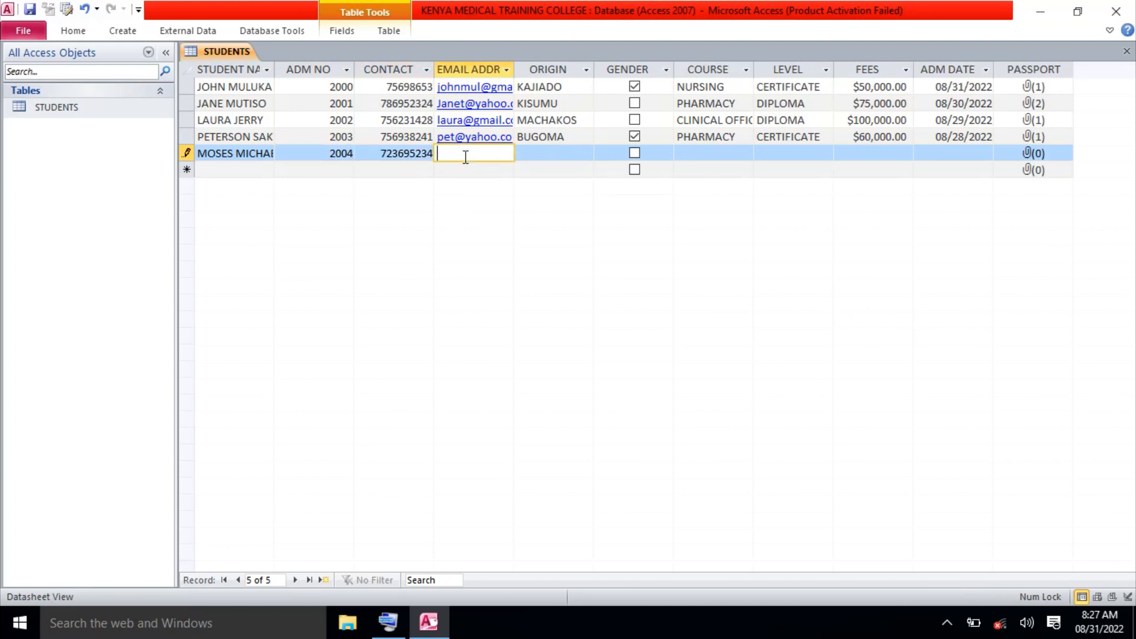
left_click(554, 156)
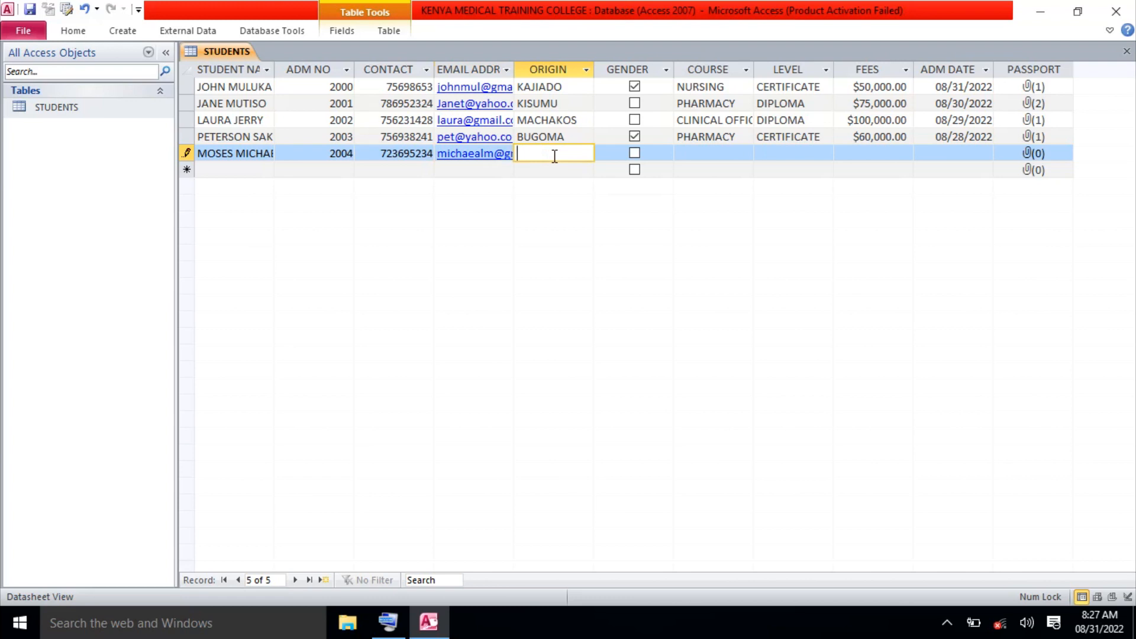
type("nakuru")
key("BackSpace")
key("BackSpace")
key("BackSpace")
key("BackSpace")
key("BackSpace")
key("BackSpace")
key("Caps_Lock")
type("NAKURU")
Tick GENDER and enter course CLINICAL OFFICER, level DIPLOMA and fees 100000.
left_click(635, 155)
left_click(693, 152)
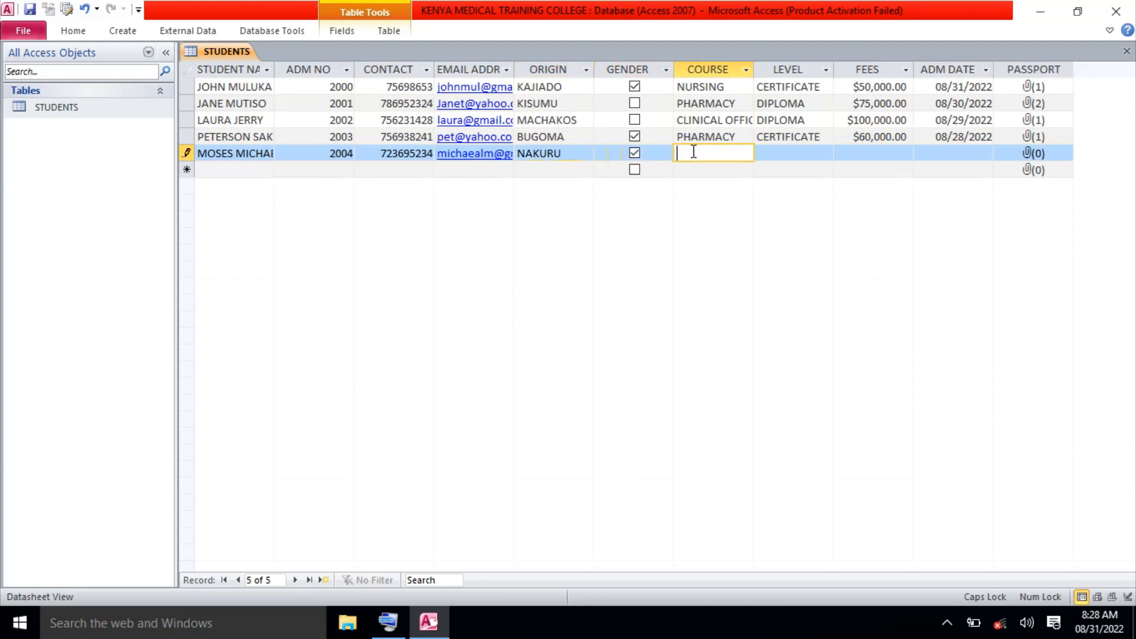
type("CLI")
type("NICAL ")
type("OOFICER")
left_click(720, 153)
key("BackSpace")
type("F")
left_click(767, 154)
type("DI")
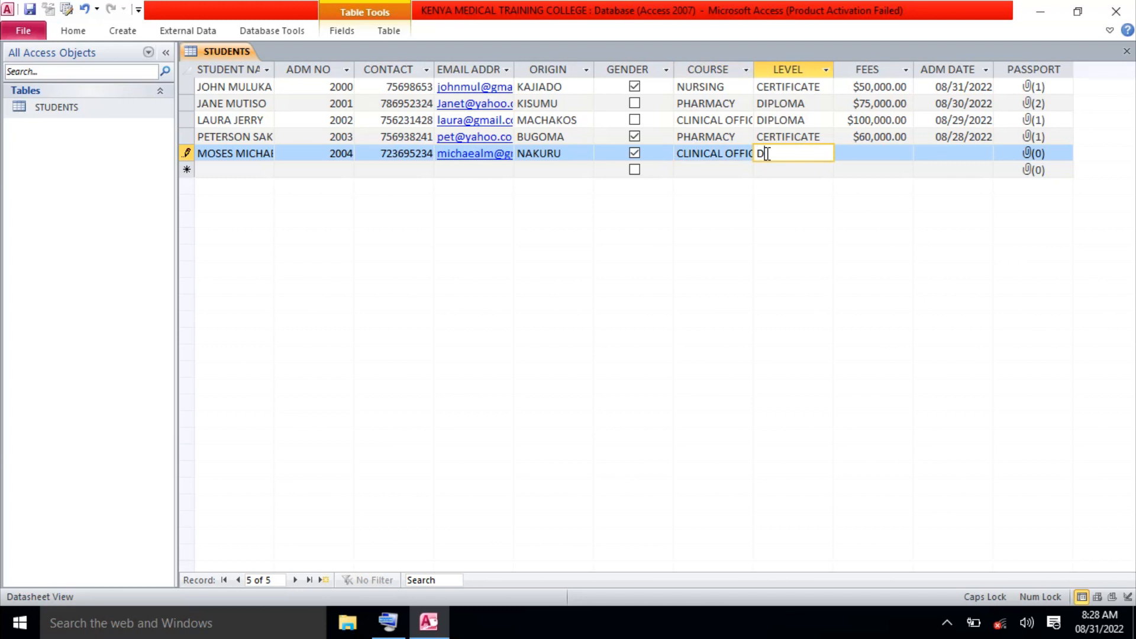
type("PLOMA")
left_click(879, 153)
type("100000")
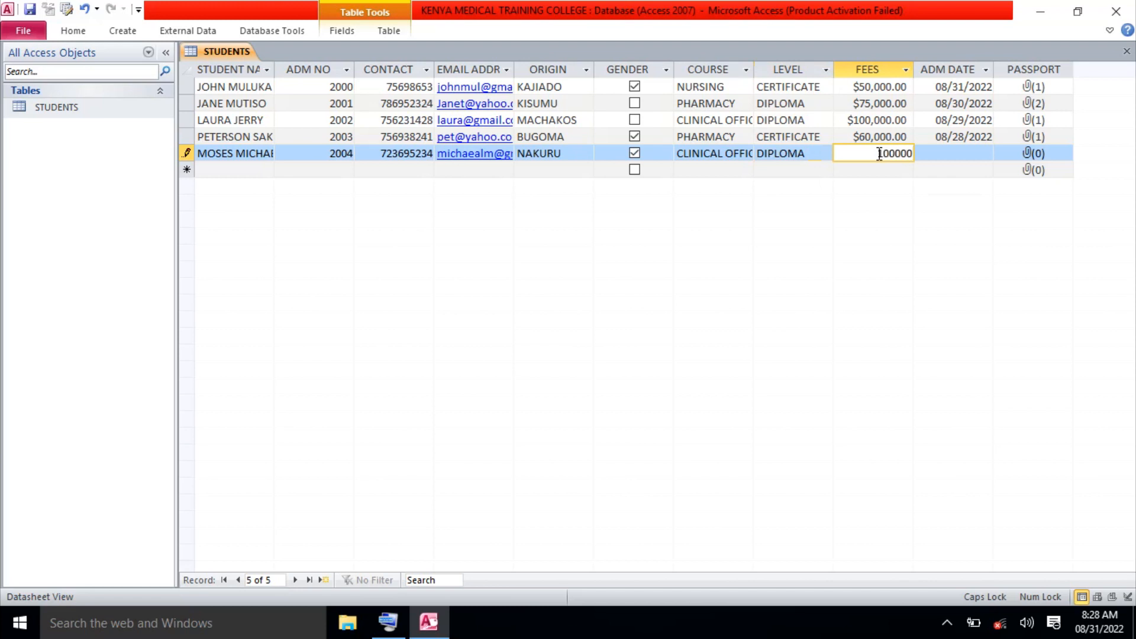
left_click(944, 155)
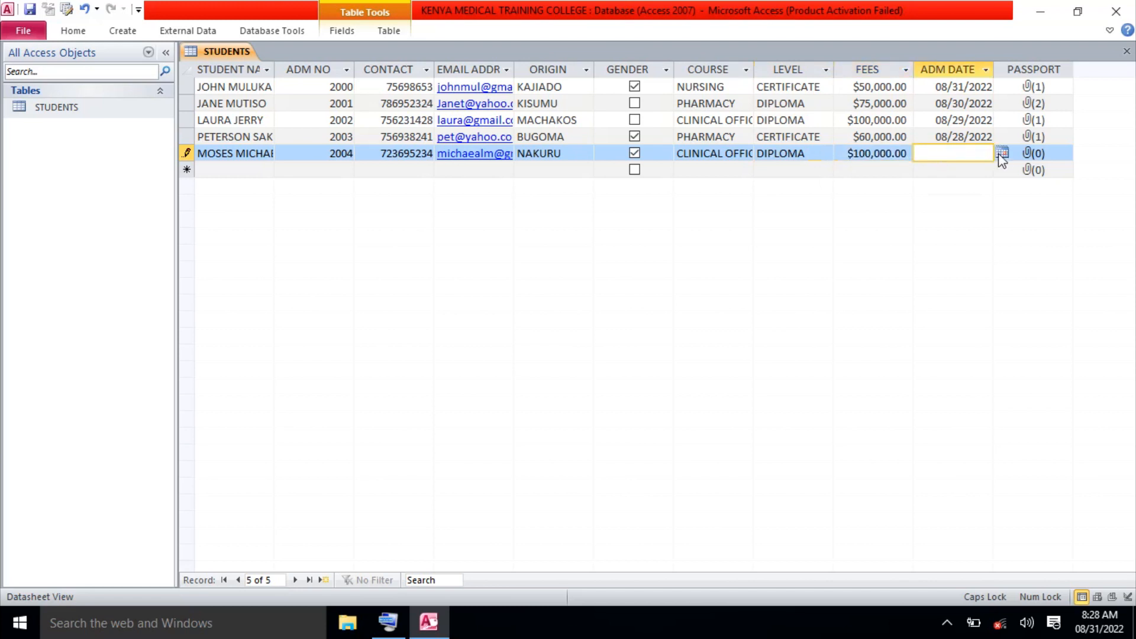
Set the fifth student's admission date to 08/28/2022 and attach youtube icon.PNG as passport.
left_click(1002, 155)
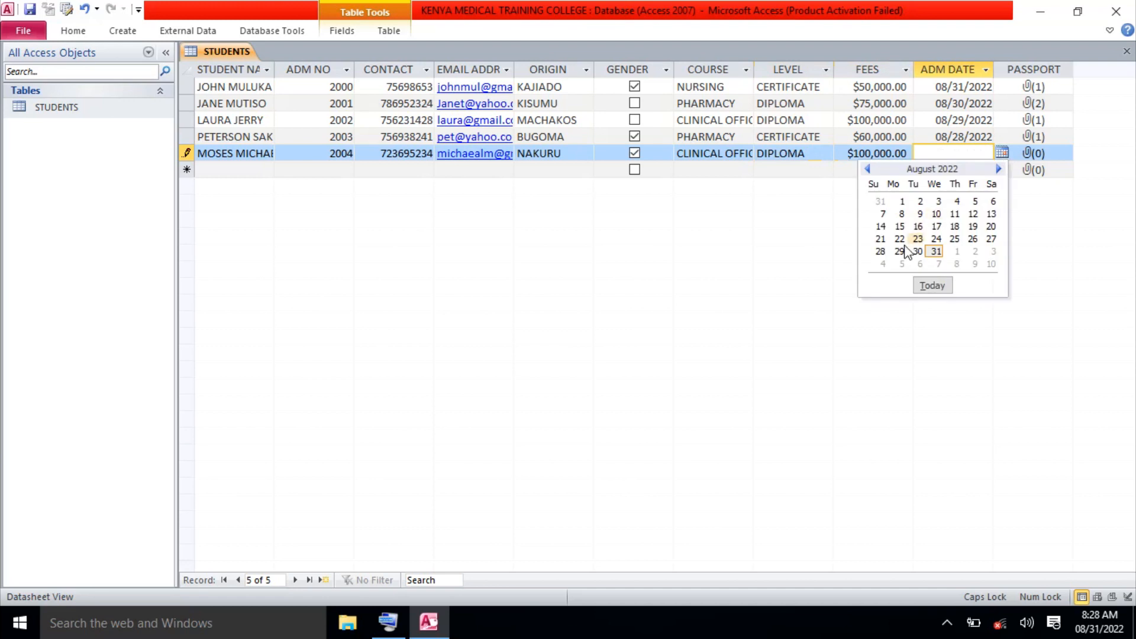
left_click(885, 252)
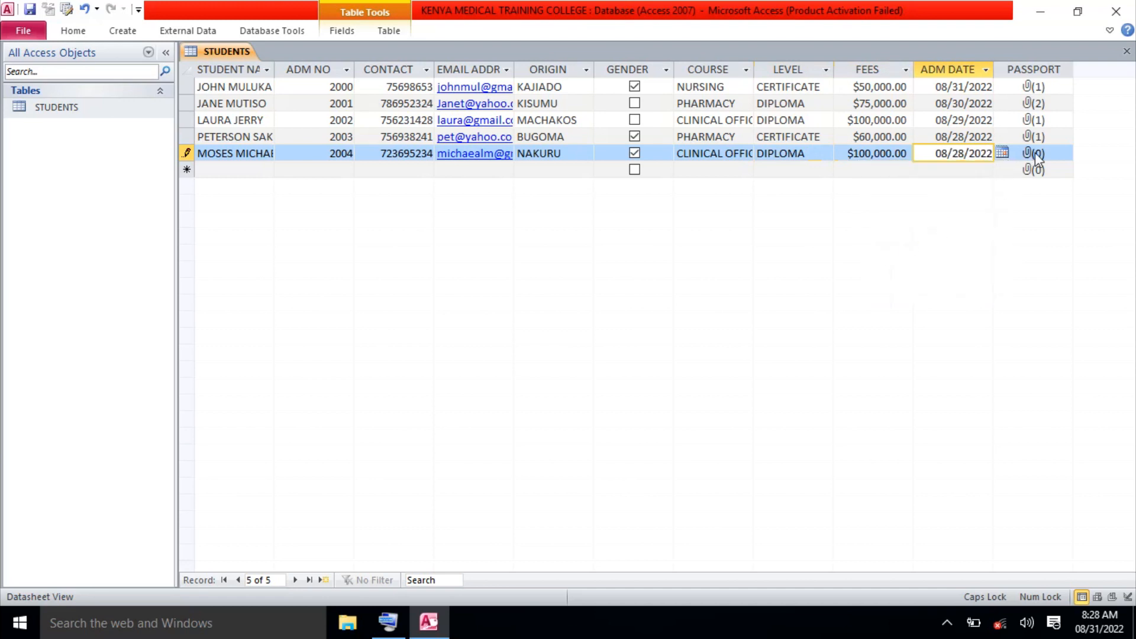
double_click(1035, 153)
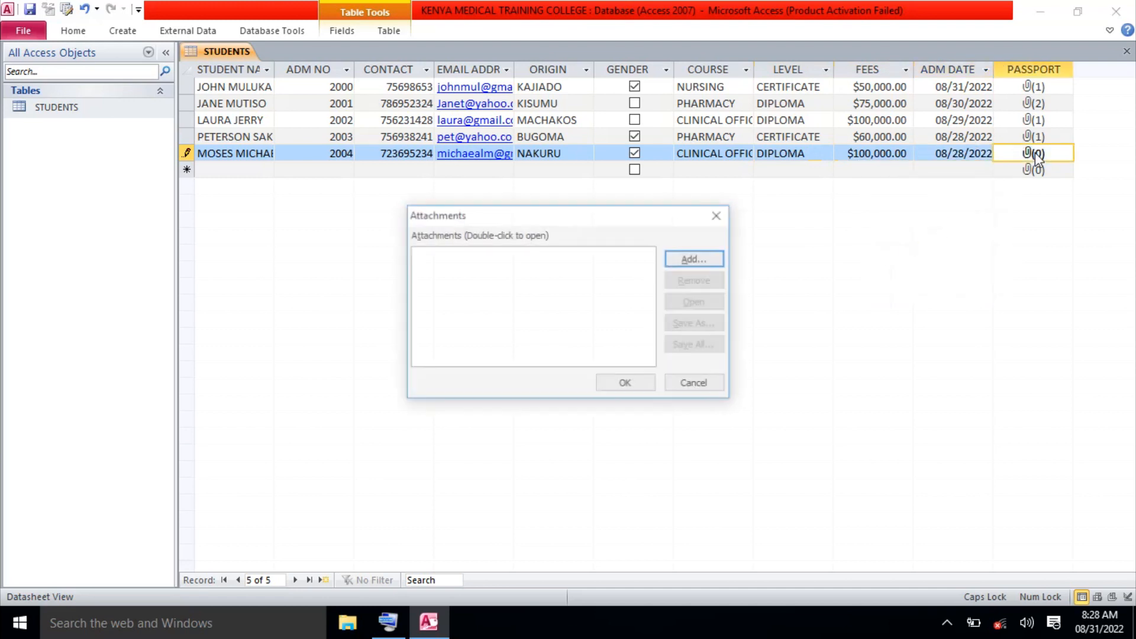
left_click(693, 260)
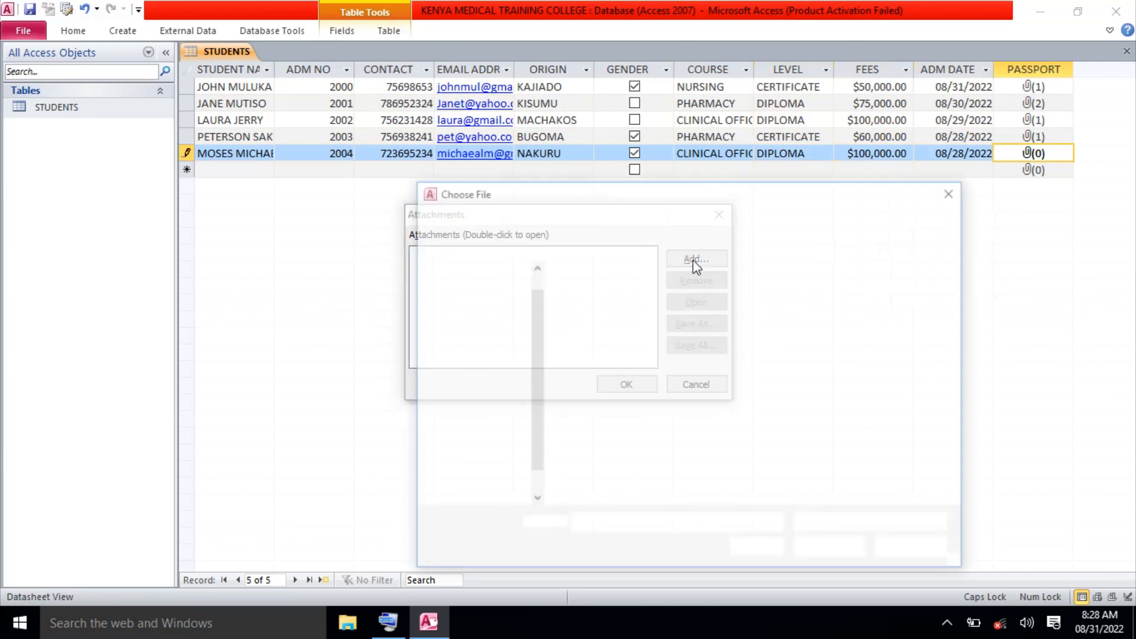
left_click(888, 424)
left_click(840, 549)
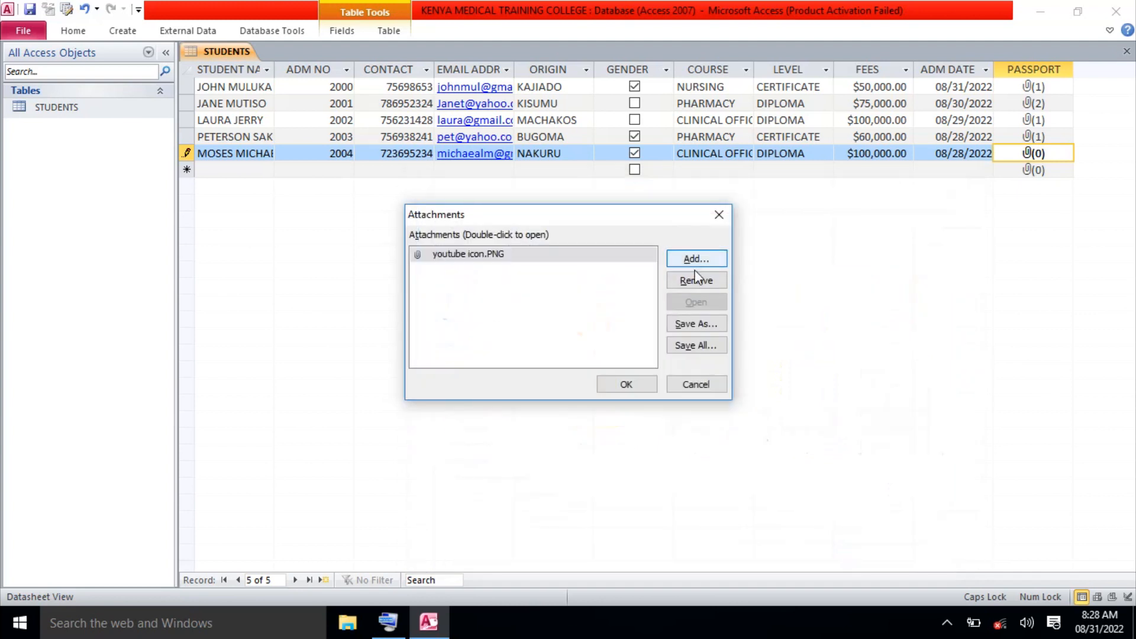
left_click(645, 388)
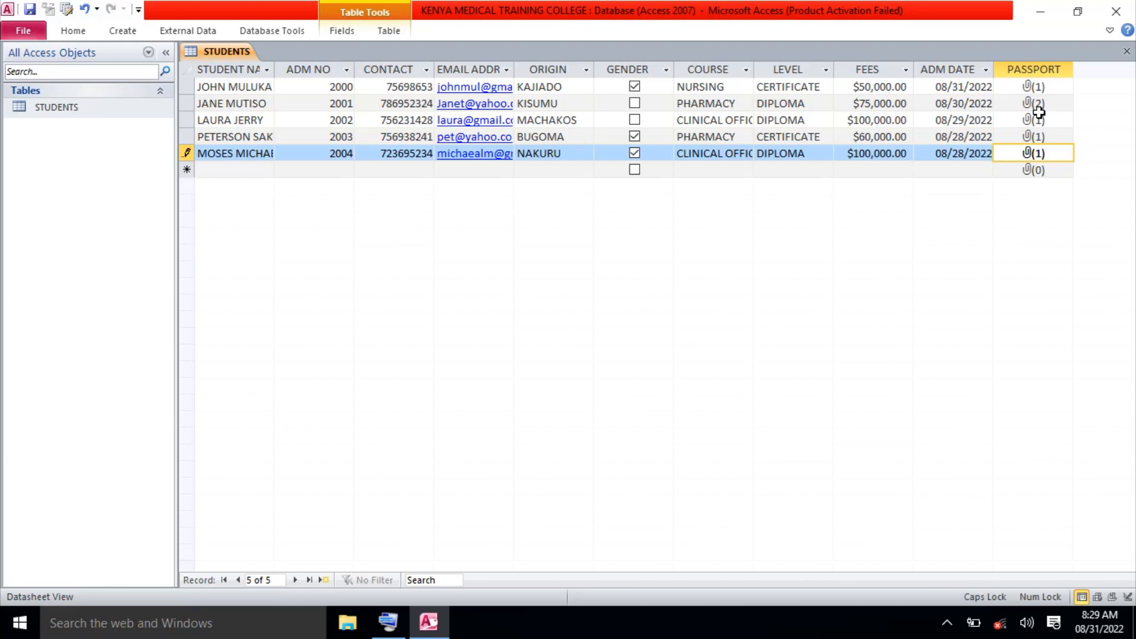
Close the STUDENTS datasheet, inspect its fields in Design View, then close the design.
left_click(1127, 54)
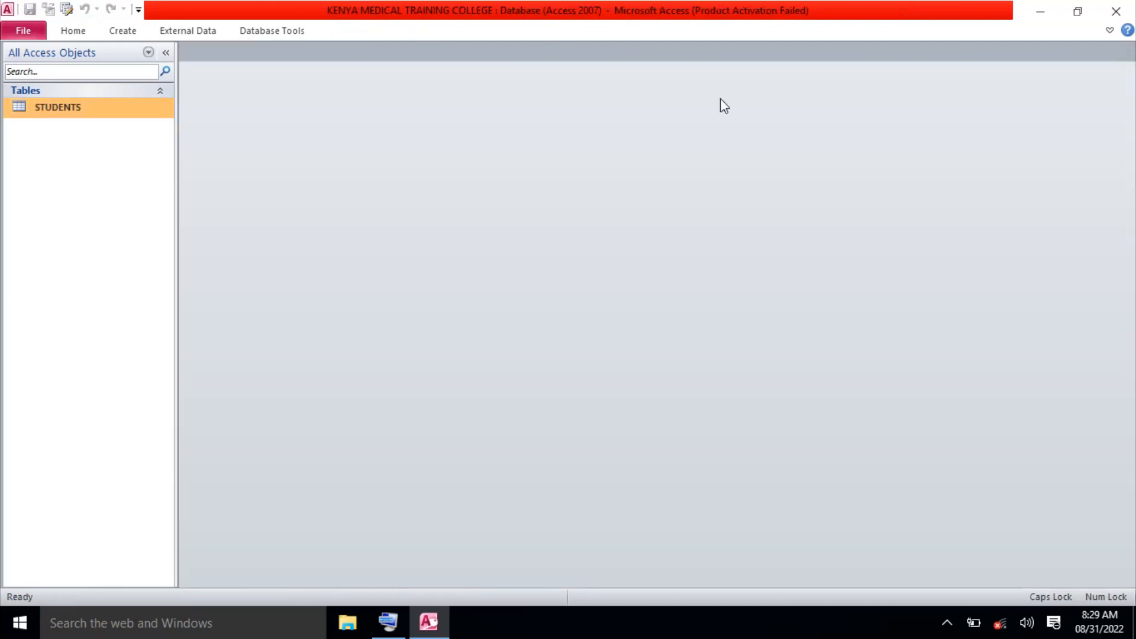
right_click(68, 111)
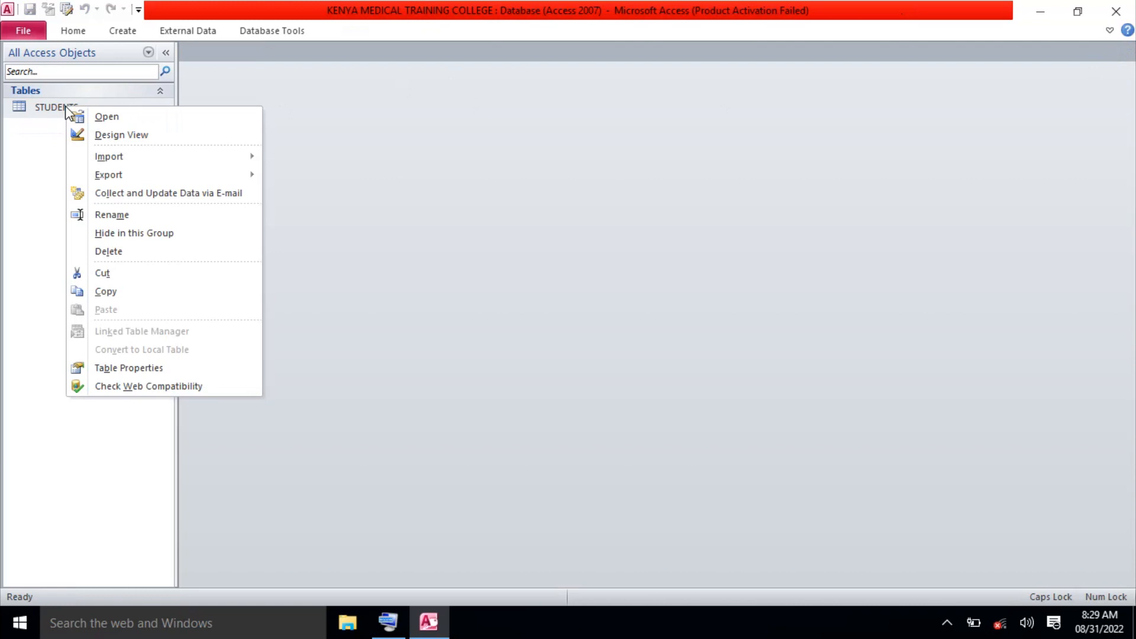
left_click(107, 135)
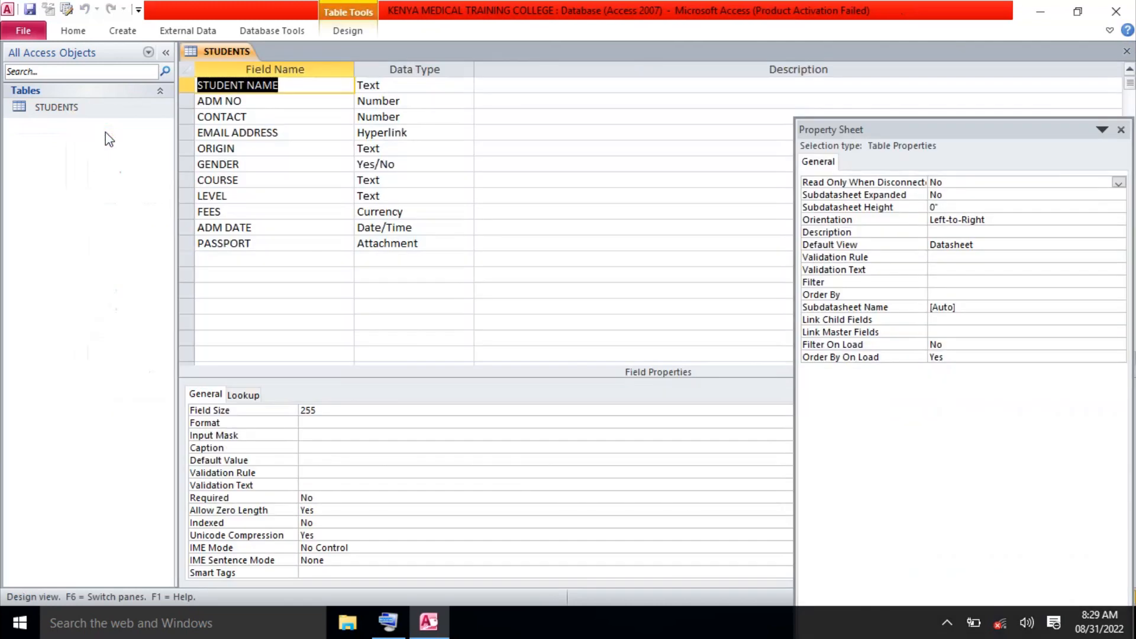
left_click(220, 261)
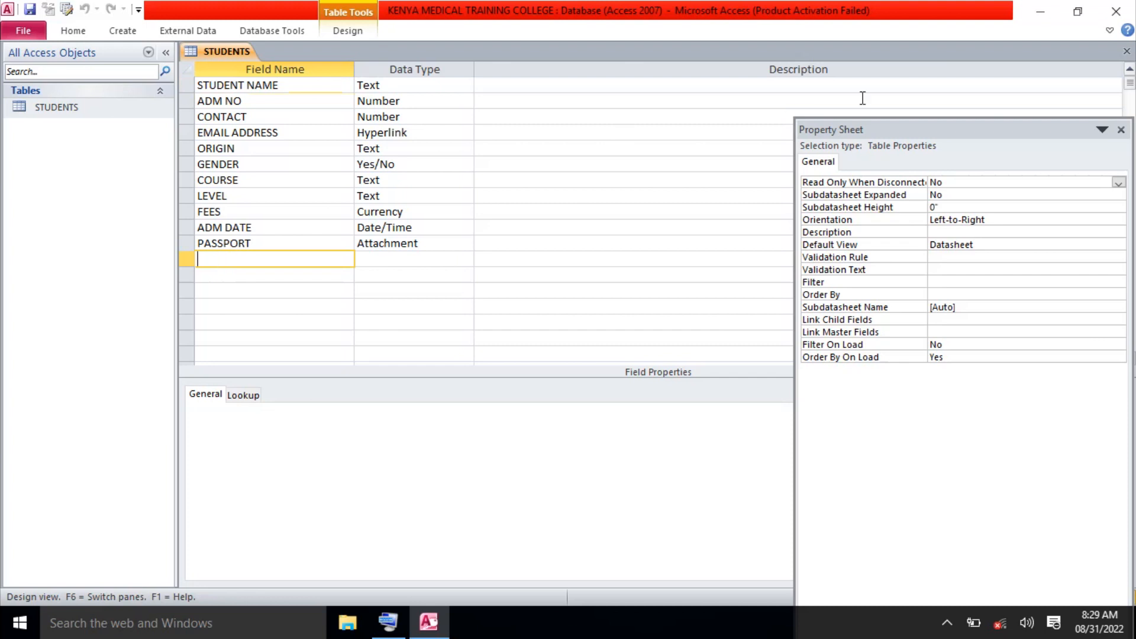
left_click(1126, 56)
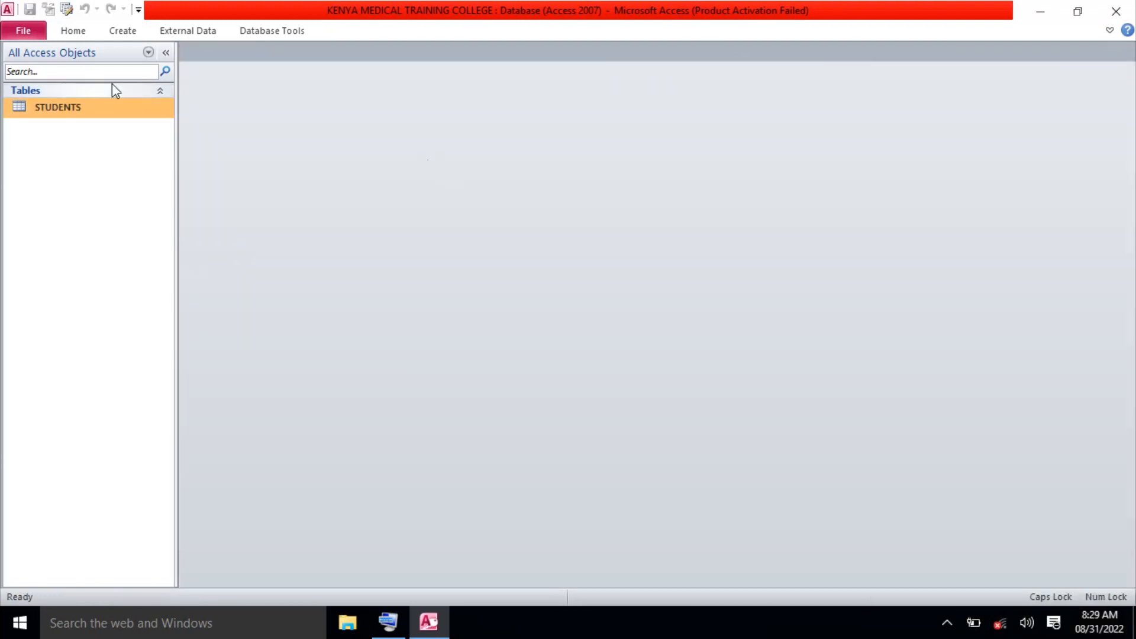
Reopen the STUDENTS datasheet and insert an Attachment field after ADM NO via More Fields.
double_click(97, 106)
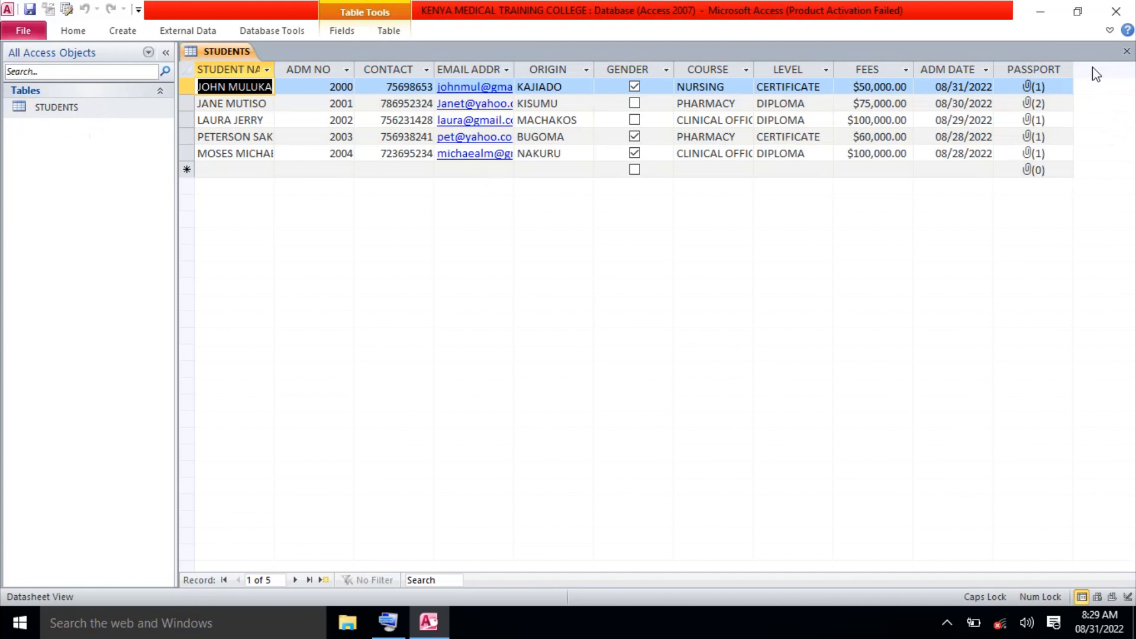
left_click(1053, 67)
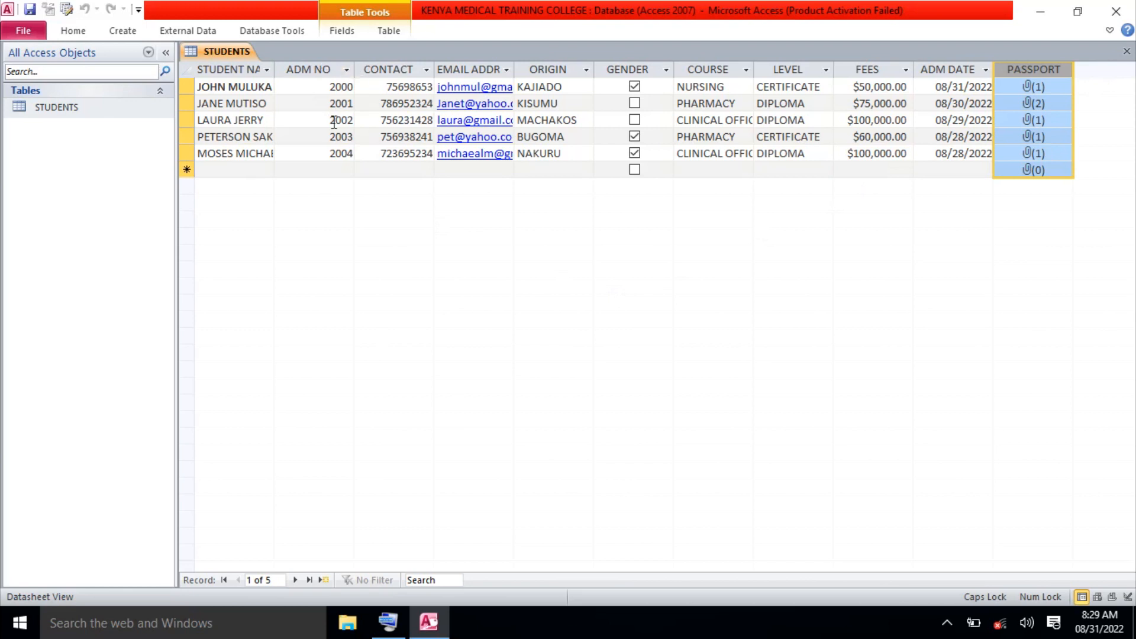
left_click(320, 67)
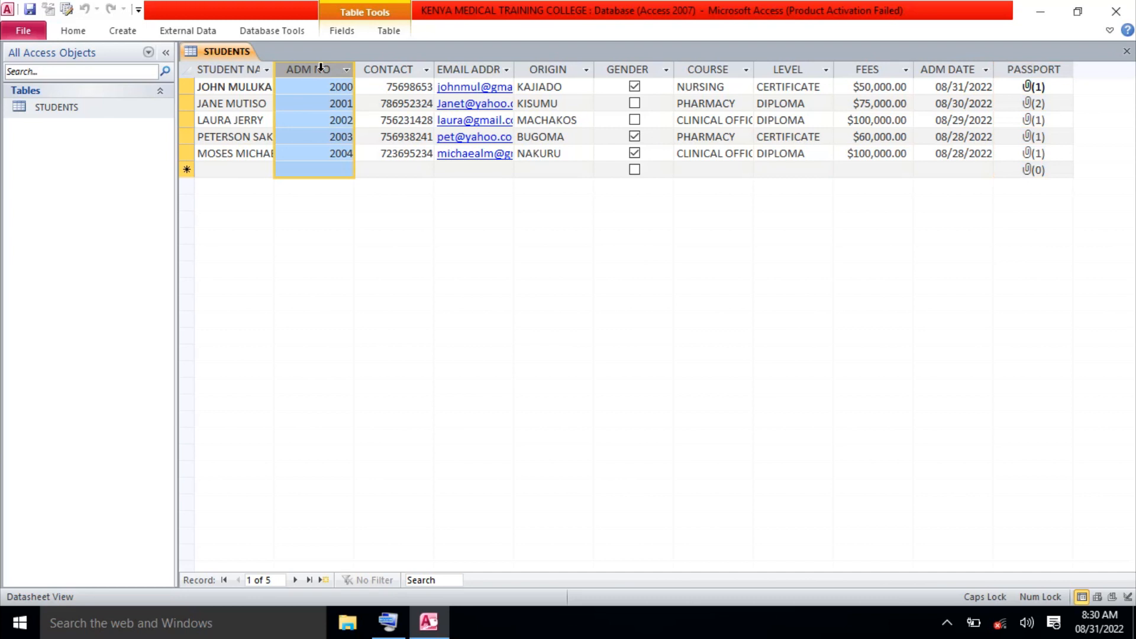
left_click(342, 31)
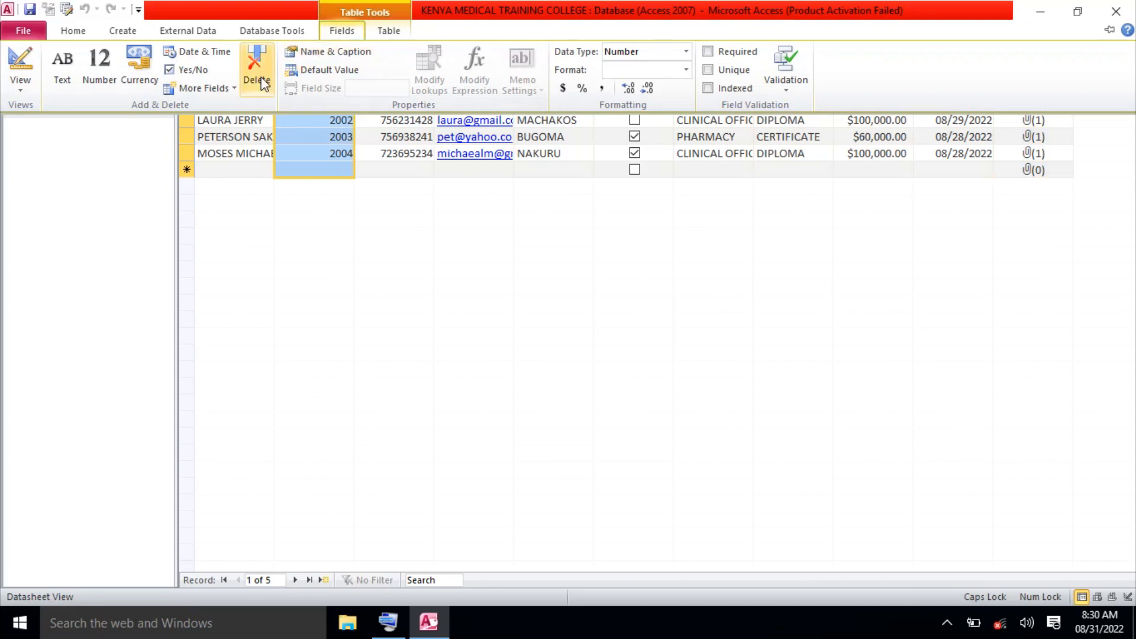
left_click(237, 89)
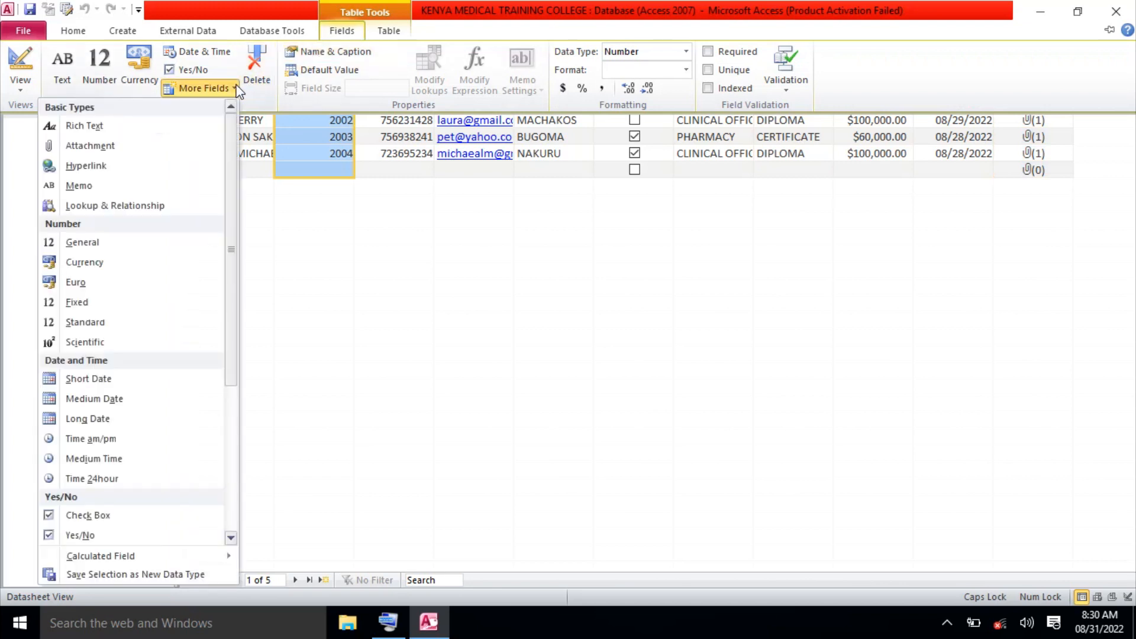
left_click(151, 145)
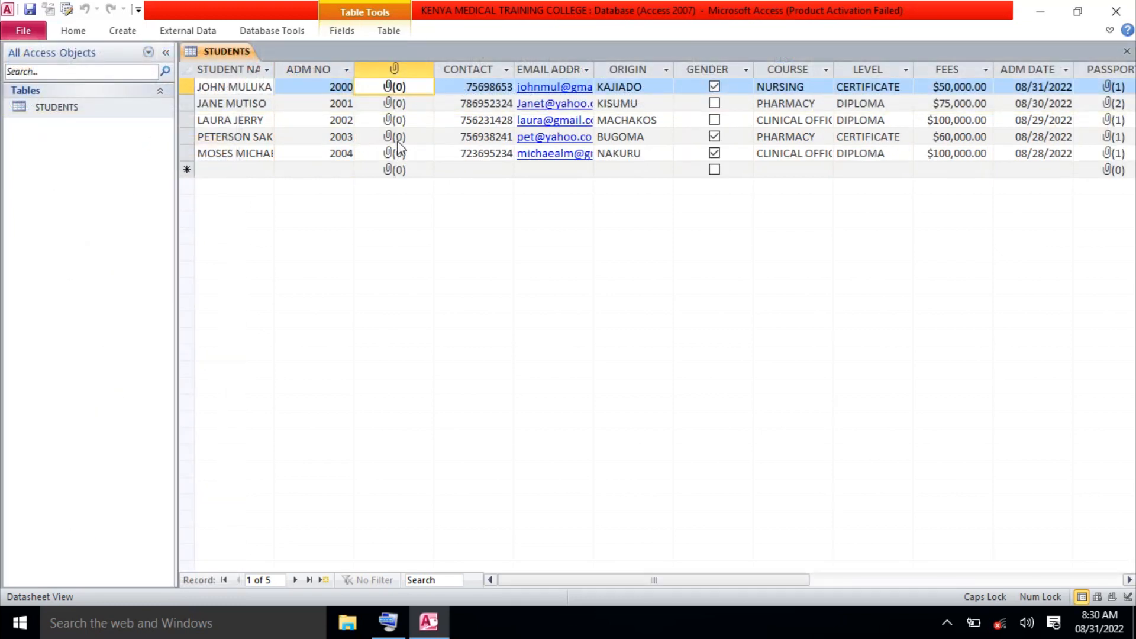
Rename the new attachment field from Field1 to PHOTO, with caption PHOTO.
left_click(394, 69)
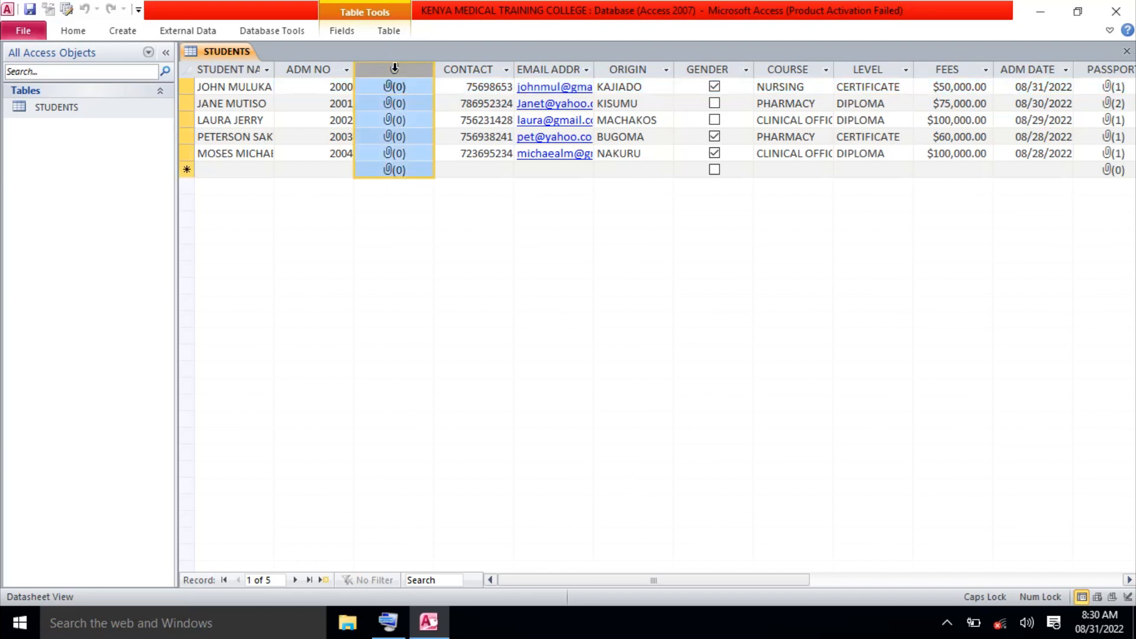
left_click(347, 33)
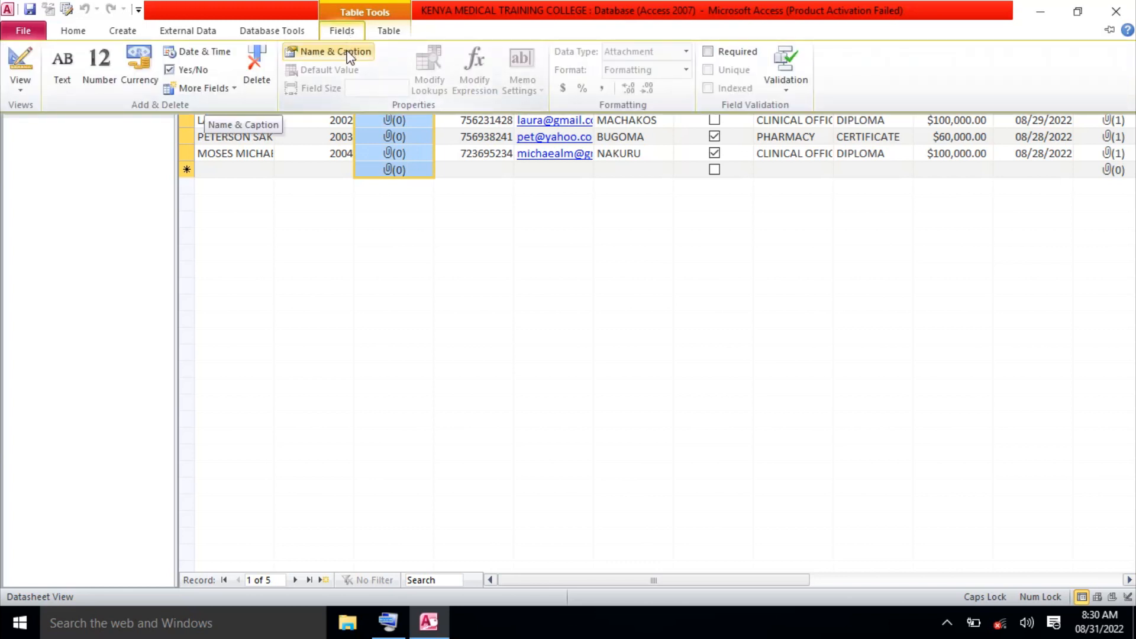
left_click(348, 53)
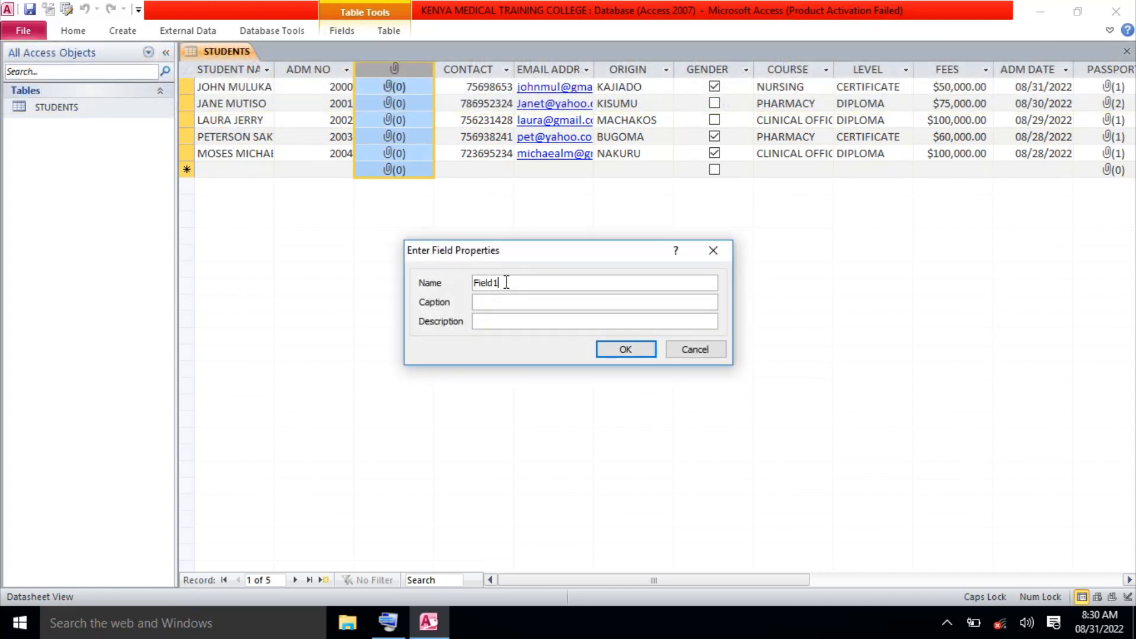
key("BackSpace")
key("BackSpace")
key("BackSpace")
key("BackSpace")
key("BackSpace")
key("BackSpace")
type("PHOTO")
left_click(485, 303)
type("PHOTO")
left_click(632, 354)
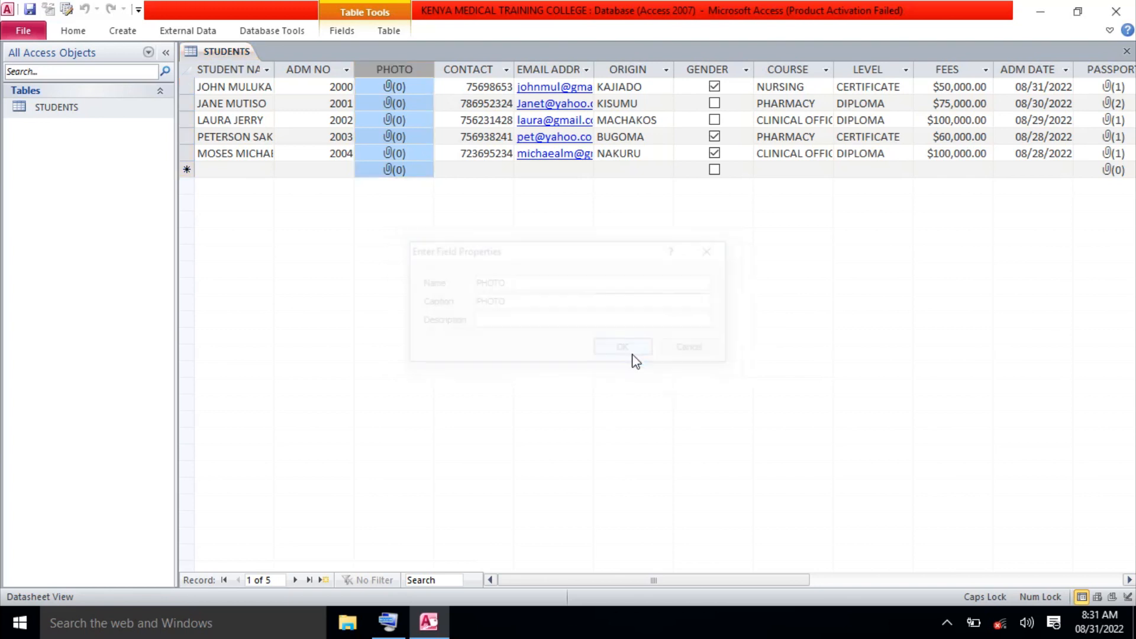
double_click(397, 89)
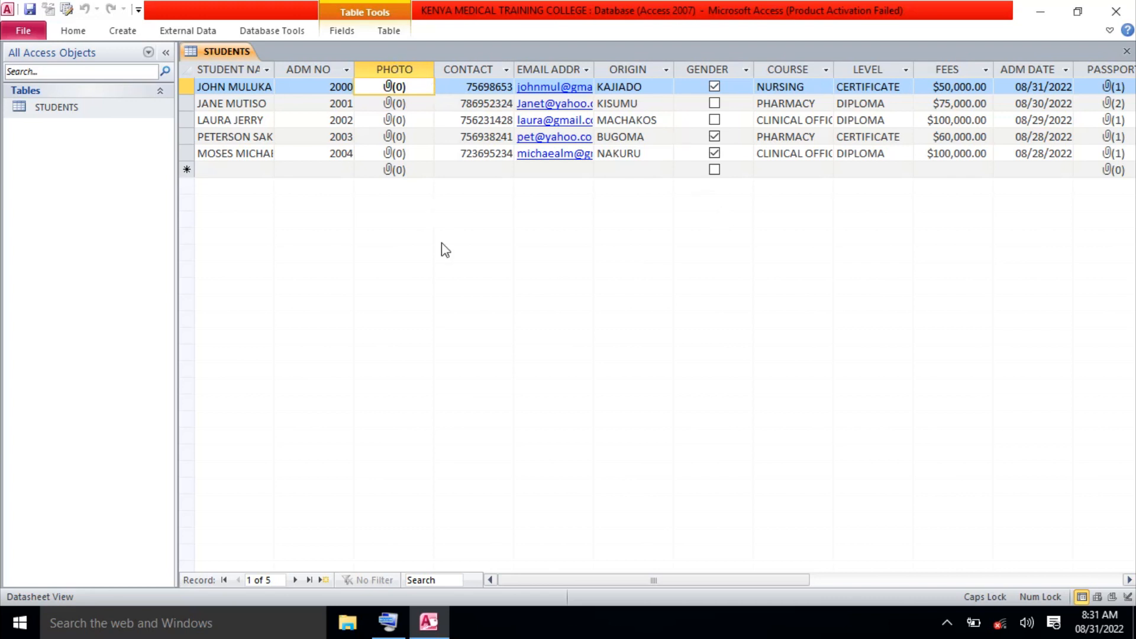
Delete the PHOTO field from the STUDENTS table and confirm the deletion.
left_click(397, 66)
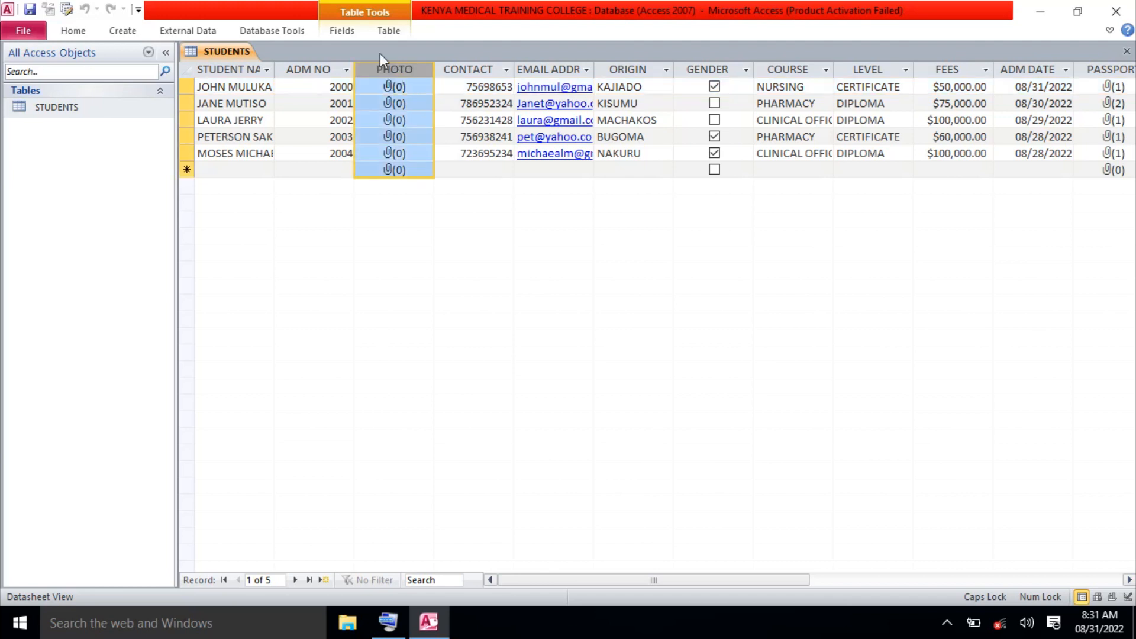
left_click(347, 31)
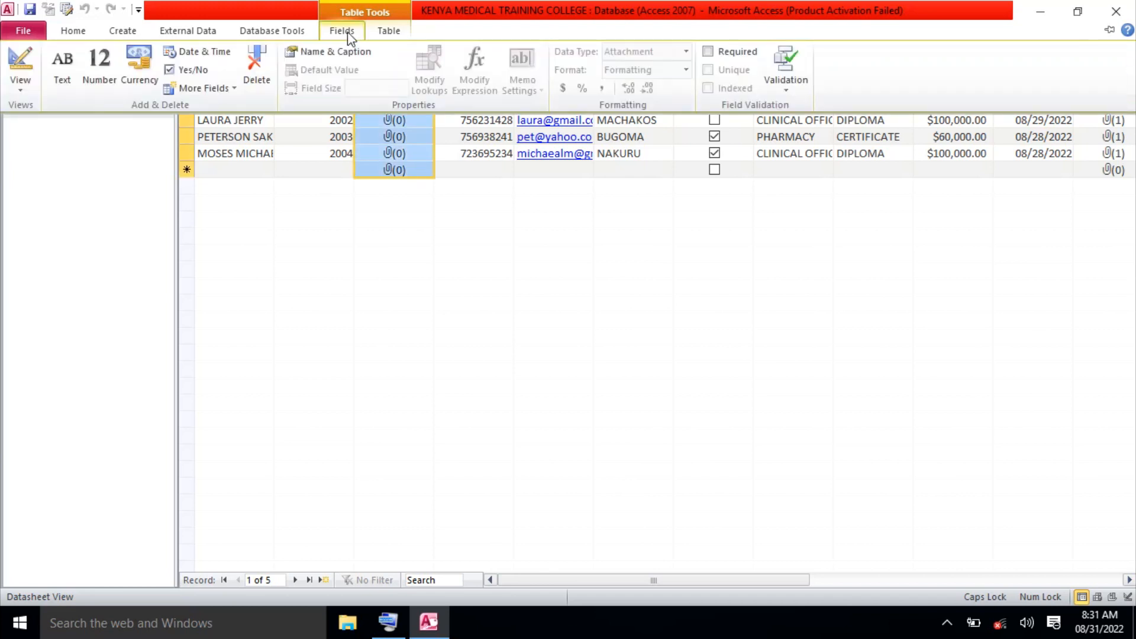
left_click(264, 76)
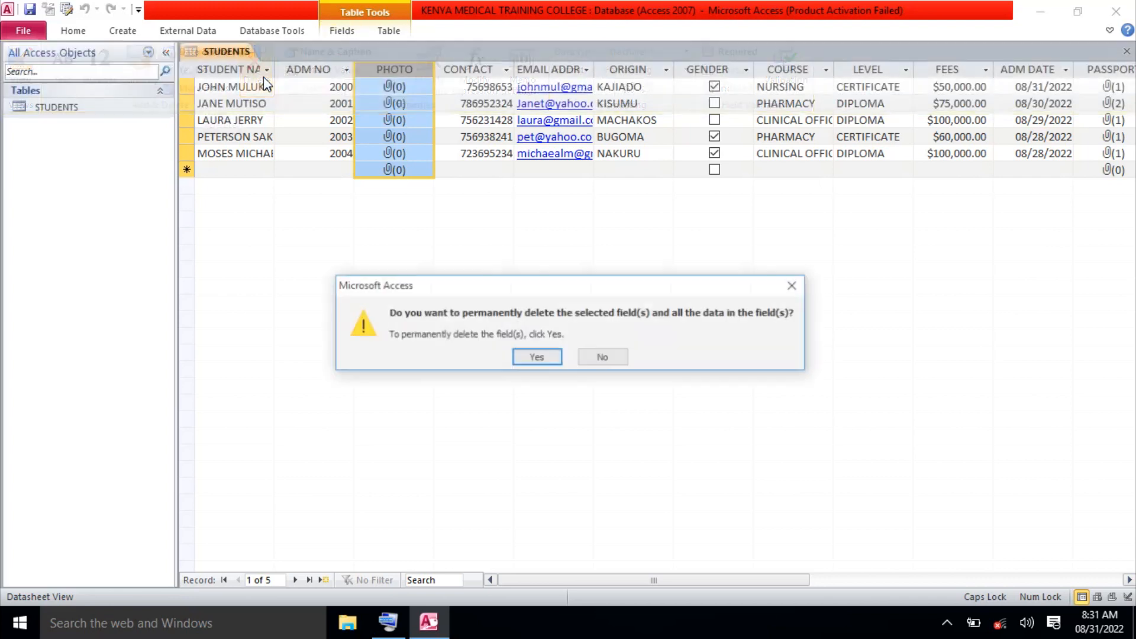
left_click(540, 360)
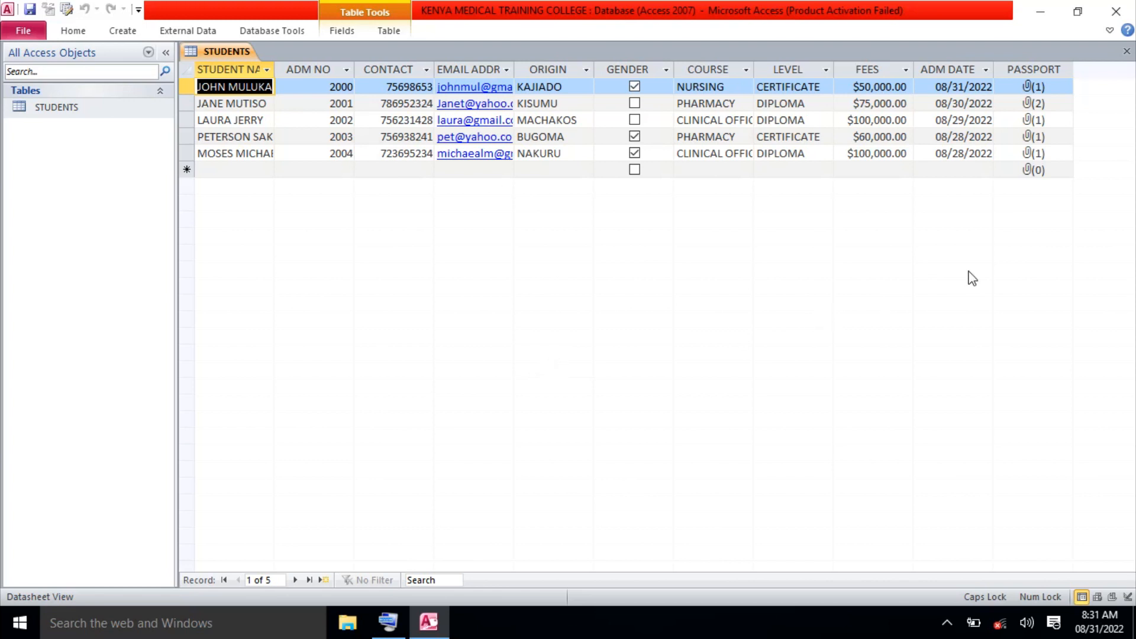
Close the STUDENTS table and start a new blank table in Design view.
left_click(1127, 52)
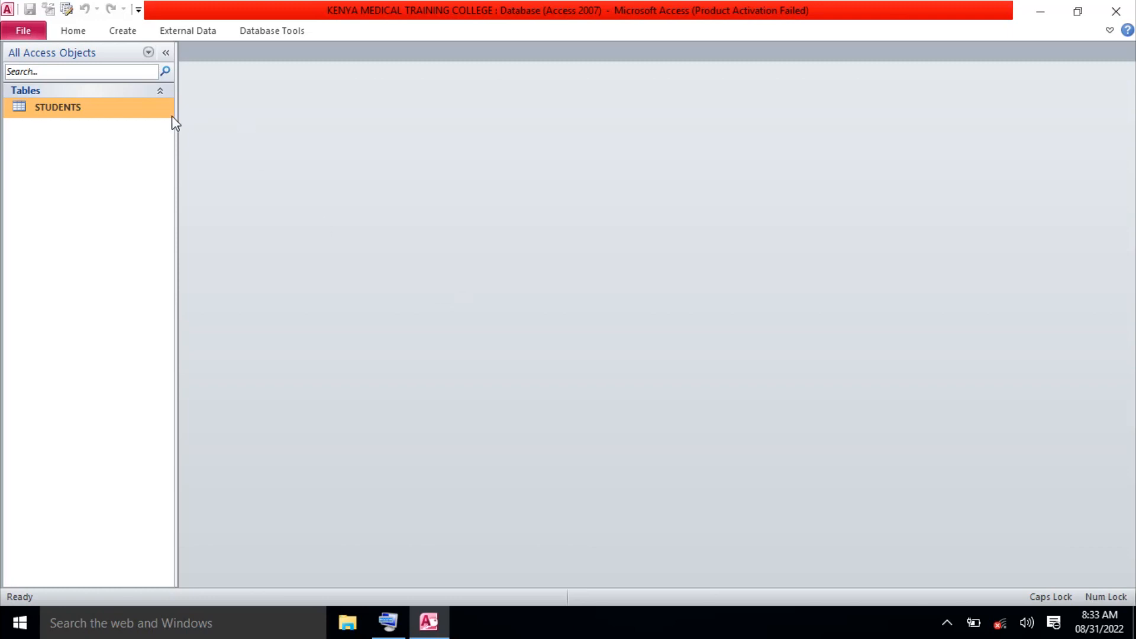
left_click(124, 32)
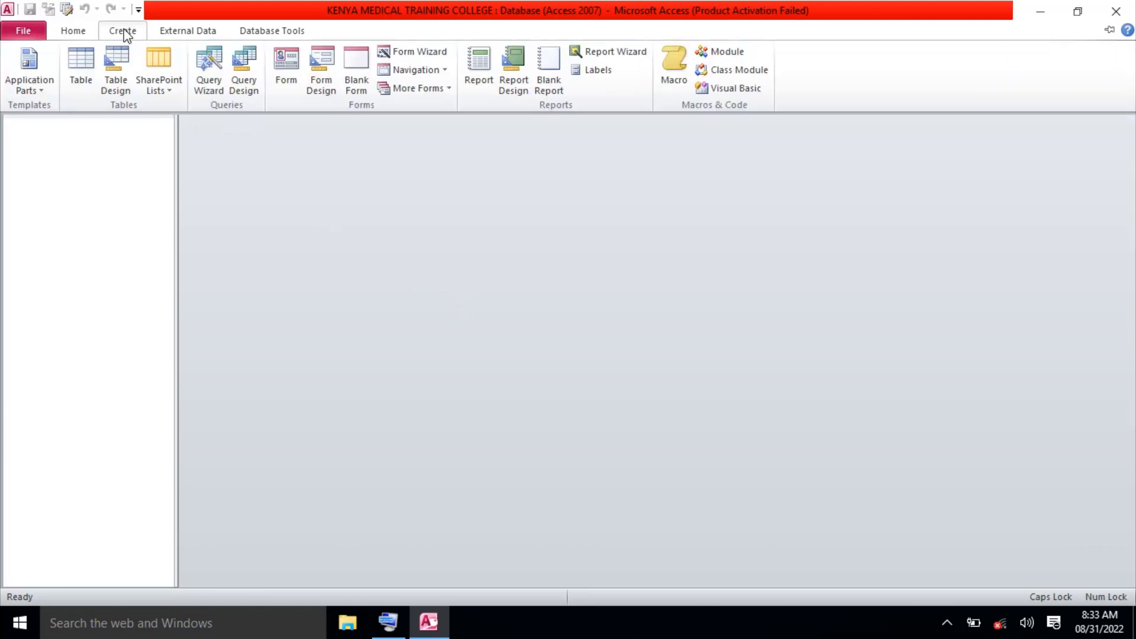
left_click(124, 72)
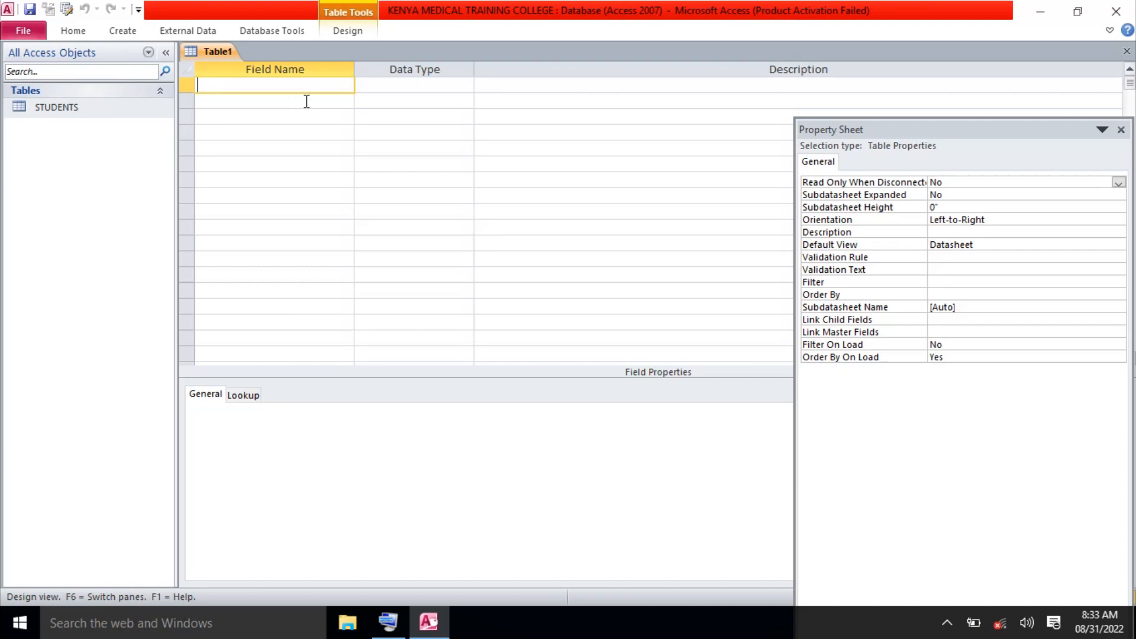
Enter the Text fields STAFF NO, STAFF NAME, CONTACT and DEPT in successive rows.
type("STAFF NO")
left_click(286, 104)
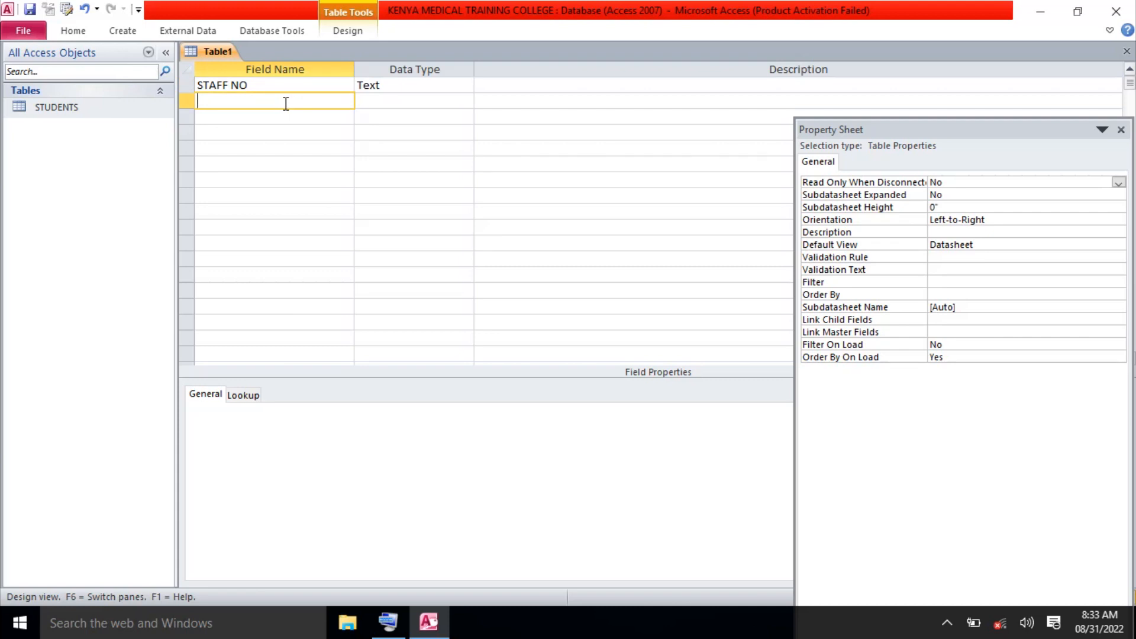
type("STAA")
key("BackSpace")
key("BackSpace")
type("FF NAME")
left_click(269, 116)
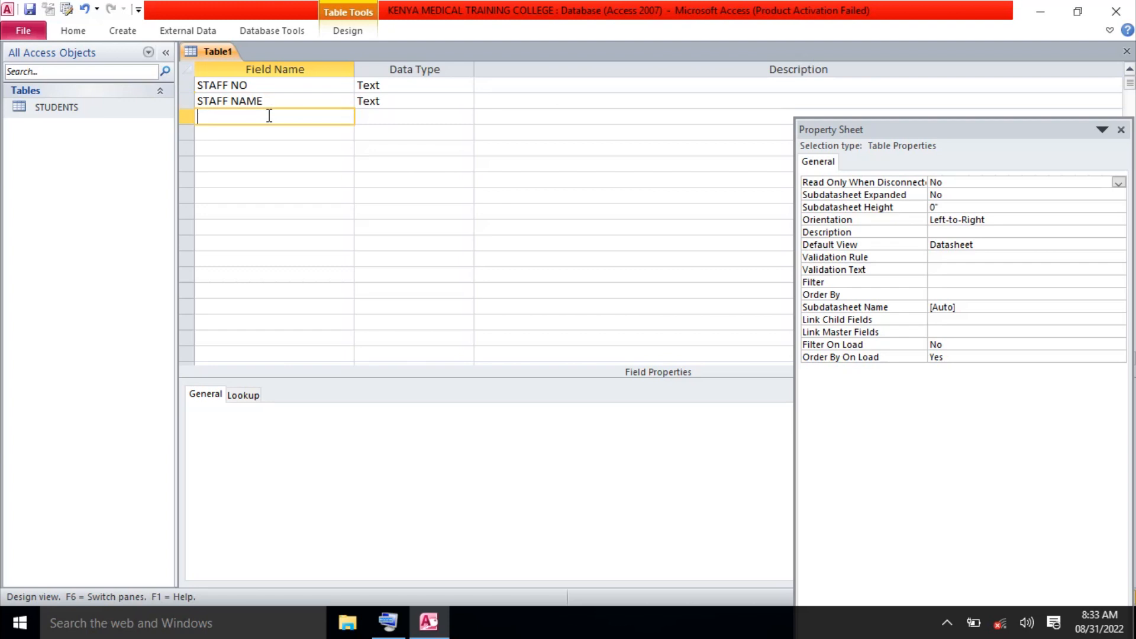
type("CONTACT")
left_click(264, 134)
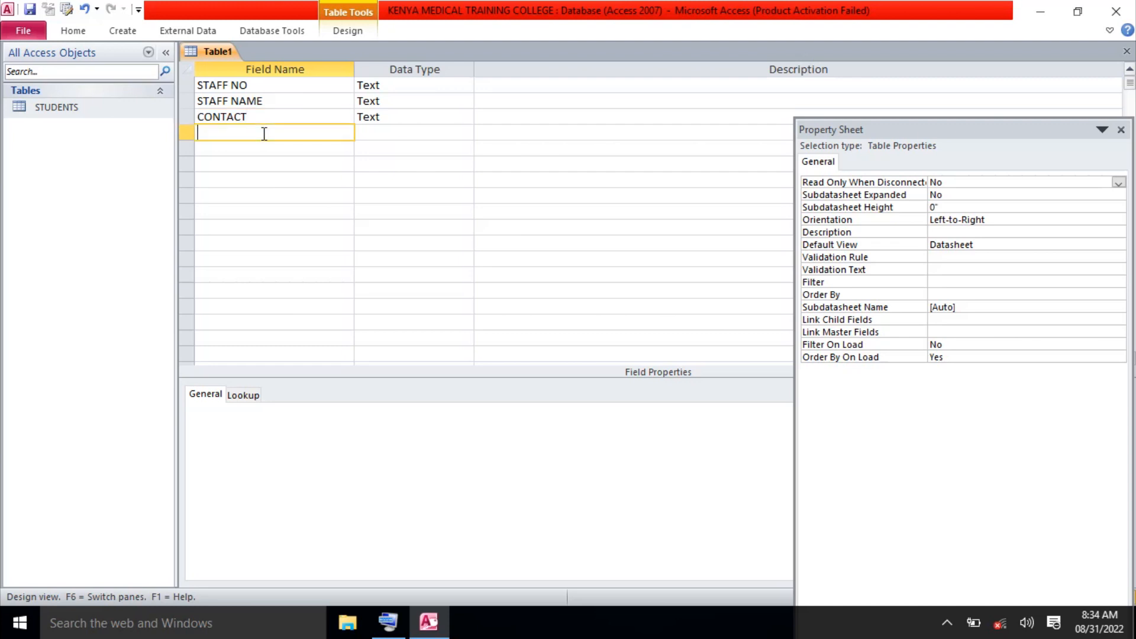
type("DEPT")
left_click(244, 150)
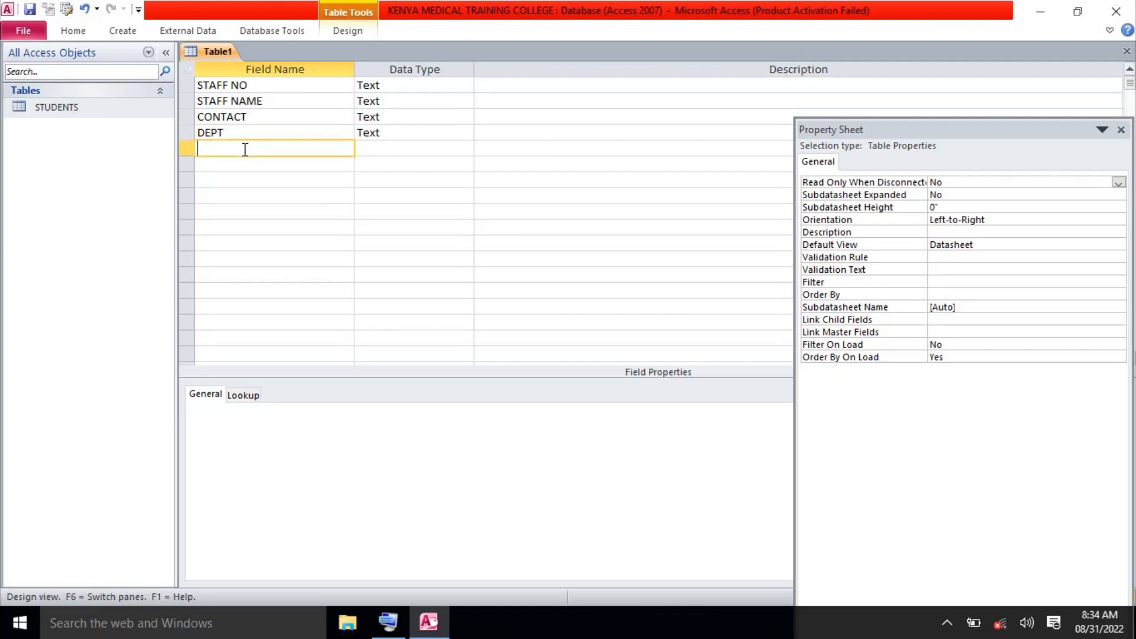
Insert a new field STAFF ID above CONTACT.
left_click(192, 117)
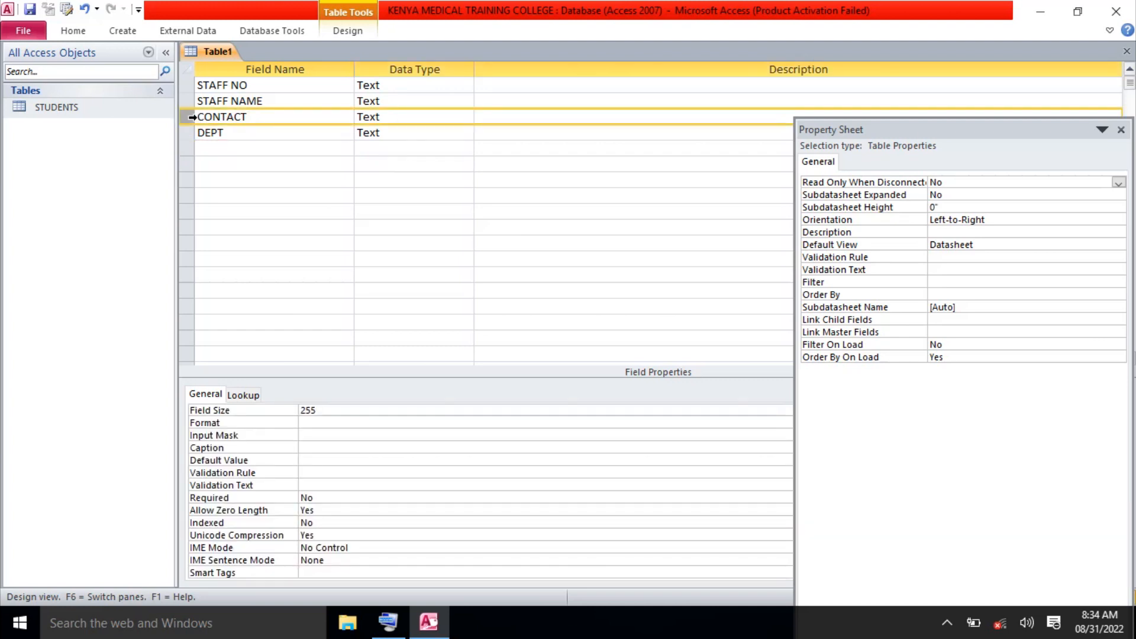
right_click(193, 117)
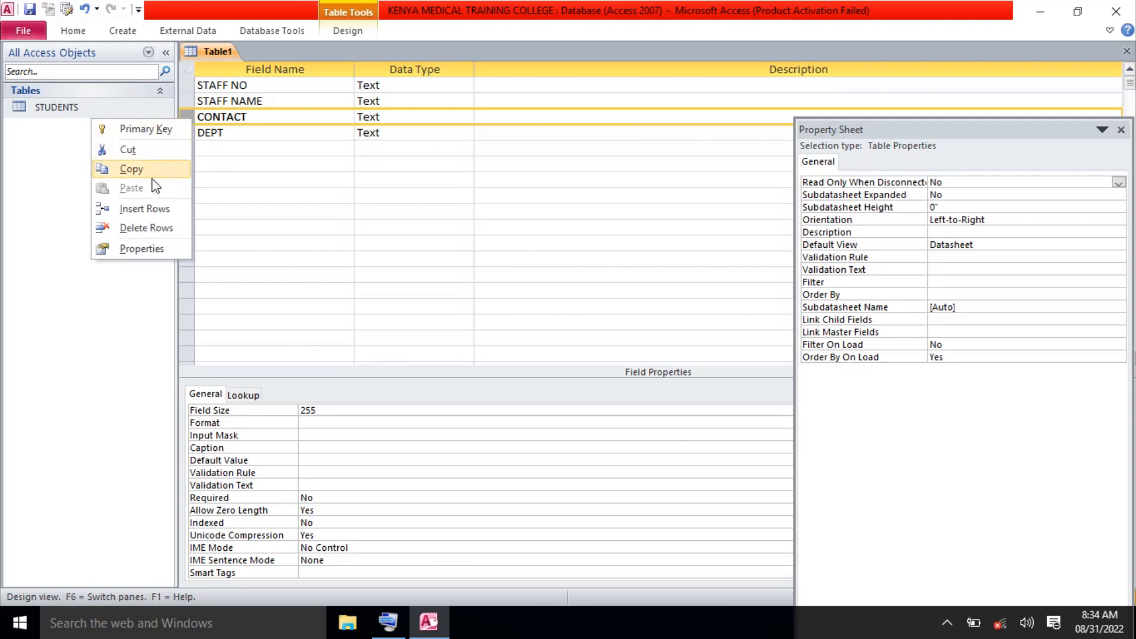
left_click(154, 211)
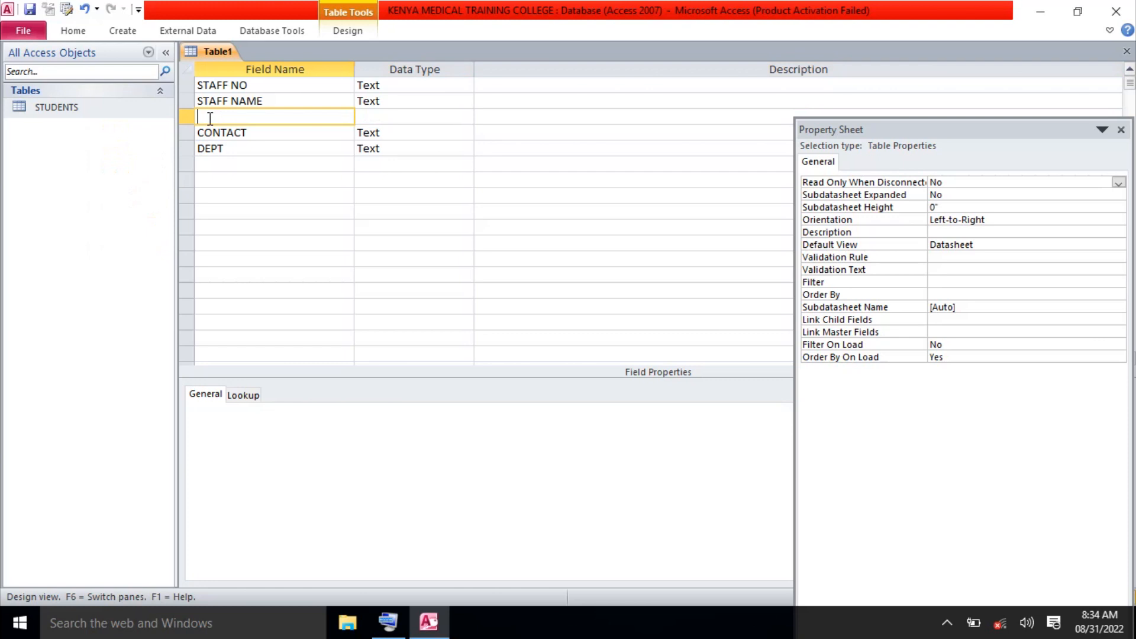
type("I")
type("ST")
type("AFF")
type(" ID")
left_click(206, 148)
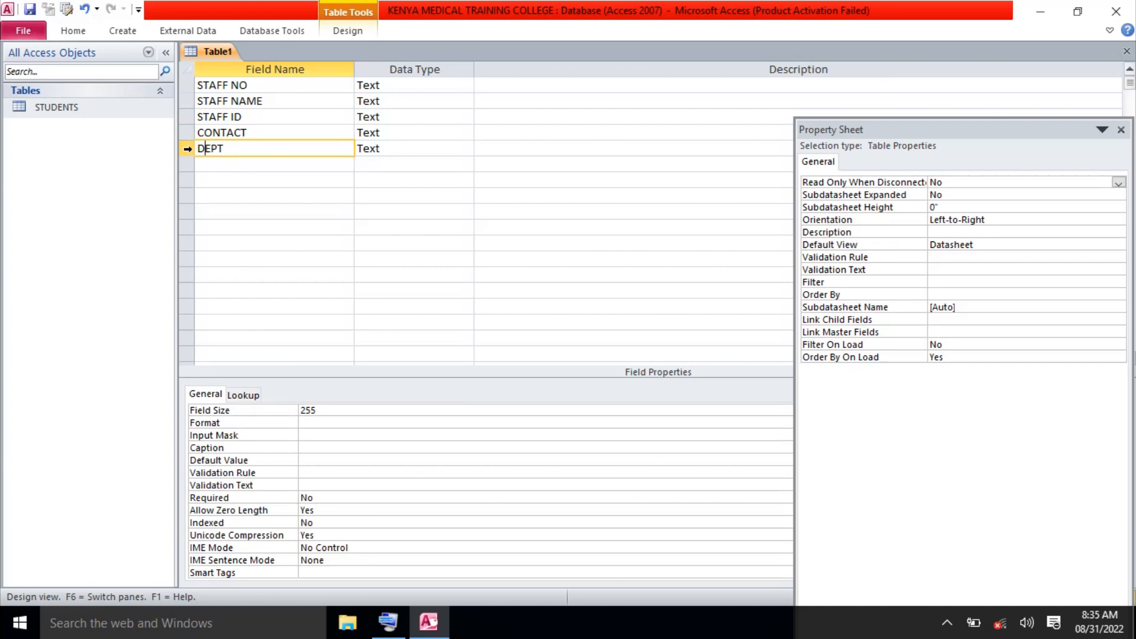
Insert STAFF EMAIL above DEPT and add POSITION as the last field.
left_click(188, 149)
right_click(188, 149)
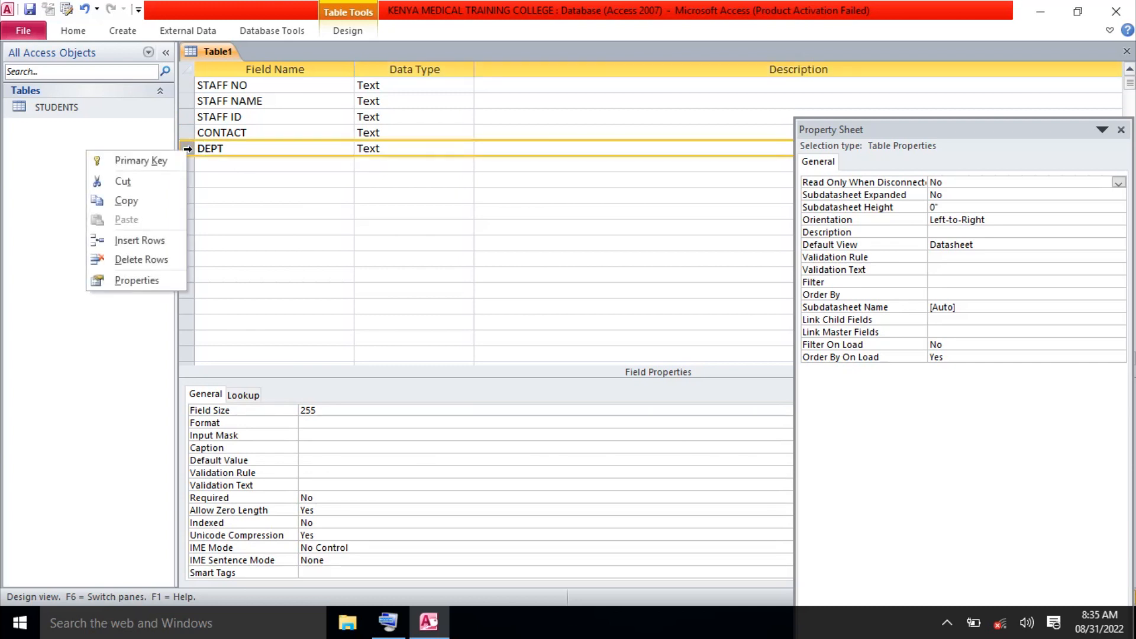
left_click(140, 240)
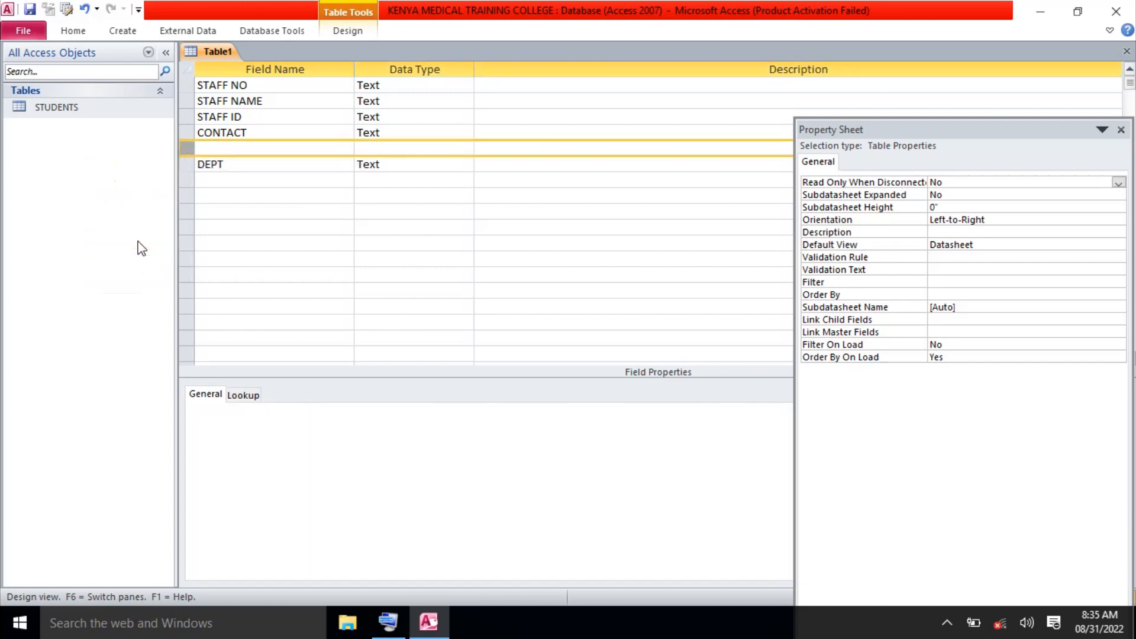
left_click(211, 145)
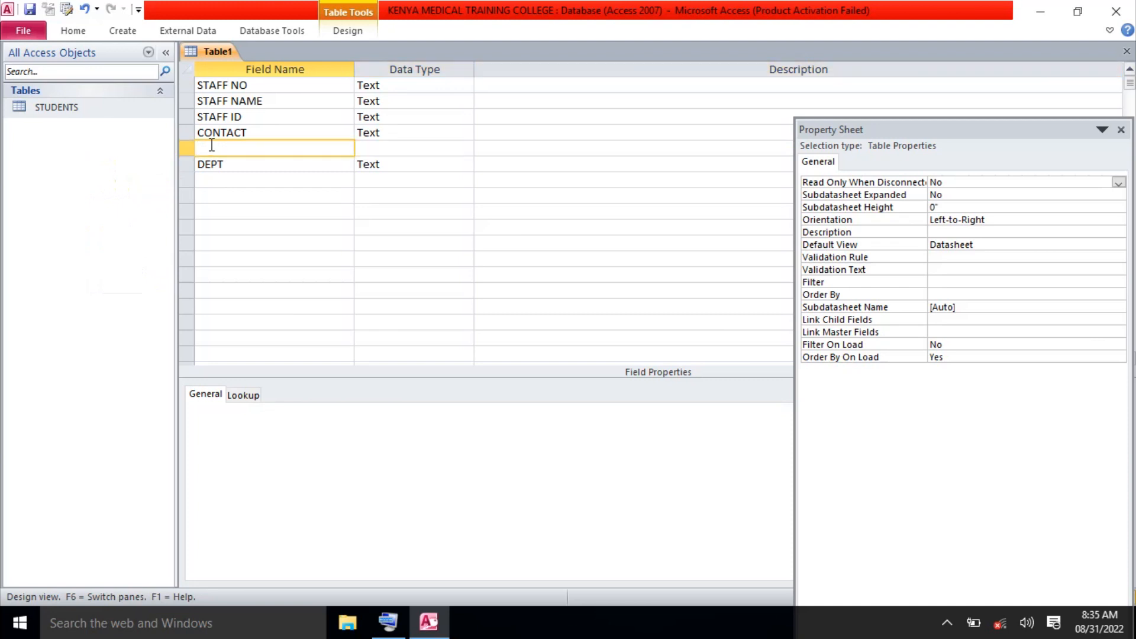
type("STAFF EMAIL")
left_click(236, 168)
left_click(232, 179)
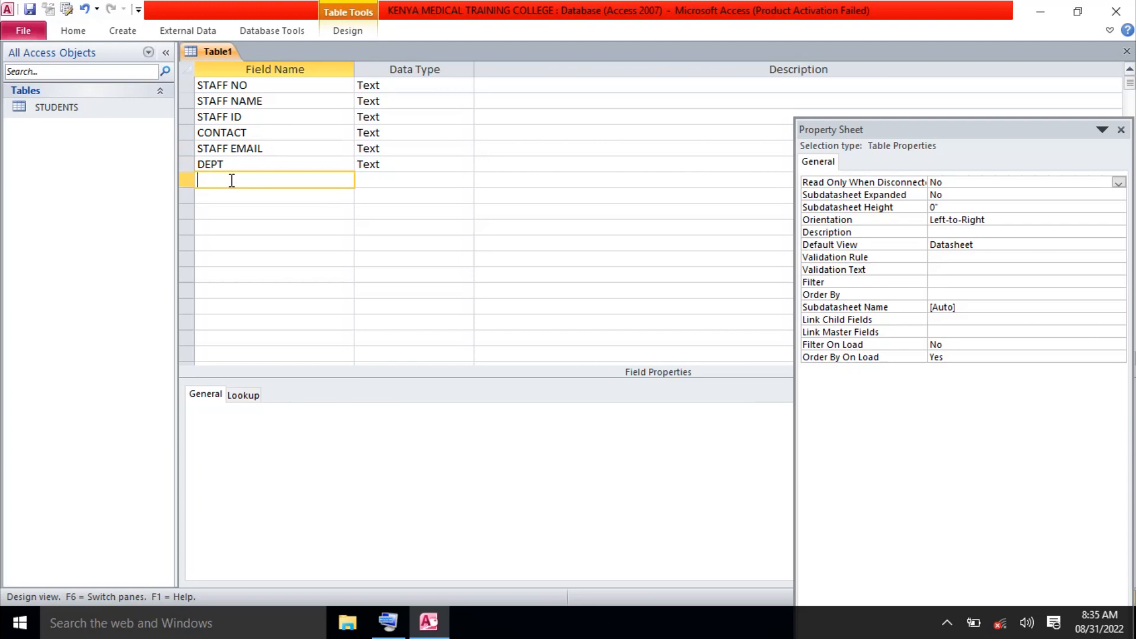
type("POSITION")
Change the data type of STAFF NO, STAFF ID and CONTACT to Number.
left_click(447, 91)
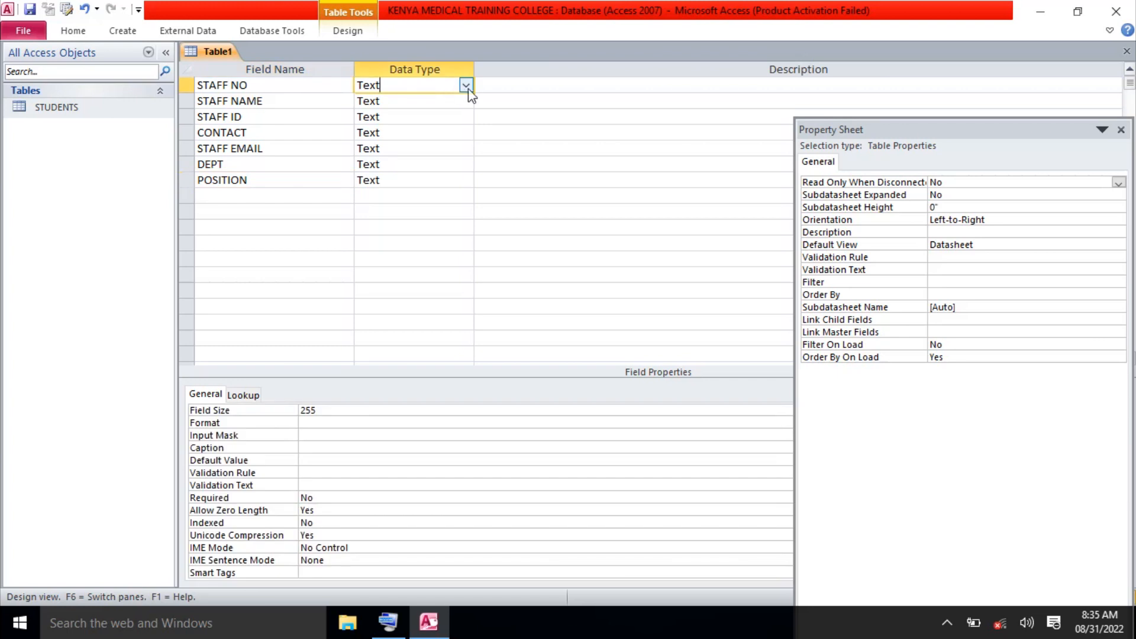
left_click(466, 86)
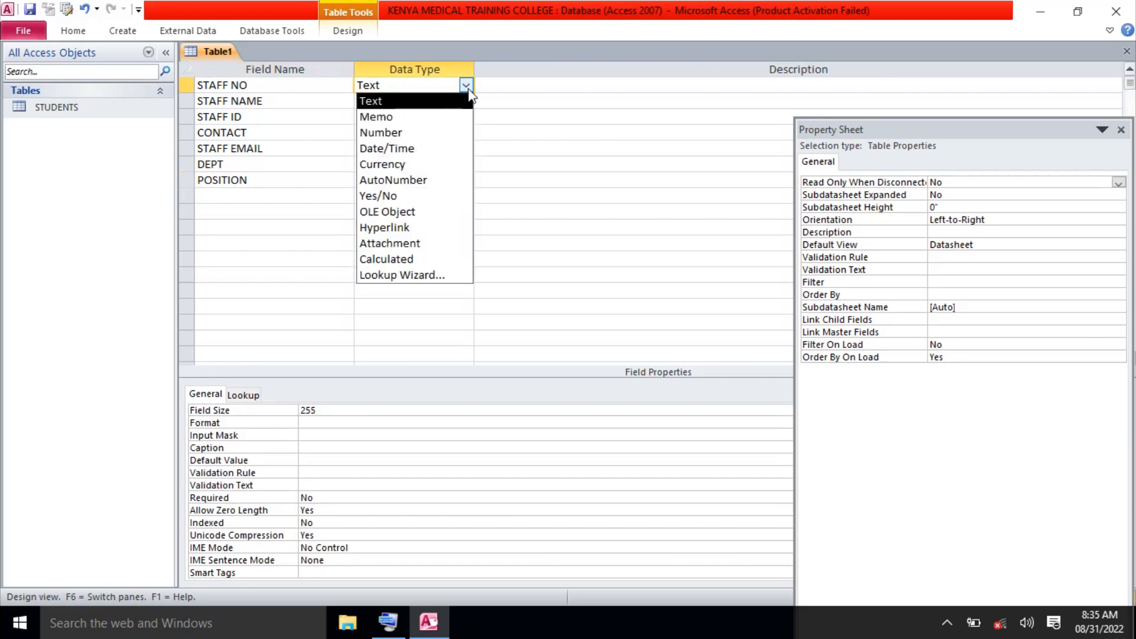
left_click(396, 131)
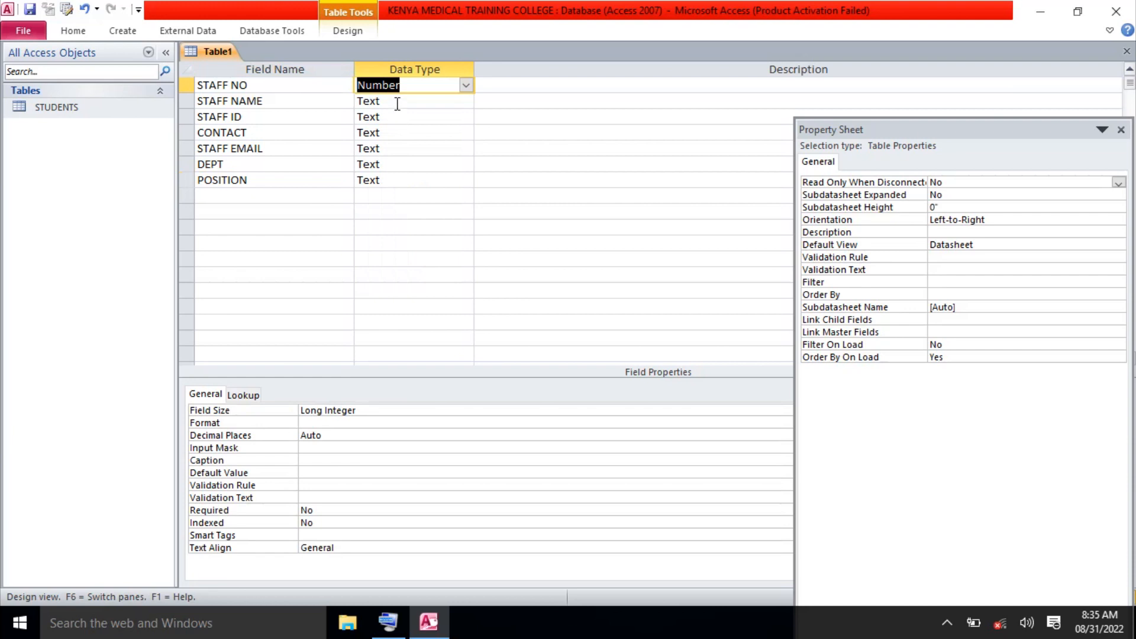
left_click(397, 103)
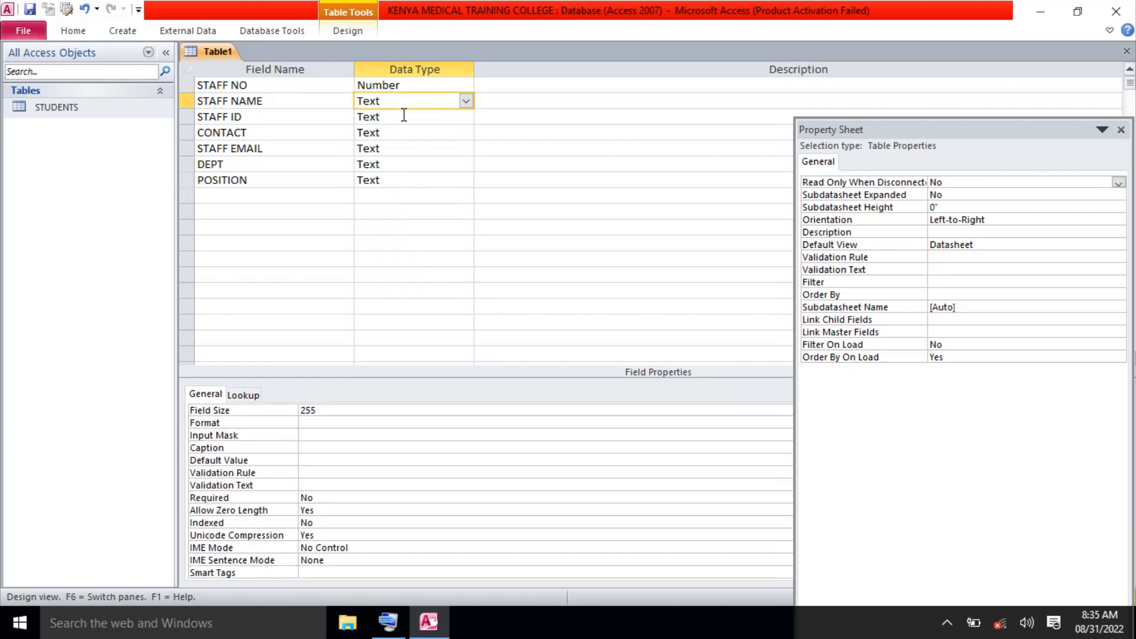
left_click(404, 116)
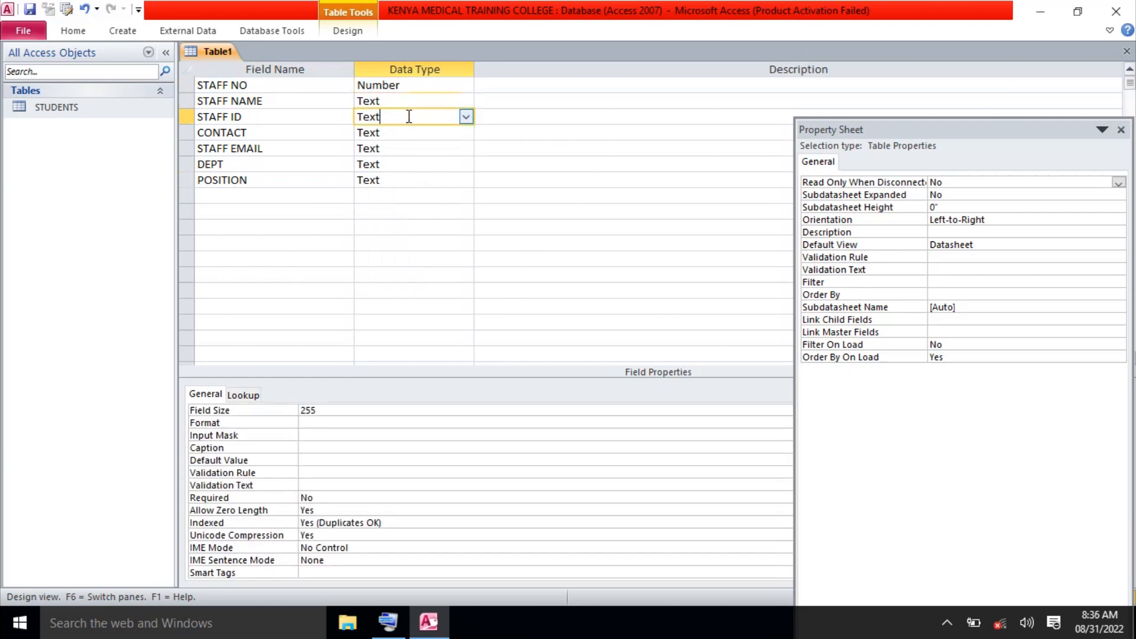
left_click(464, 118)
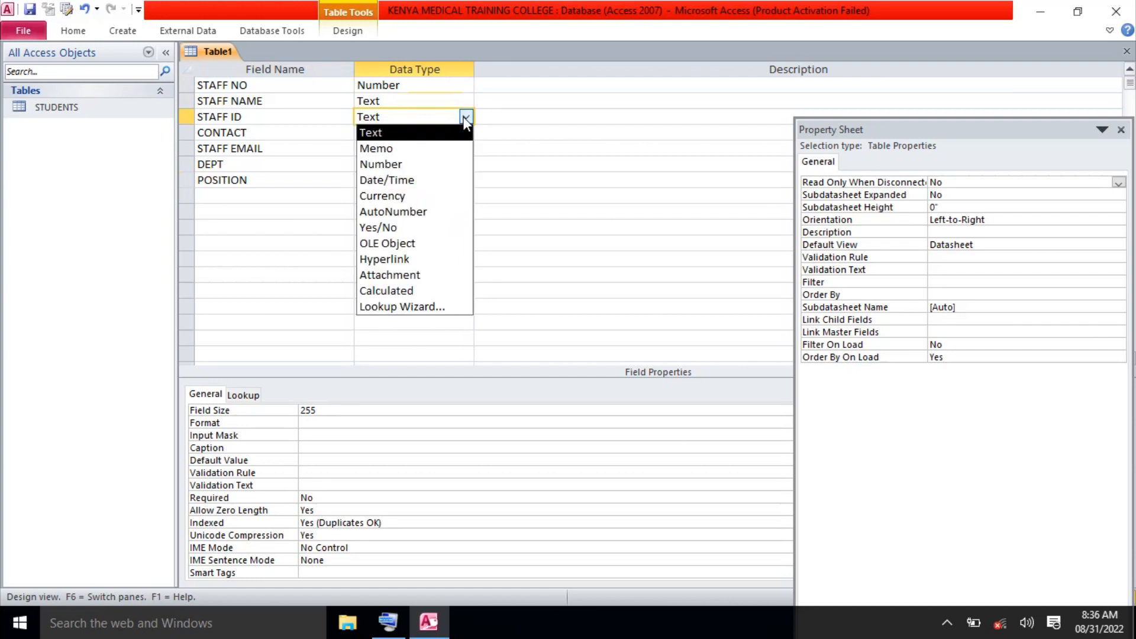
left_click(398, 165)
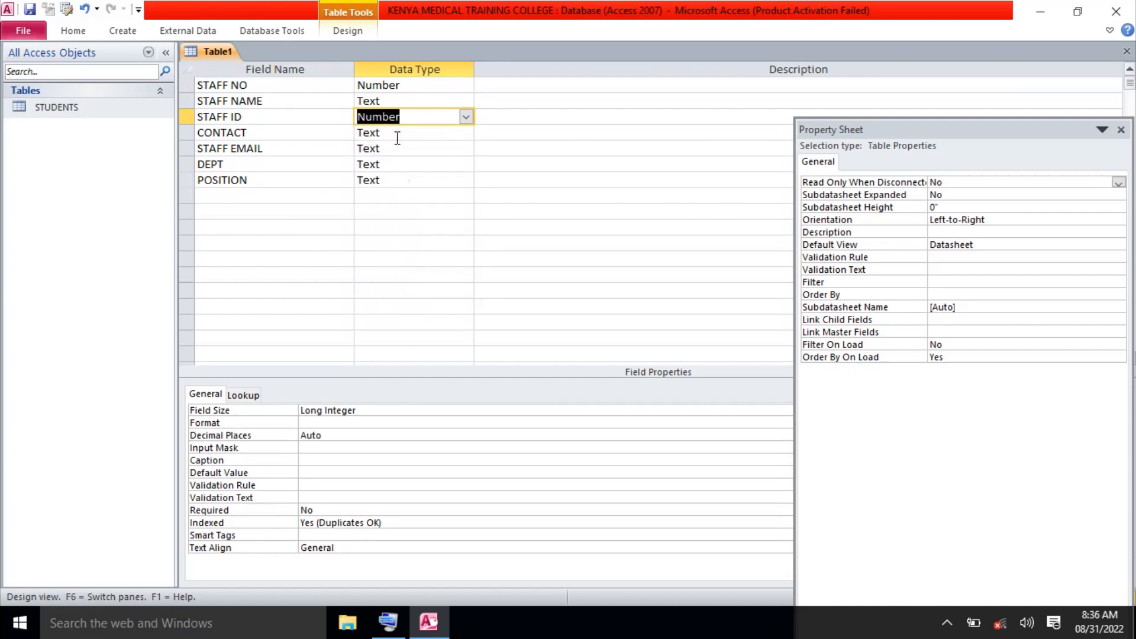
left_click(398, 136)
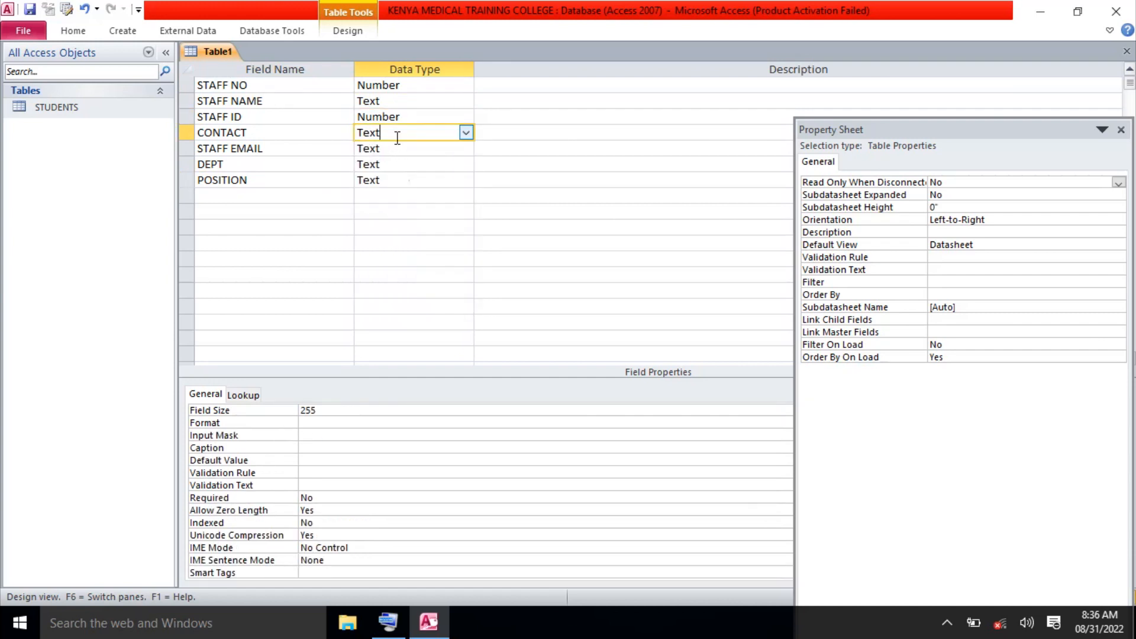
left_click(466, 133)
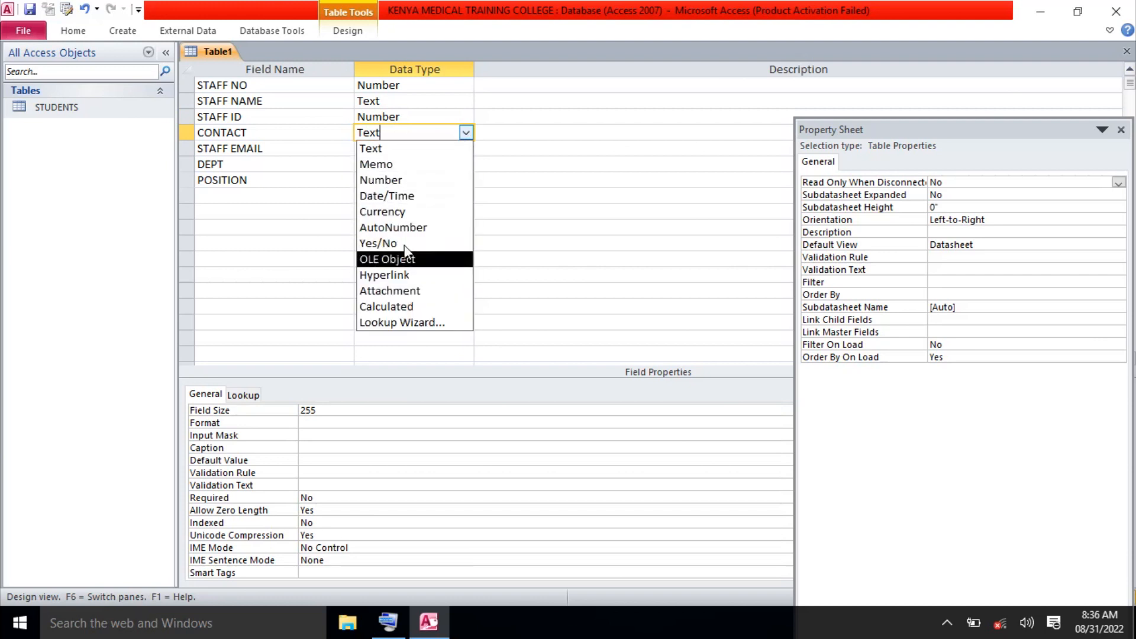
left_click(391, 181)
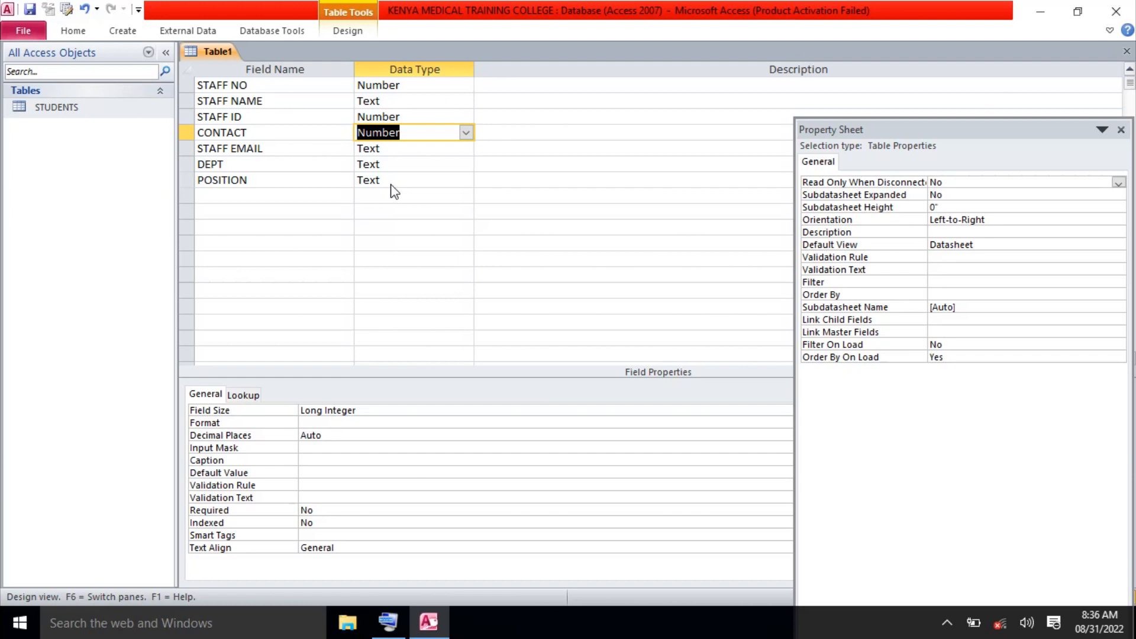
Switch STAFF EMAIL's data type from Attachment to Hyperlink, keeping POSITION as Text.
left_click(411, 149)
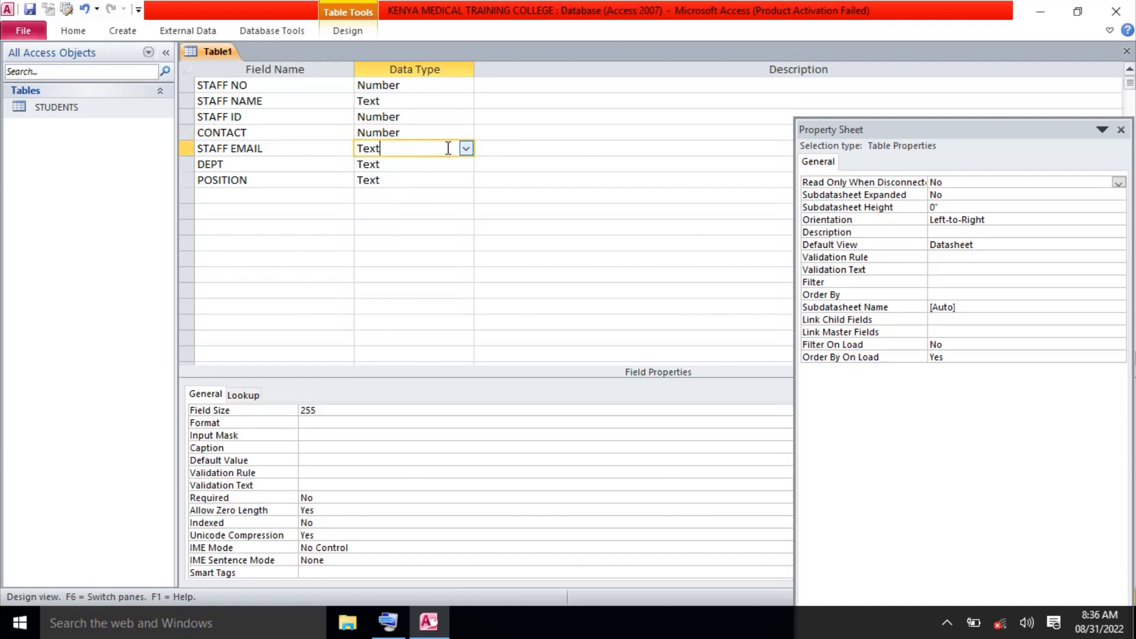
left_click(465, 149)
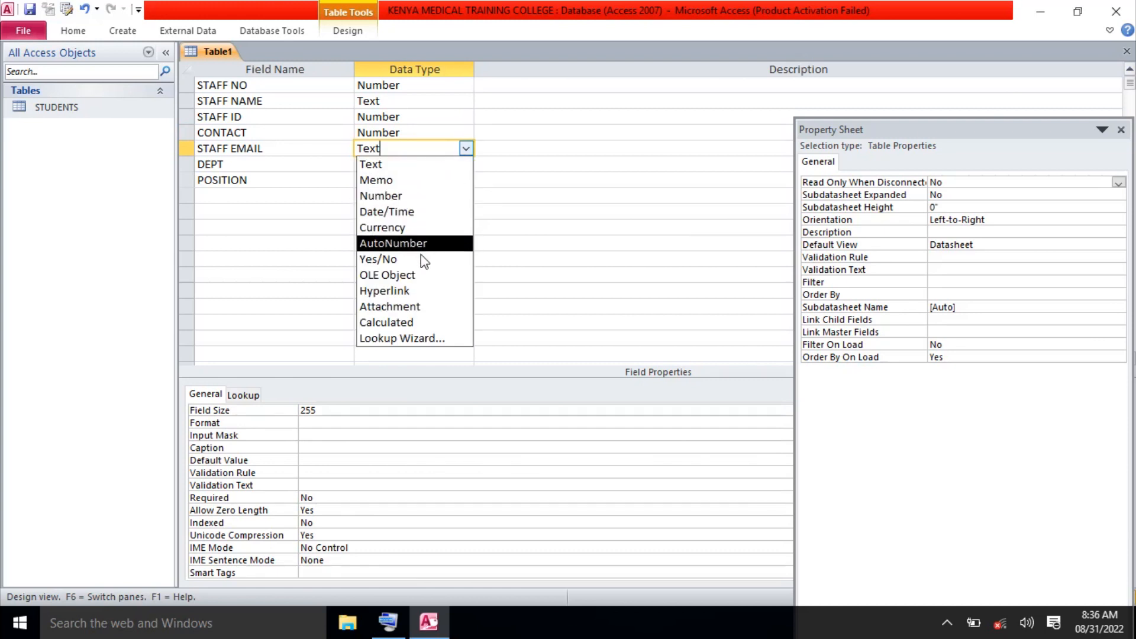
left_click(419, 306)
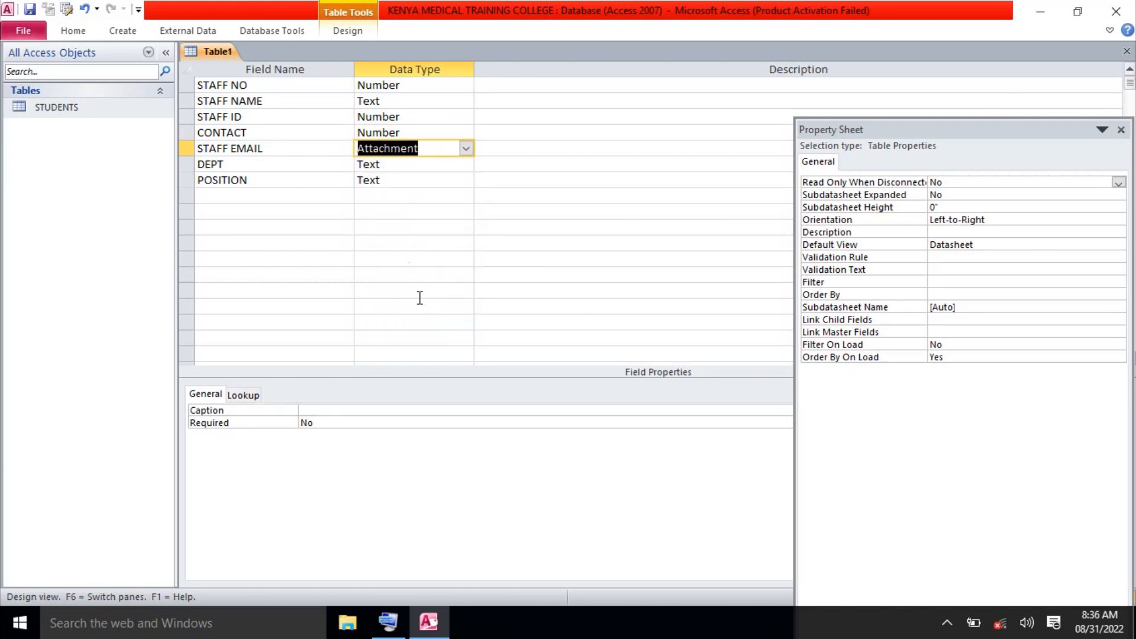
left_click(422, 162)
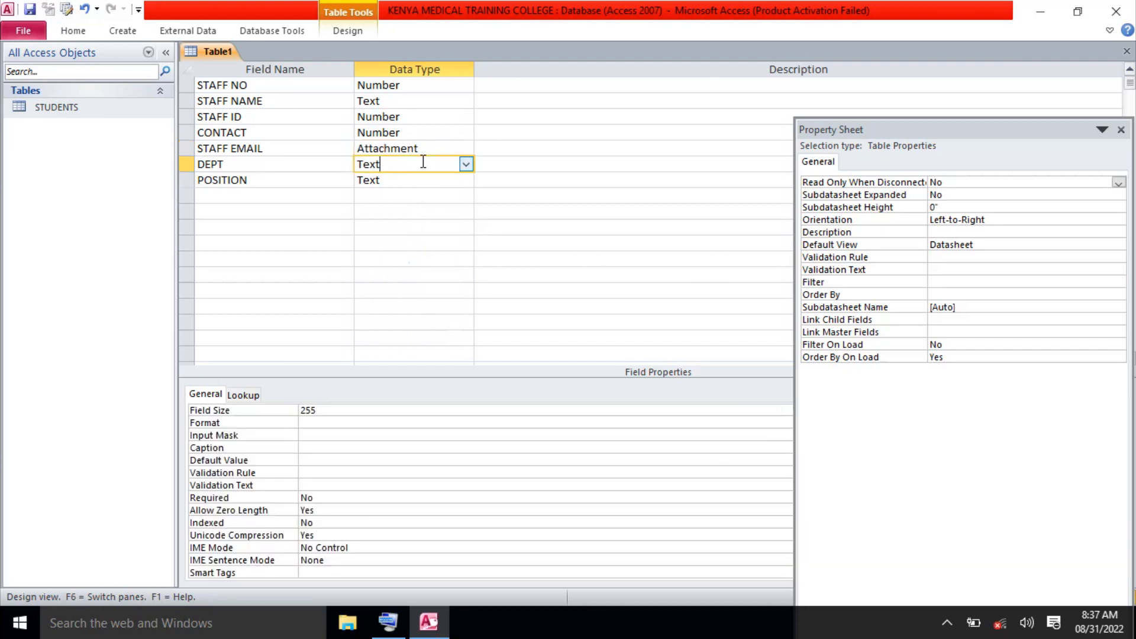
left_click(426, 181)
left_click(466, 181)
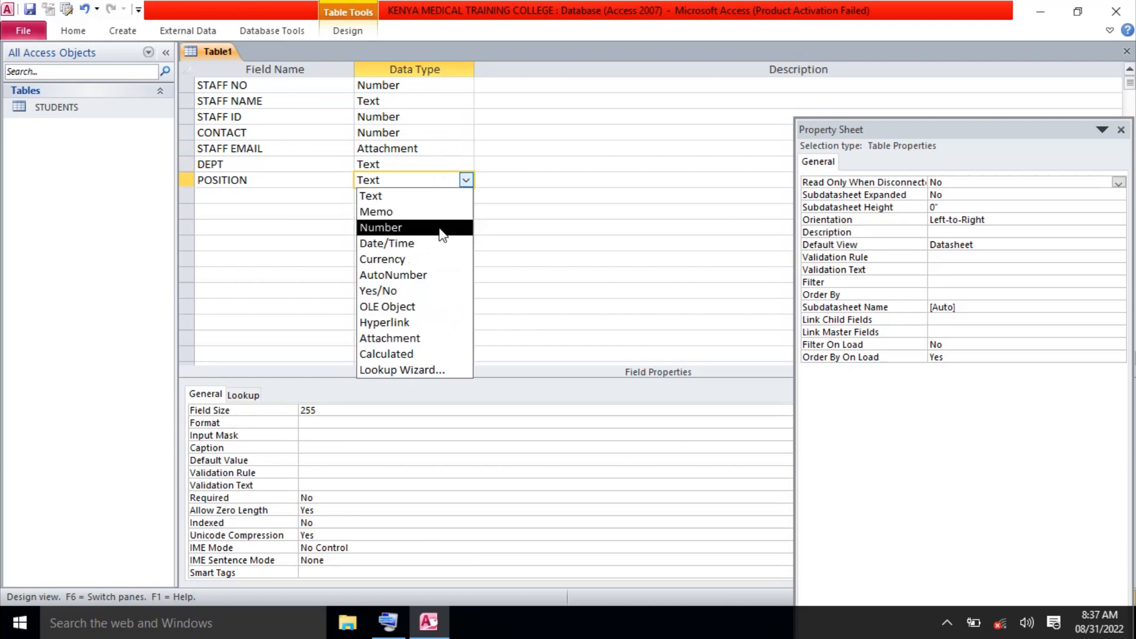
left_click(406, 201)
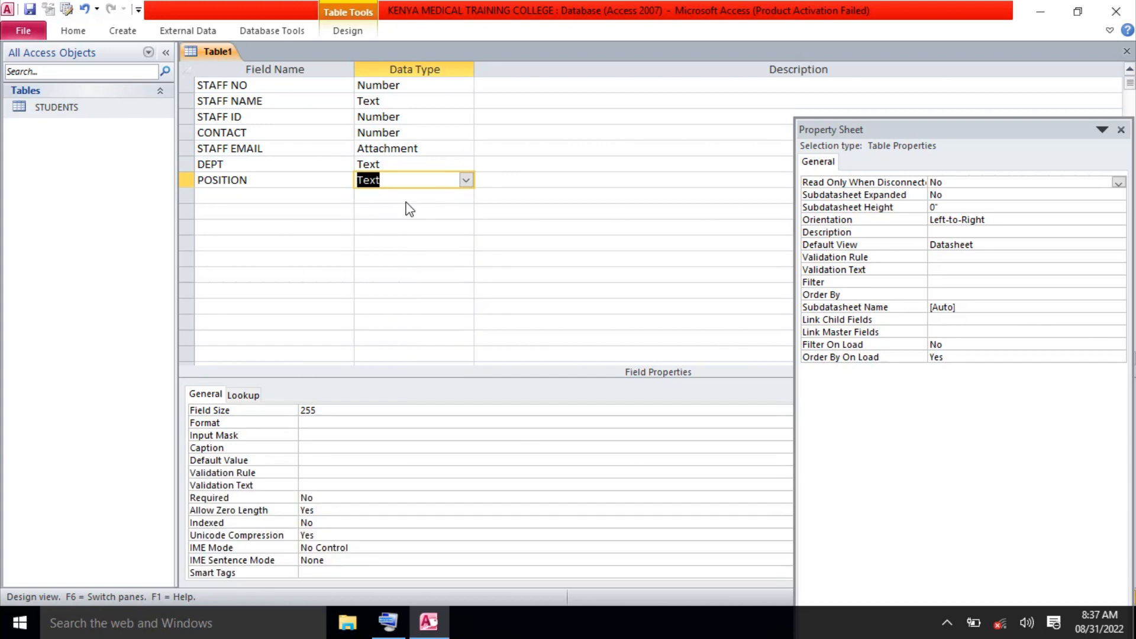
left_click(433, 149)
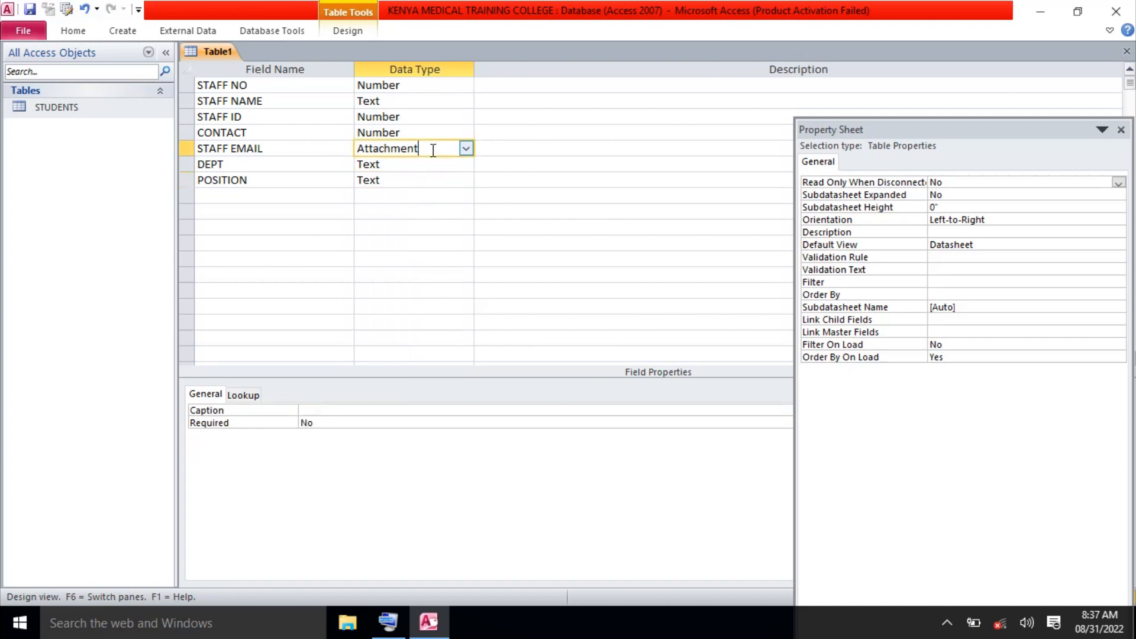
left_click(466, 149)
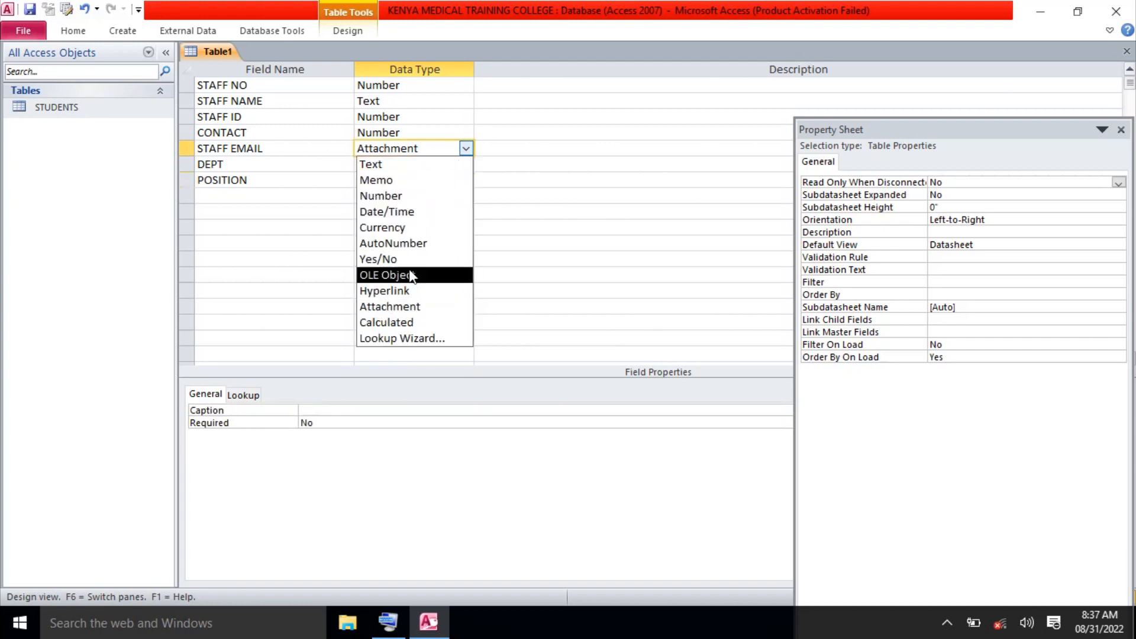
left_click(410, 291)
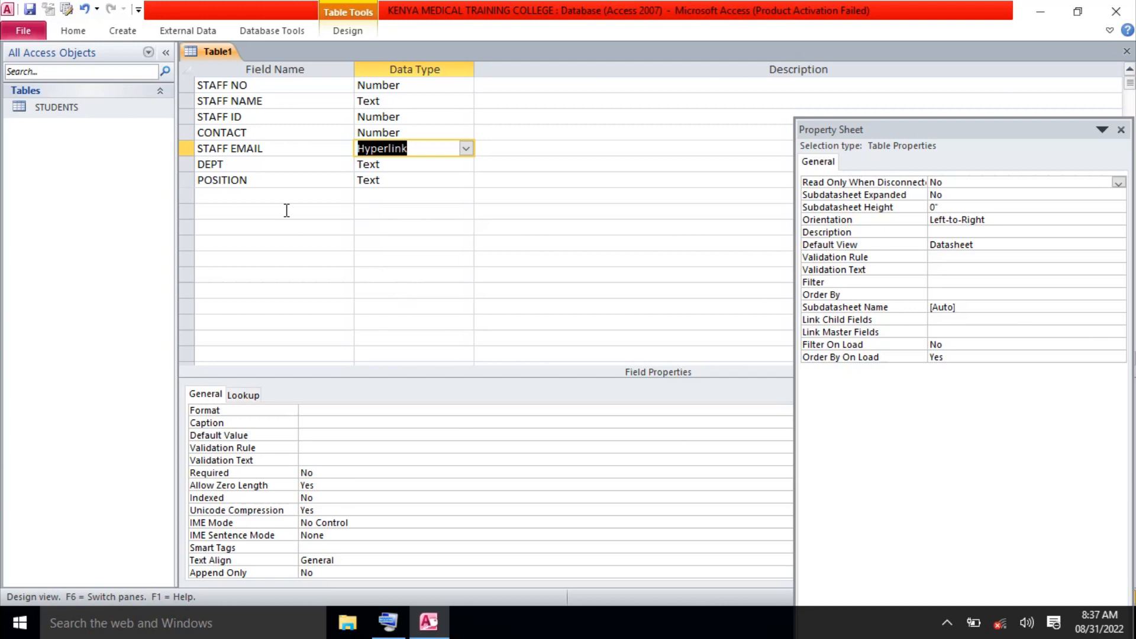
left_click(187, 84)
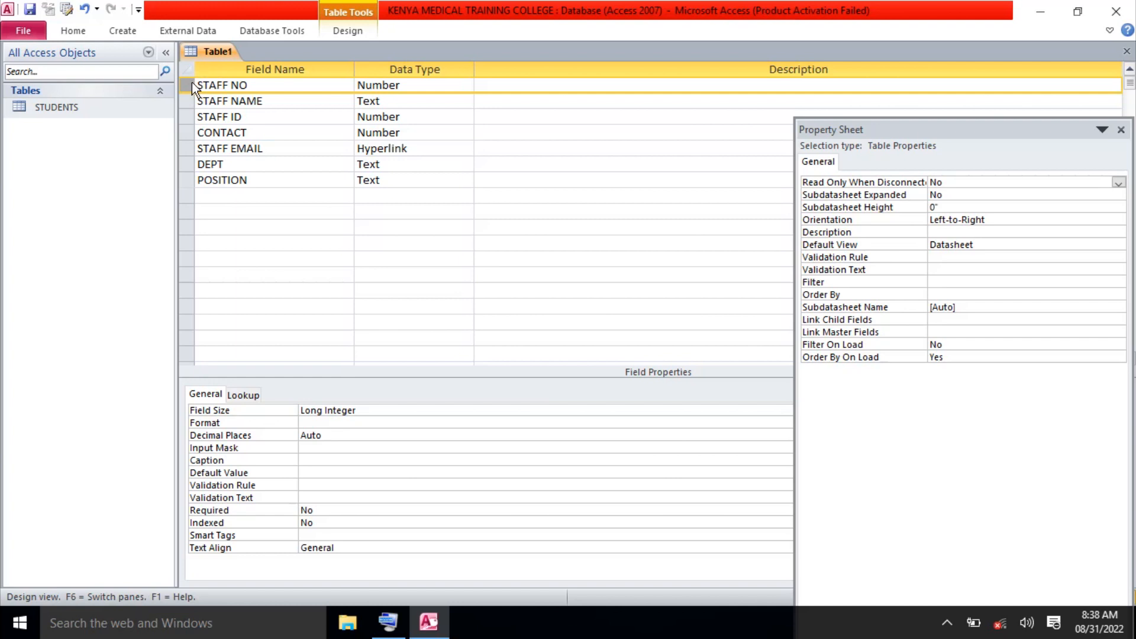
Insert a blank first row above STAFF NO and type the letters of its name, S and NO.
right_click(191, 84)
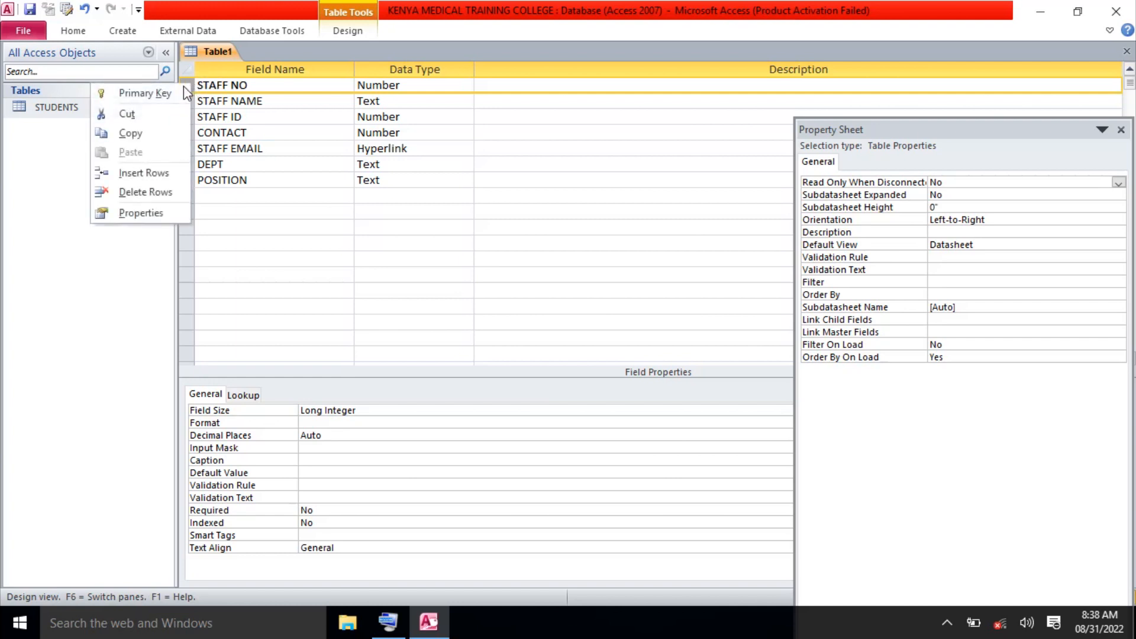
left_click(161, 173)
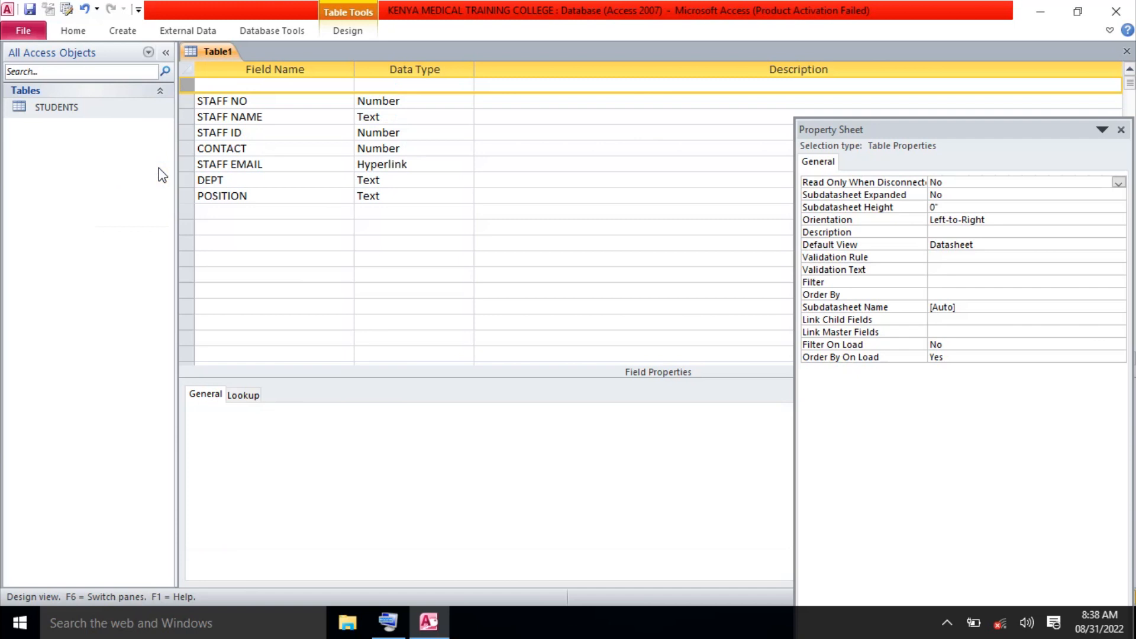
left_click(229, 85)
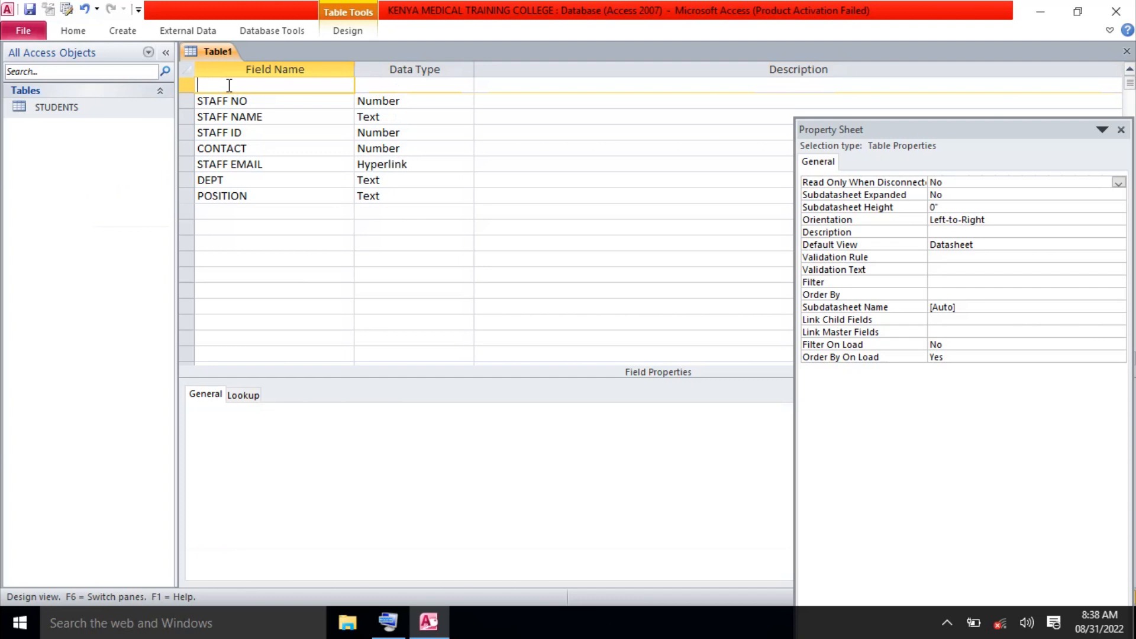
type("sE")
key("BackSpace")
key("BackSpace")
type("SERI")
key("BackSpace")
key("BackSpace")
key("BackSpace")
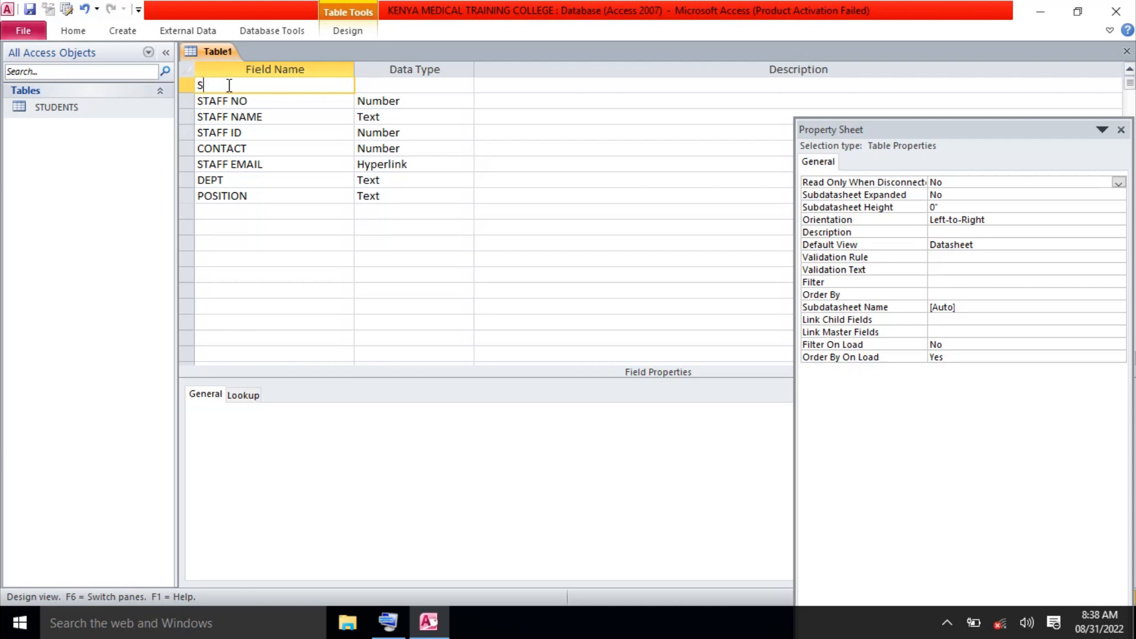
type("/")
type("N0")
key("BackSpace")
type("O")
Add an underscore with the On-Screen Keyboard so the field name reads S_NO.
left_click(389, 622)
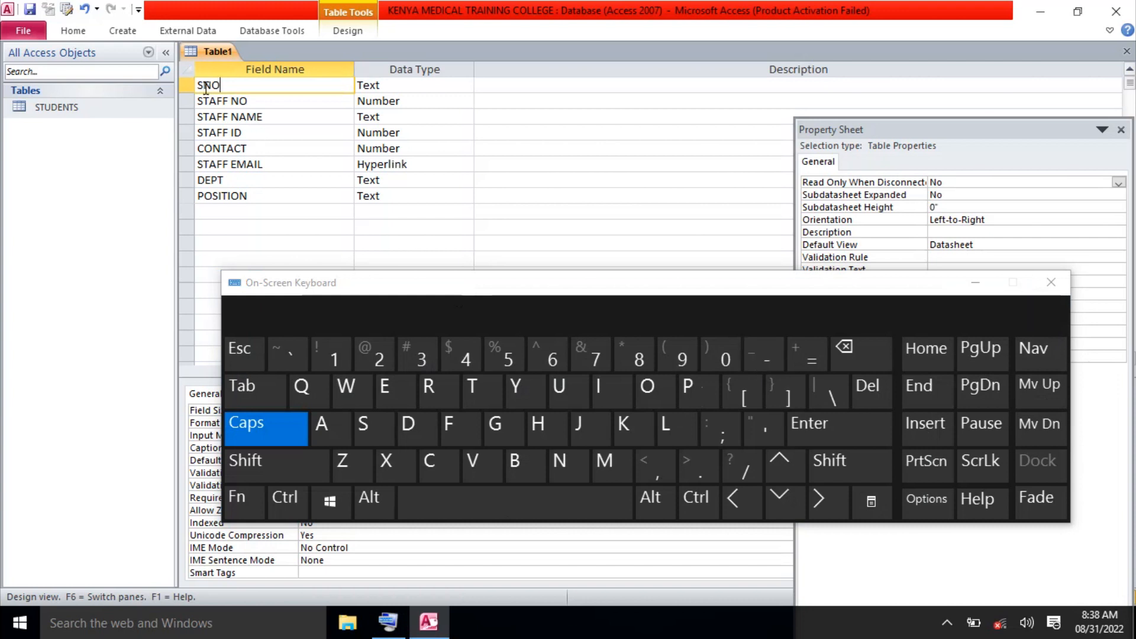
left_click(767, 357)
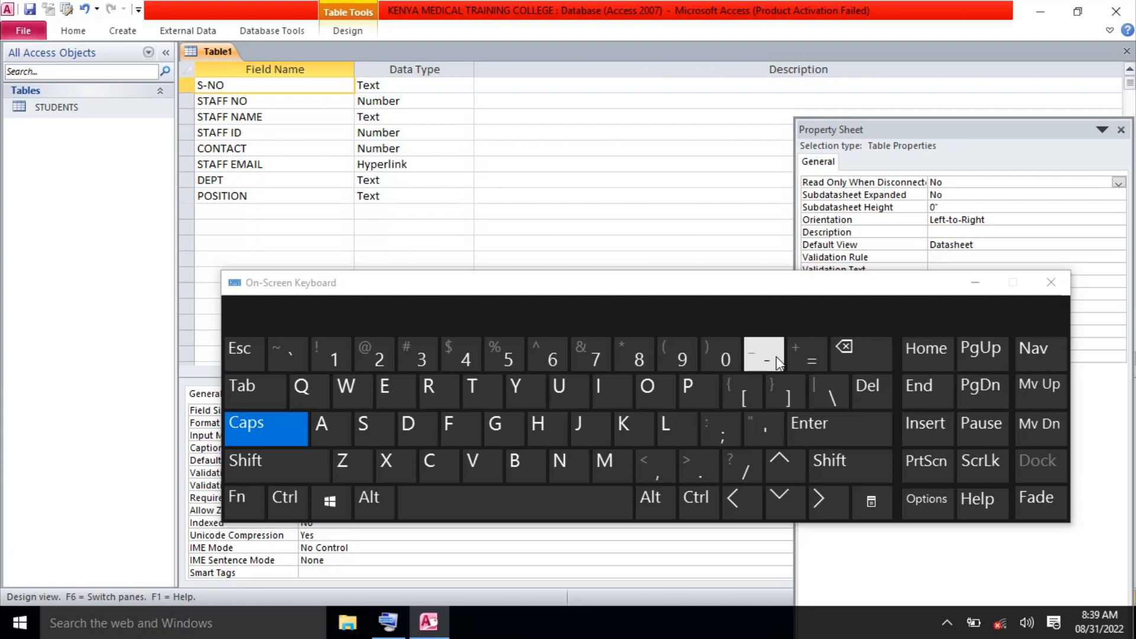
key("BackSpace")
left_click(837, 466)
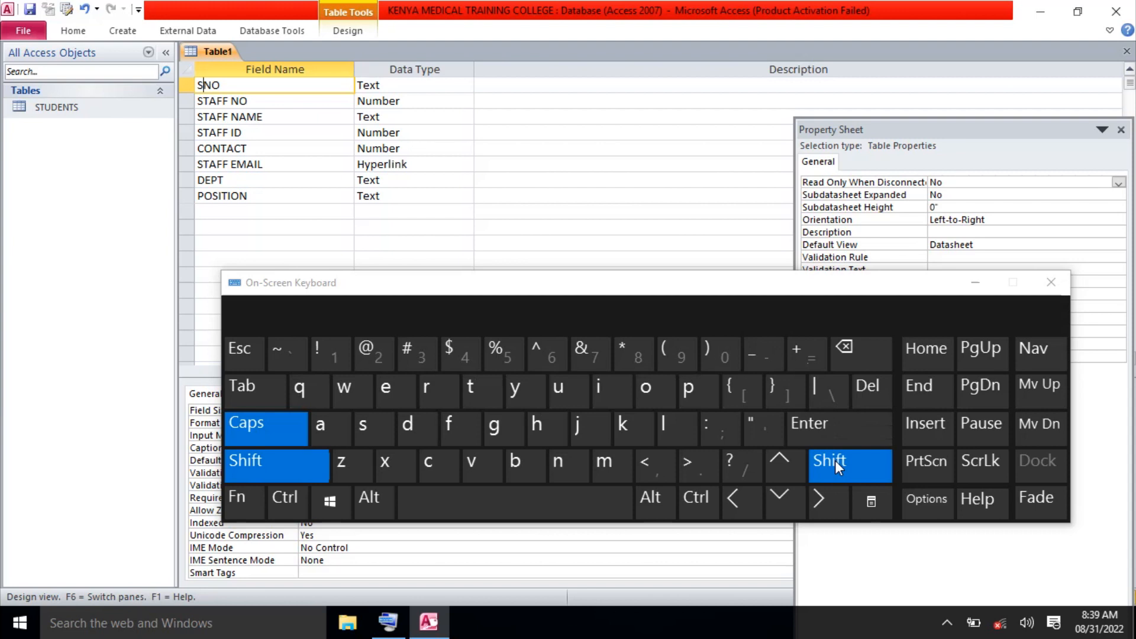
left_click(767, 361)
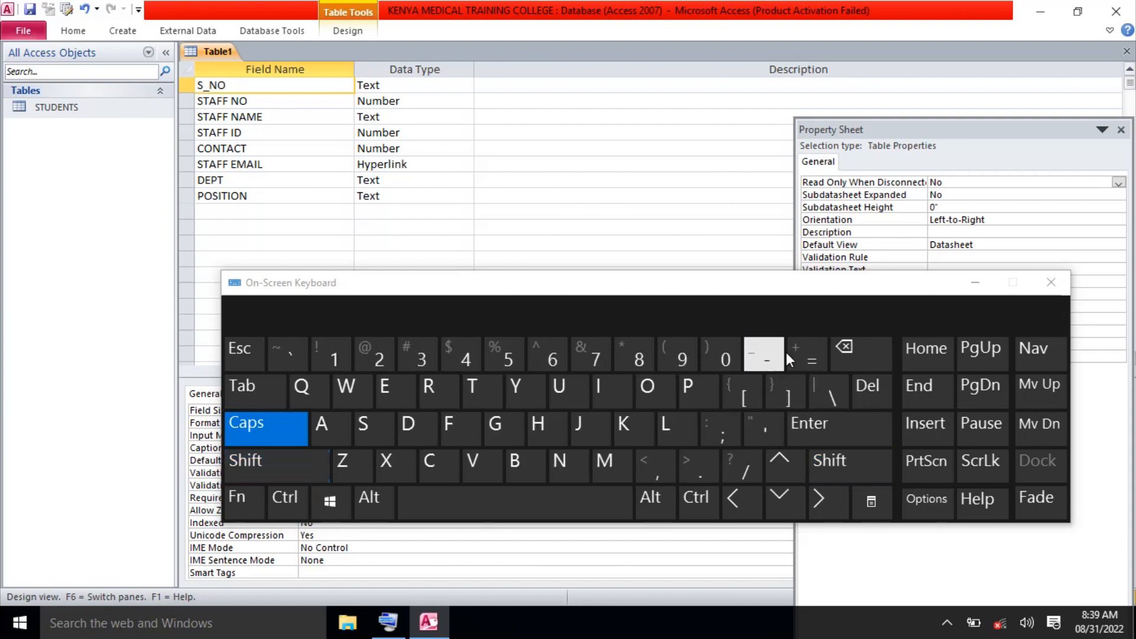
left_click(977, 282)
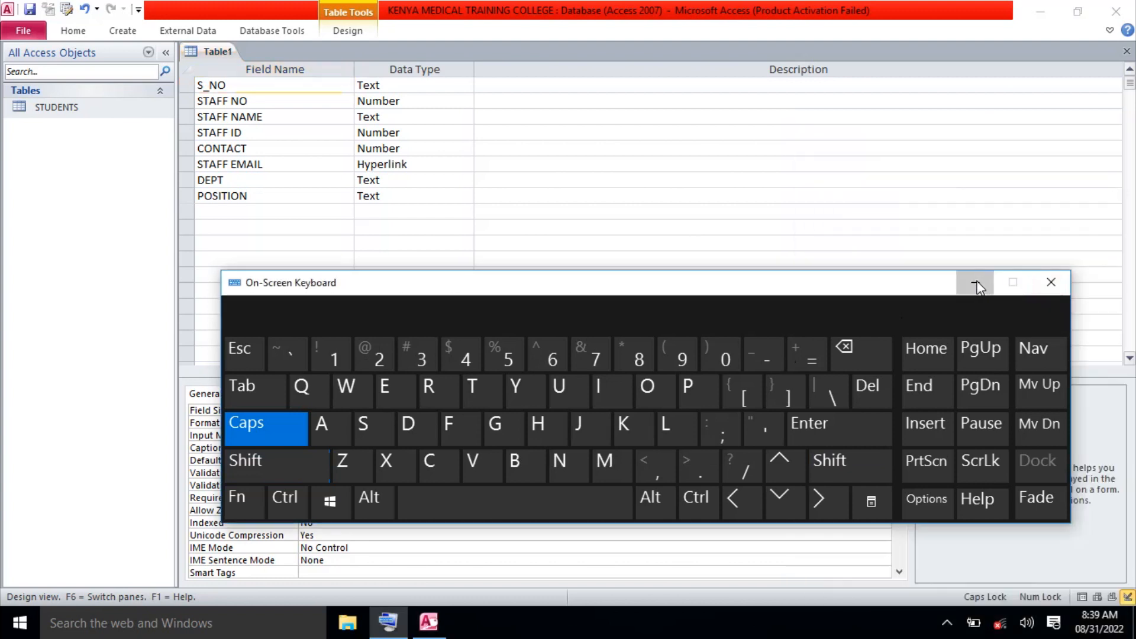
left_click(977, 284)
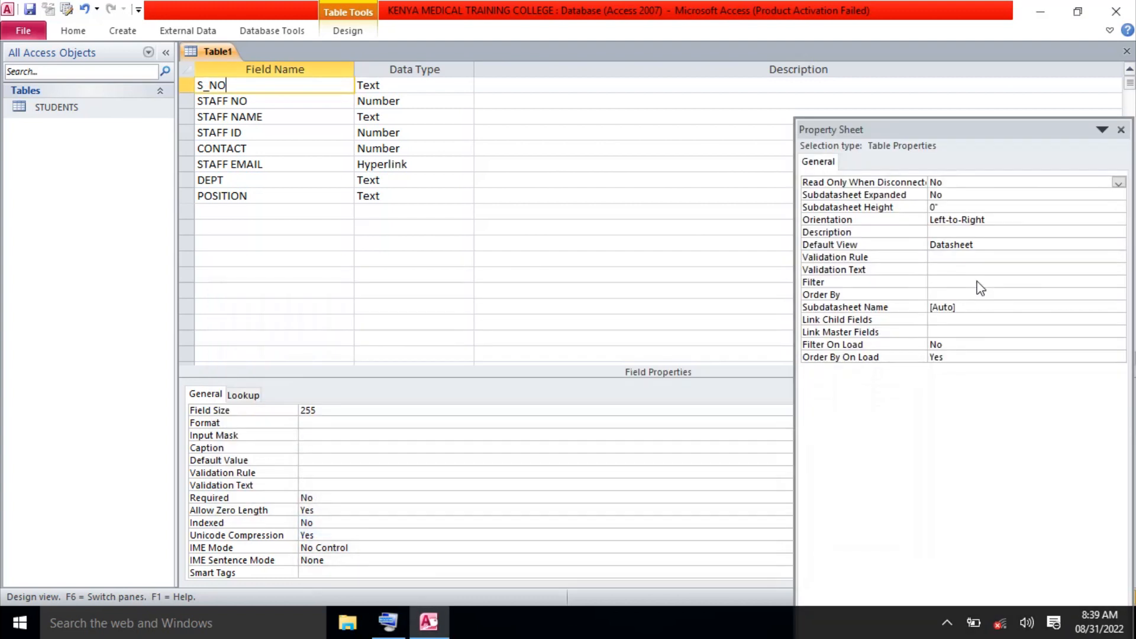
Set S_NO's data type to AutoNumber.
left_click(438, 87)
left_click(465, 84)
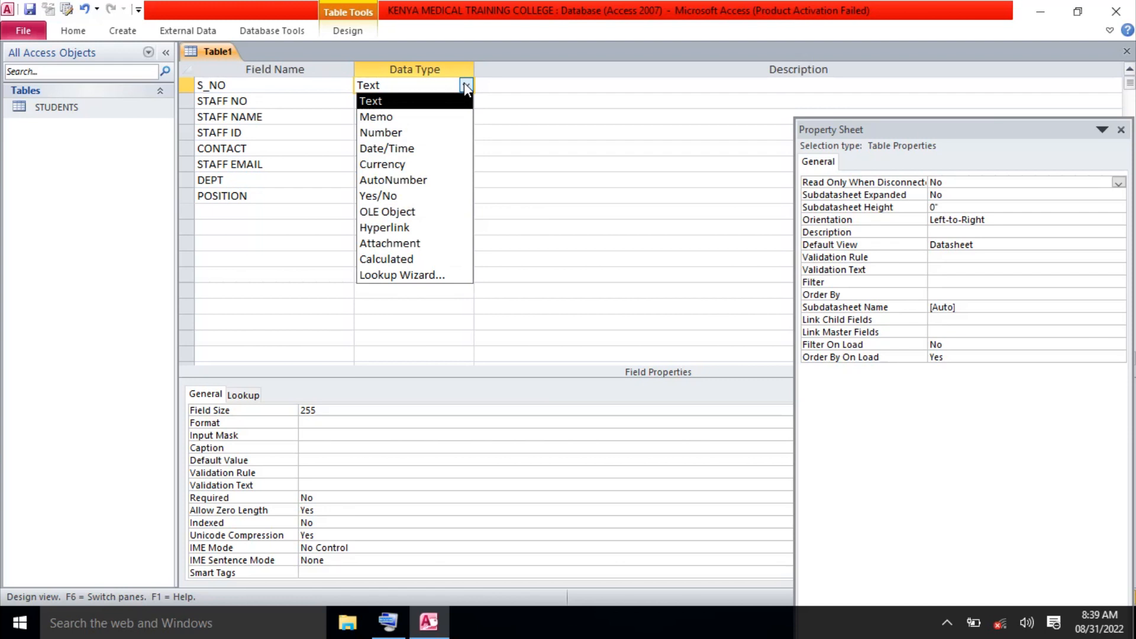
left_click(425, 180)
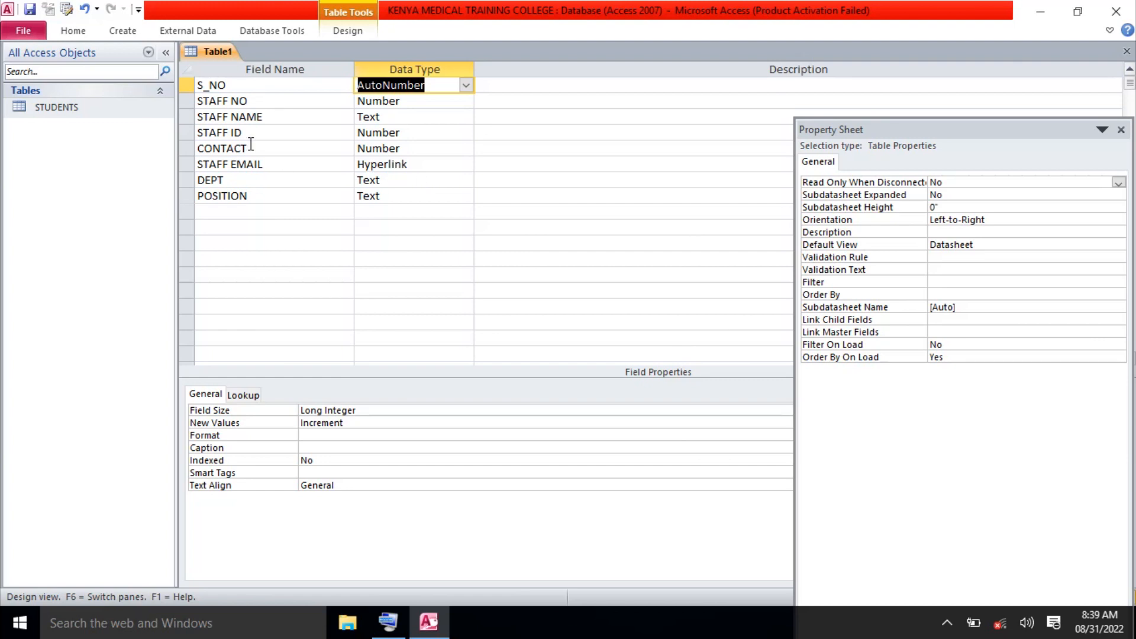
Make STAFF NO the table's primary key.
left_click(255, 102)
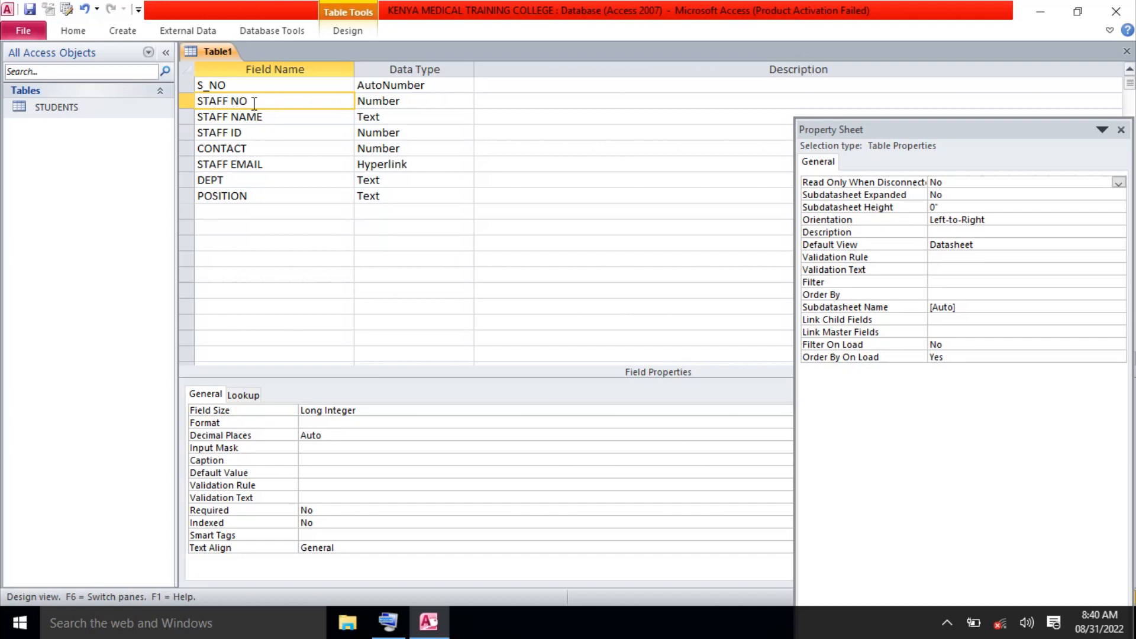
left_click(349, 27)
left_click(63, 65)
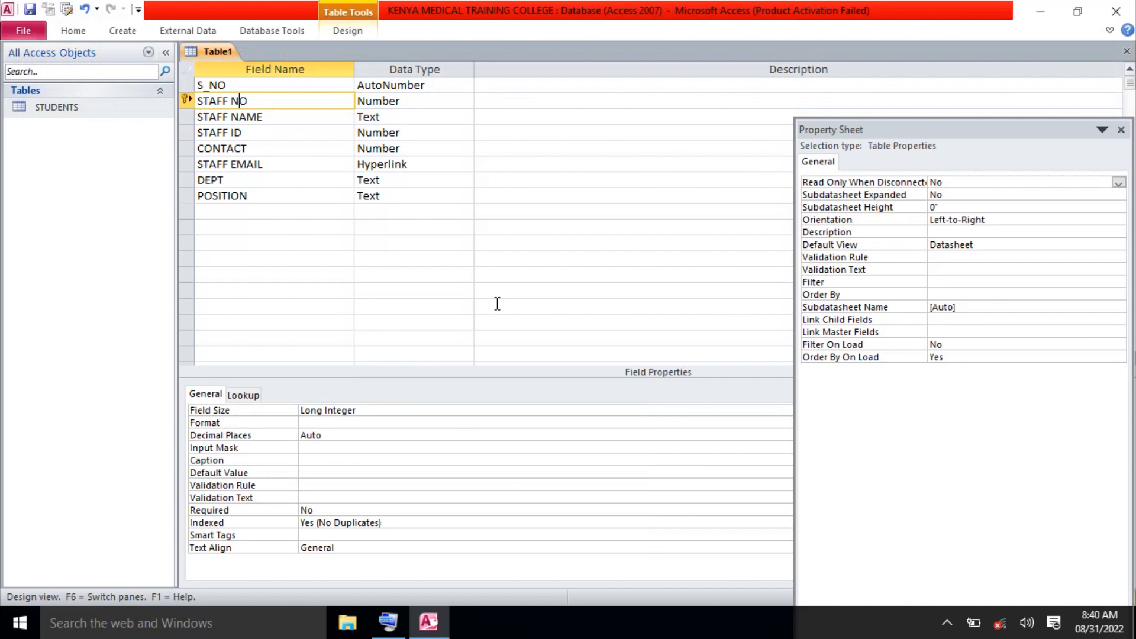
Close Table1's design and save it under the name STAFF.
left_click(1127, 52)
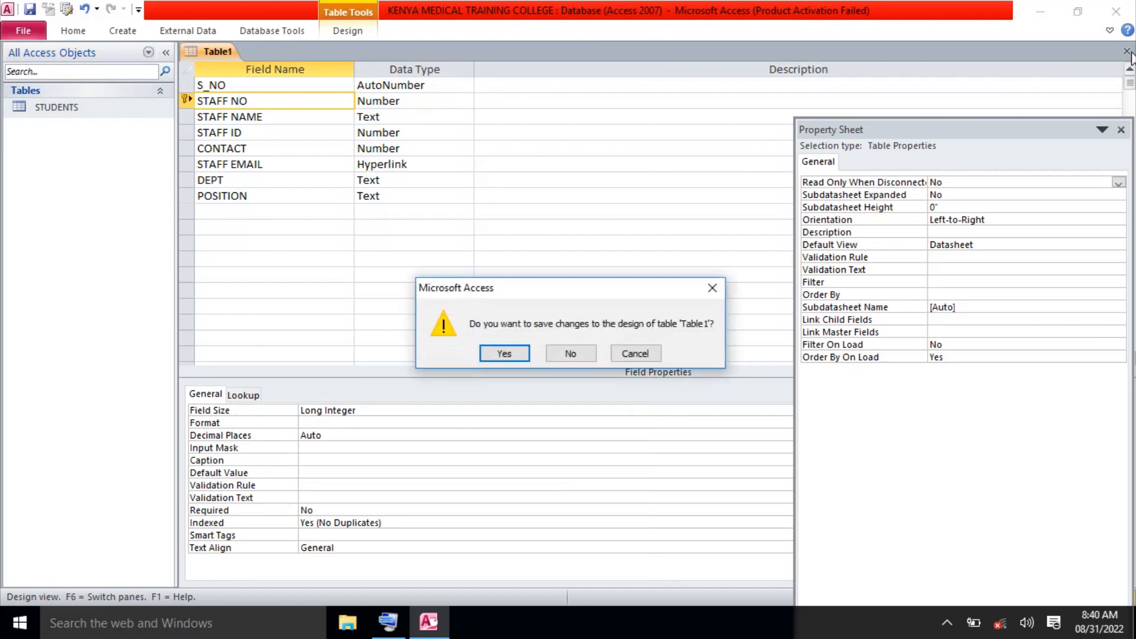
left_click(503, 354)
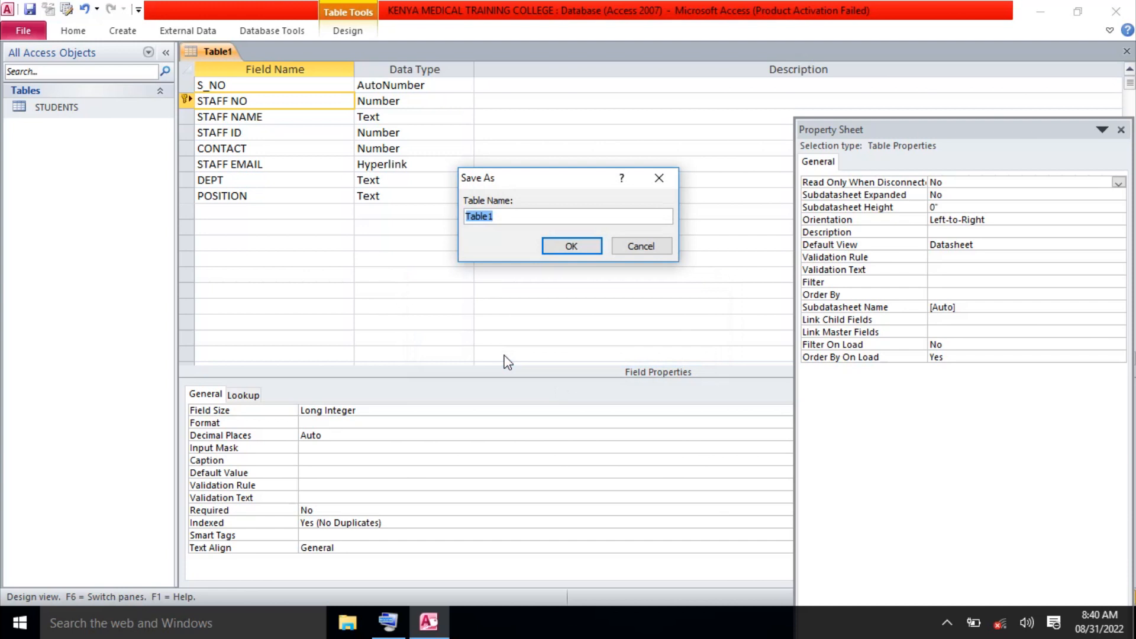
type("STAFF")
left_click(574, 251)
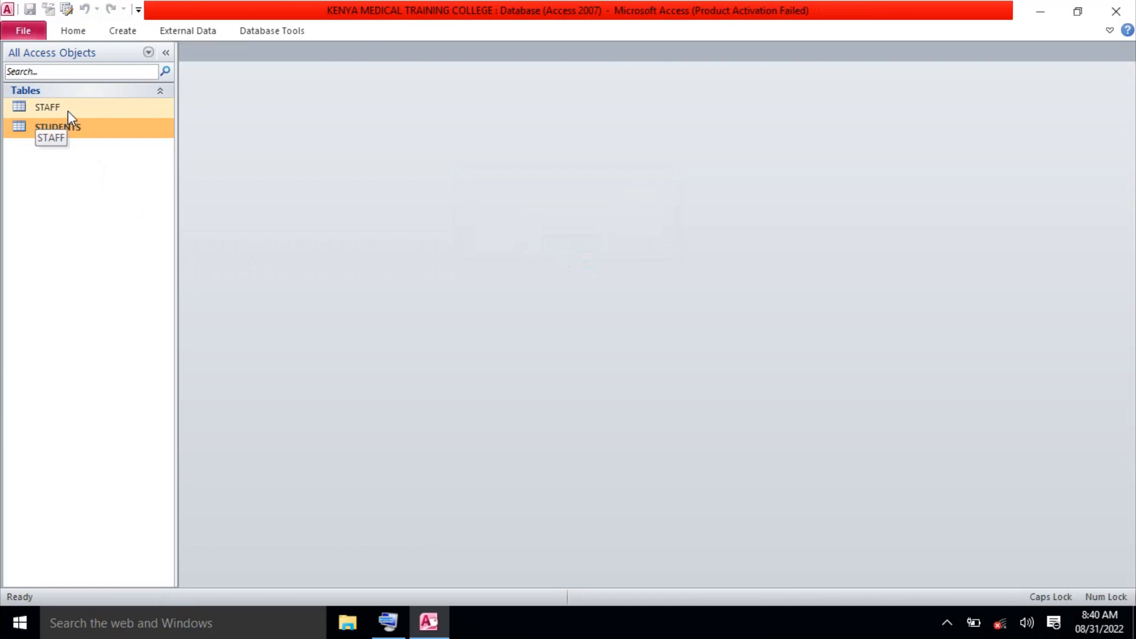
double_click(67, 111)
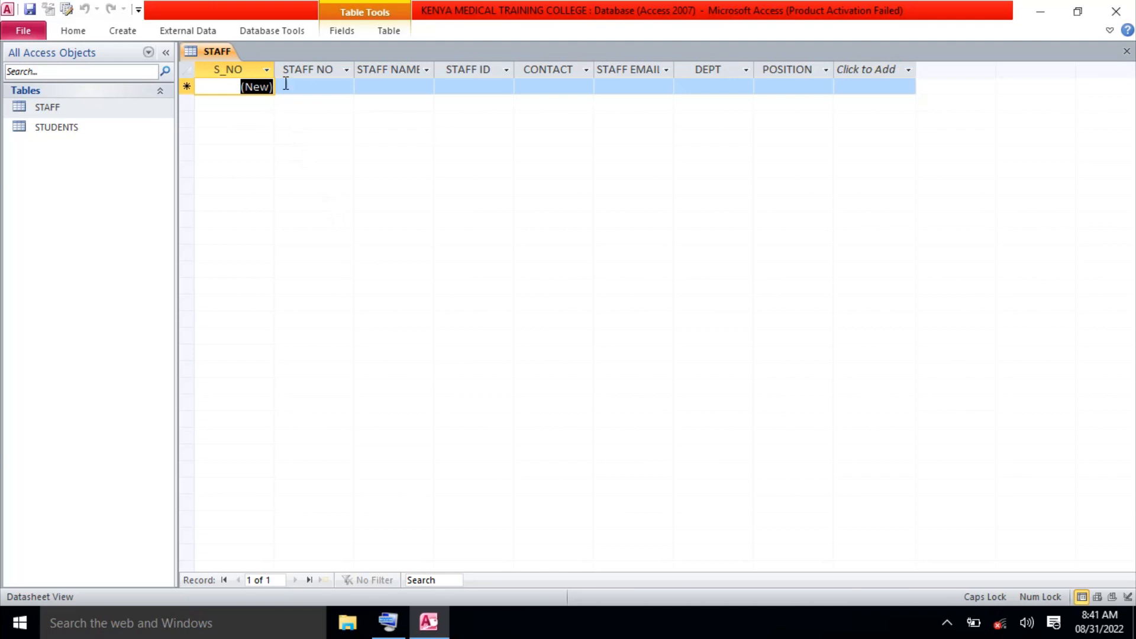
left_click(309, 85)
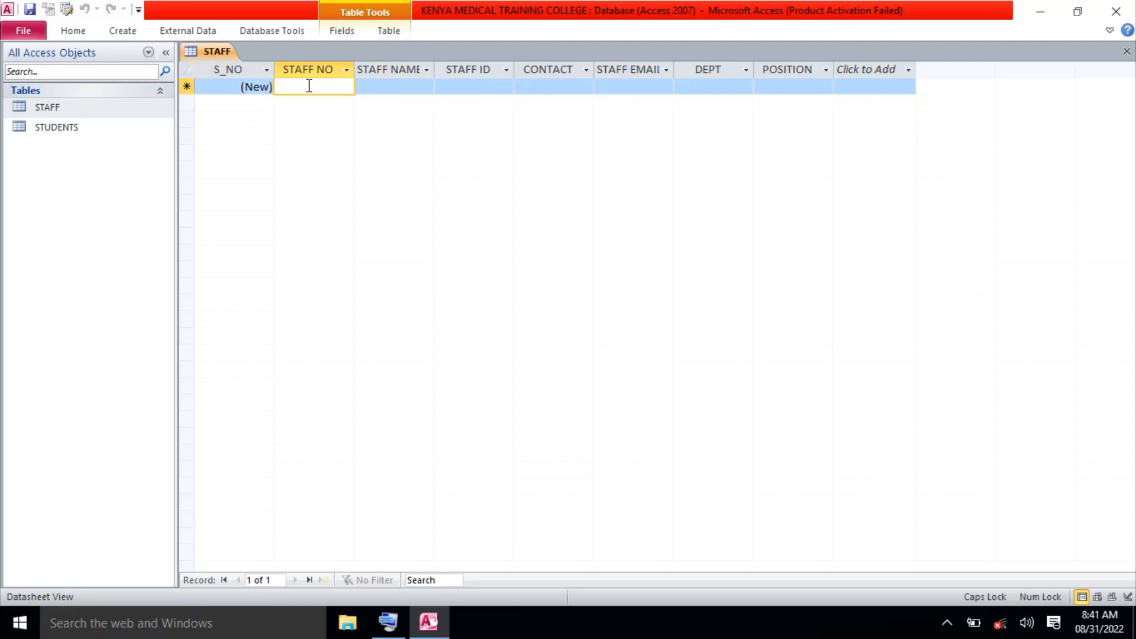
left_click(1128, 55)
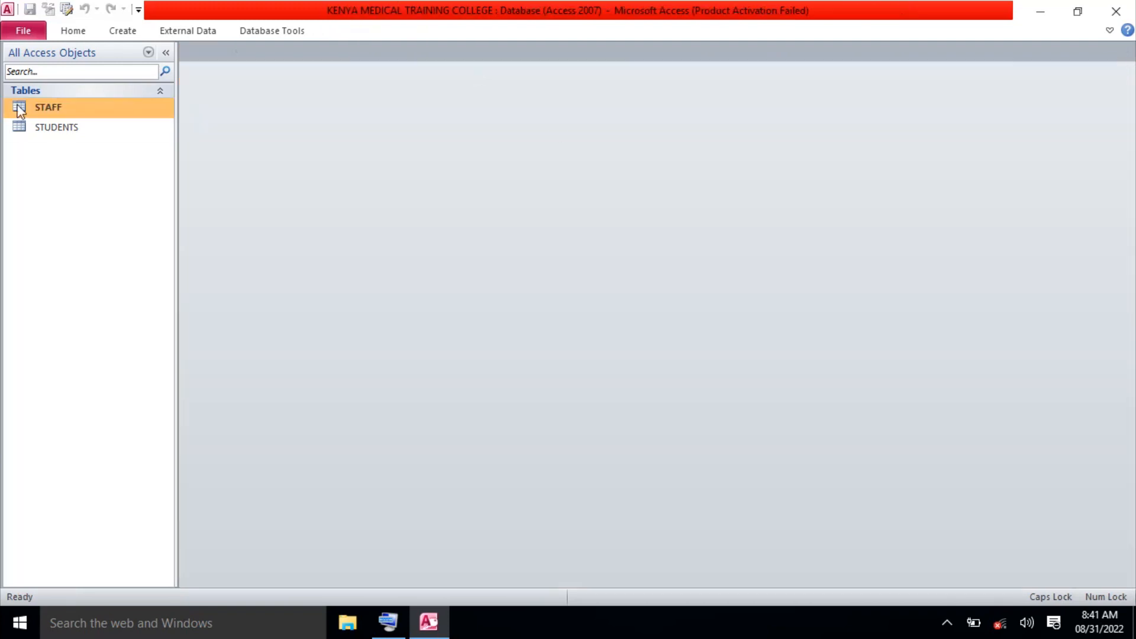
Reopen STAFF in Design view, change STAFF NO to Text, and save the design.
right_click(52, 110)
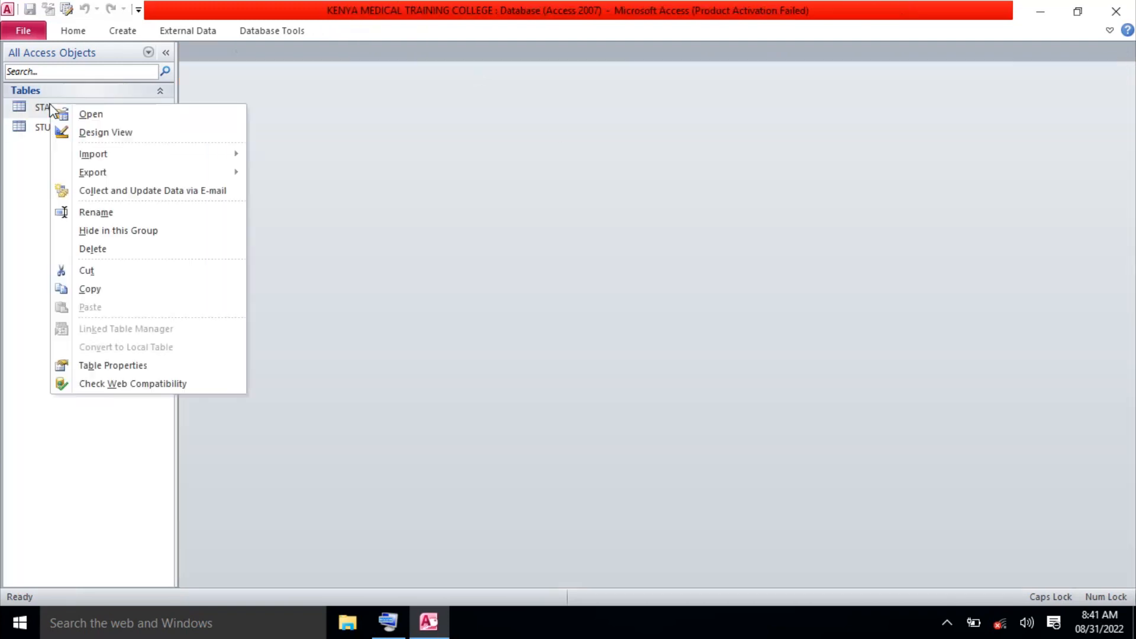
left_click(94, 133)
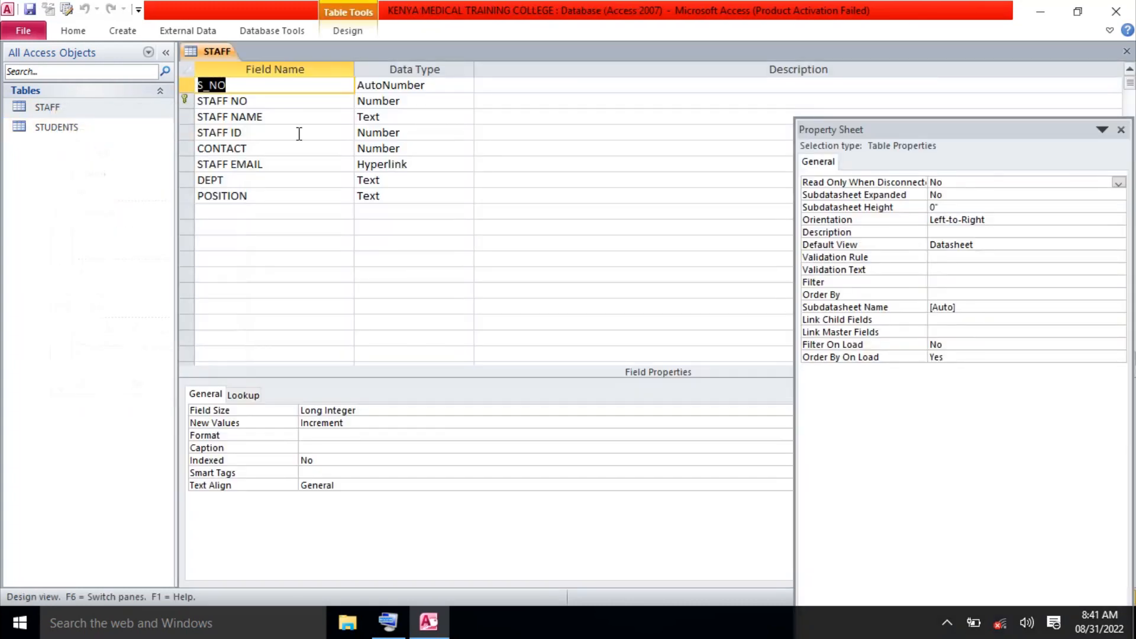
left_click(436, 100)
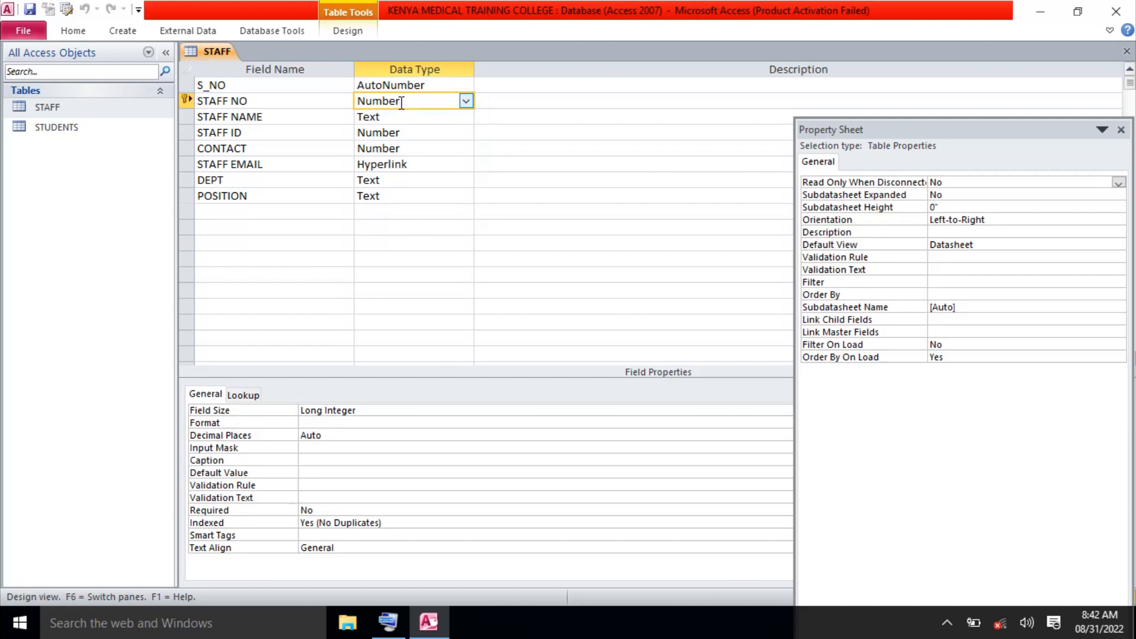
left_click(466, 101)
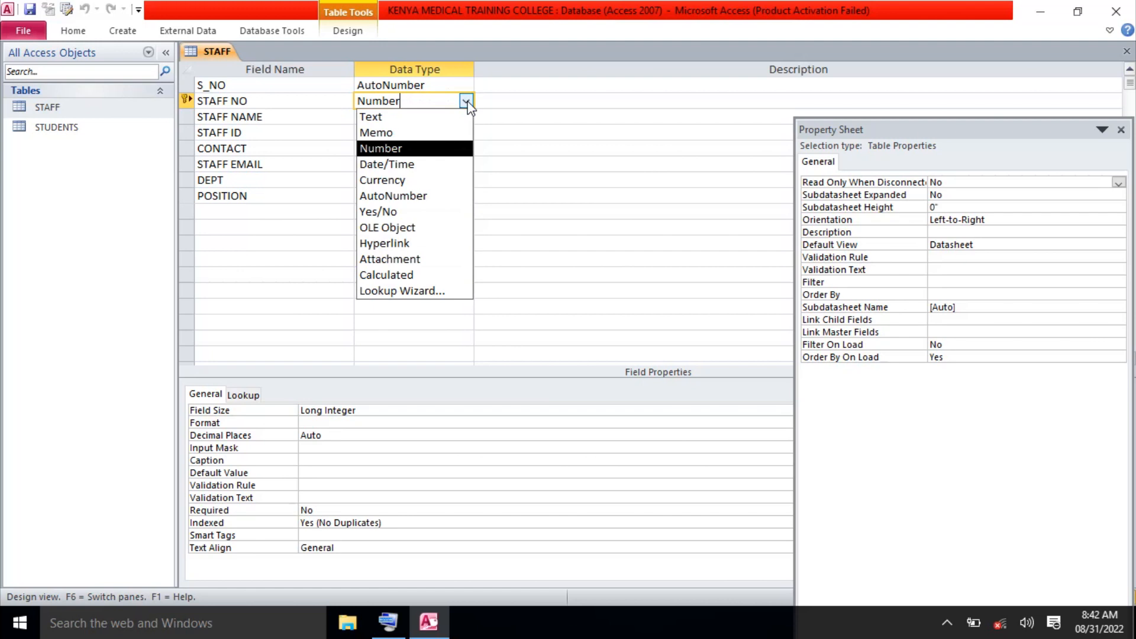
left_click(411, 123)
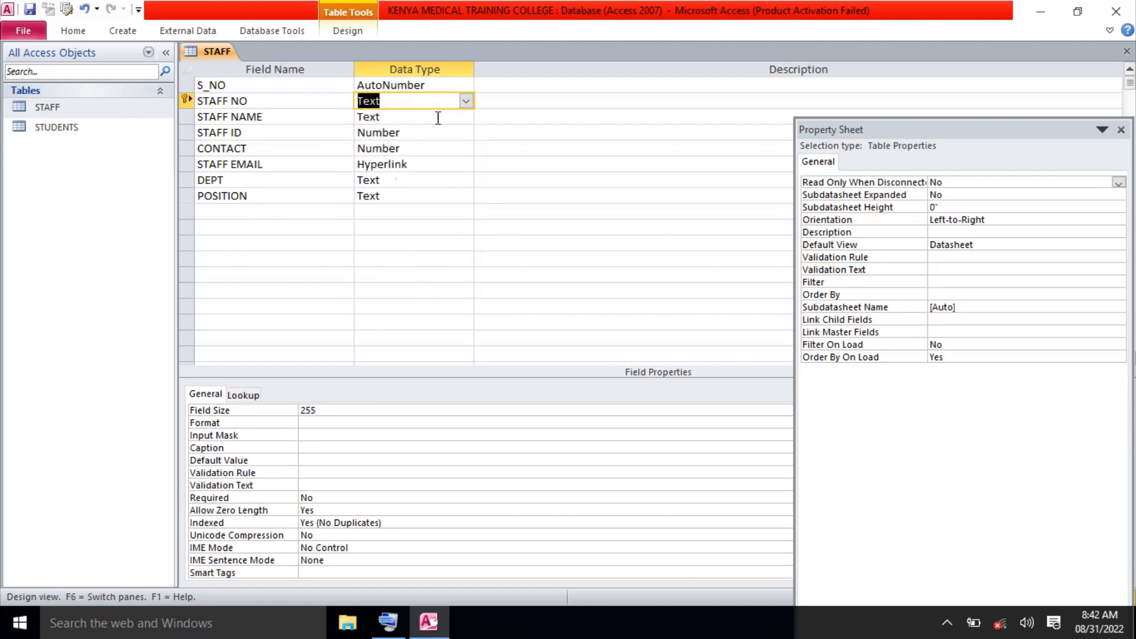
left_click(1128, 54)
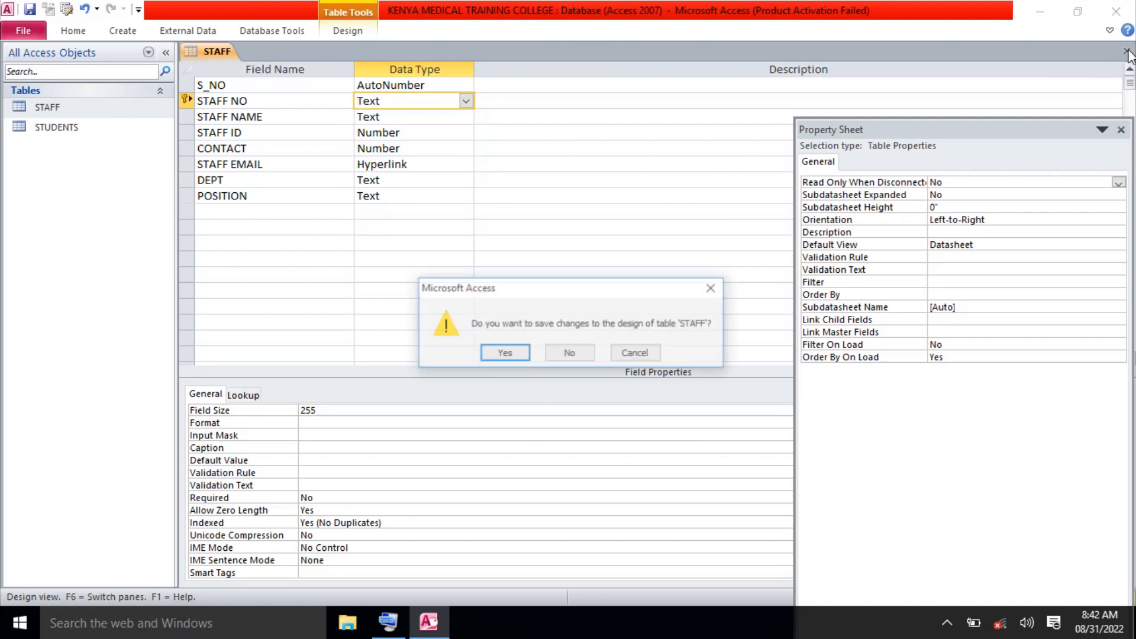
left_click(508, 355)
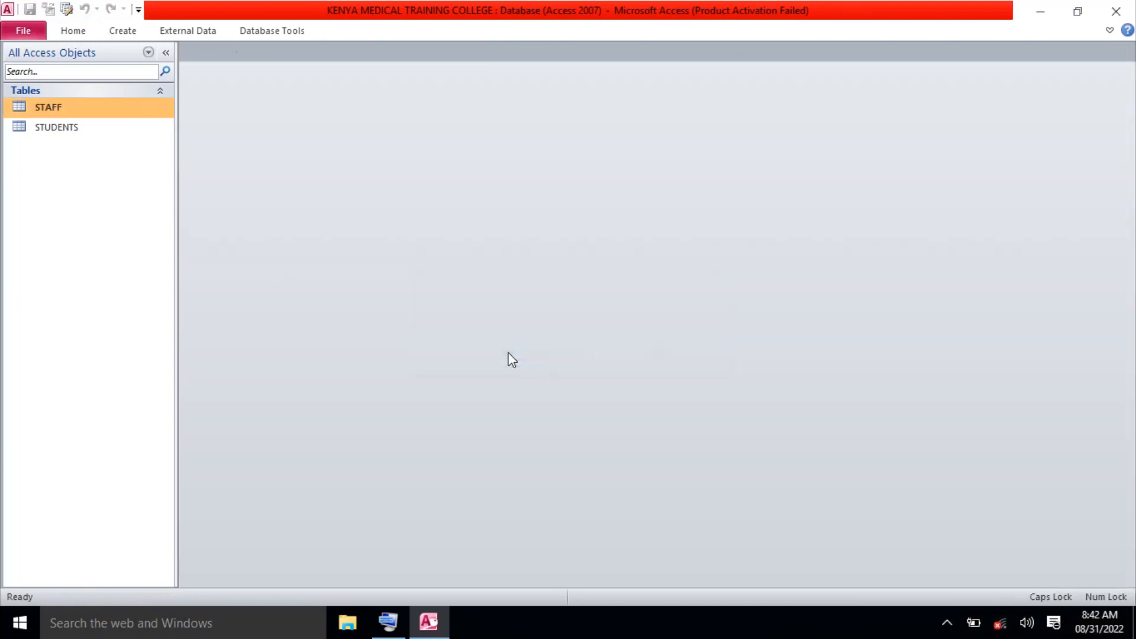
Open the STAFF datasheet and enter the first record's staff number, full name and staff ID.
double_click(83, 111)
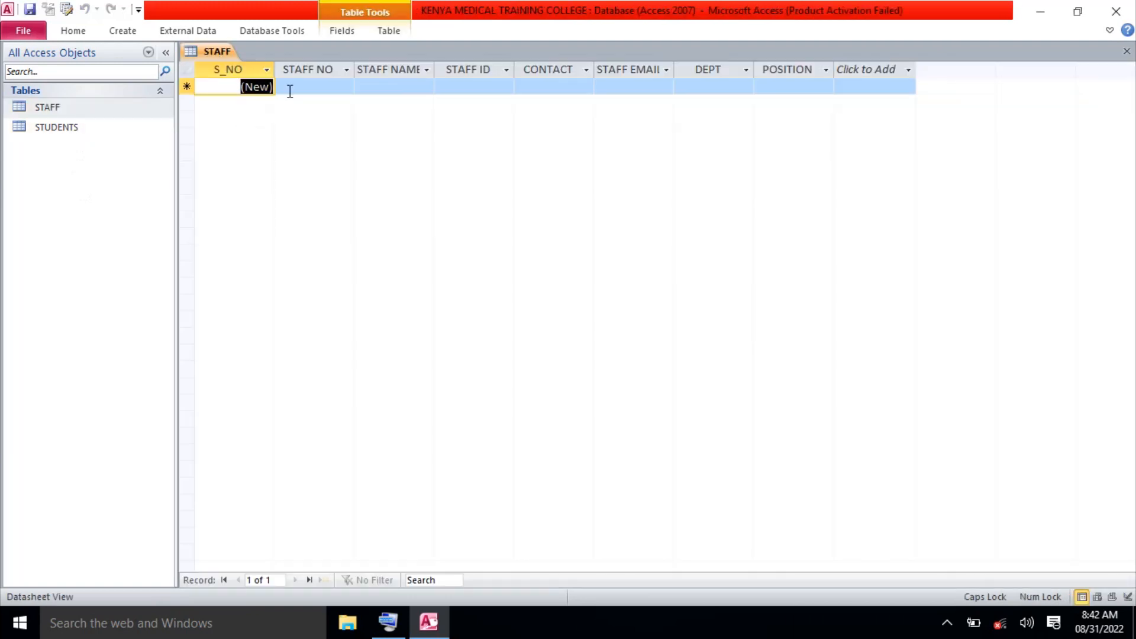
left_click(303, 86)
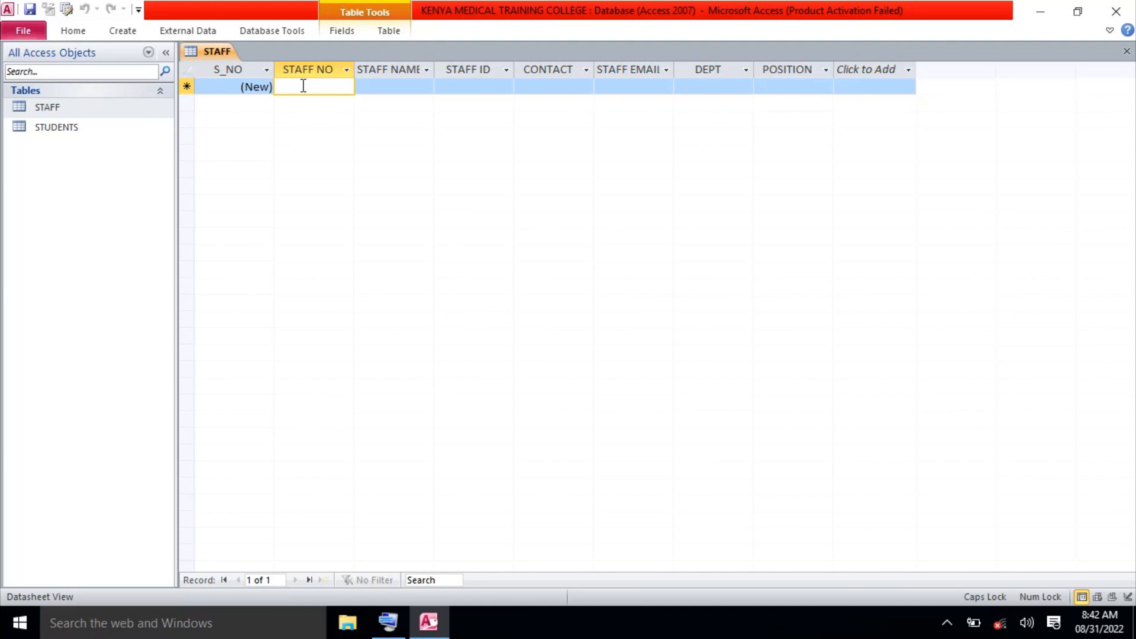
type("G")
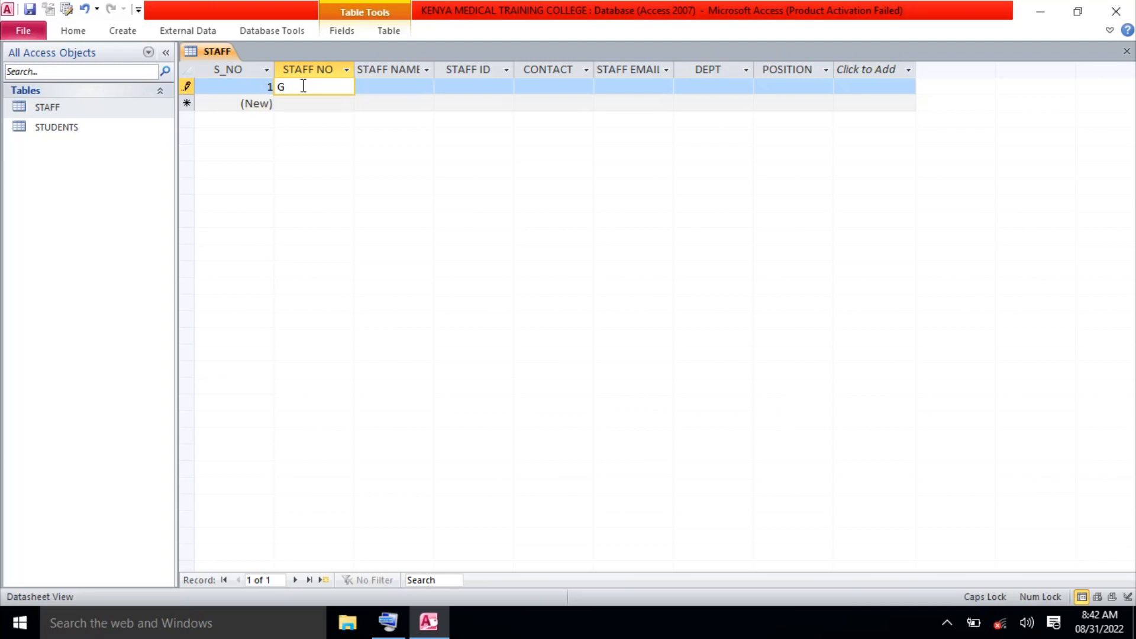
type("6300")
left_click(382, 86)
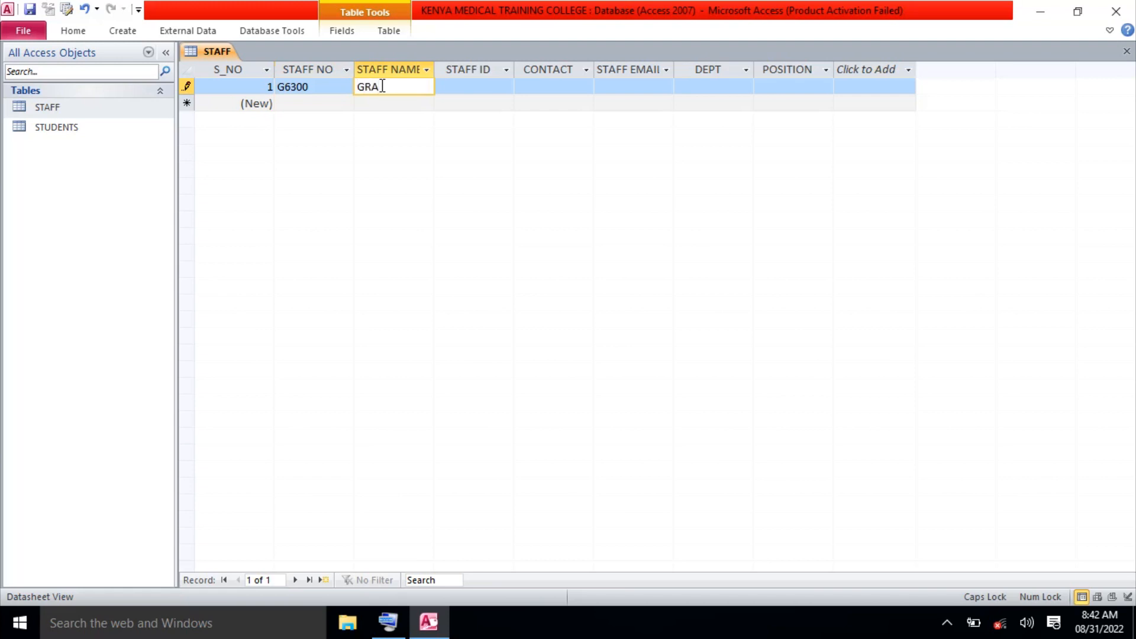
left_click(462, 85)
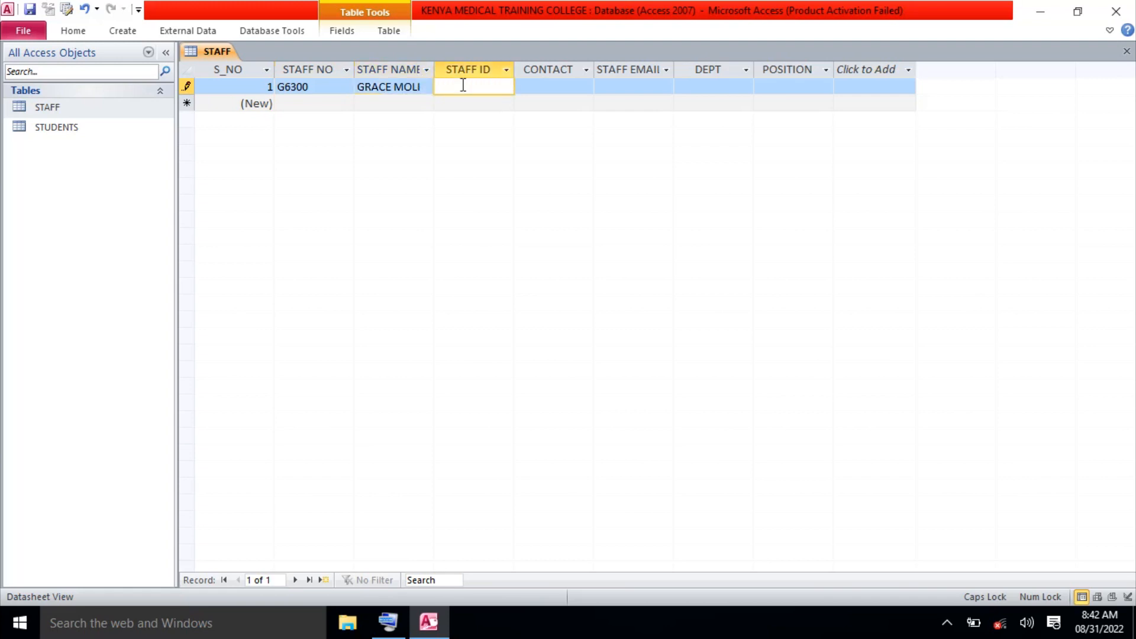
type("456398526")
Fill in the staff member's contact number and e-mail address, then move past DEPT to POSITION.
left_click(556, 89)
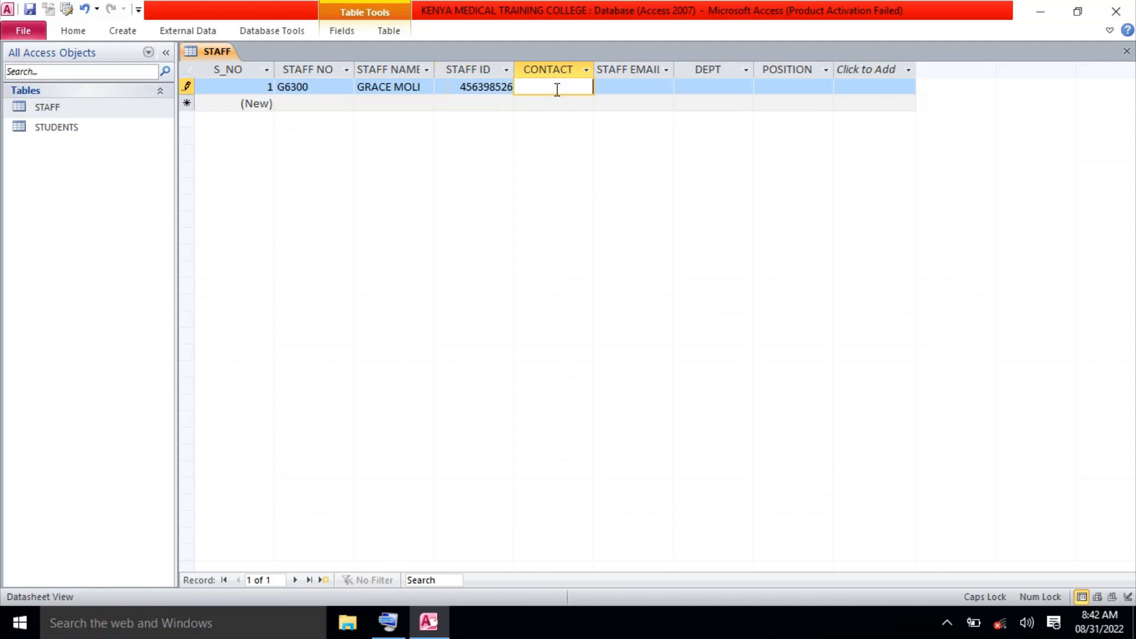
type("723968594")
left_click(618, 84)
key("Caps_Lock")
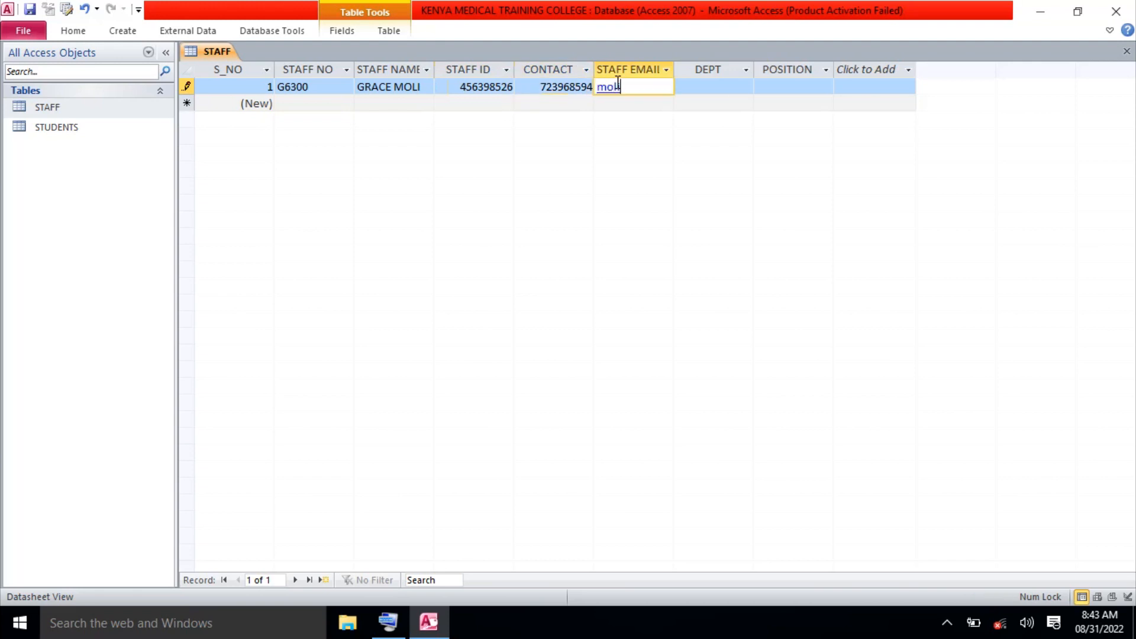
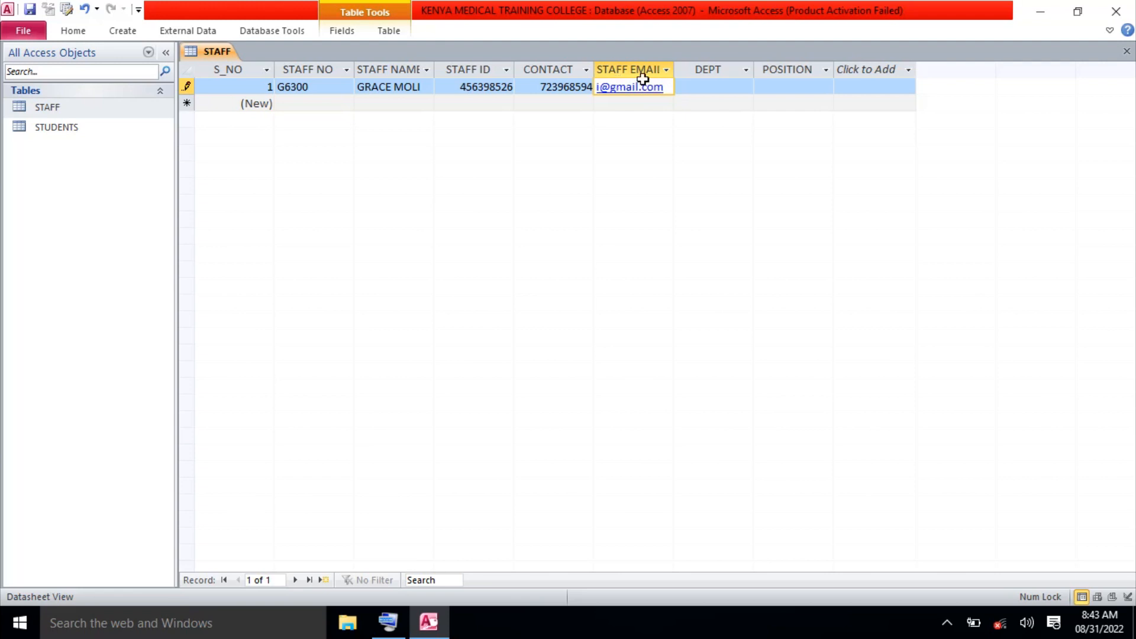
left_click(726, 87)
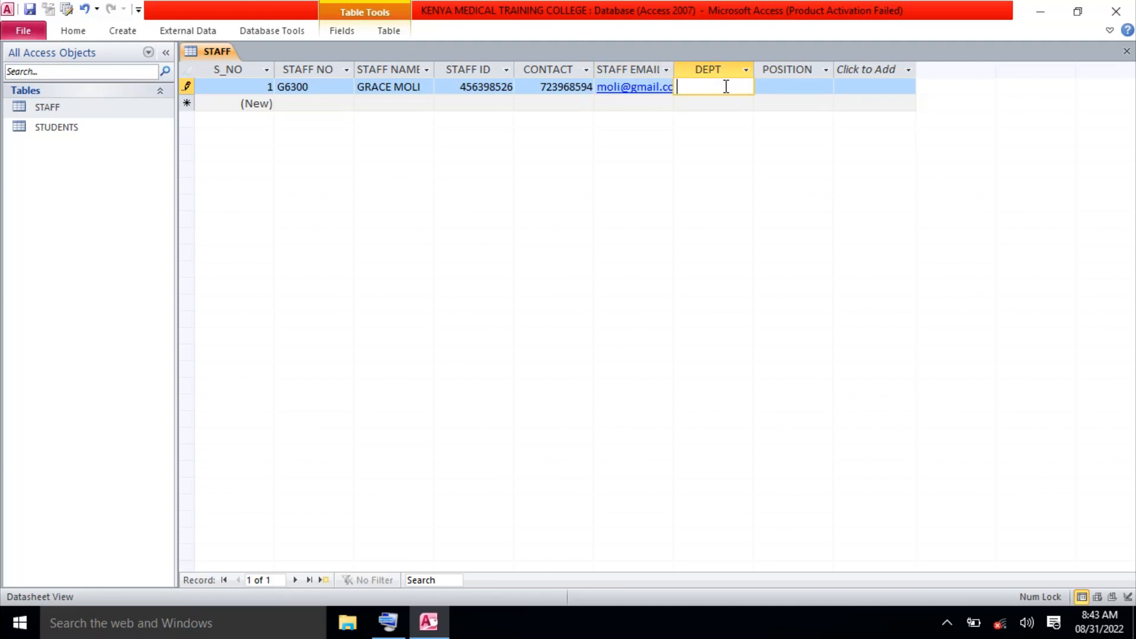
type("othopademic")
key("BackSpace")
key("BackSpace")
key("BackSpace")
key("BackSpace")
key("BackSpace")
key("BackSpace")
key("BackSpace")
key("BackSpace")
key("BackSpace")
key("BackSpace")
key("BackSpace")
key("Tab")
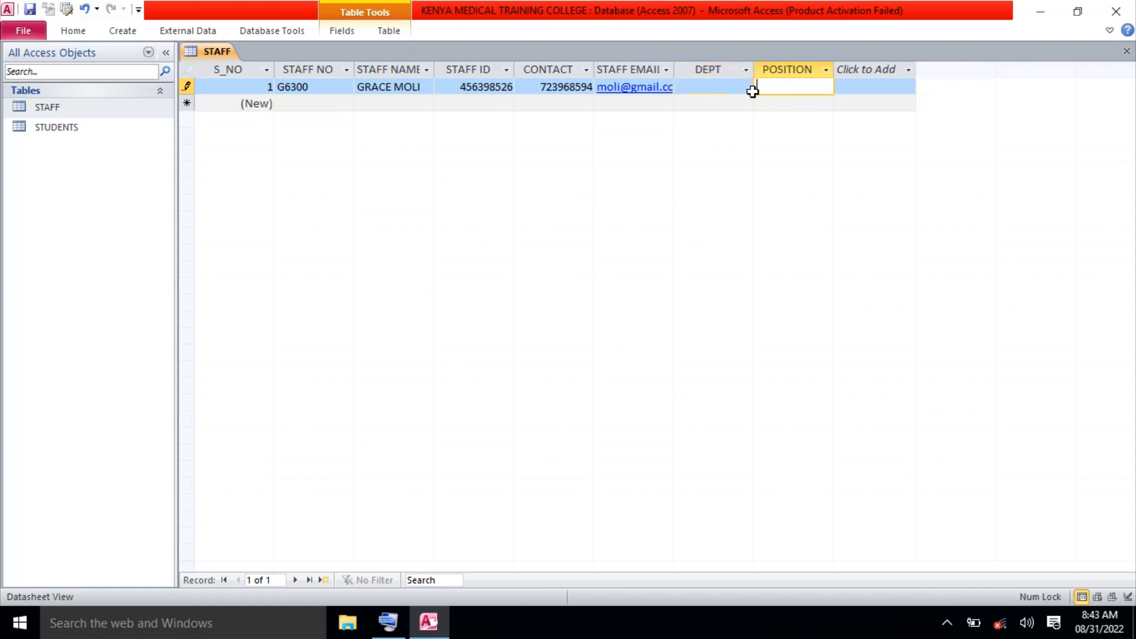
key("Caps_Lock")
key("Caps_Lock")
key("Caps_Lock")
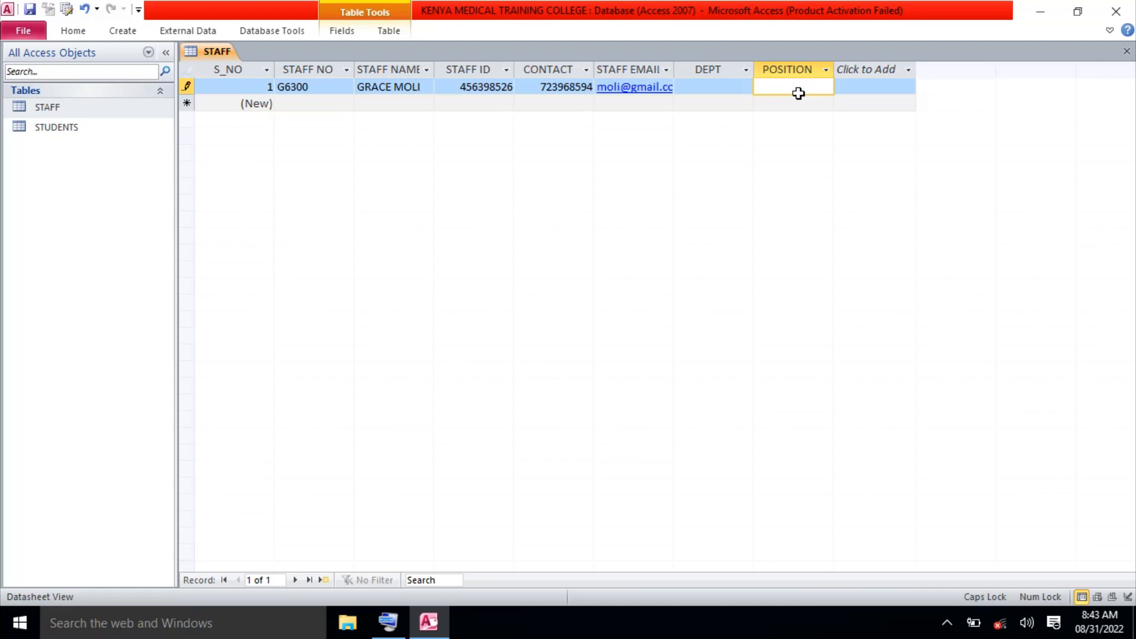
Replace record 1's POSITION value NEURO with OTHORPAEDEMIC and save the record.
type("NEURO")
key("BackSpace")
key("BackSpace")
key("BackSpace")
key("BackSpace")
key("BackSpace")
type("OTHORPAEDEMIC")
key("shift+Tab")
key("shift+Tab")
key("shift+Tab")
key("shift+Tab")
key("shift+Tab")
key("shift+Tab")
key("shift+Tab")
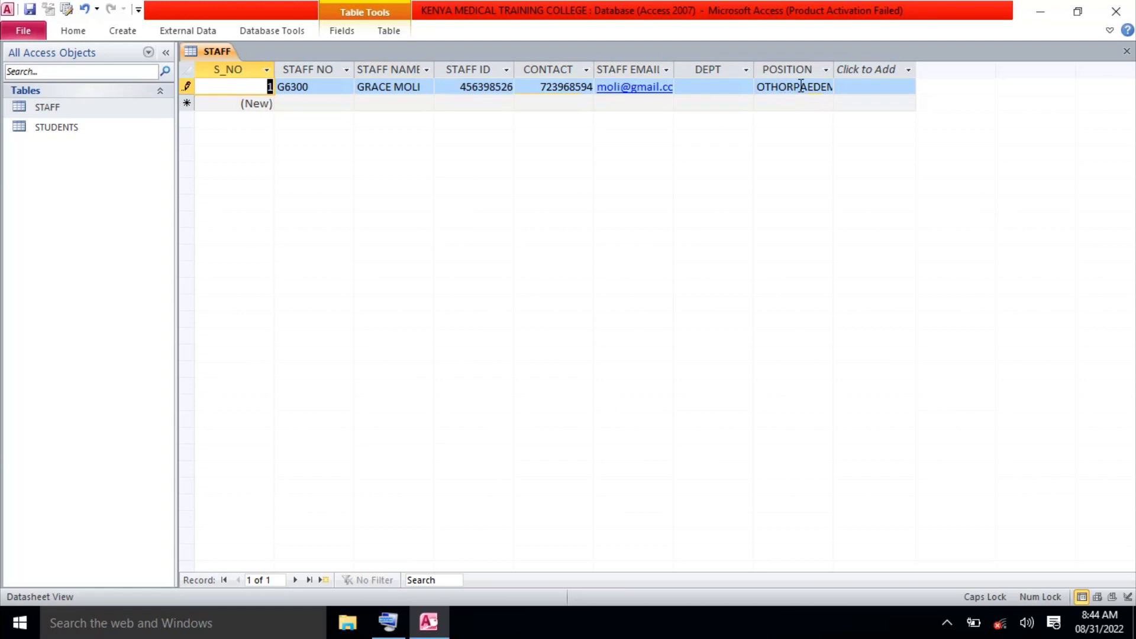
left_click(803, 87)
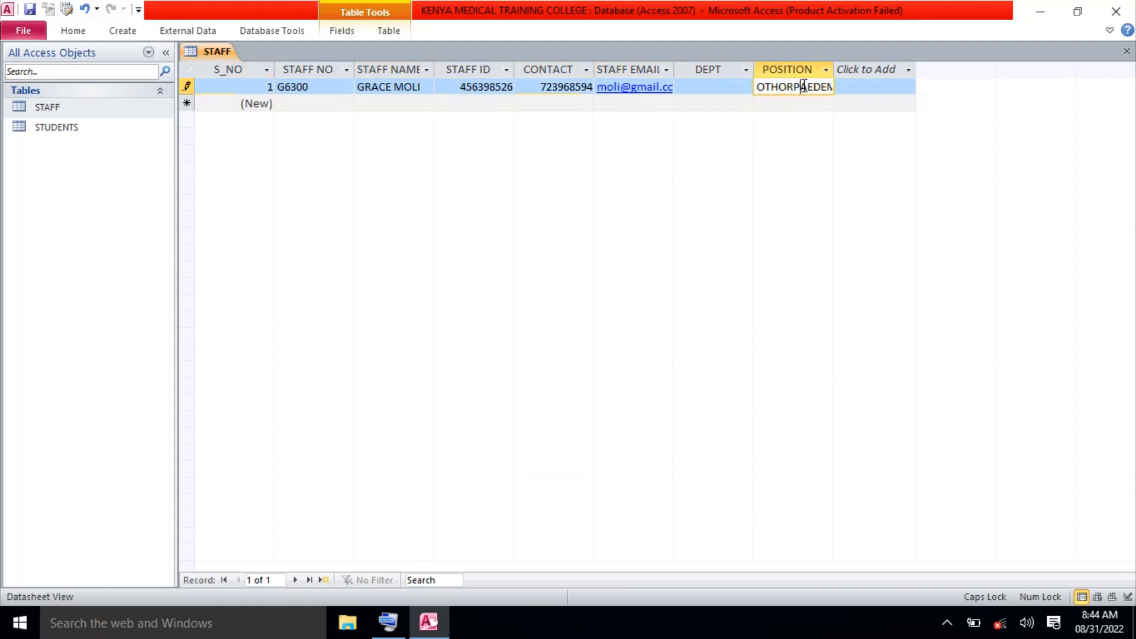
key("Tab")
key("Down")
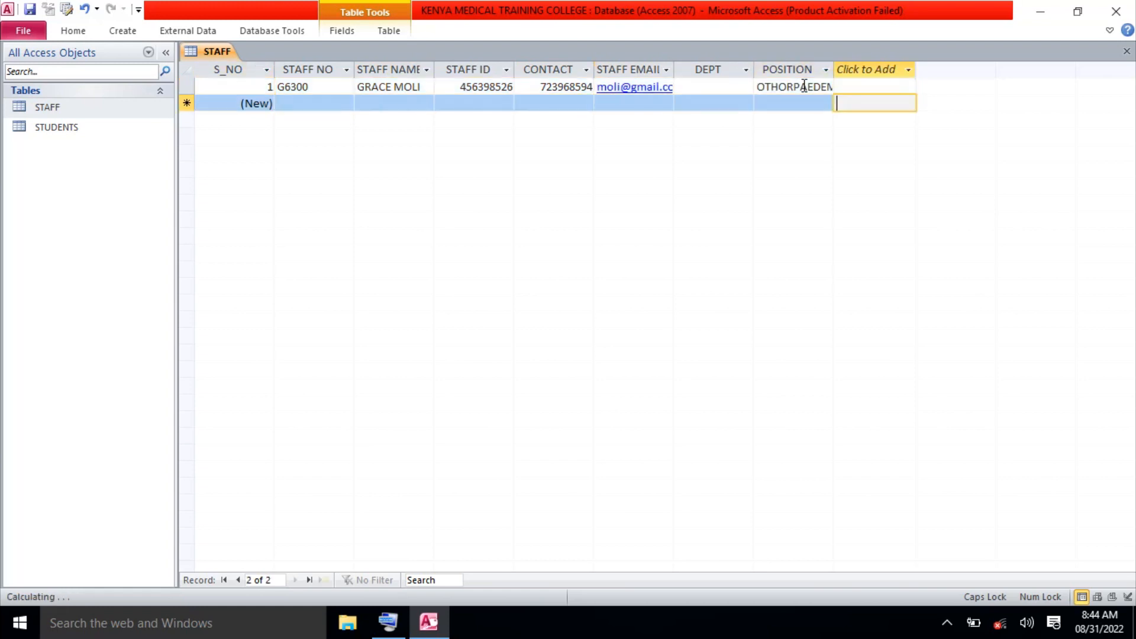
Enter ORTHOPAEDIC in record 1's DEPT cell, correcting the typos.
left_click(731, 86)
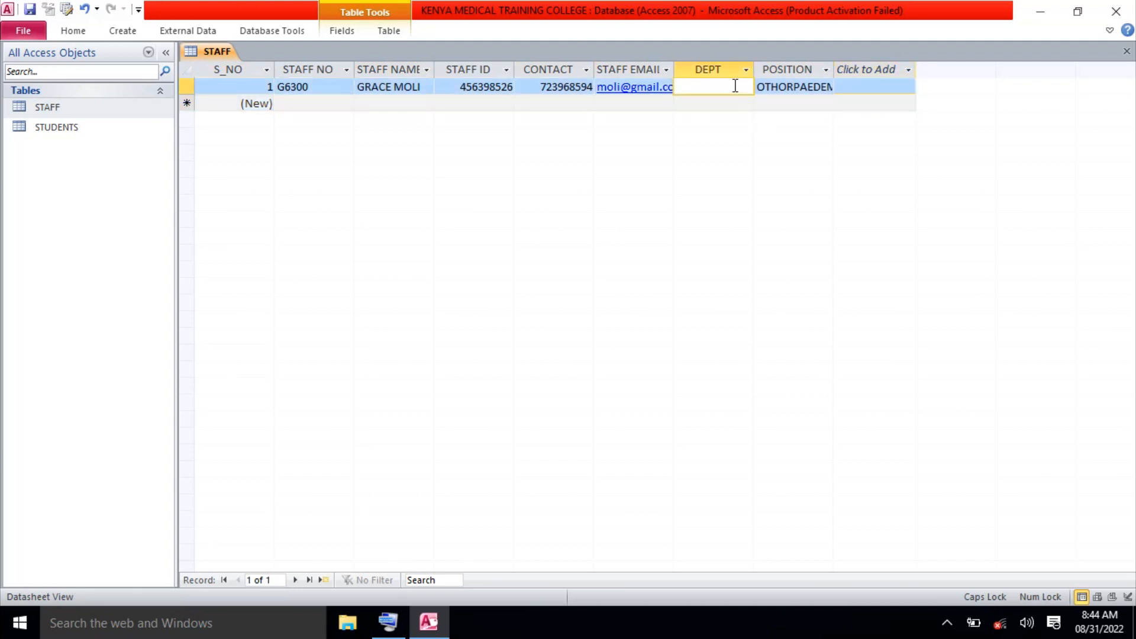
type("OTHO")
key("BackSpace")
key("BackSpace")
type("TO")
key("BackSpace")
key("BackSpace")
type("HOPAE")
type("DIC")
left_click(687, 88)
type("R")
Replace record 1's POSITION with LECTURER in capitals and save the record.
left_click(786, 87)
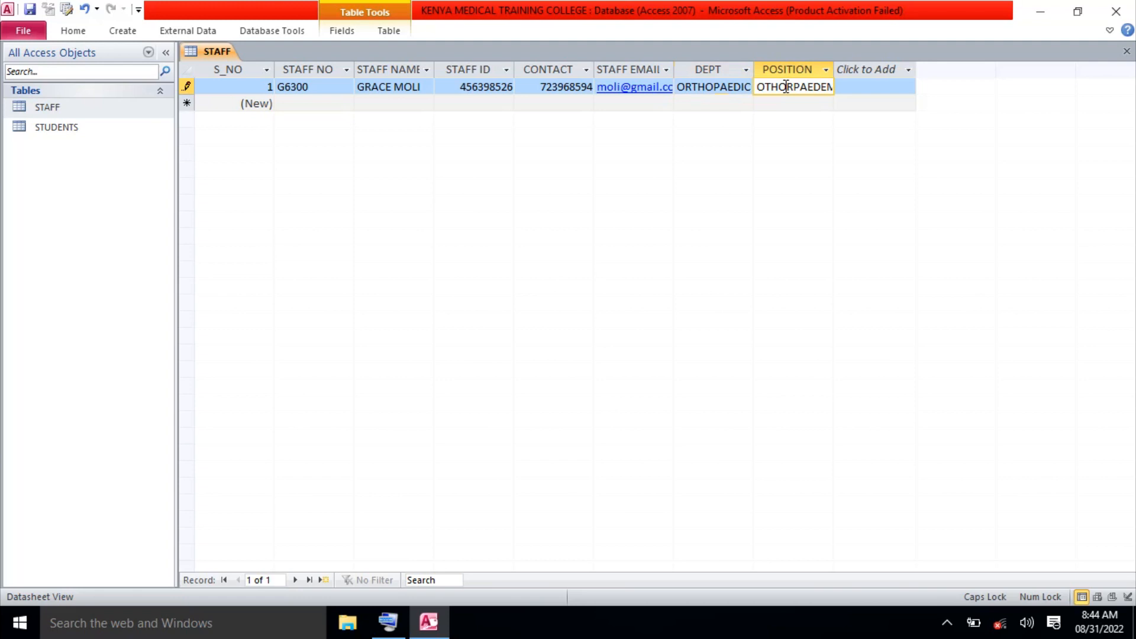
key("Caps_Lock")
type("LectrurerRPA")
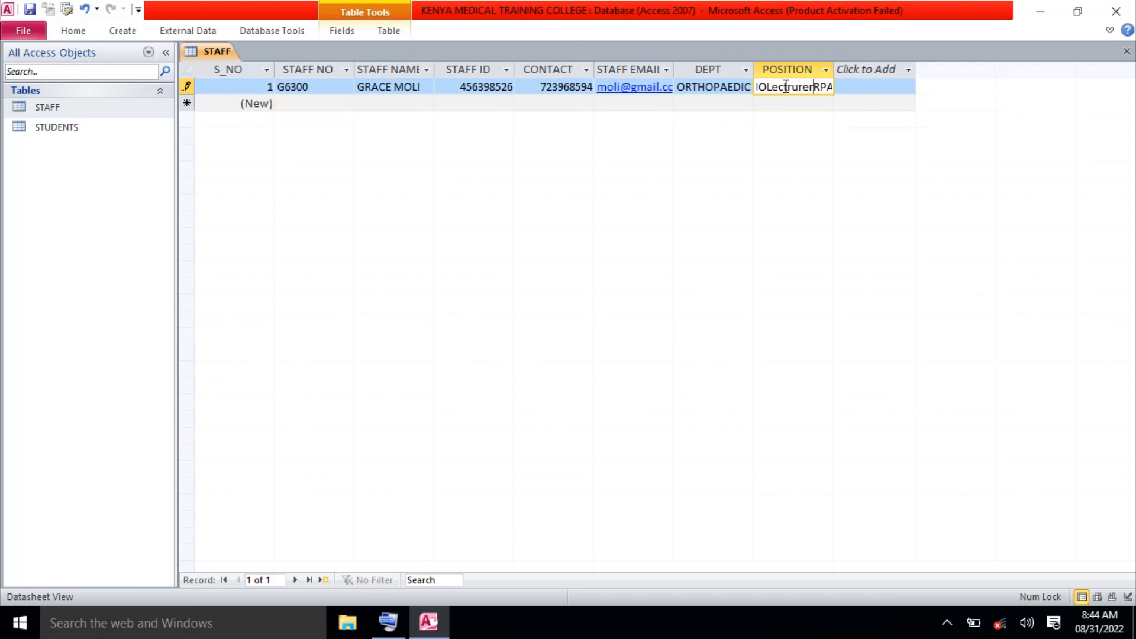
key("Delete")
key("Delete")
key("Delete")
key("BackSpace")
key("BackSpace")
key("BackSpace")
key("BackSpace")
key("BackSpace")
key("BackSpace")
key("BackSpace")
key("BackSpace")
key("BackSpace")
key("BackSpace")
key("BackSpace")
key("Caps_Lock")
type("LECTURER")
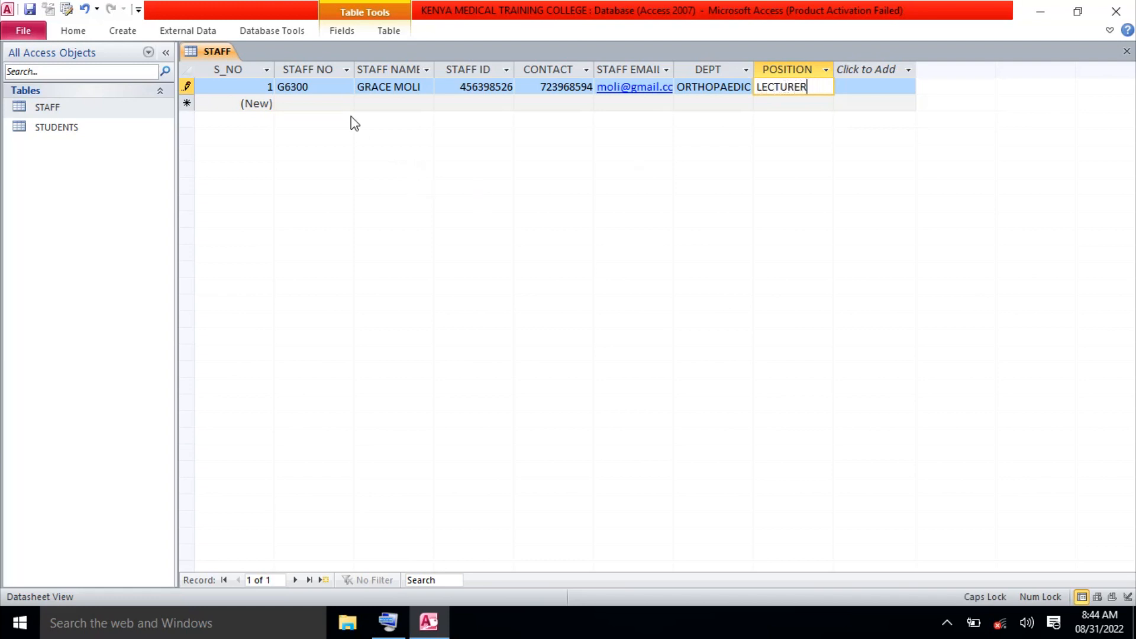
left_click(330, 102)
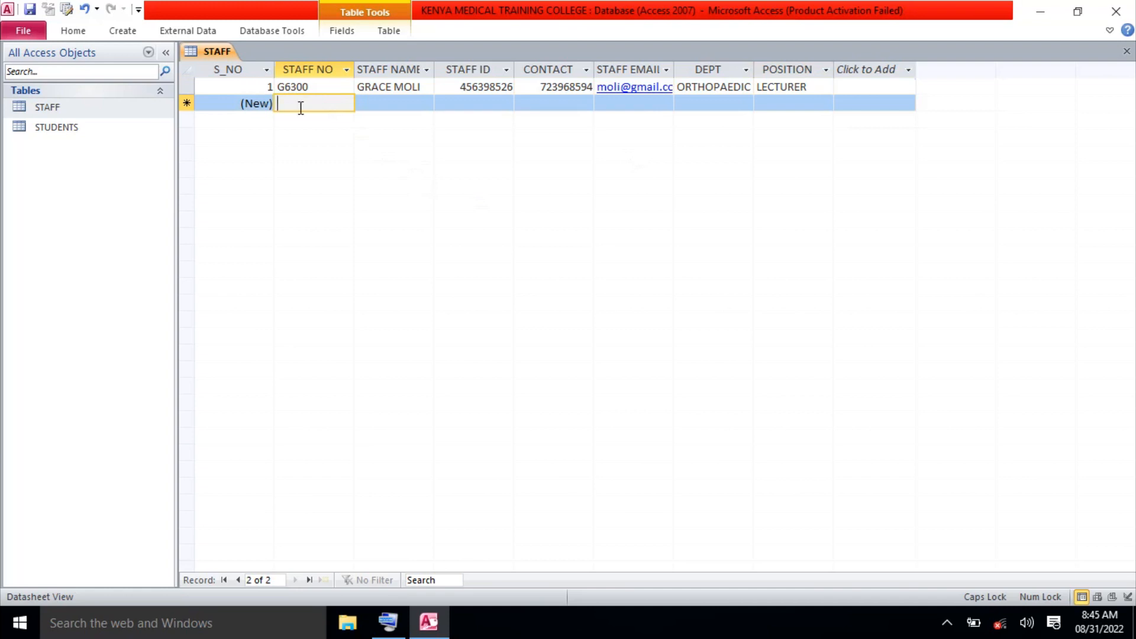
Enter the second staff member's staff number and full name in the new row.
type("J")
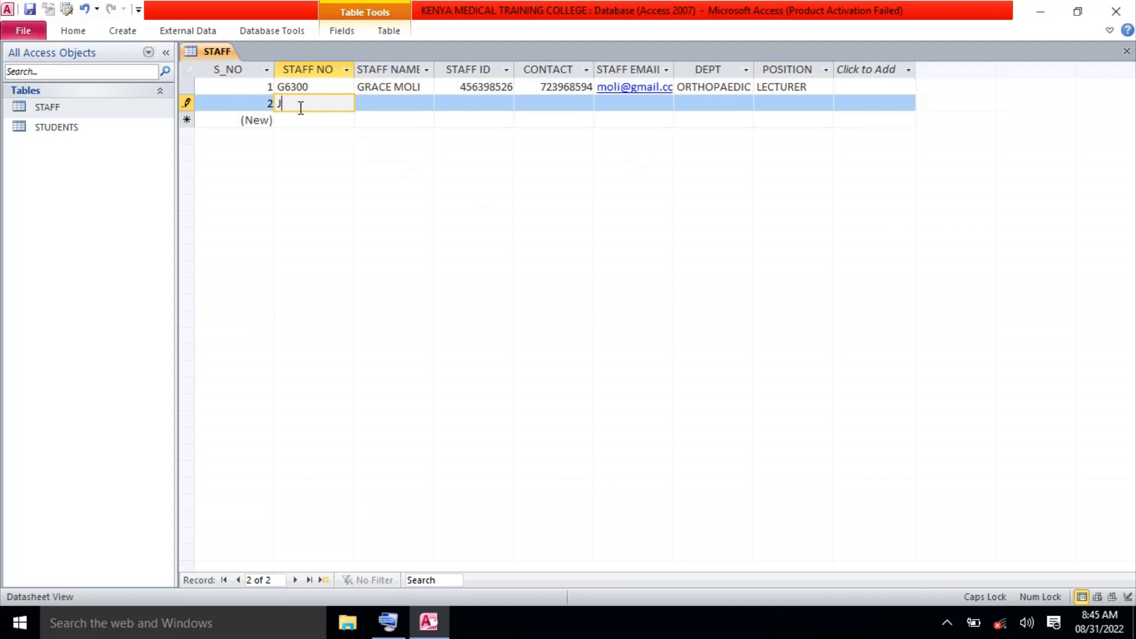
type("6301")
left_click(374, 103)
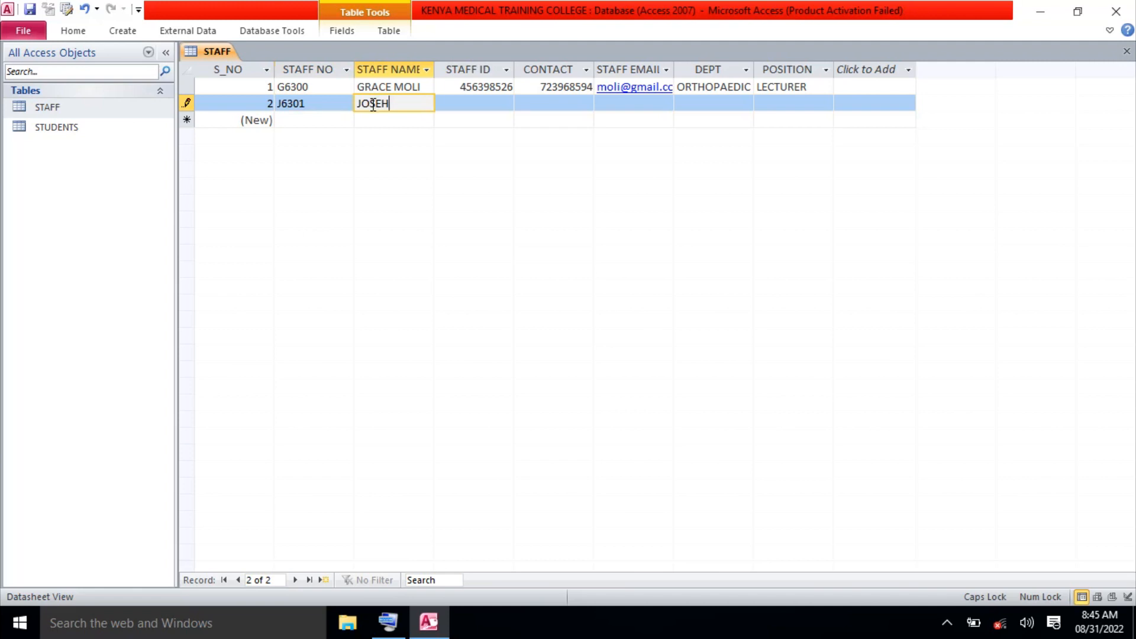
Fill in record 2's staff ID, contact number and lowercase yahoo.com e-mail address.
left_click(477, 104)
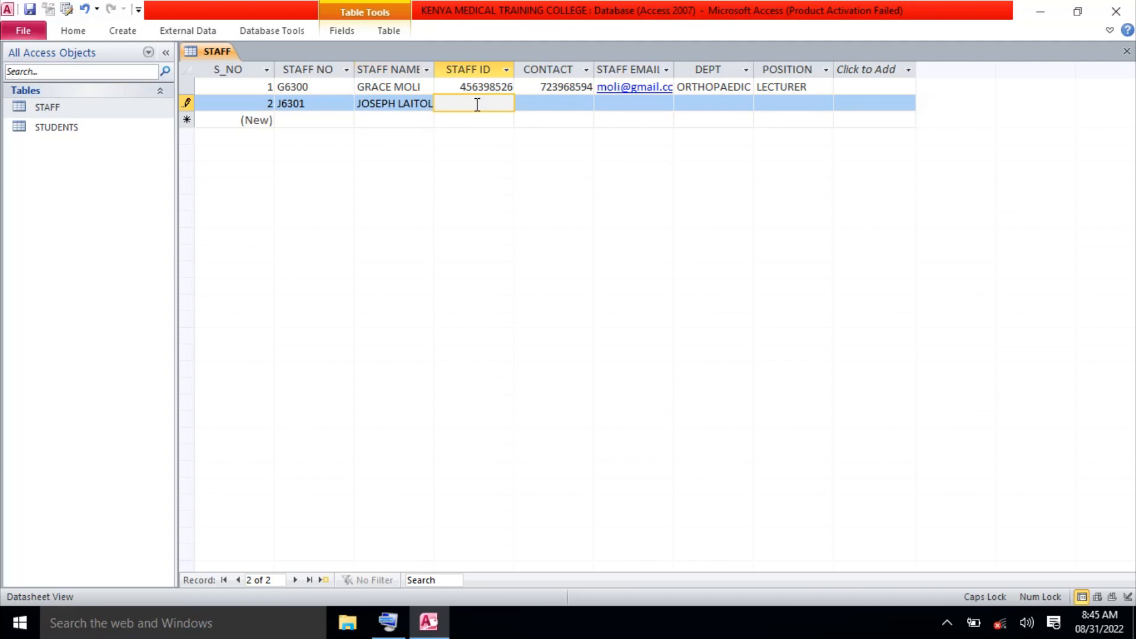
type("456892369")
left_click(562, 104)
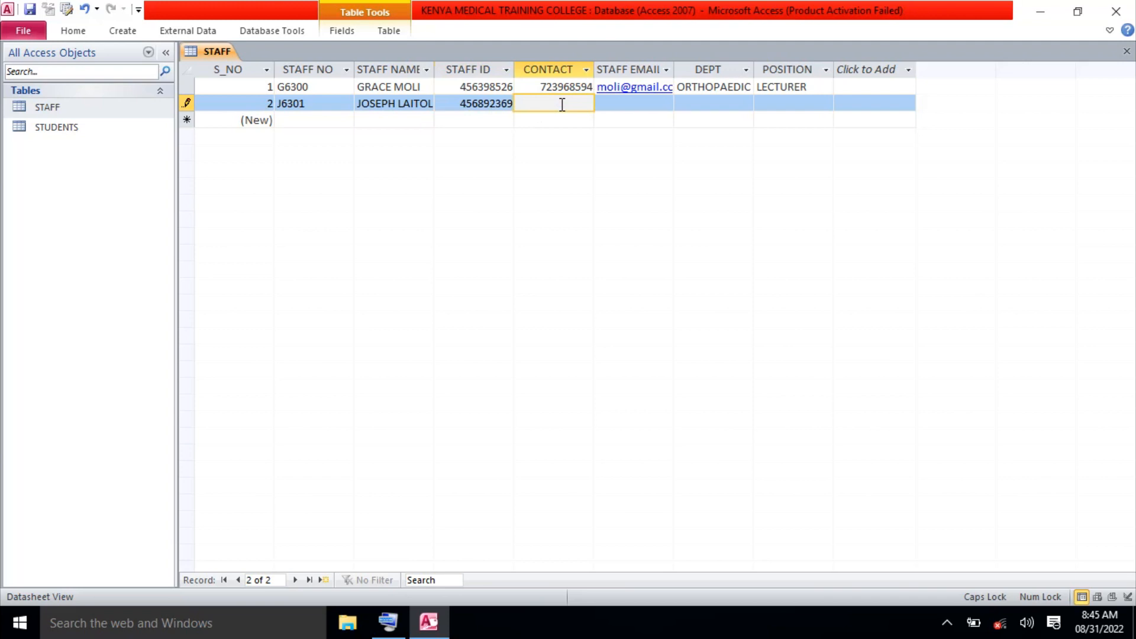
type("746923321")
left_click(617, 105)
type("J")
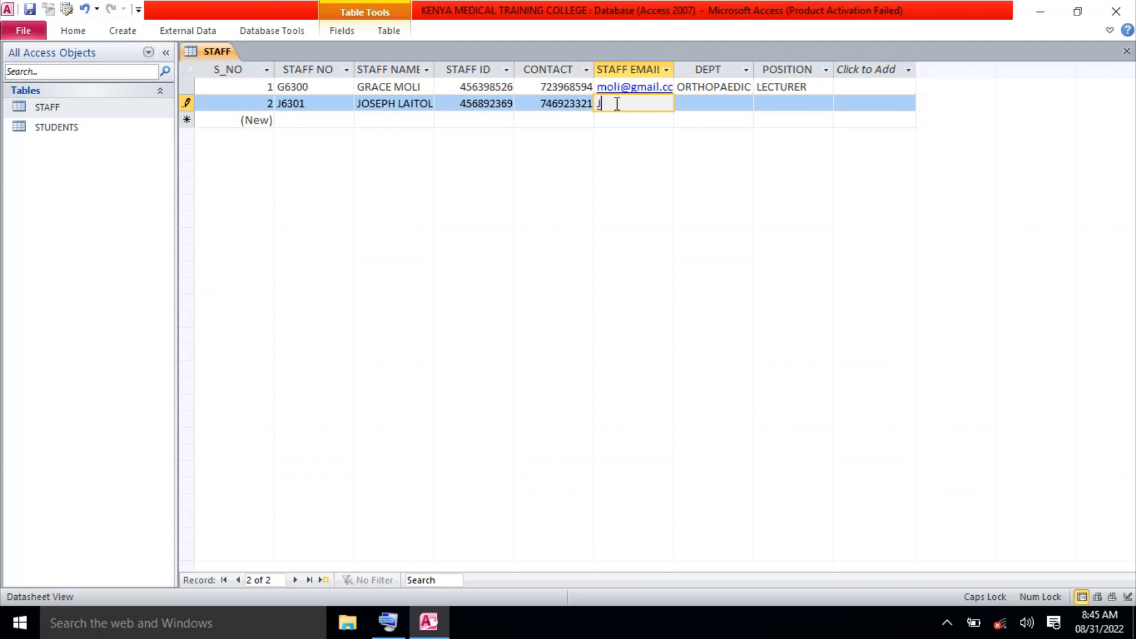
type("OS")
key("BackSpace")
key("BackSpace")
key("BackSpace")
key("Caps_Lock")
Set record 2's DEPT to PHYSIOTHERAPY, fixing the typo, and POSITION to H.O.D, then save.
left_click(724, 108)
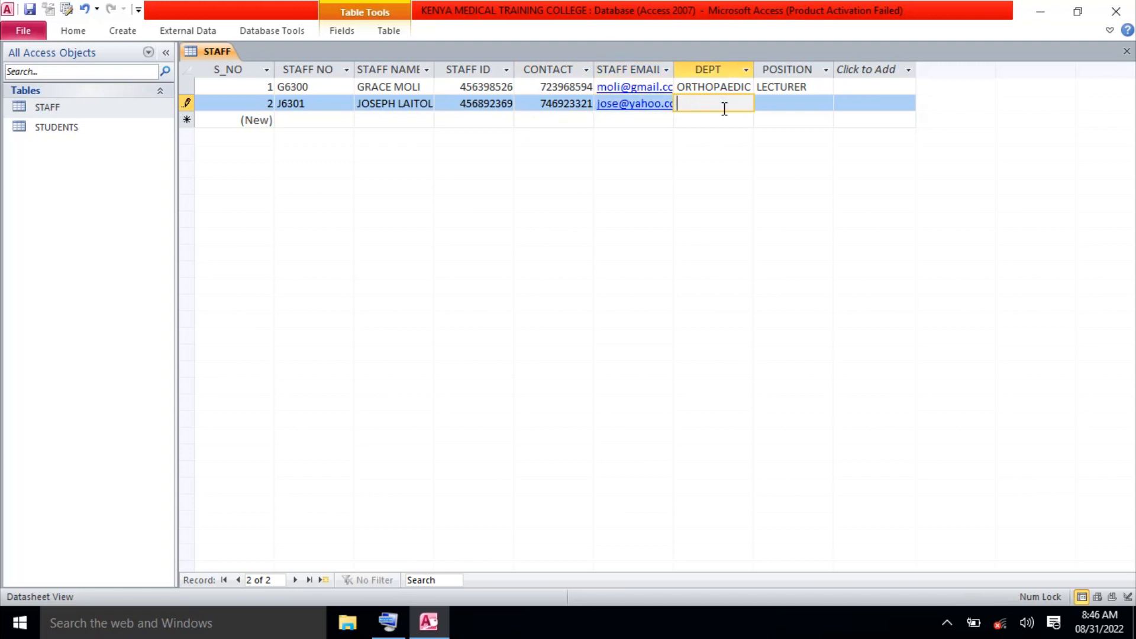
key("Caps_Lock")
type("PHYISIO")
type("THERAPY")
left_click(769, 106)
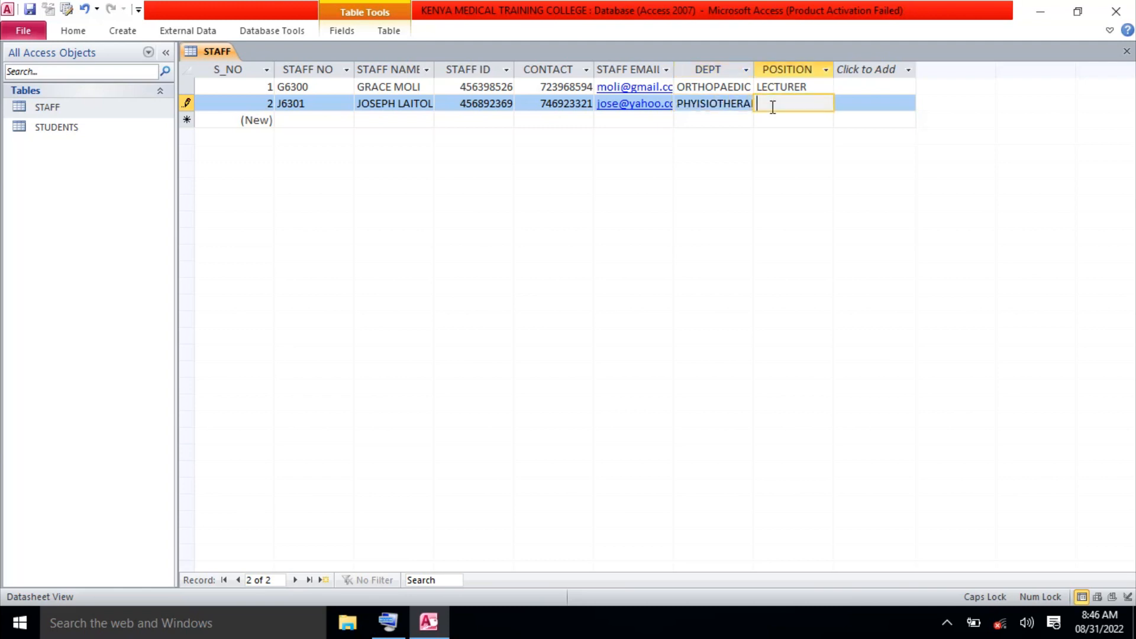
left_click(702, 105)
key("BackSpace")
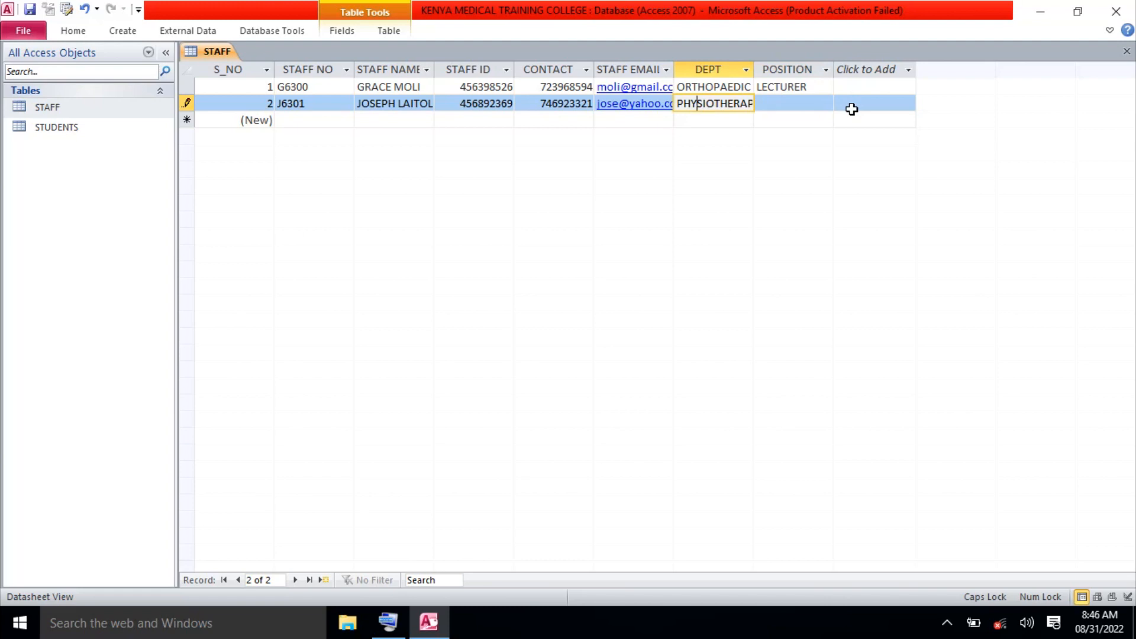
left_click(810, 107)
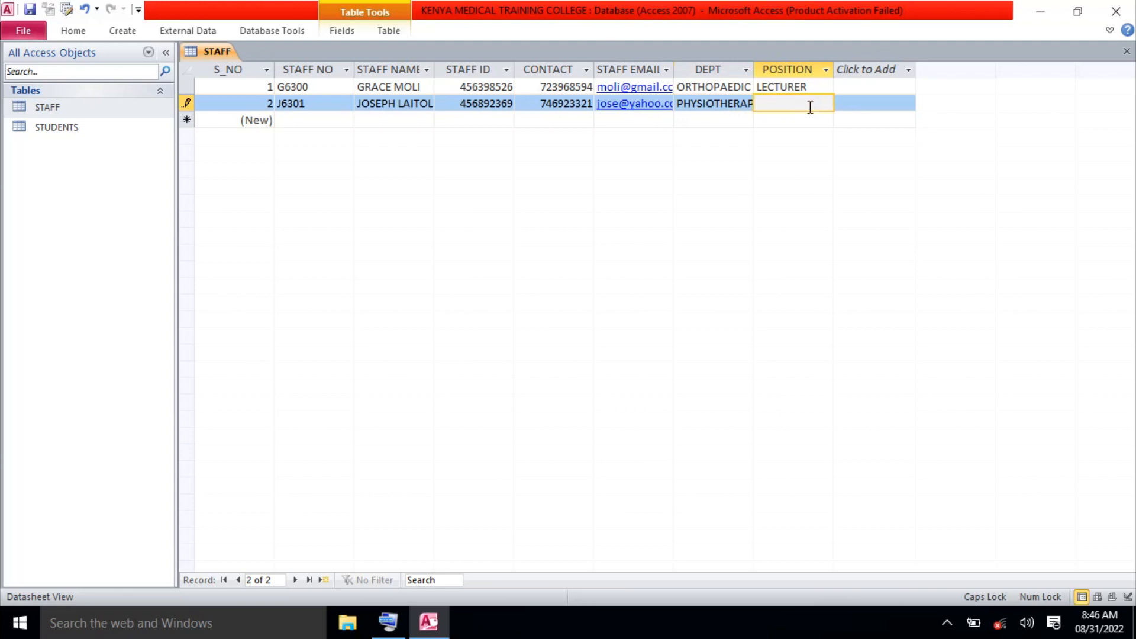
type("H.O.D")
left_click(308, 117)
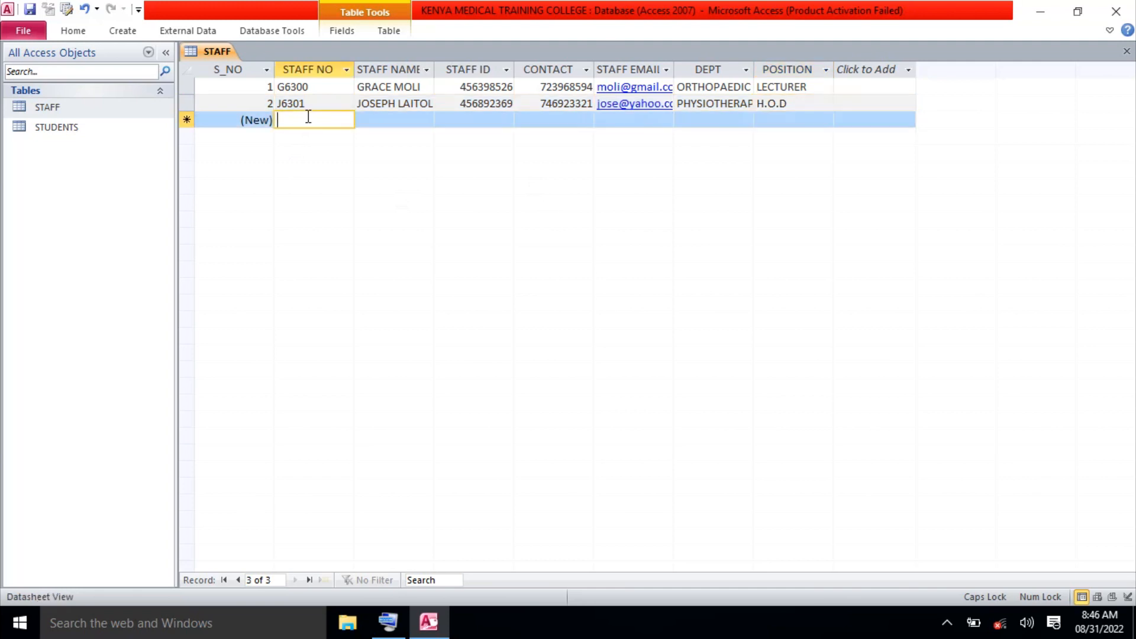
Enter the third staff member's staff number and full name, fixing the name's spelling.
type("L")
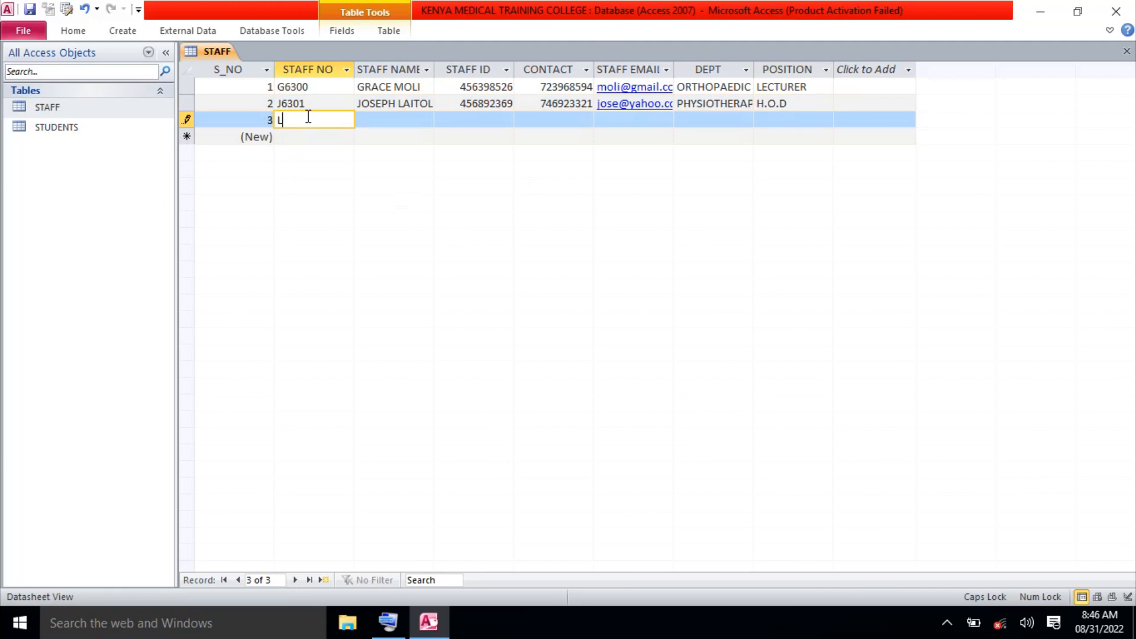
type("6302")
left_click(384, 117)
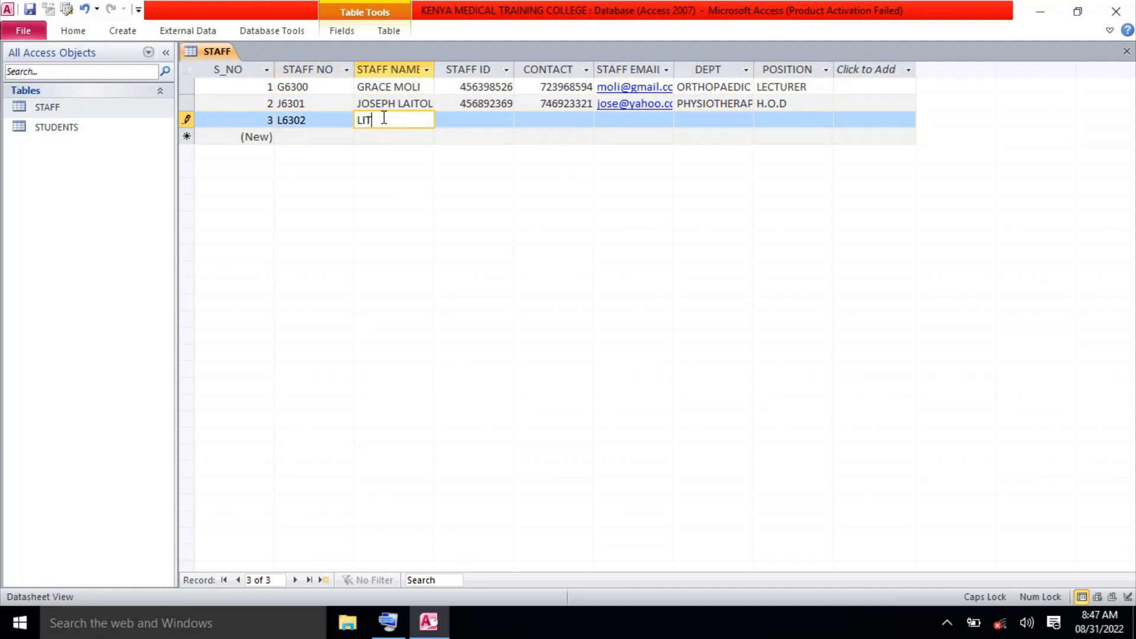
left_click(389, 121)
type("H")
Fill in record 3's staff ID and contact number.
left_click(453, 117)
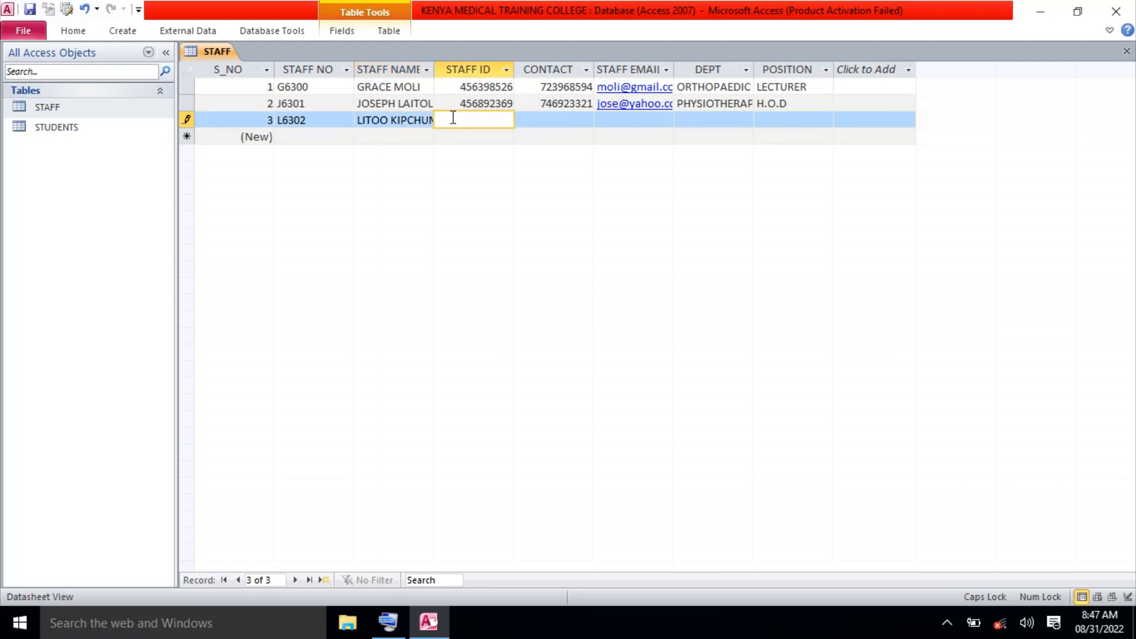
type("569321789")
left_click(559, 122)
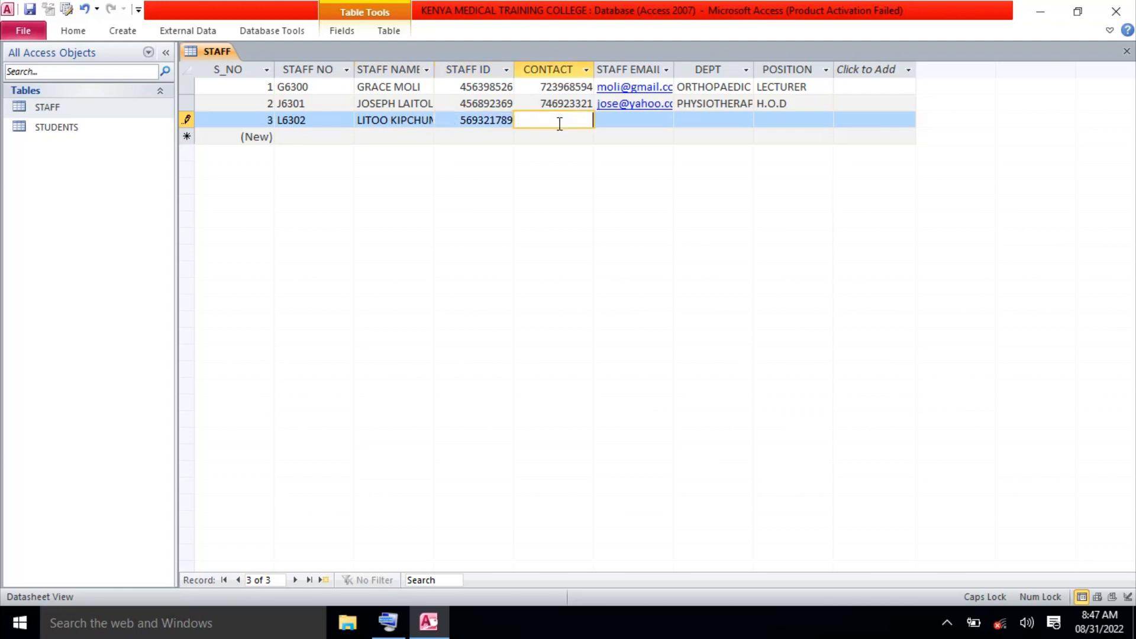
type("736982314")
Enter record 3's lowercase gmail.com e-mail address, correcting stray characters.
left_click(632, 122)
type("KIP")
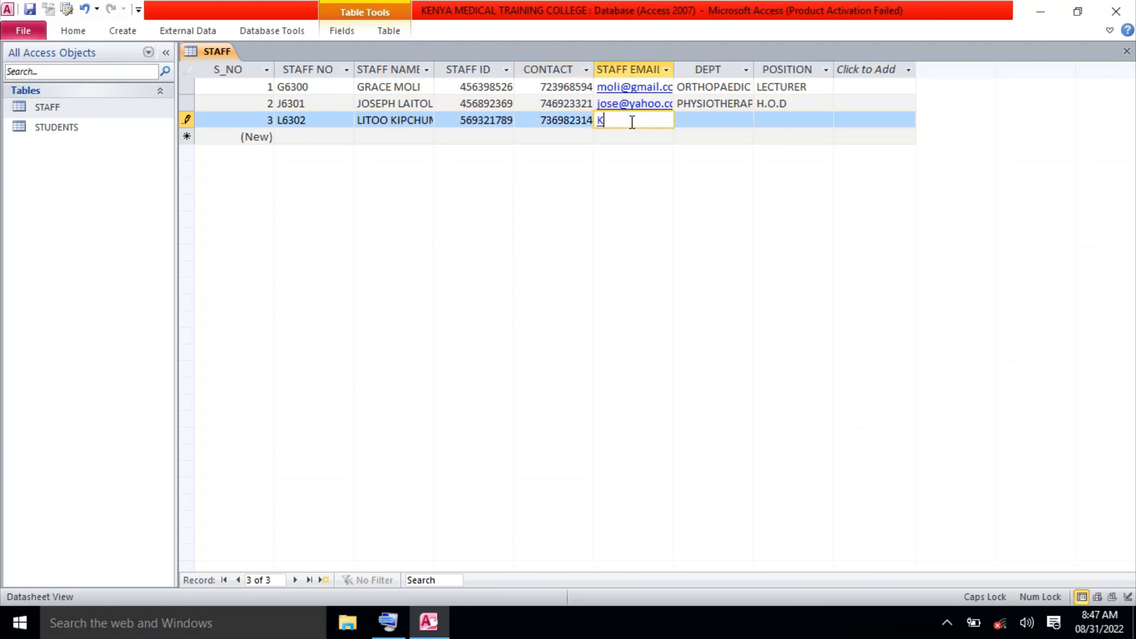
key("BackSpace")
key("BackSpace")
key("Caps_Lock")
key("Left")
key("BackSpace")
left_click(628, 120)
type("@ga")
key("BackSpace")
type("mail.com")
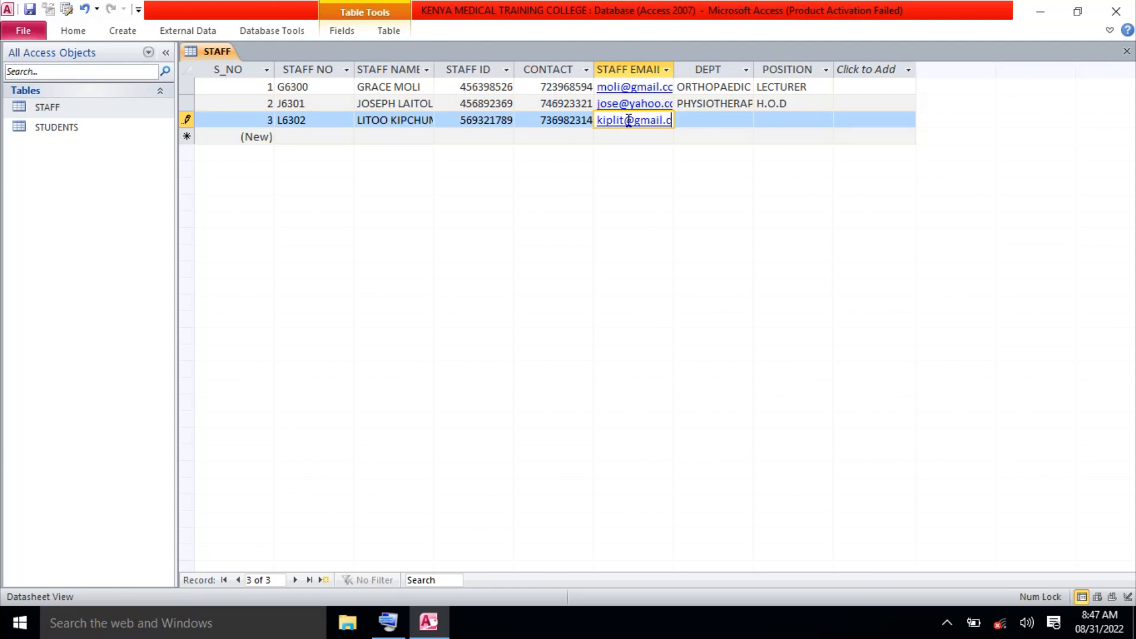
Set record 3's DEPT to PHARMACY and POSITION to D. H.OD, then save.
left_click(694, 121)
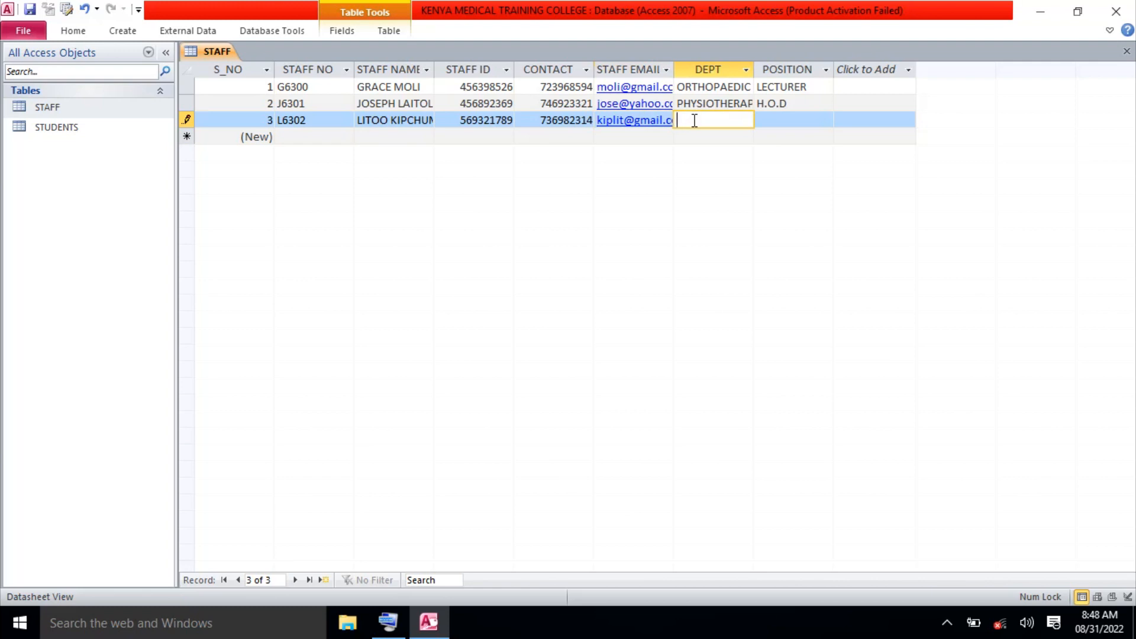
key("Caps_Lock")
type("PHARMACY")
left_click(769, 119)
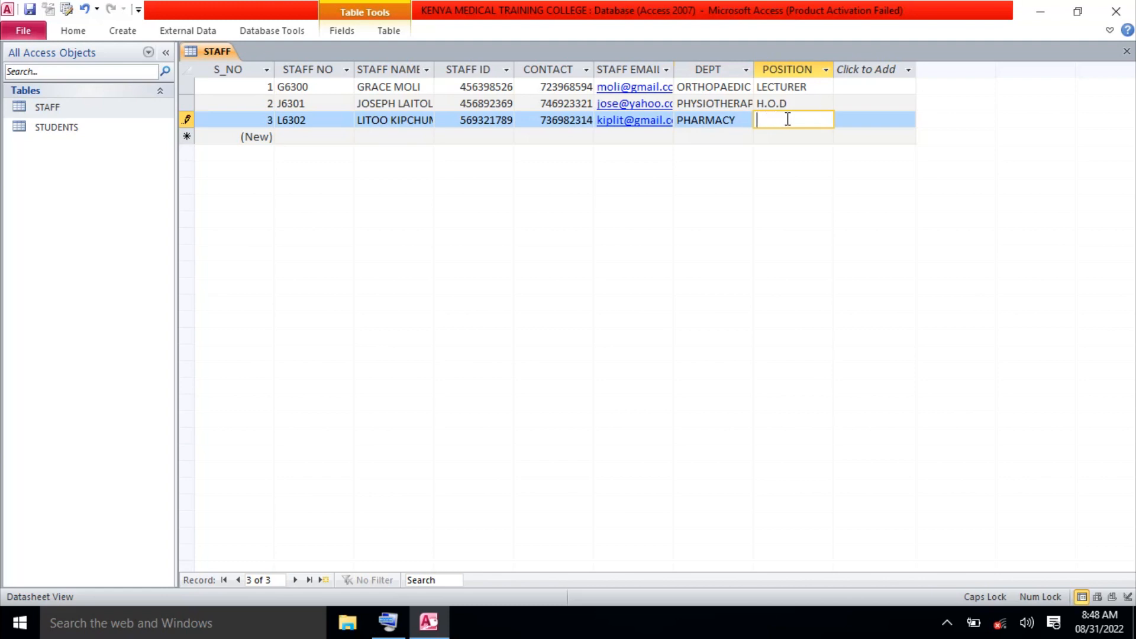
type("D. H.OD")
left_click(310, 137)
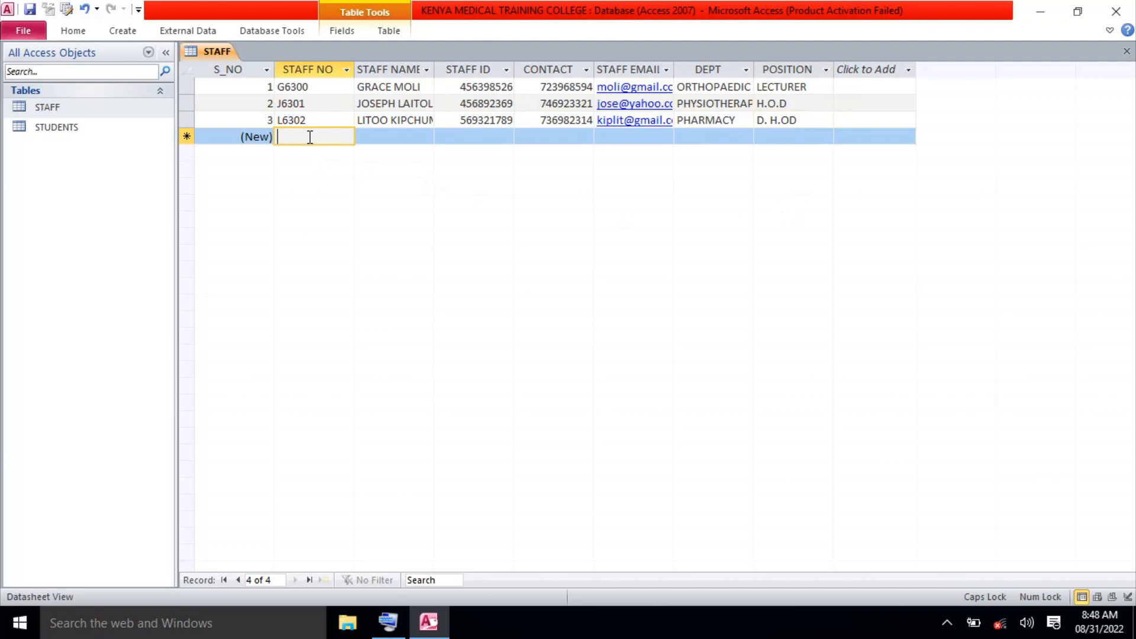
Enter the fourth staff member's staff number and full name in capitals.
type("Y")
key("Caps_Lock")
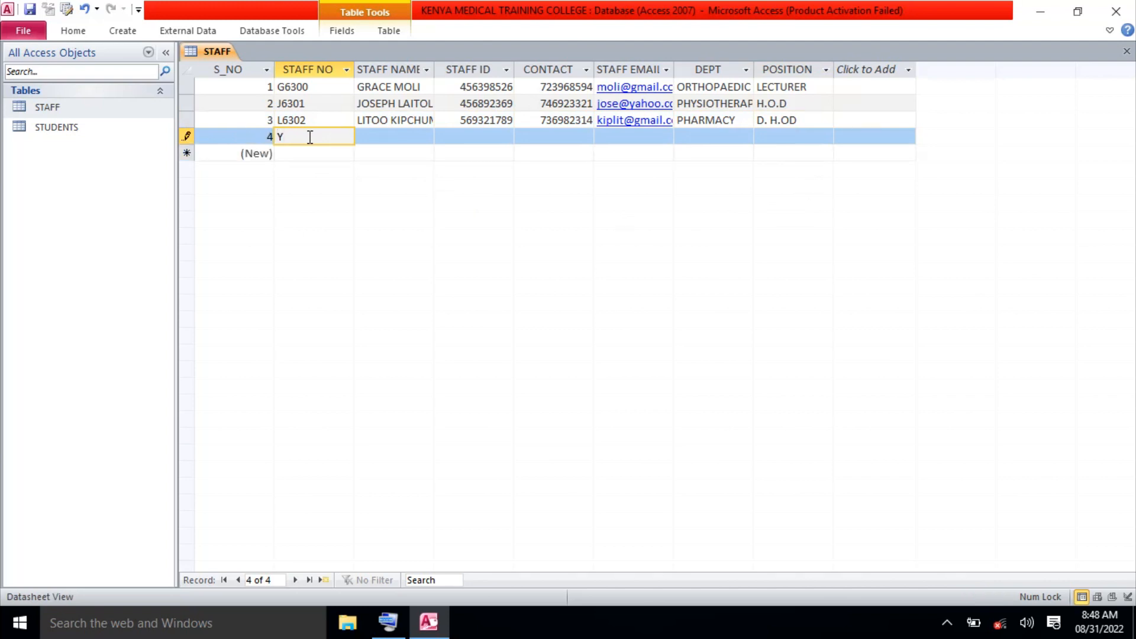
type("6303")
left_click(381, 135)
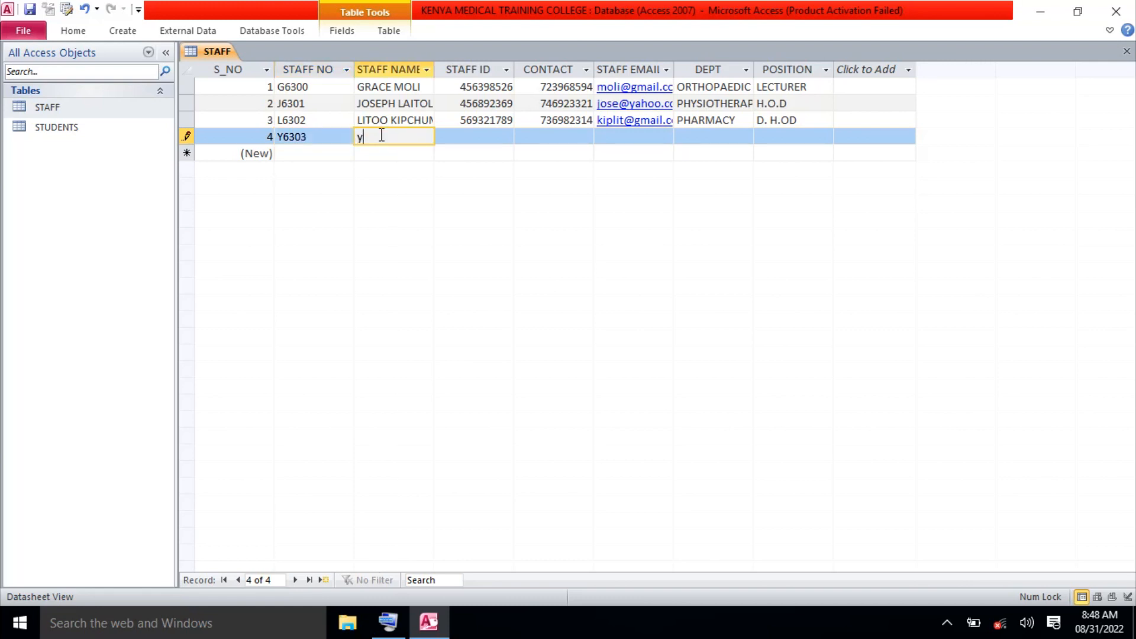
key("Caps_Lock")
Fill in record 4's staff ID and contact number.
left_click(468, 135)
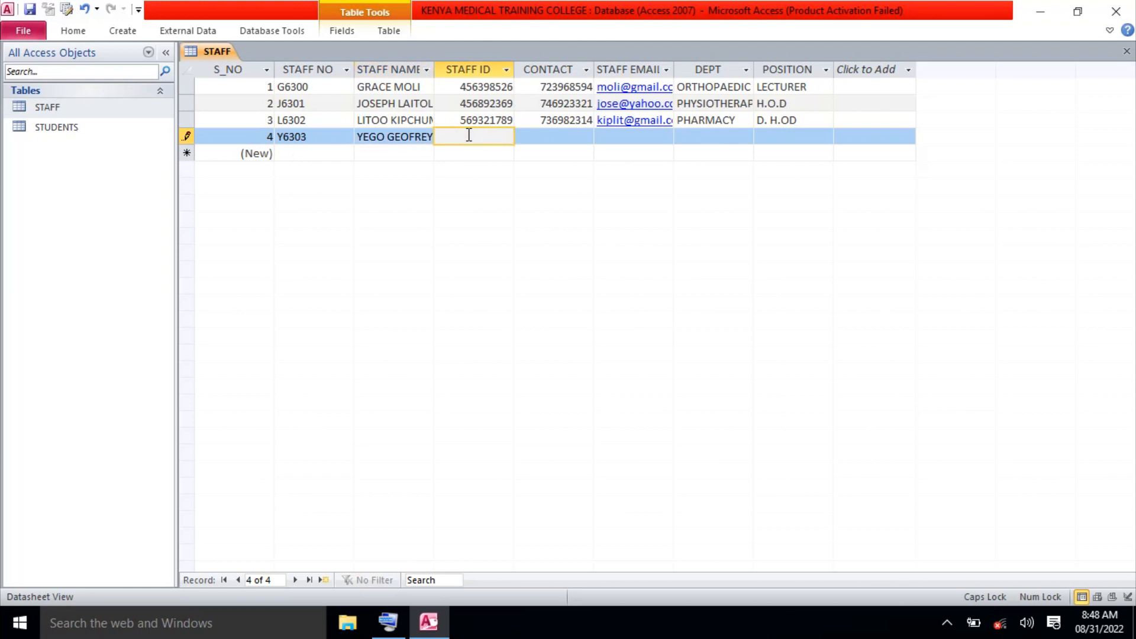
type("752111369")
left_click(545, 137)
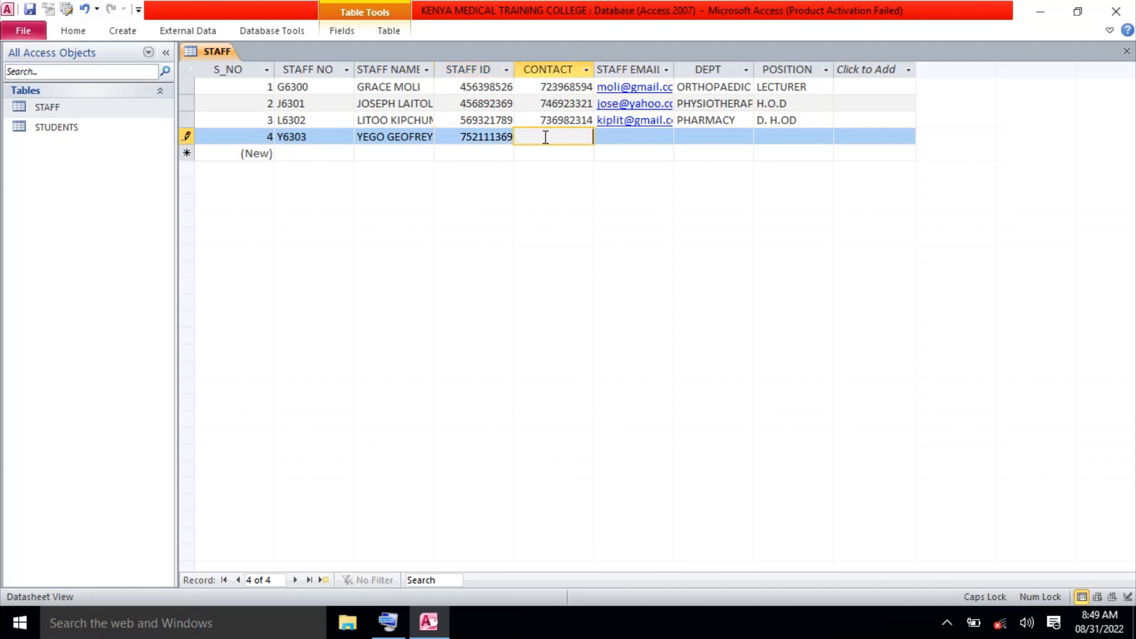
type("712396895")
left_click(619, 138)
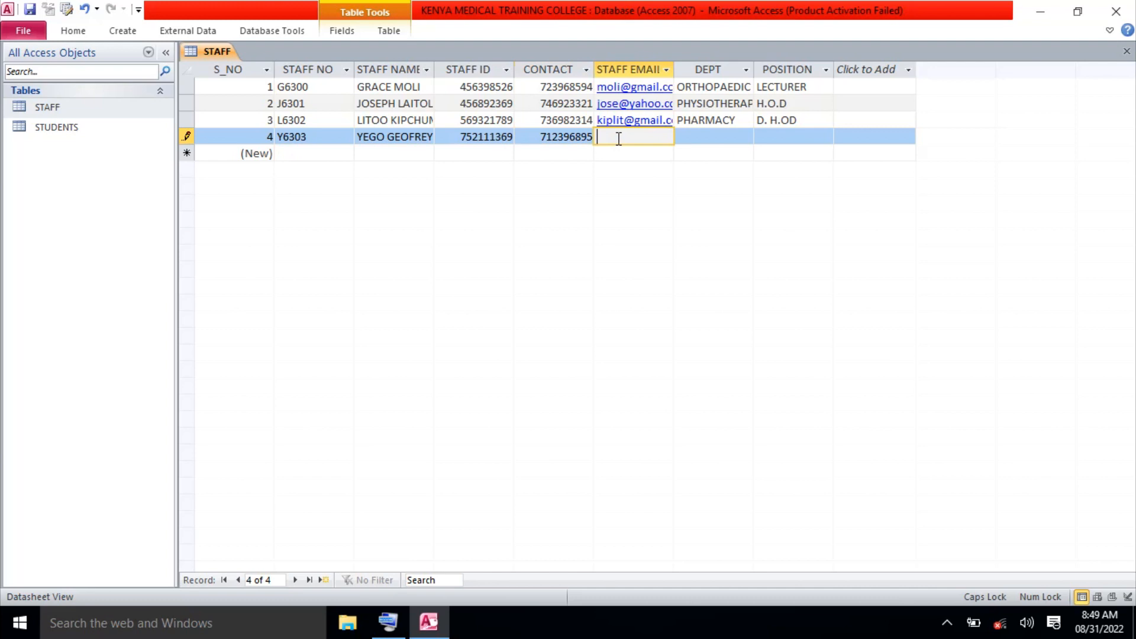
Enter record 4's lowercase yahoo.com e-mail address, fixing the typo.
type("YEG")
key("Caps_Lock")
key("BackSpace")
key("BackSpace")
key("BackSpace")
Set record 4's DEPT to NEUROSURGICAL and POSITION to LECTURER, then save.
left_click(702, 134)
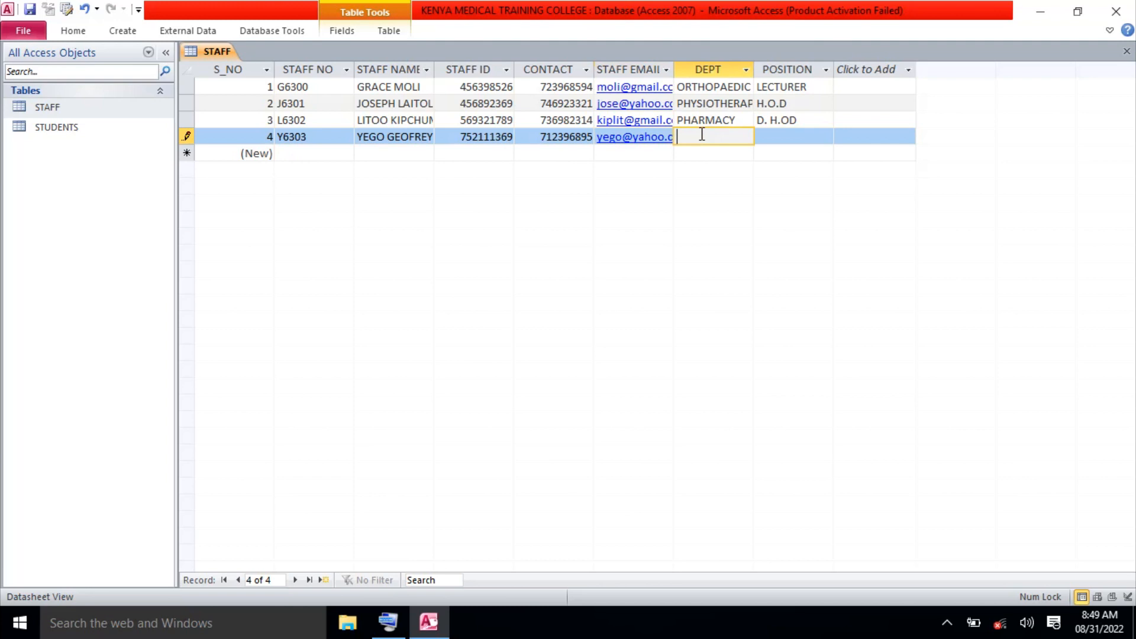
key("Caps_Lock")
type("NEUR")
type("OS")
type("URG")
type("I")
type("CAL")
left_click(794, 140)
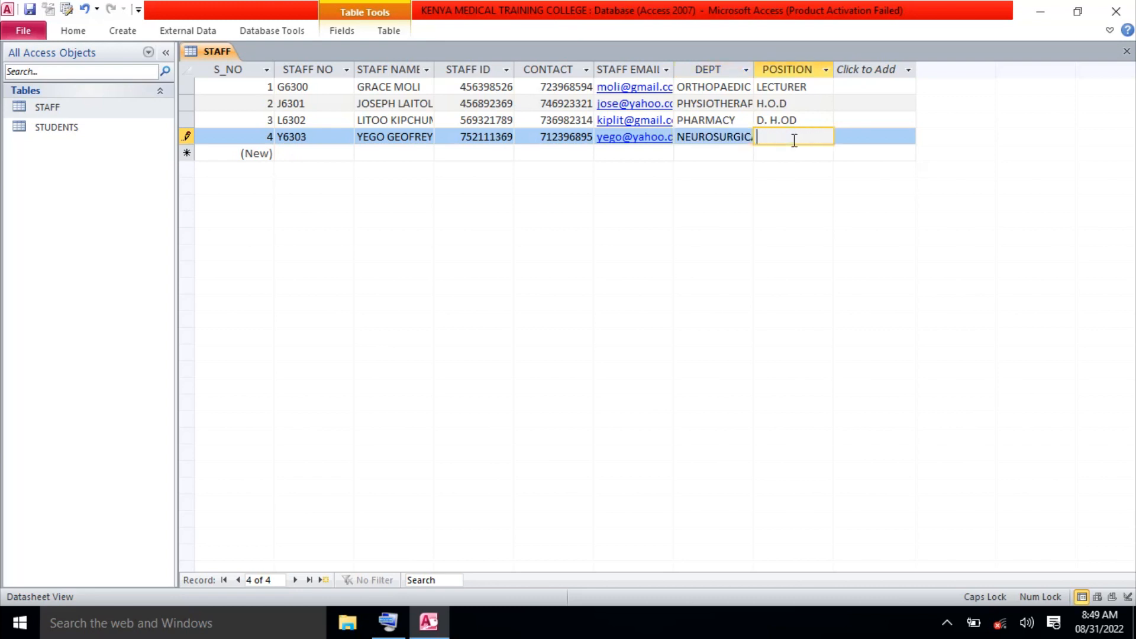
type("LECTUER")
left_click(789, 138)
type("RER")
left_click(316, 152)
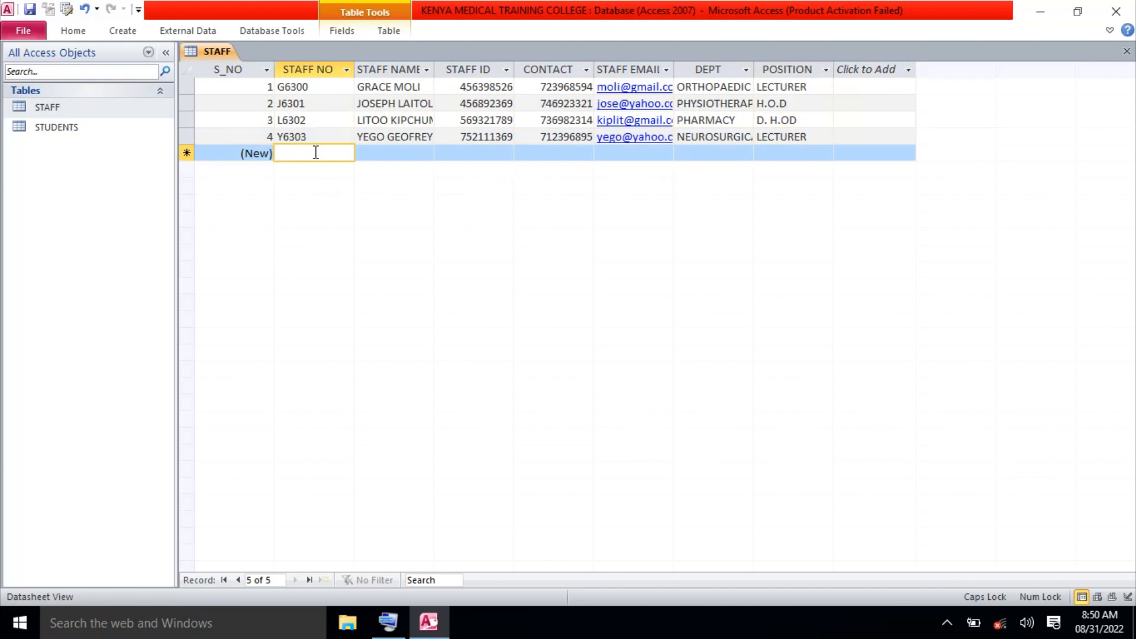
Enter the fifth staff member's staff number and full name, correcting the surname.
type("R6304")
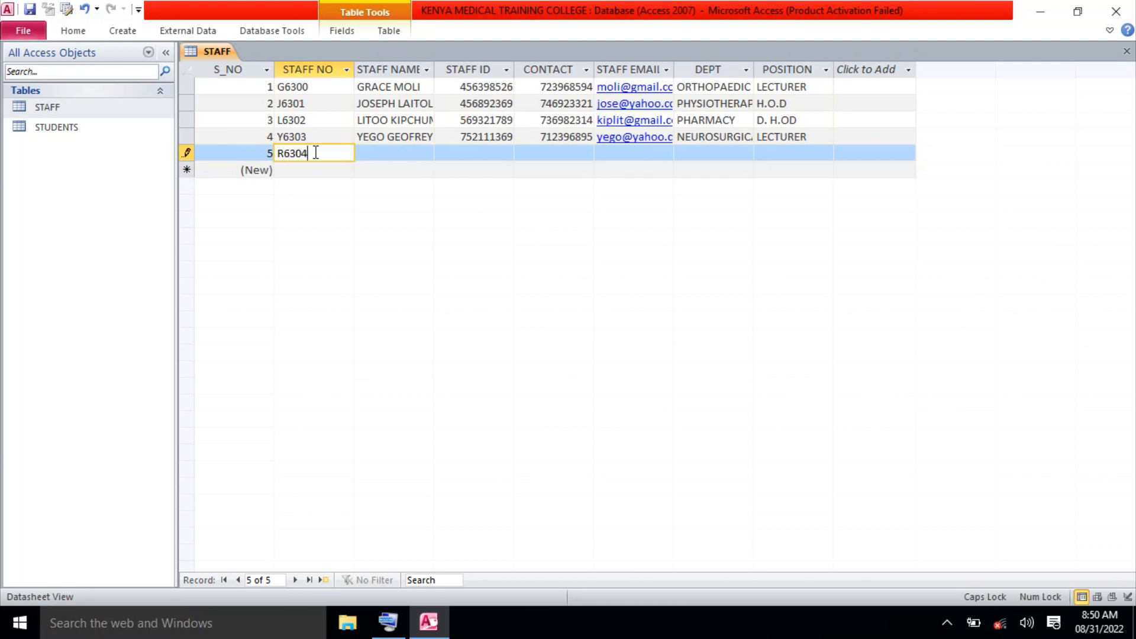
left_click(376, 152)
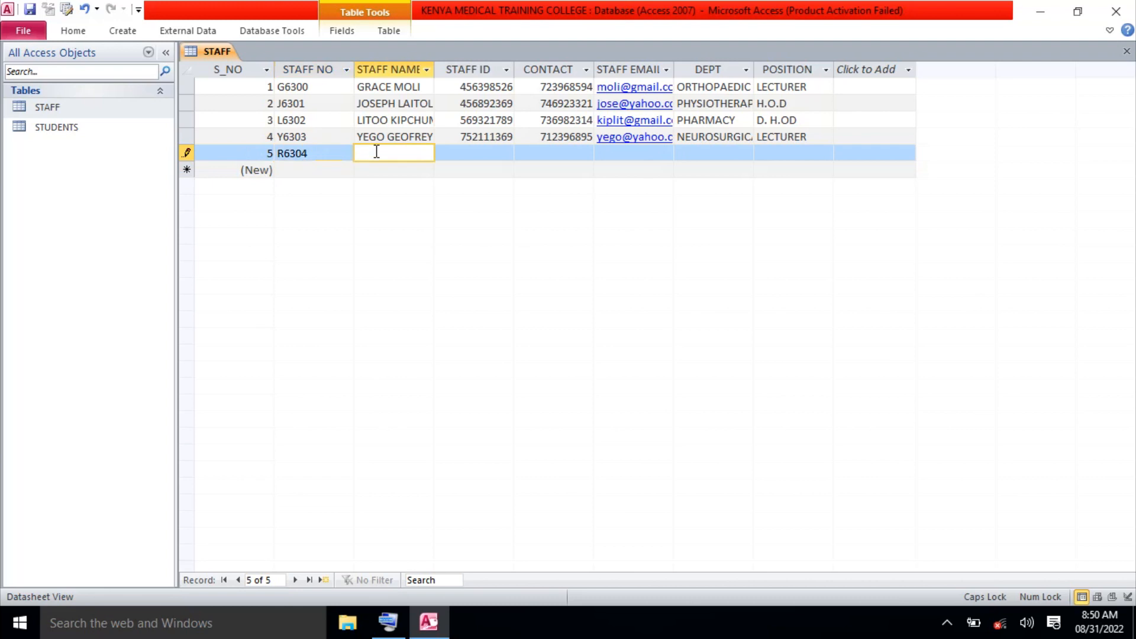
left_click(408, 153)
key("BackSpace")
key("BackSpace")
type("AYAN")
Fill in record 5's staff ID, contact number and lowercase gmail.com e-mail address.
left_click(476, 152)
type("45")
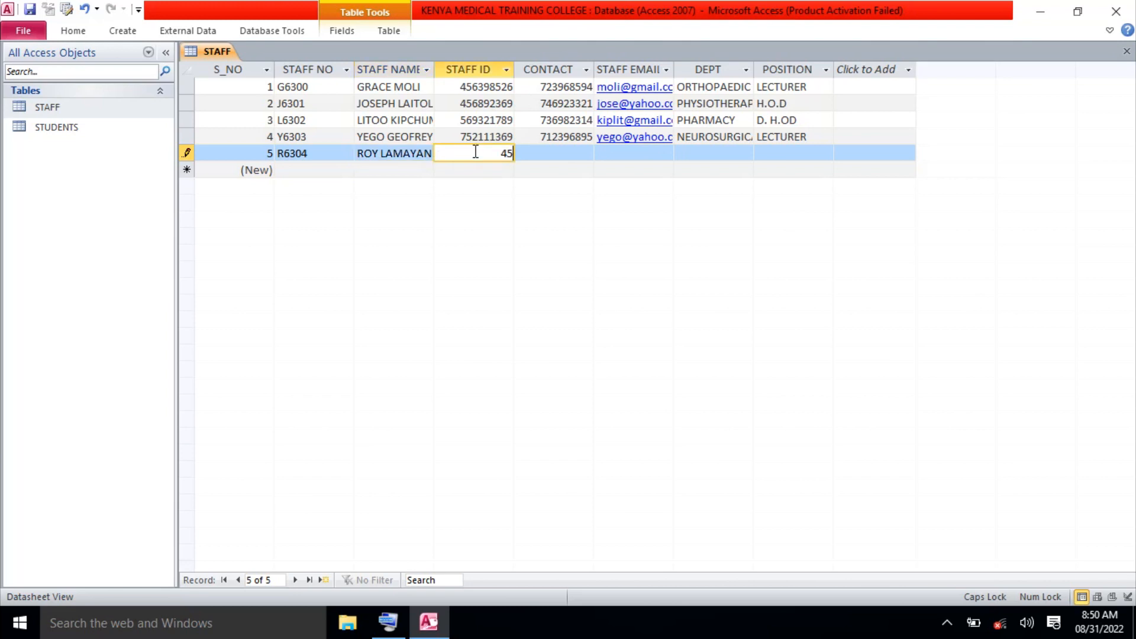
type("6983742")
left_click(555, 155)
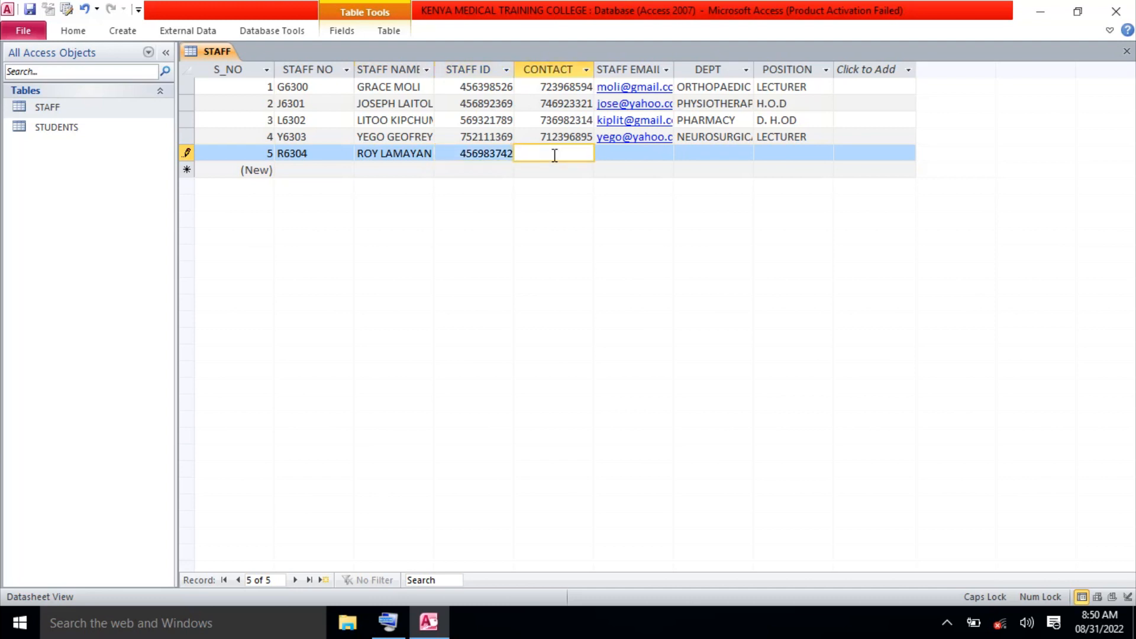
type("749635287")
left_click(611, 154)
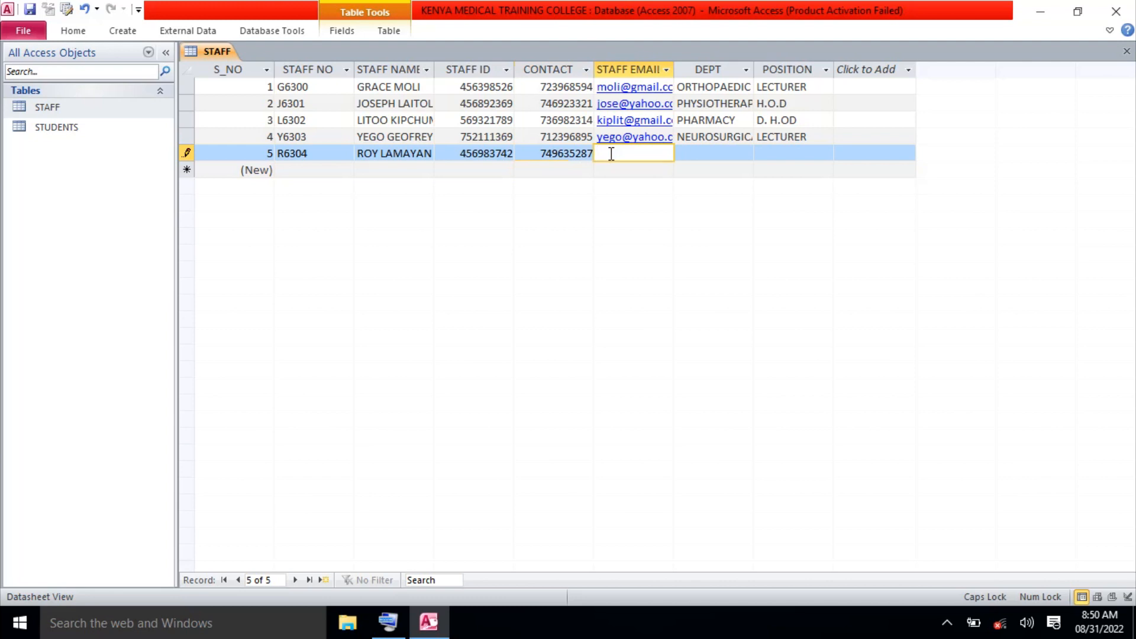
key("Caps_Lock")
Commit record 5's e-mail and dismiss the Windows 'How do you want to open this?' chooser.
left_click(705, 152)
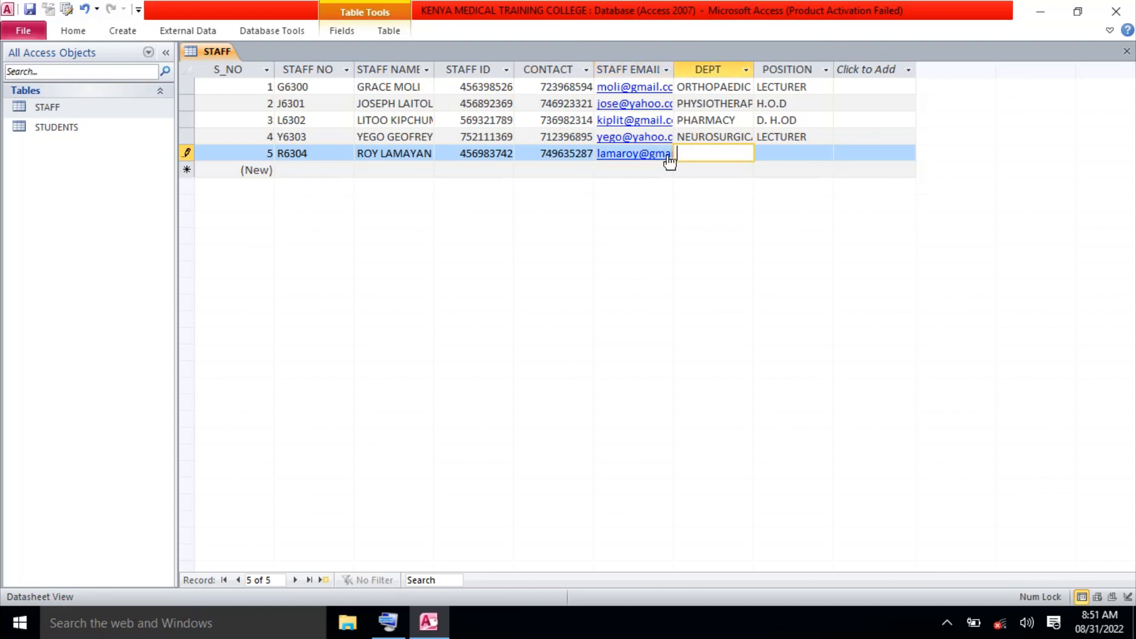
key("shift+Tab")
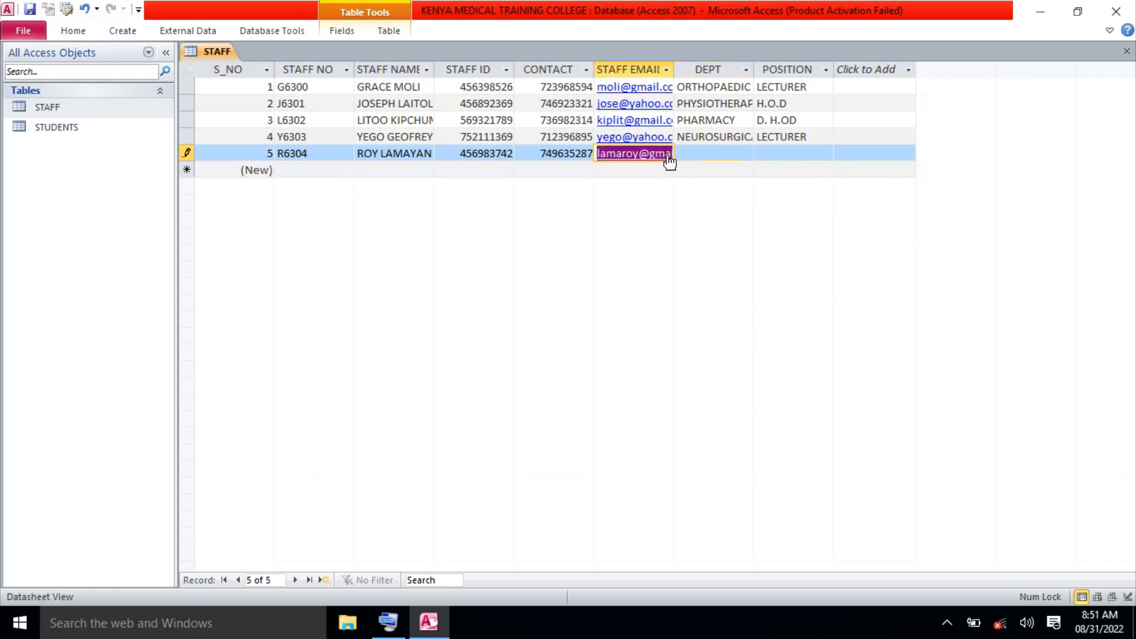
left_click(668, 161)
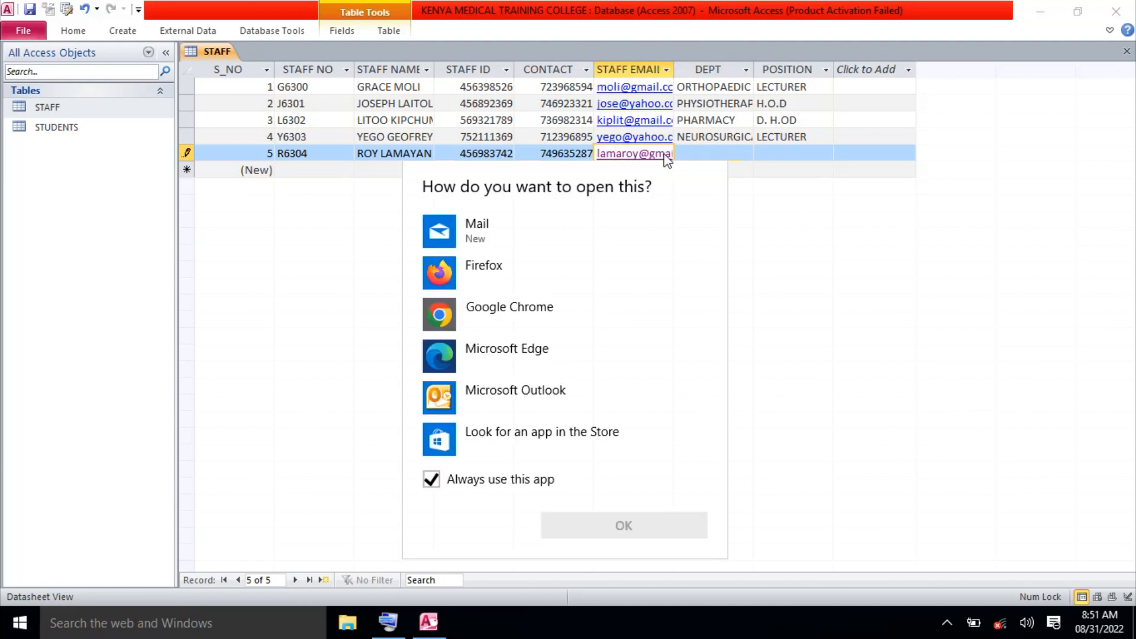
left_click(697, 150)
left_click(697, 150)
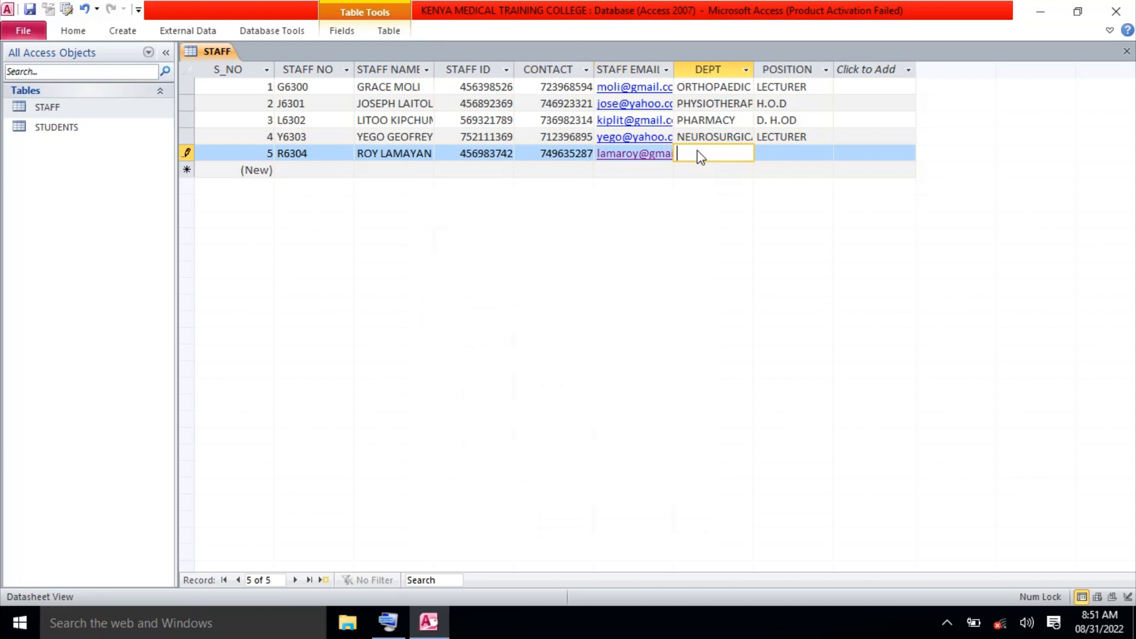
key("Left")
key("Right")
key("Right")
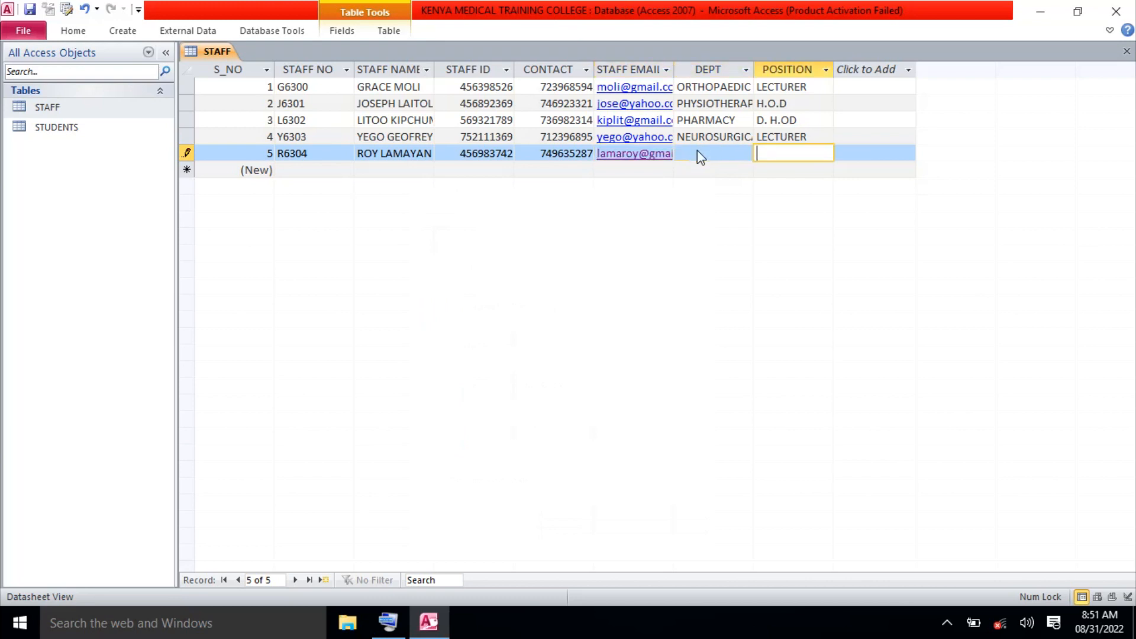
left_click(635, 159)
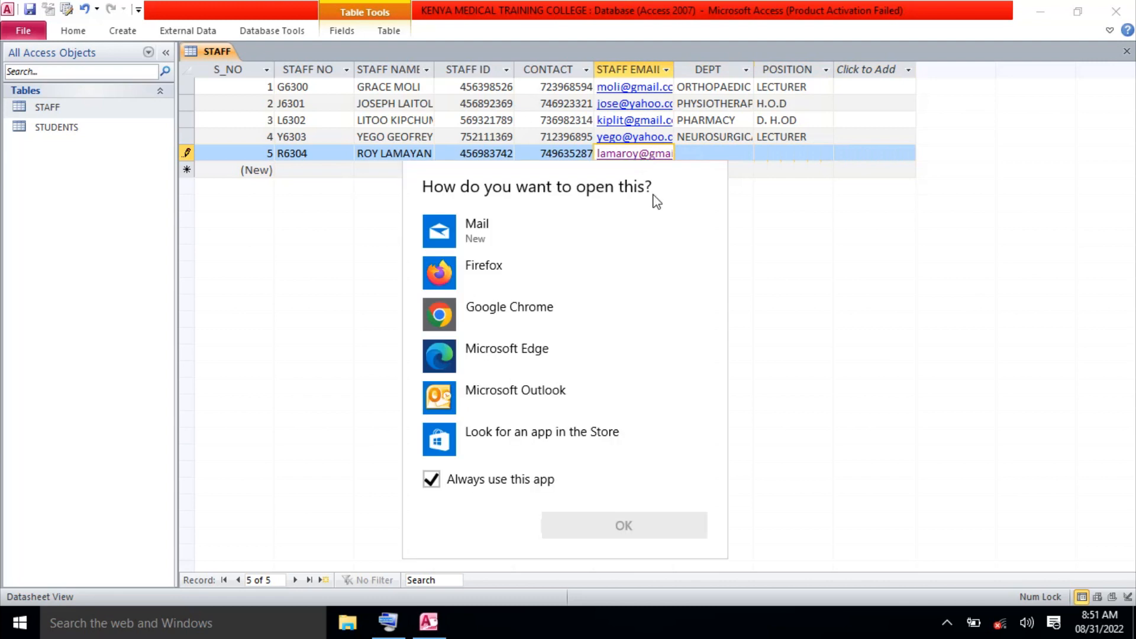
left_click(746, 151)
left_click(738, 155)
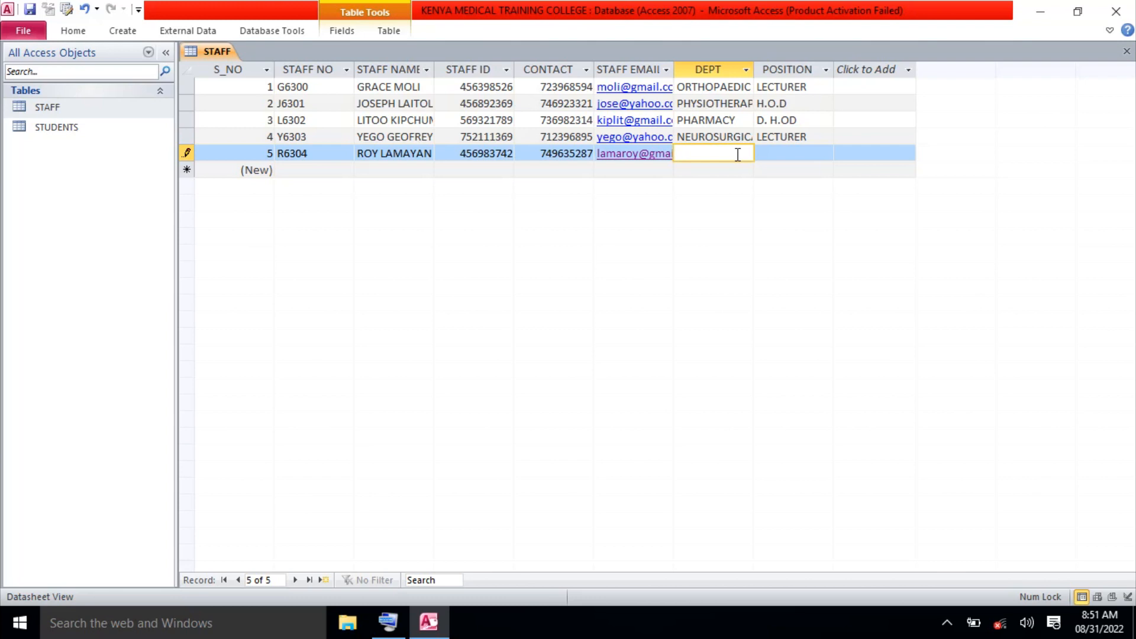
Set record 5's DEPT to DENTAL, replacing the CLINICAL entry.
type("clo")
key("BackSpace")
key("BackSpace")
key("BackSpace")
key("Caps_Lock")
type("CLINICAL")
key("BackSpace")
key("BackSpace")
key("BackSpace")
key("BackSpace")
key("BackSpace")
key("BackSpace")
key("BackSpace")
key("BackSpace")
key("BackSpace")
type("DENTAL")
Set record 5's POSITION to LECTURER and close the STAFF table.
left_click(787, 155)
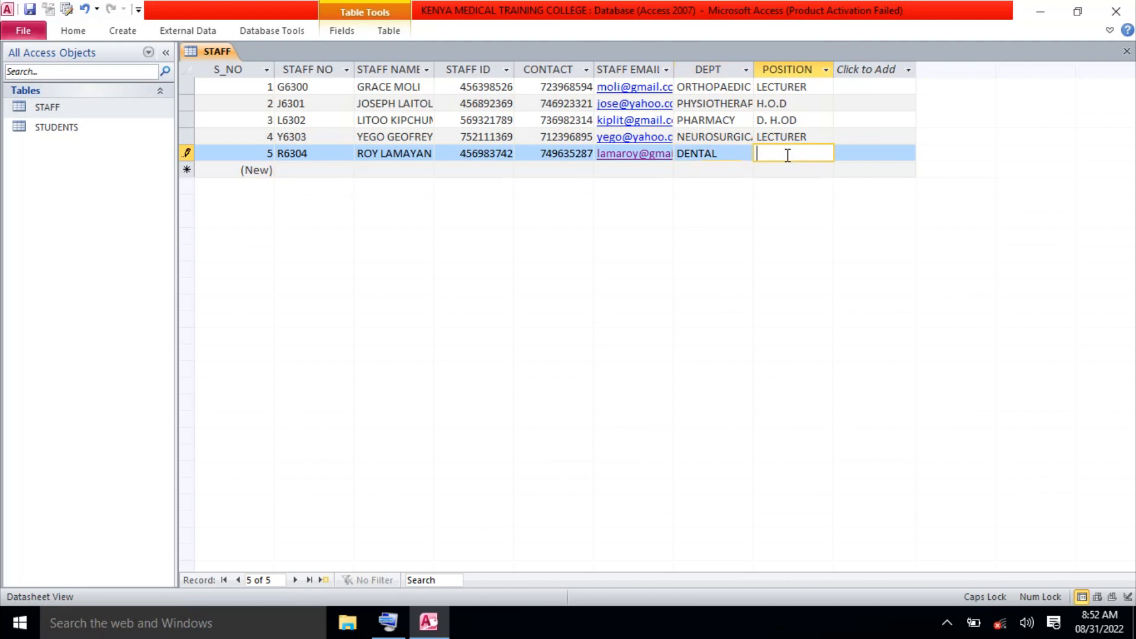
type("LECTURER")
left_click(1127, 52)
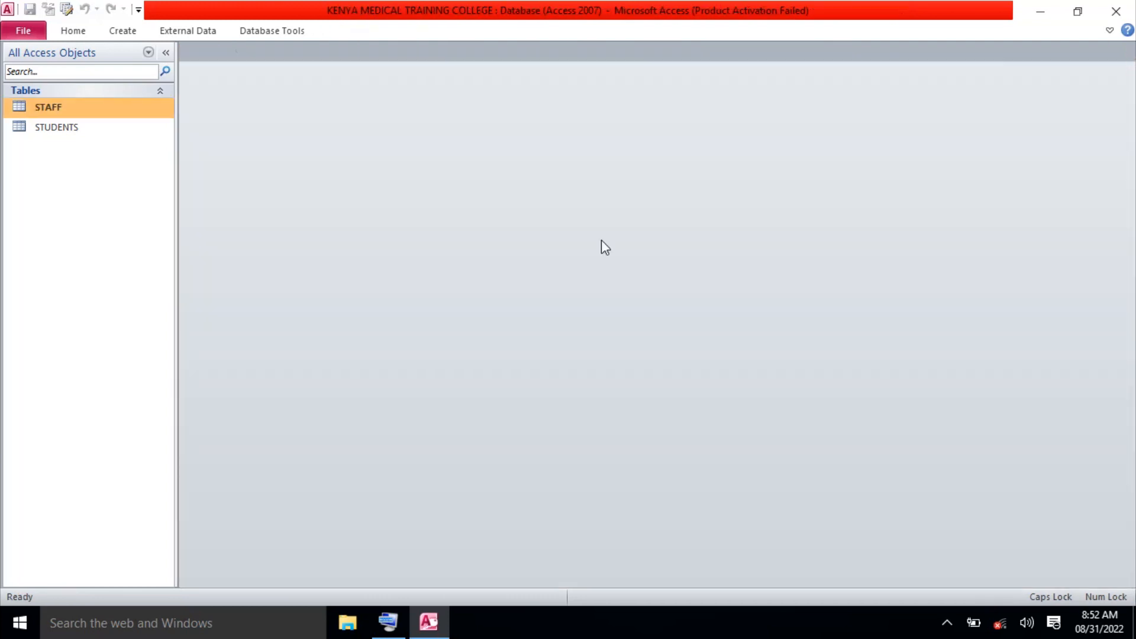